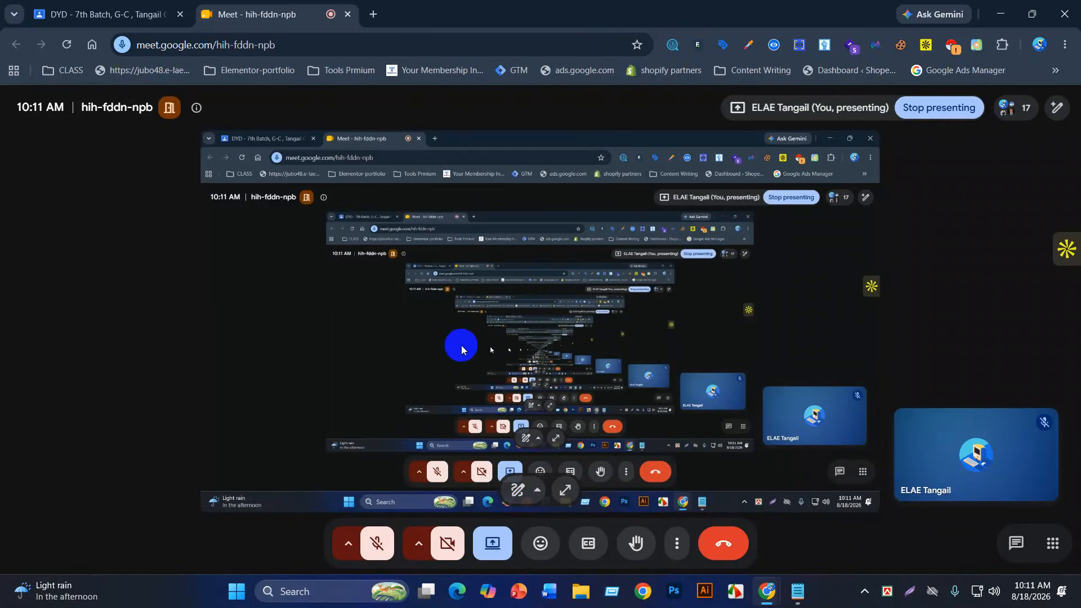
Step: Bring the Lead Generation/Data Entry notes to the front and scroll through them
{"action": "mouse_move", "coordinate": [791, 603]}
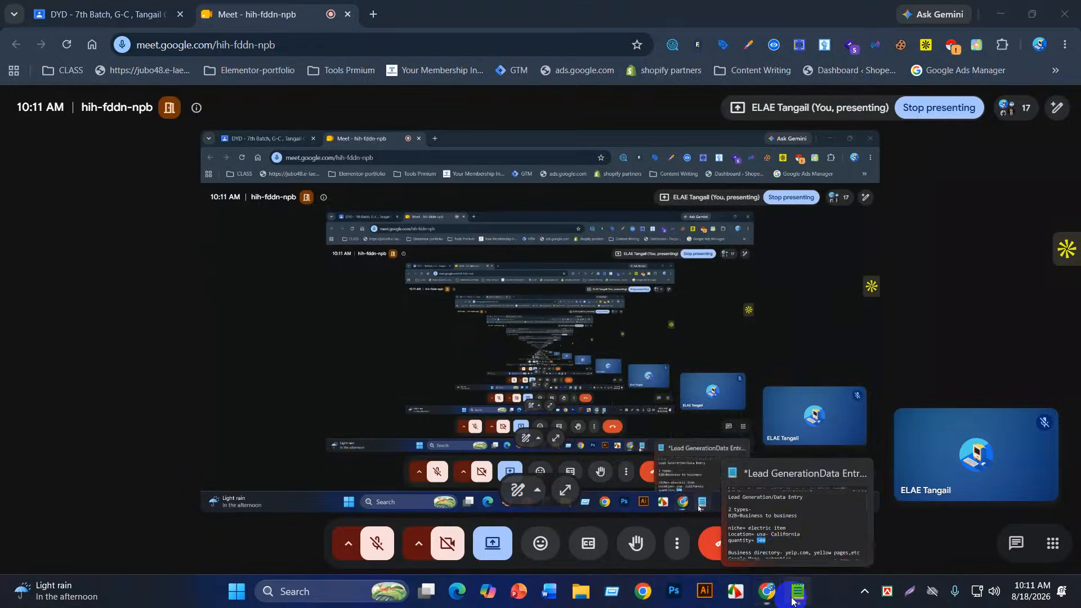
{"action": "left_click", "coordinate": [778, 547]}
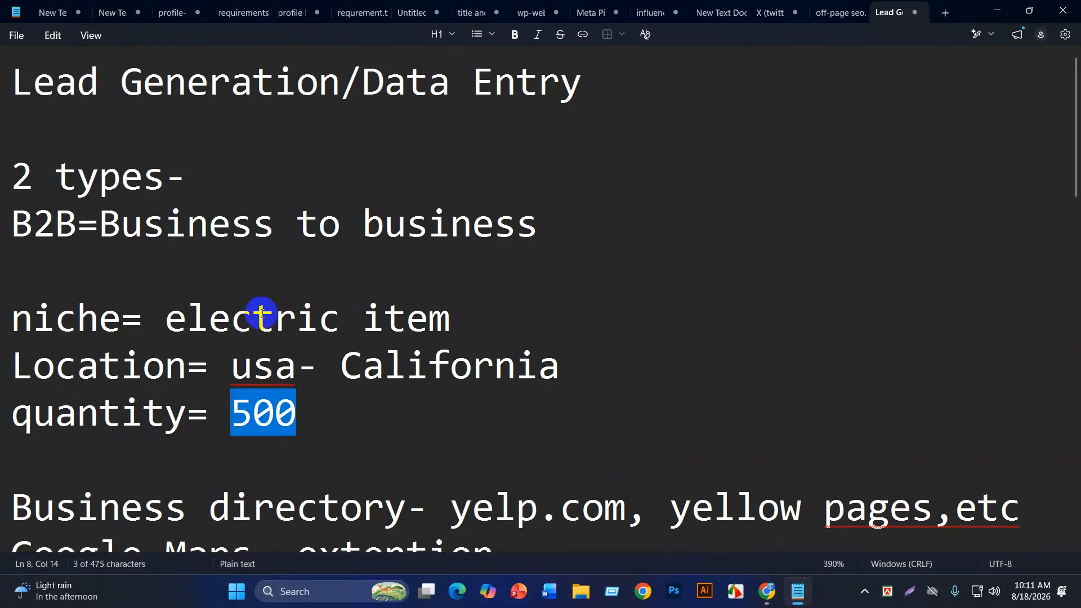
{"action": "scroll", "coordinate": [220, 309], "scroll_direction": "down", "scroll_amount": 5}
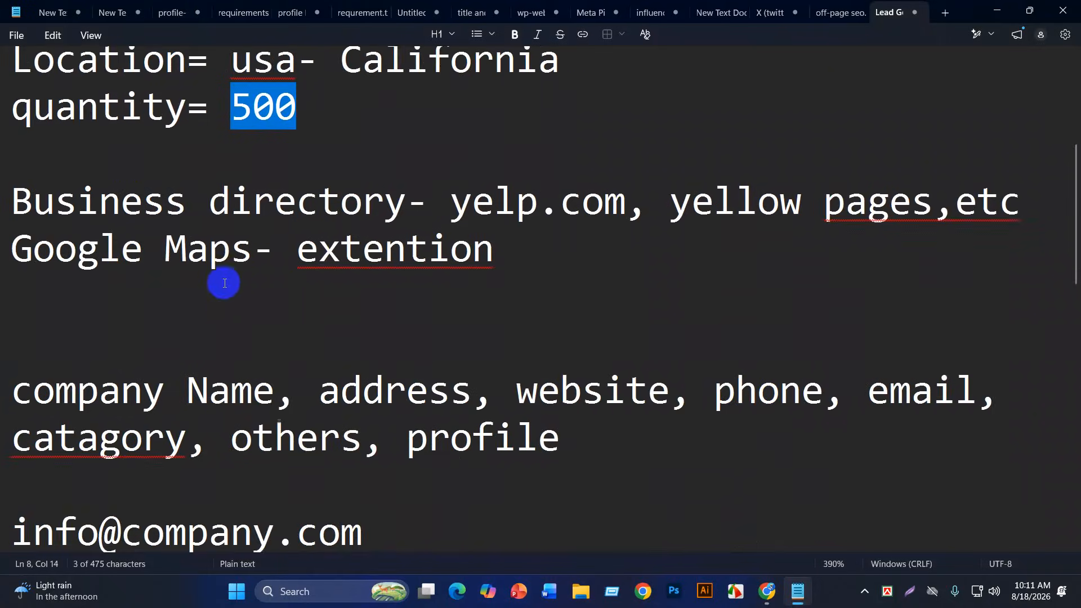
{"action": "scroll", "coordinate": [246, 293], "scroll_direction": "up", "scroll_amount": 2}
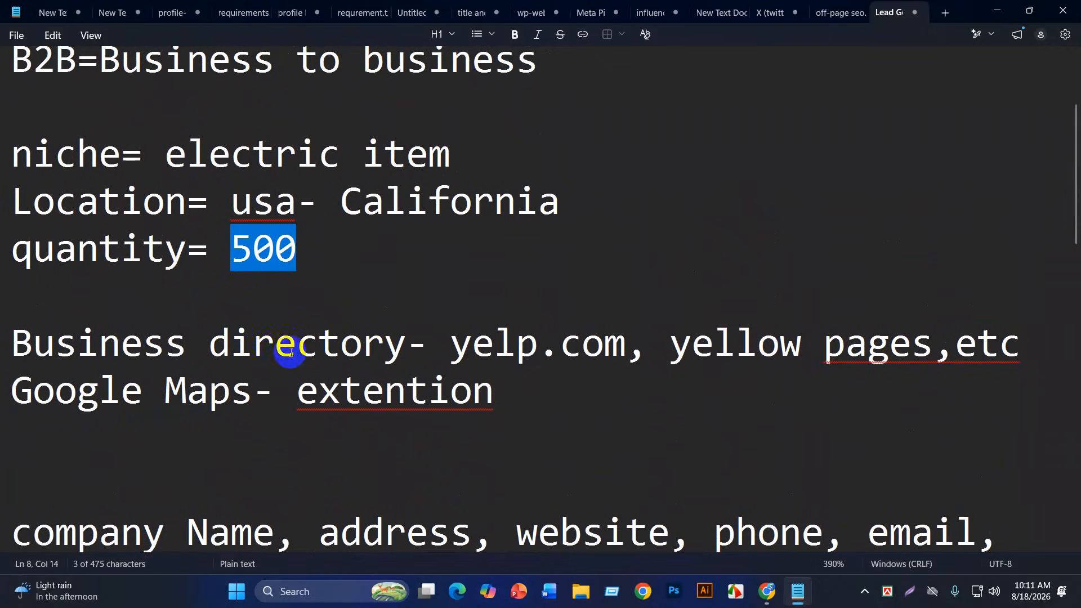
Step: Highlight 'Business directory and yelp' and the Google Maps extension line, then minimize the notes
{"action": "left_click", "coordinate": [20, 349]}
{"action": "left_click_drag", "start_coordinate": [19, 349], "coordinate": [1062, 353]}
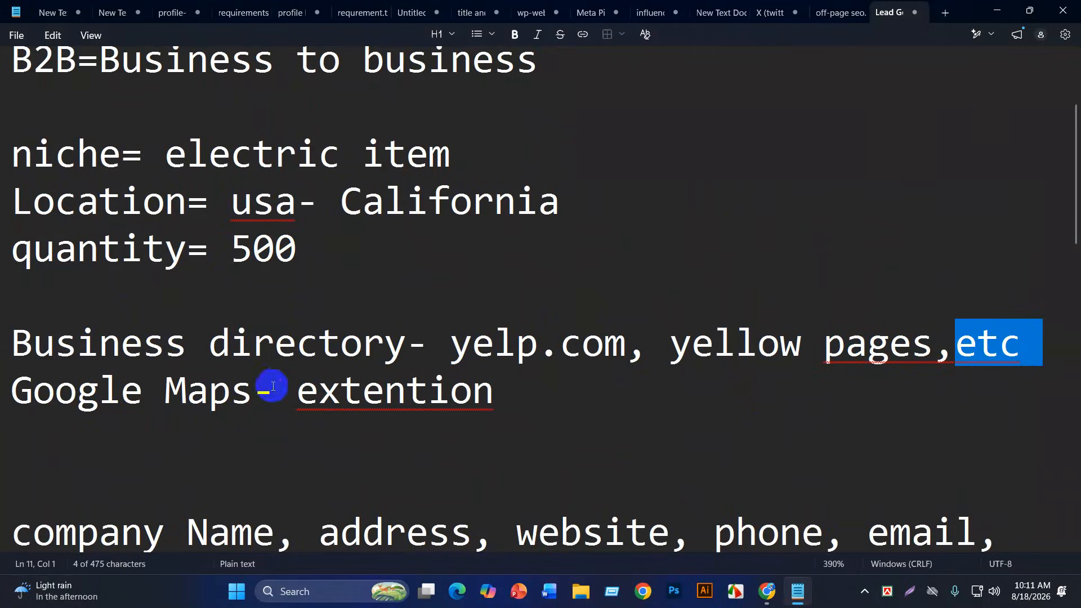
{"action": "left_click_drag", "start_coordinate": [274, 390], "coordinate": [12, 410]}
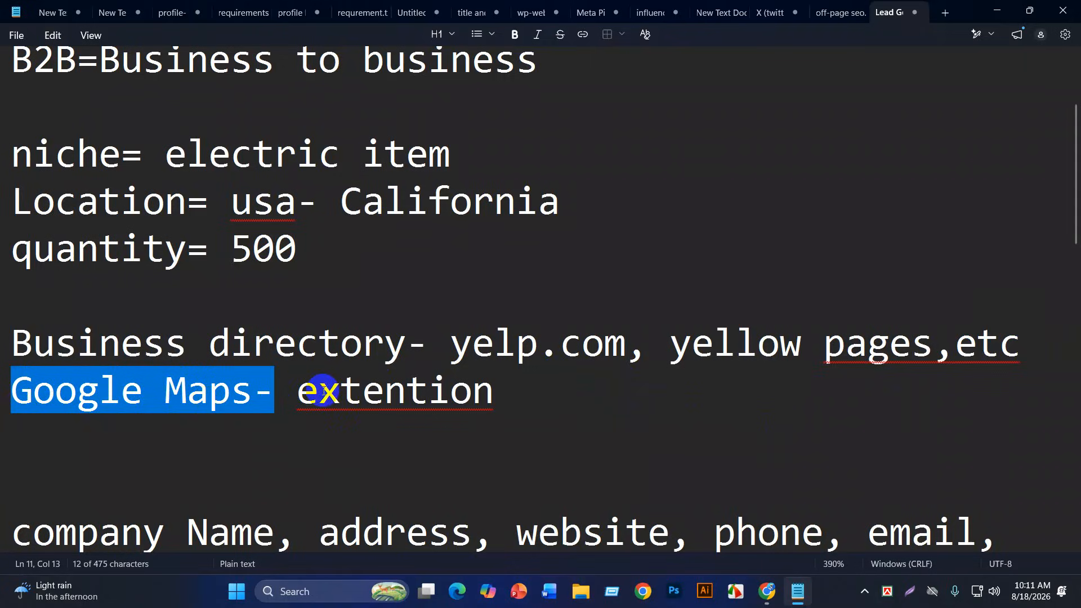
{"action": "left_click_drag", "start_coordinate": [298, 390], "coordinate": [497, 393]}
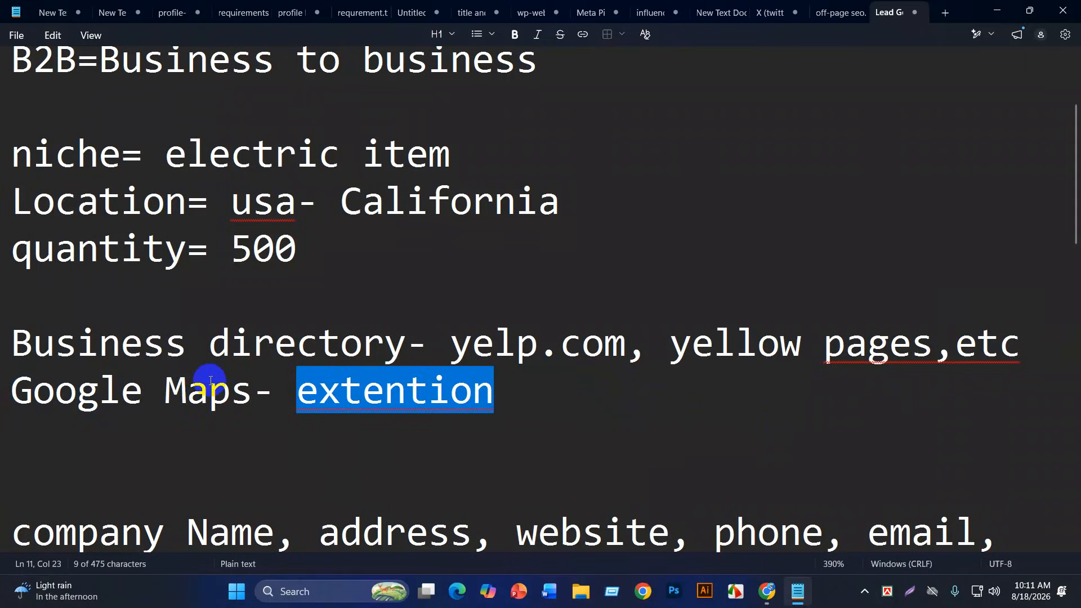
{"action": "left_click", "coordinate": [295, 404]}
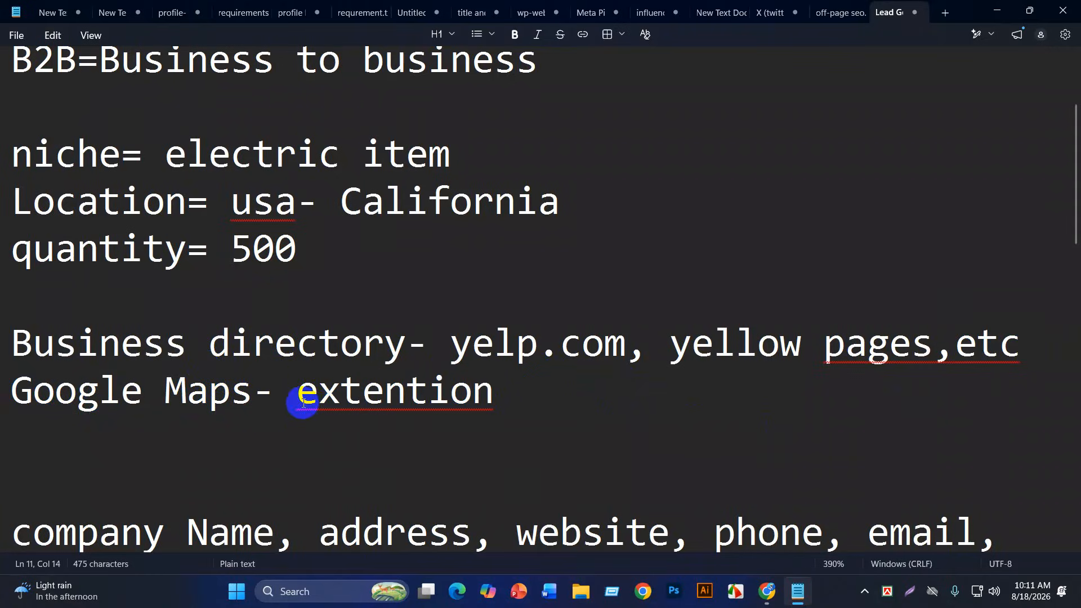
{"action": "key", "text": "BackSpace"}
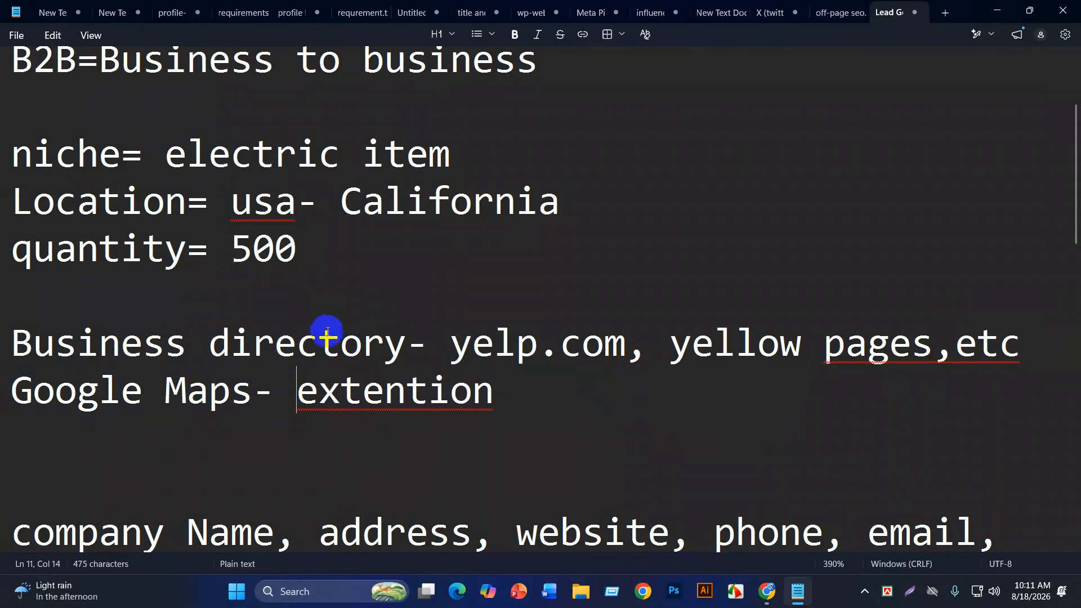
{"action": "scroll", "coordinate": [369, 376], "scroll_direction": "down", "scroll_amount": 1}
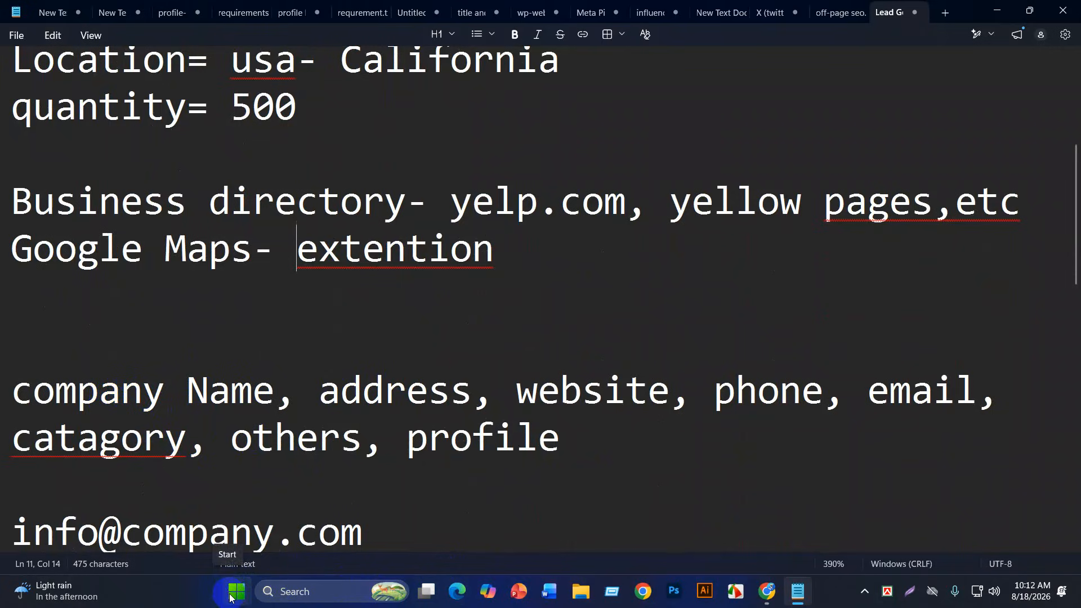
{"action": "left_click", "coordinate": [1008, 8]}
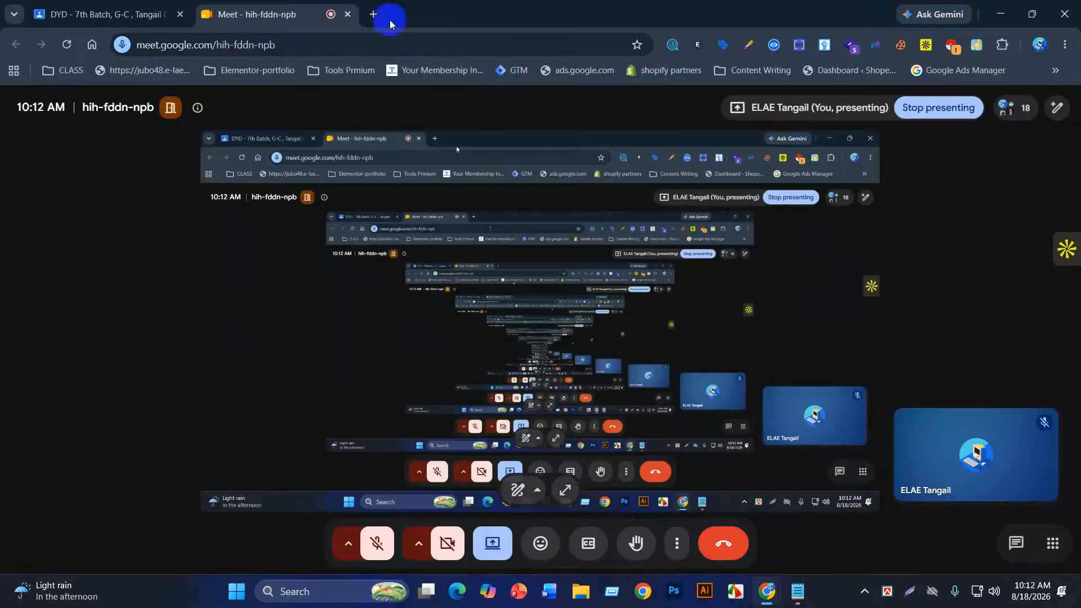
Step: Open Google Maps from the Google apps grid in a new Chrome tab
{"action": "left_click", "coordinate": [373, 14]}
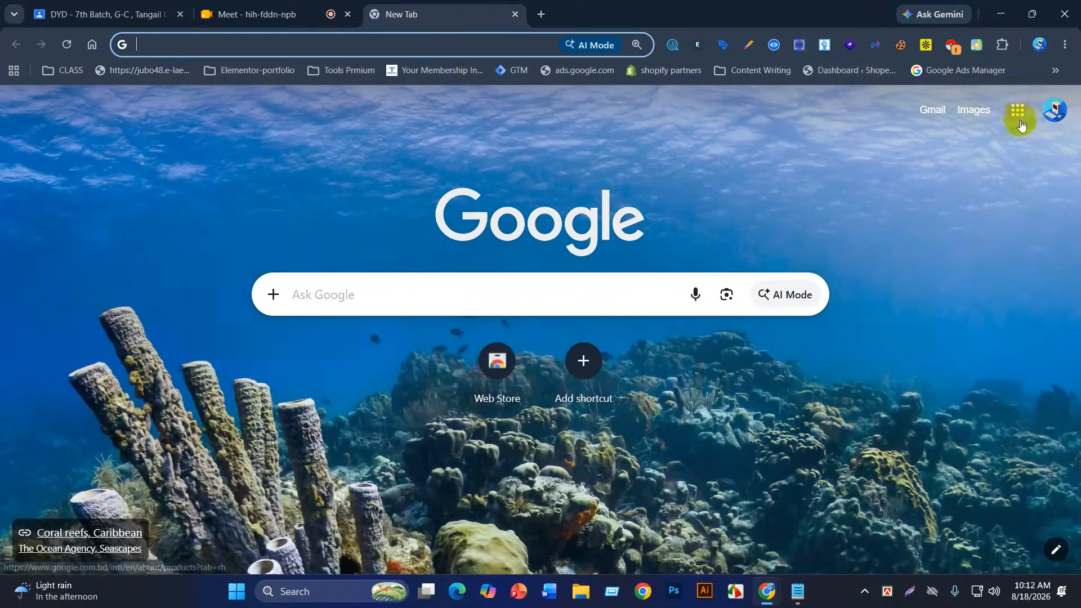
{"action": "left_click", "coordinate": [1019, 119]}
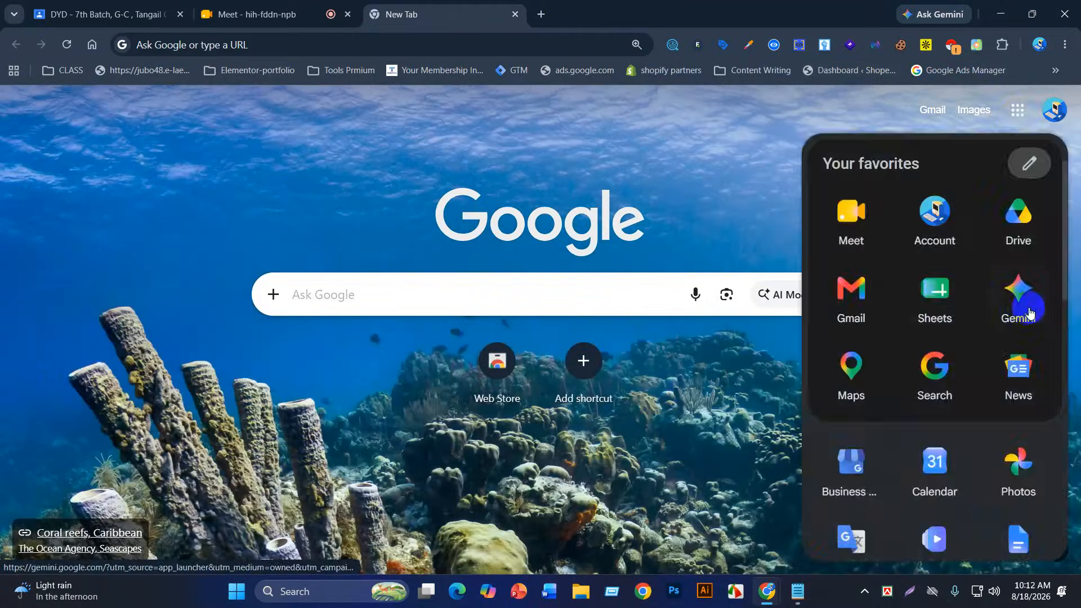
{"action": "left_click", "coordinate": [850, 383]}
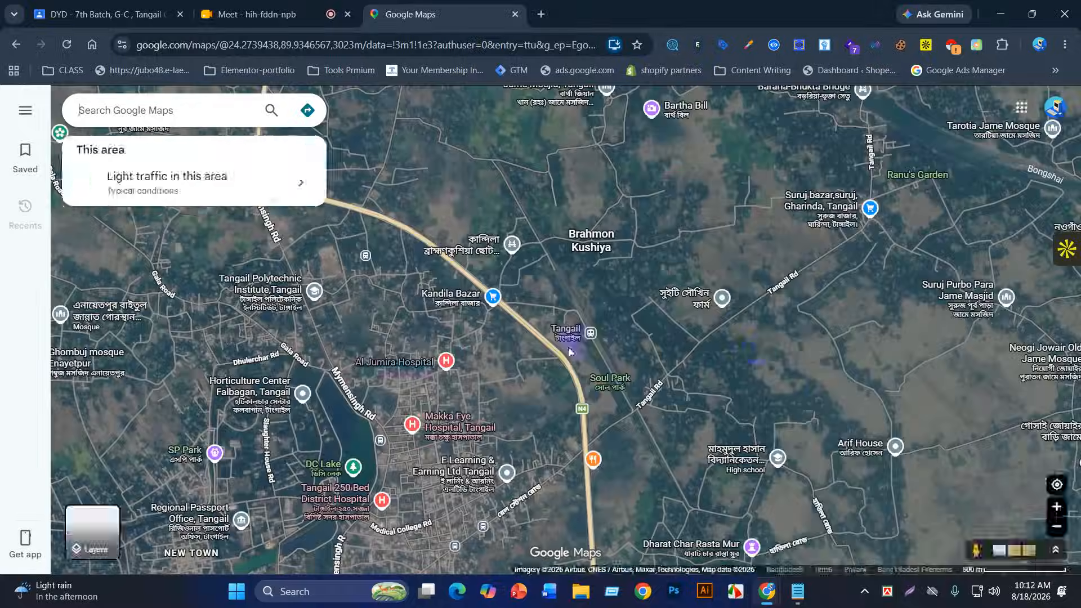
Step: Zoom out three levels to a regional Tangail view and focus the Search Google Maps box
{"action": "scroll", "coordinate": [515, 329], "scroll_direction": "down", "scroll_amount": 2}
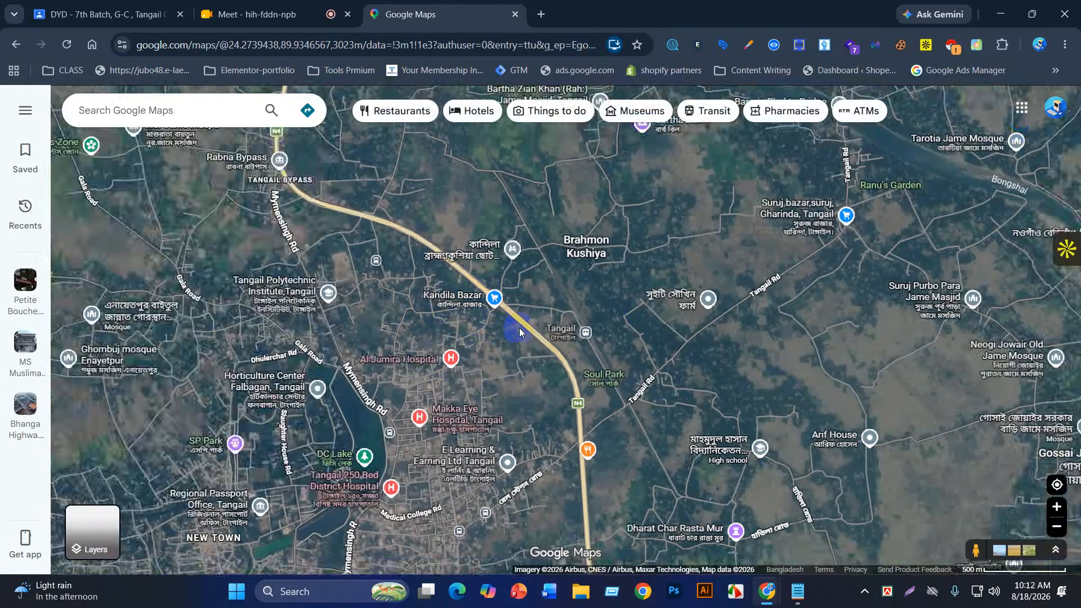
{"action": "scroll", "coordinate": [519, 331], "scroll_direction": "down", "scroll_amount": 2}
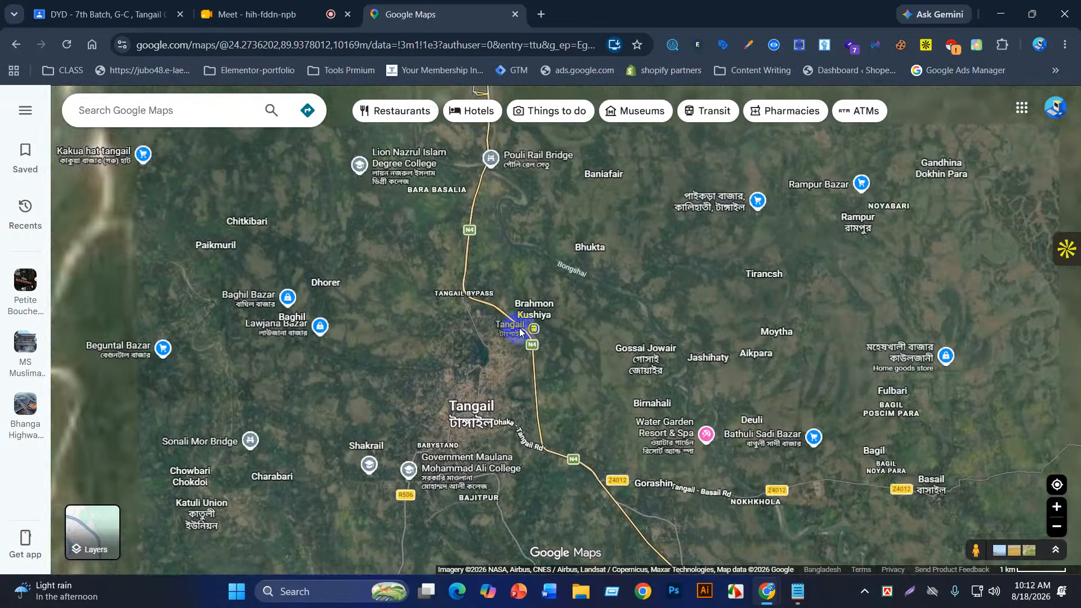
{"action": "scroll", "coordinate": [519, 327], "scroll_direction": "down", "scroll_amount": 2}
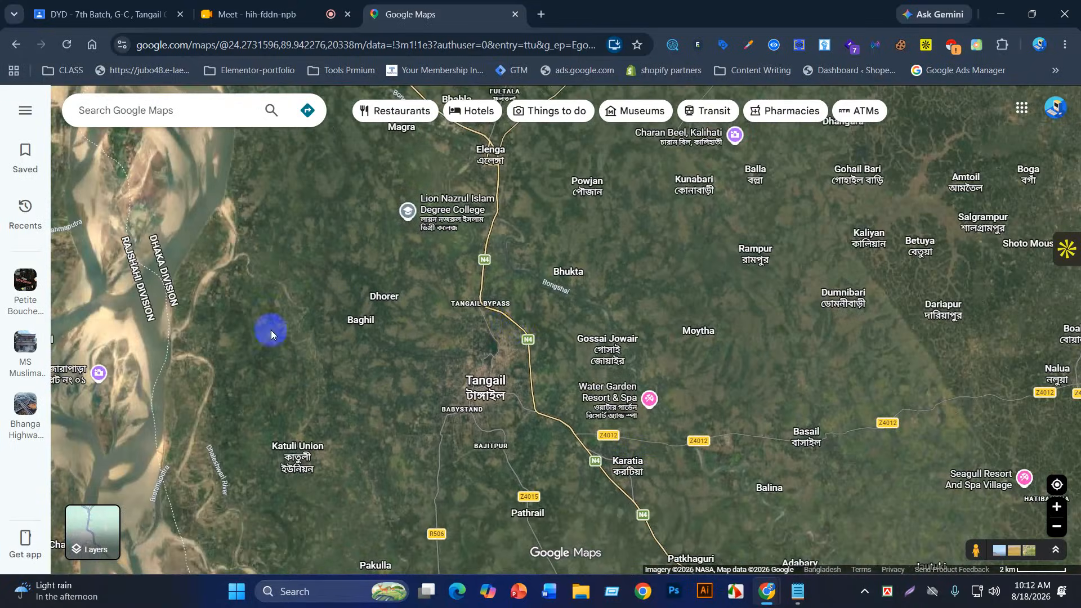
{"action": "left_click", "coordinate": [110, 112]}
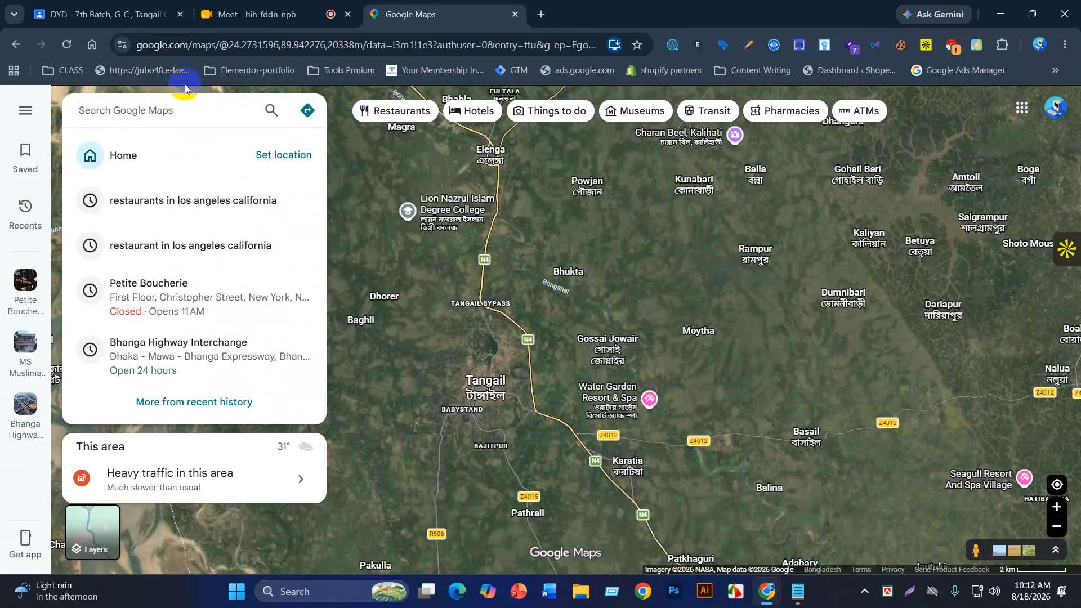
Step: Search for 'real estate' near Tangail and extend the query to 'real estate in'
{"action": "type", "text": "rea"}
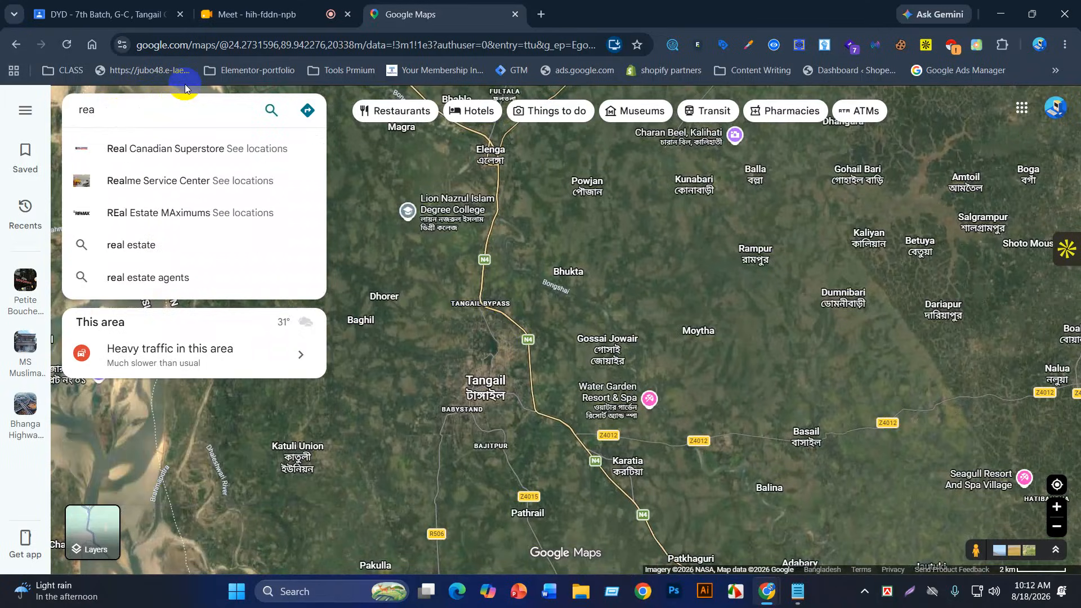
{"action": "type", "text": "l es"}
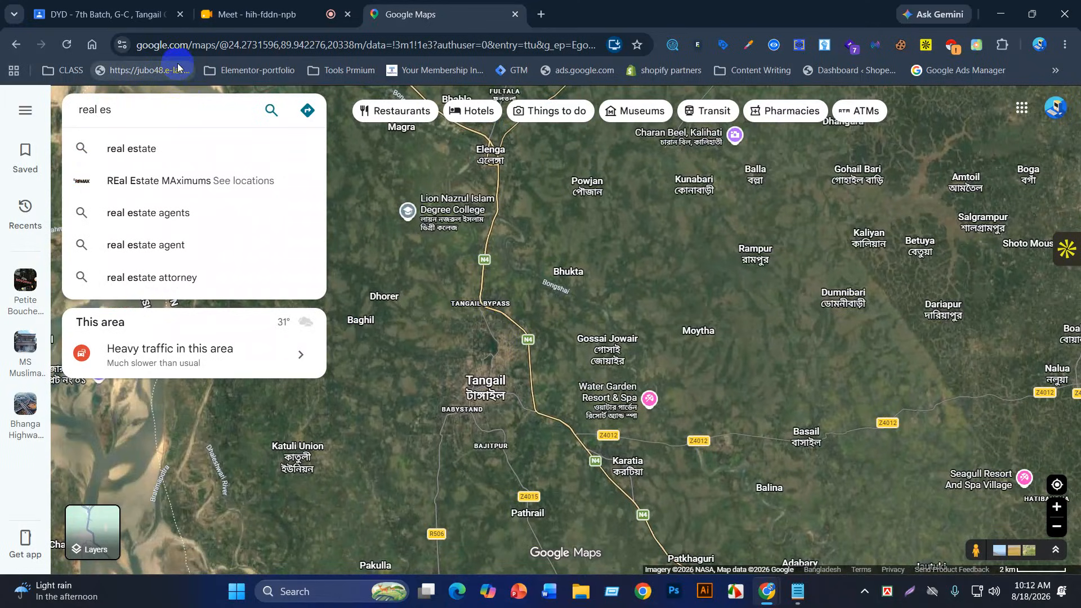
{"action": "left_click", "coordinate": [158, 155]}
{"action": "left_click", "coordinate": [163, 116]}
{"action": "type", "text": "in "}
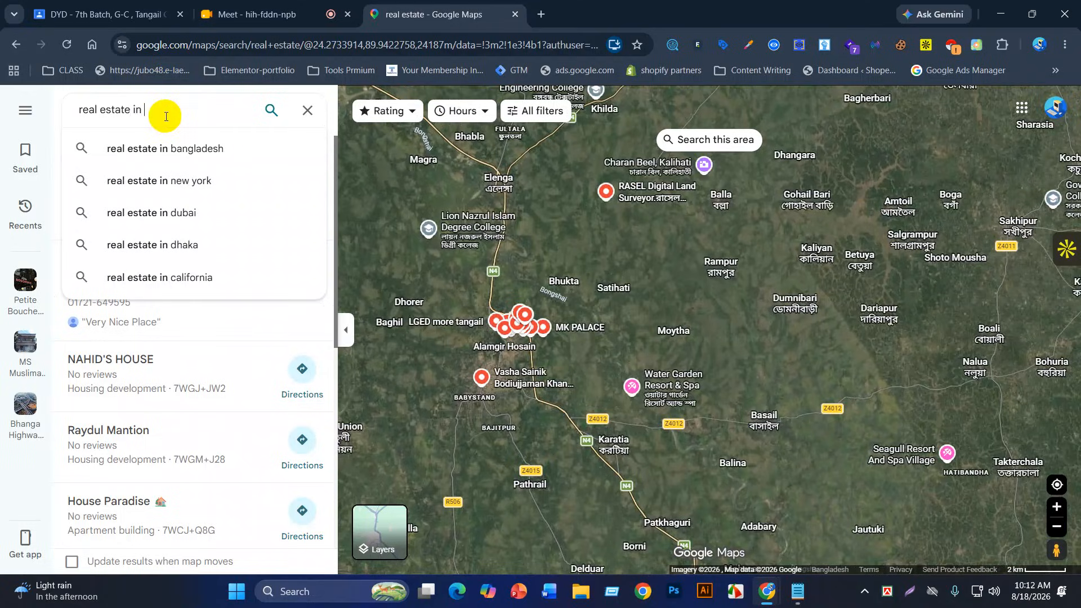
{"action": "type", "text": "u"}
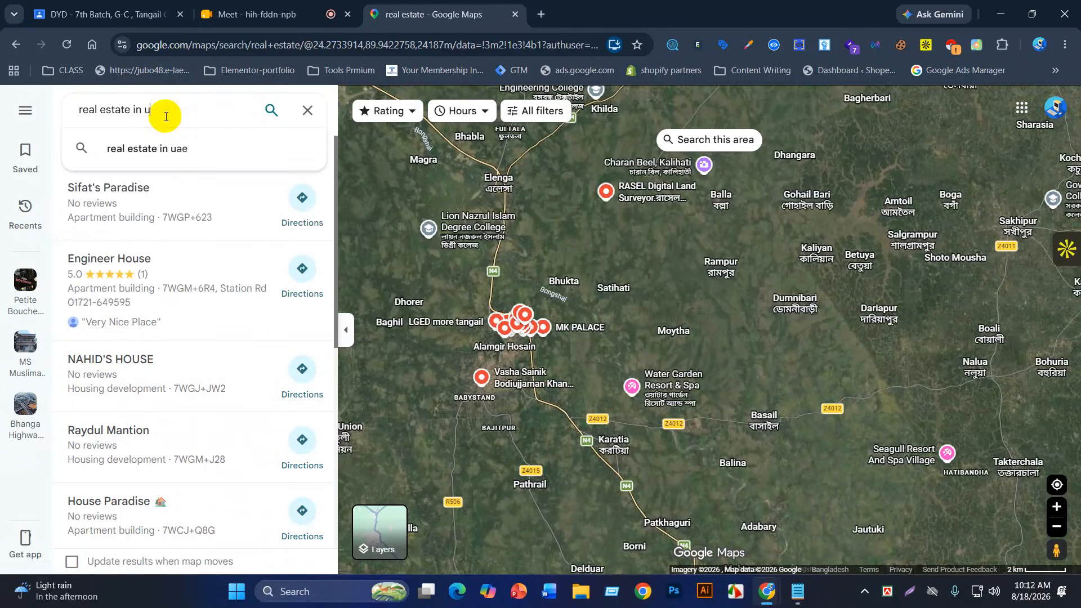
{"action": "key", "text": "BackSpace"}
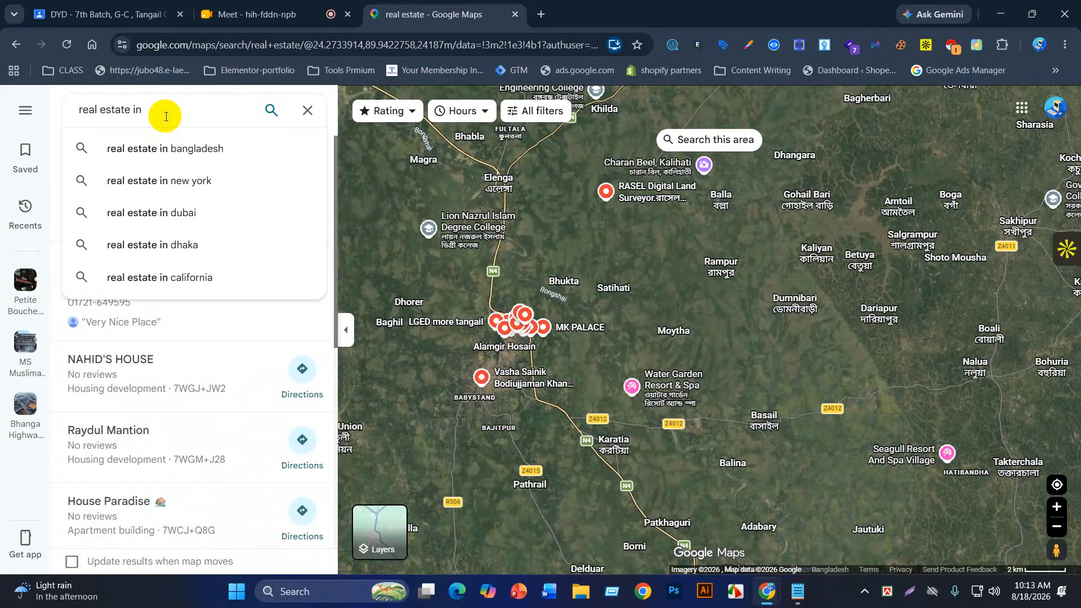
Step: Replace 'city' and fix the typo so the query reads 'real estate in sidney'
{"action": "type", "text": "city"}
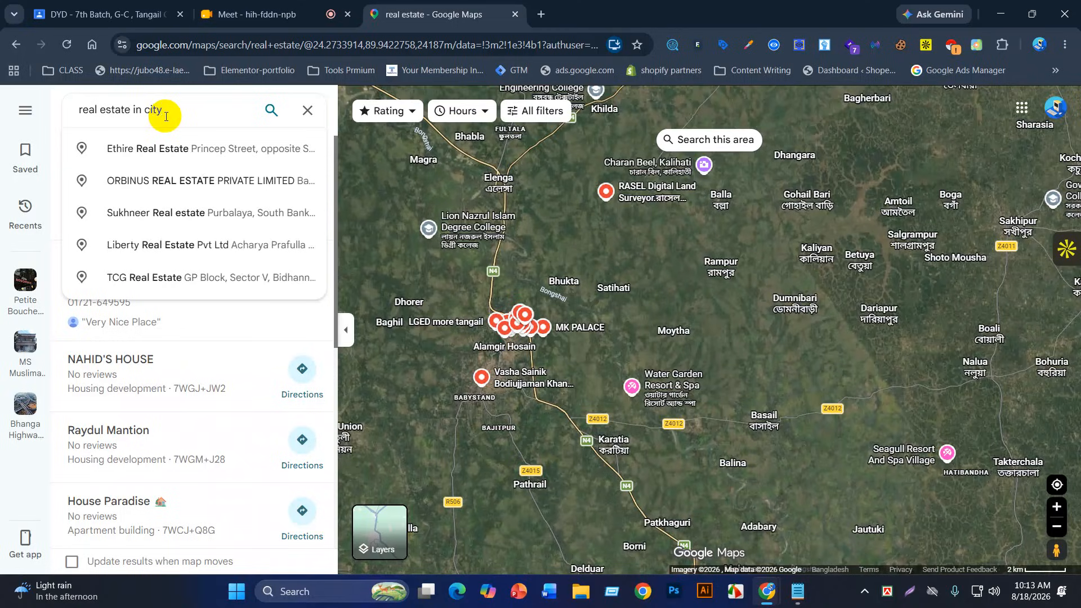
{"action": "key", "text": "BackSpace"}
{"action": "key", "text": "BackSpace"}
{"action": "key", "text": "BackSpace"}
{"action": "key", "text": "BackSpace"}
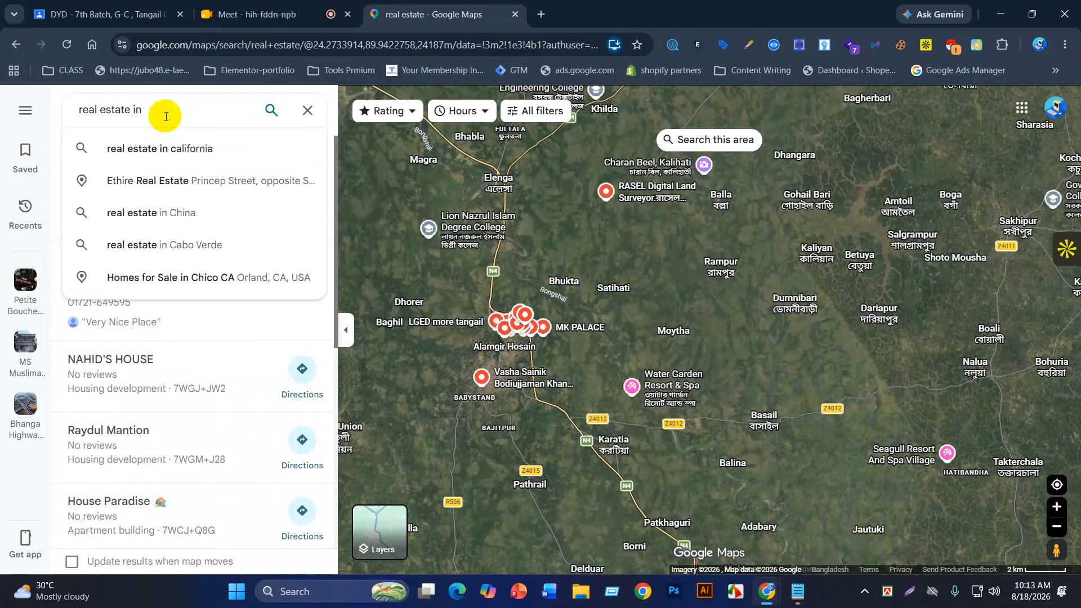
{"action": "type", "text": "sid"}
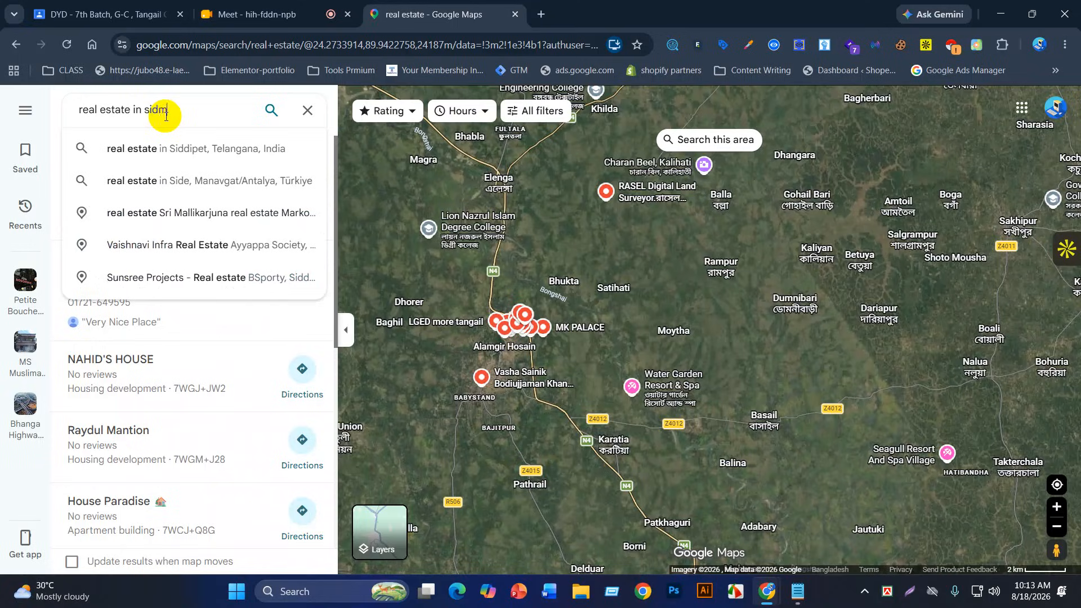
{"action": "type", "text": "me"}
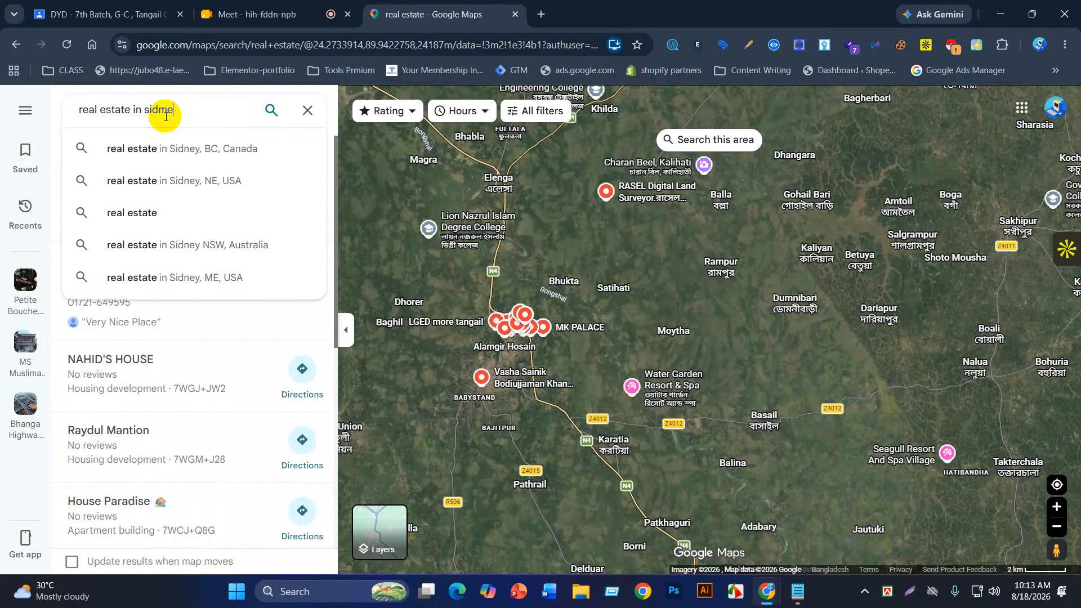
{"action": "key", "text": "BackSpace"}
{"action": "key", "text": "BackSpace"}
{"action": "type", "text": "ney"}
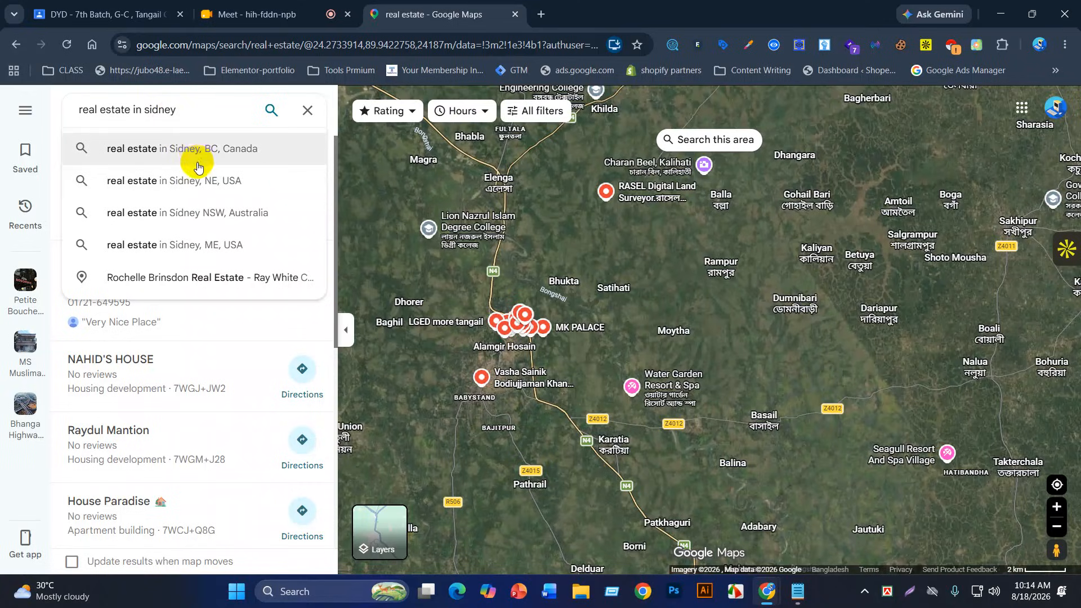
{"action": "left_click", "coordinate": [210, 218]}
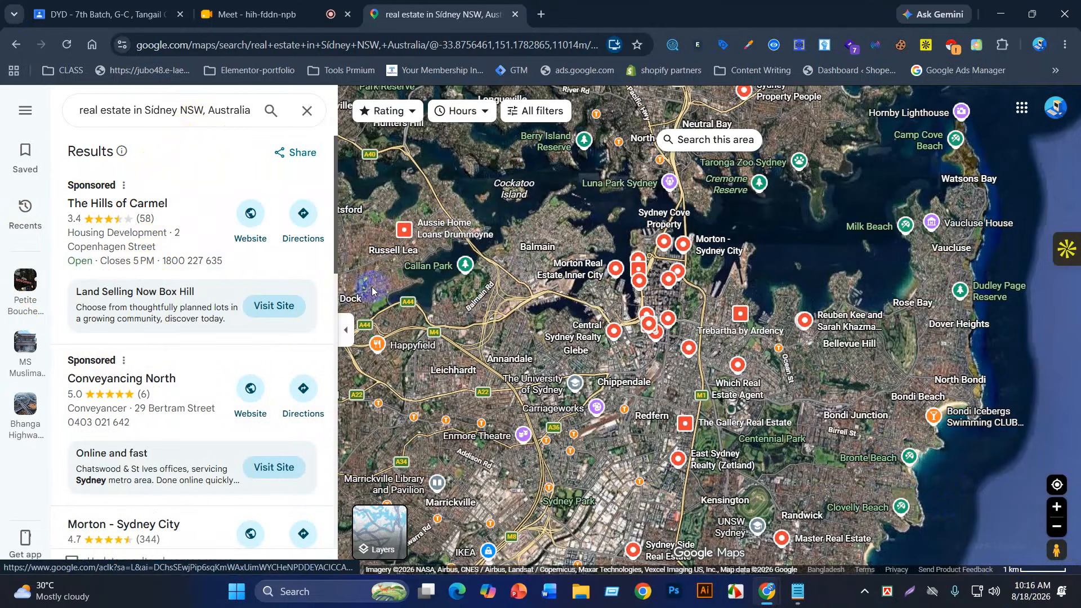
{"action": "scroll", "coordinate": [653, 306], "scroll_direction": "down", "scroll_amount": 2}
{"action": "scroll", "coordinate": [656, 304], "scroll_direction": "down", "scroll_amount": 4}
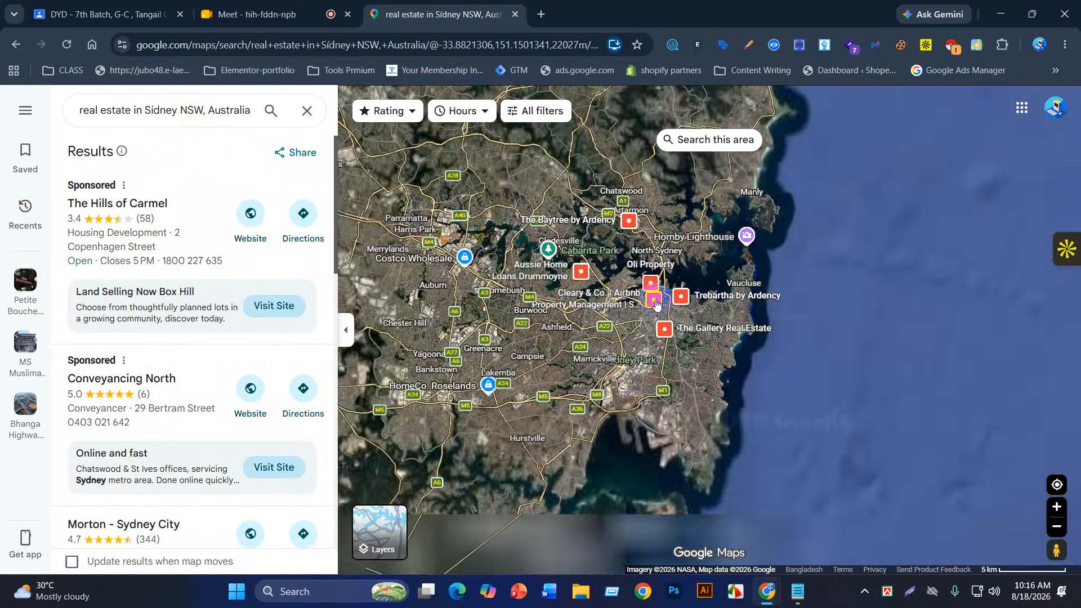
{"action": "scroll", "coordinate": [673, 467], "scroll_direction": "down", "scroll_amount": 3}
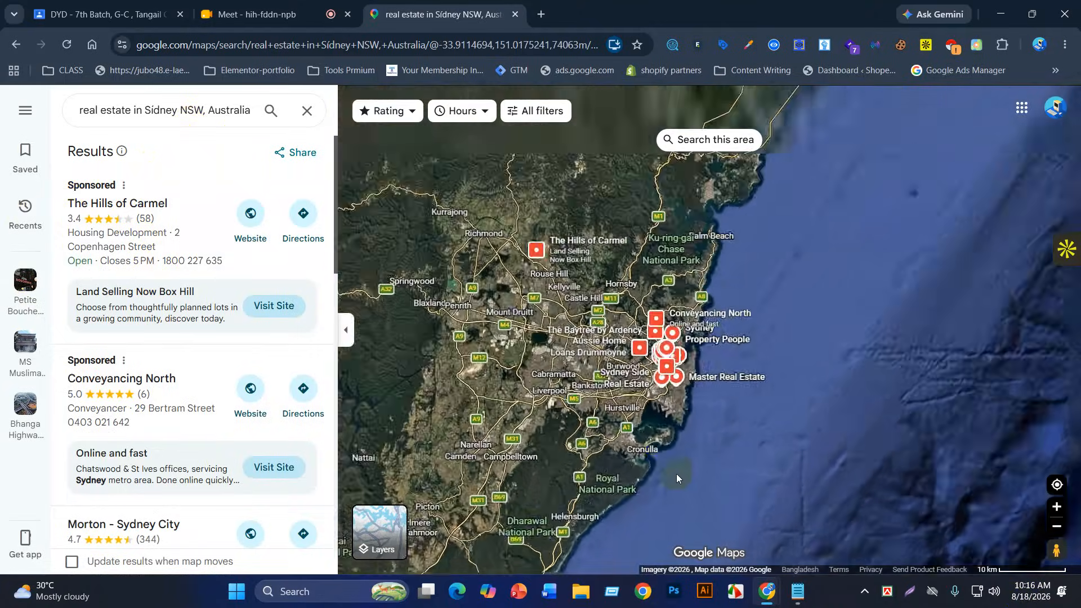
{"action": "scroll", "coordinate": [669, 460], "scroll_direction": "down", "scroll_amount": 5}
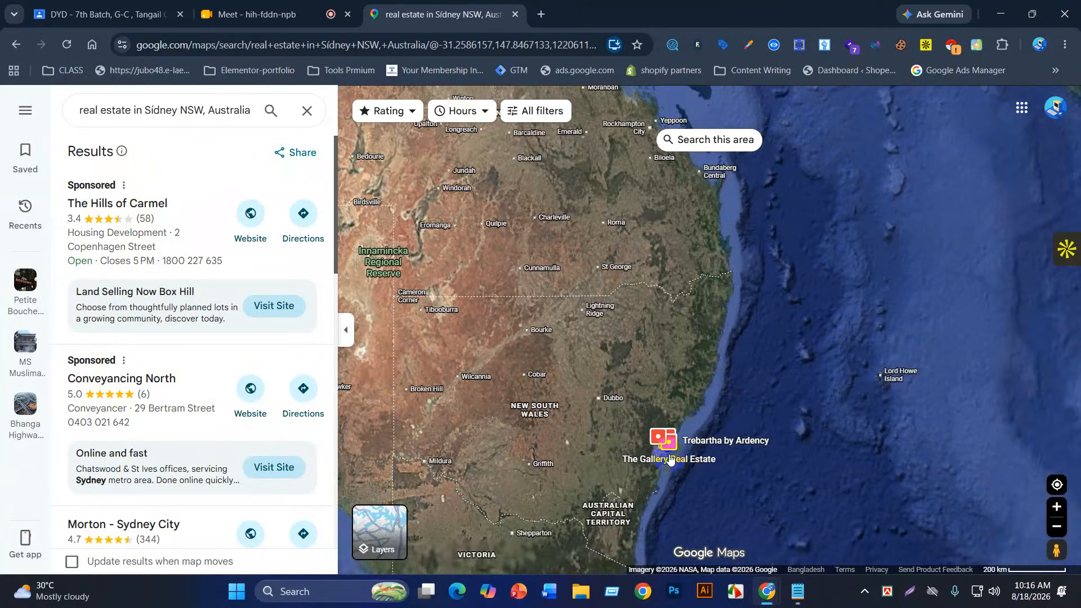
{"action": "scroll", "coordinate": [669, 459], "scroll_direction": "down", "scroll_amount": 2}
{"action": "mouse_move", "coordinate": [667, 454]}
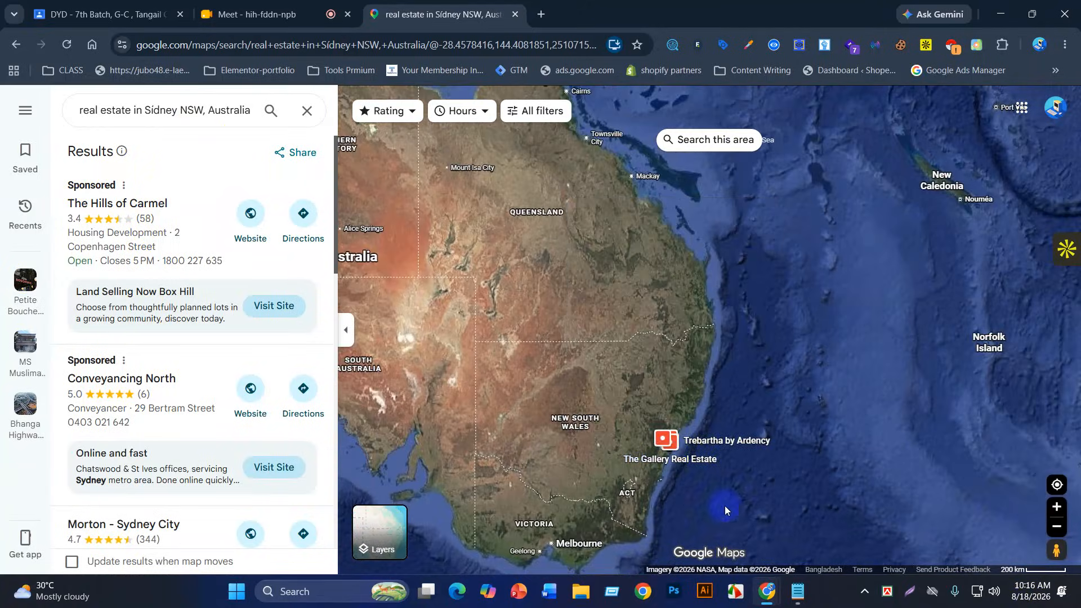
{"action": "scroll", "coordinate": [746, 469], "scroll_direction": "down", "scroll_amount": 2}
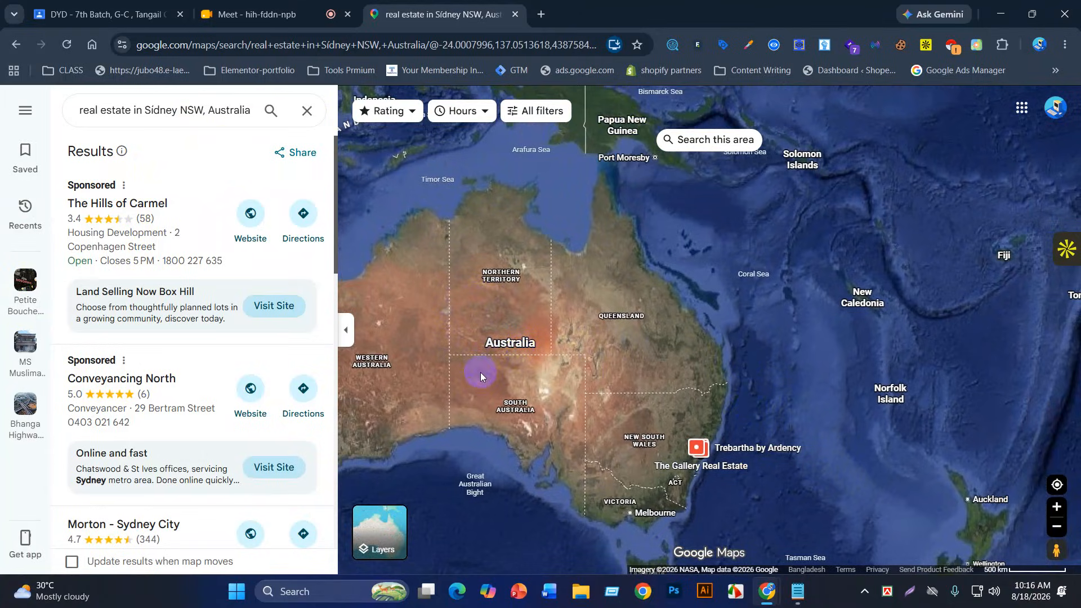
{"action": "scroll", "coordinate": [480, 373], "scroll_direction": "up", "scroll_amount": 2}
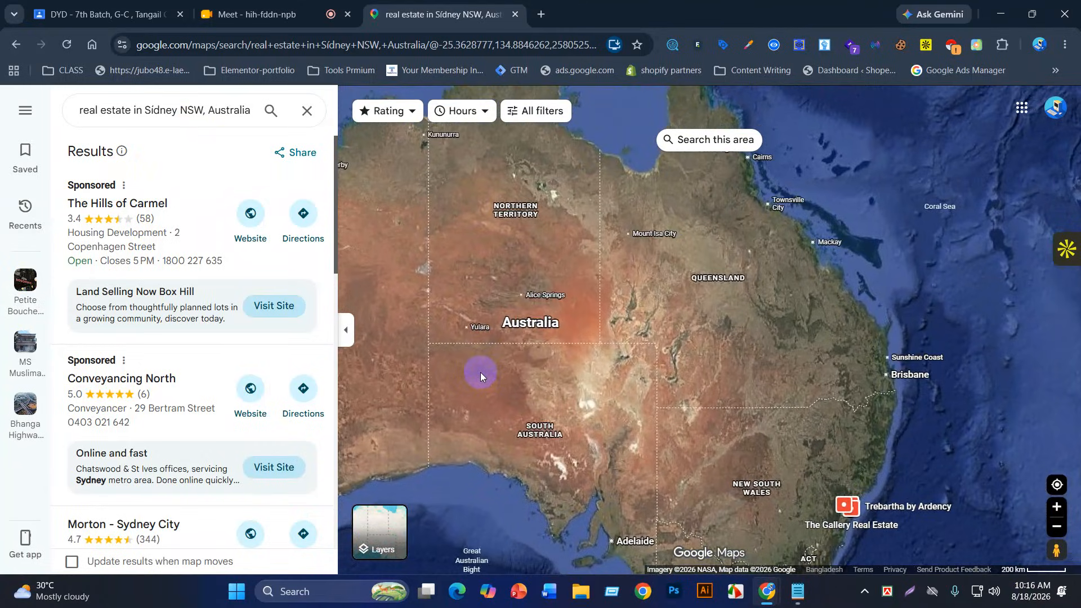
{"action": "scroll", "coordinate": [480, 373], "scroll_direction": "up", "scroll_amount": 4}
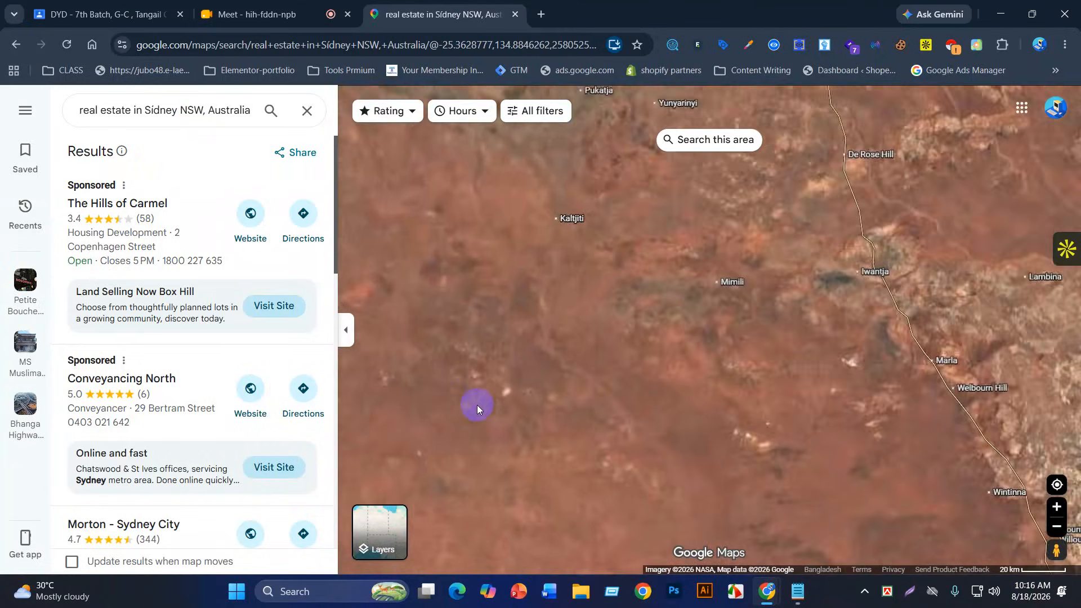
{"action": "scroll", "coordinate": [477, 404], "scroll_direction": "up", "scroll_amount": 3}
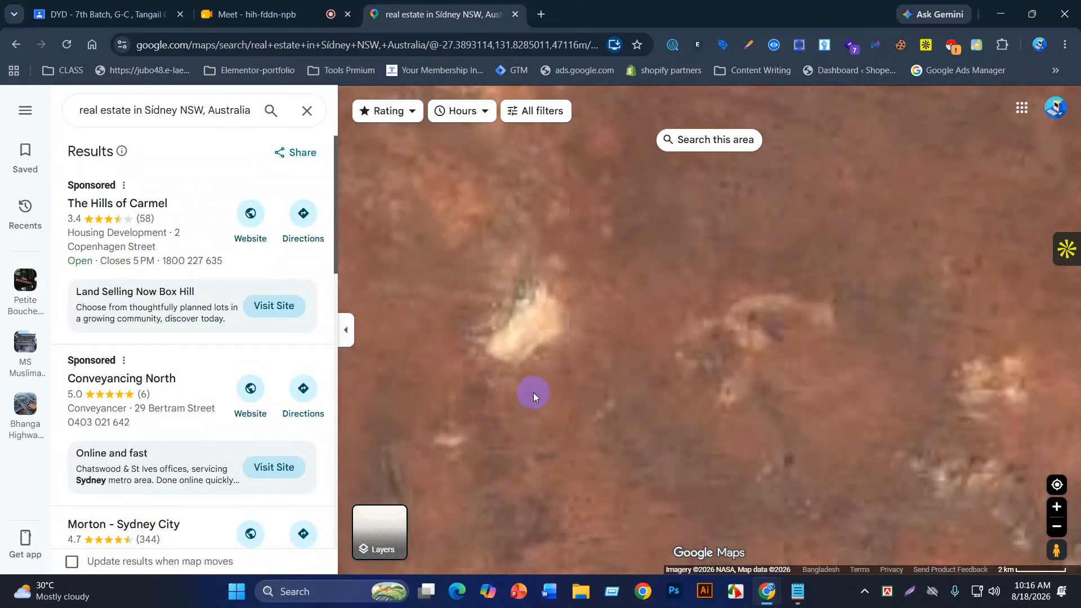
{"action": "scroll", "coordinate": [581, 411], "scroll_direction": "up", "scroll_amount": 3}
{"action": "scroll", "coordinate": [573, 407], "scroll_direction": "up", "scroll_amount": 3}
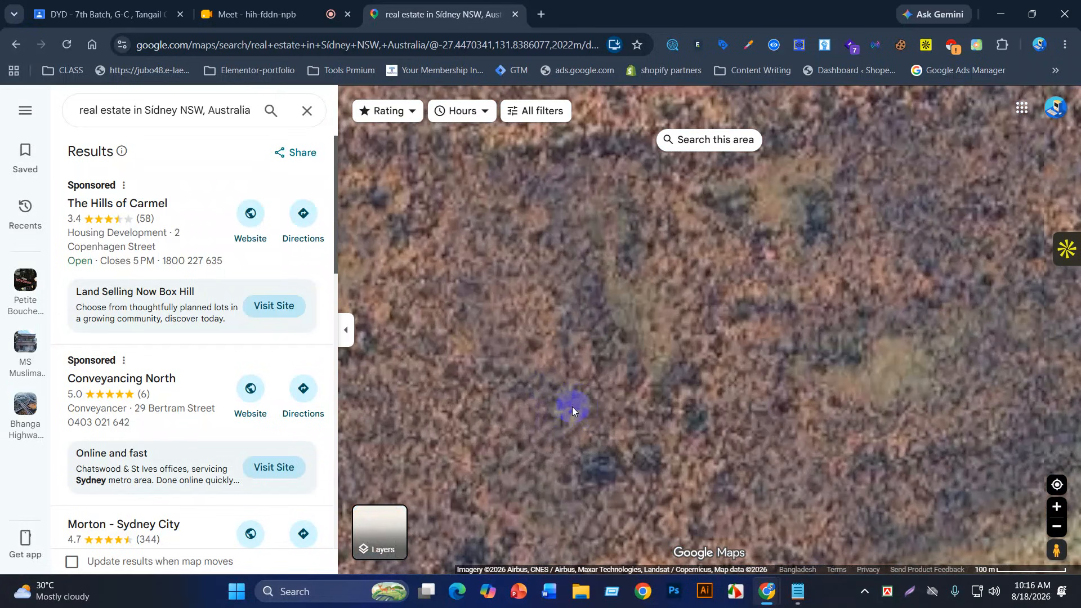
{"action": "scroll", "coordinate": [574, 369], "scroll_direction": "up", "scroll_amount": 2}
{"action": "scroll", "coordinate": [574, 369], "scroll_direction": "up", "scroll_amount": 4}
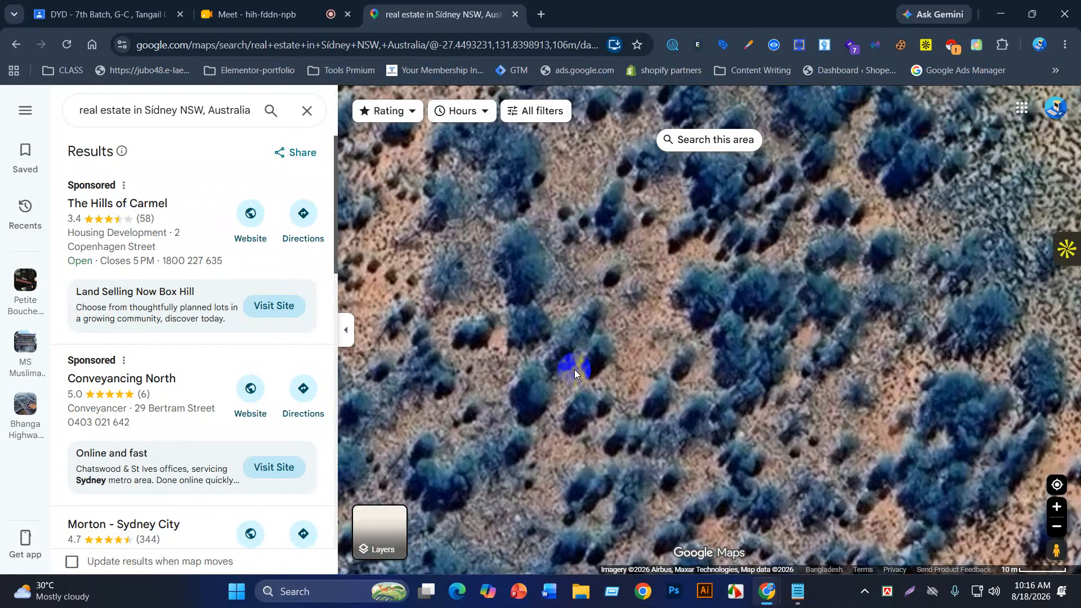
{"action": "scroll", "coordinate": [574, 370], "scroll_direction": "down", "scroll_amount": 1}
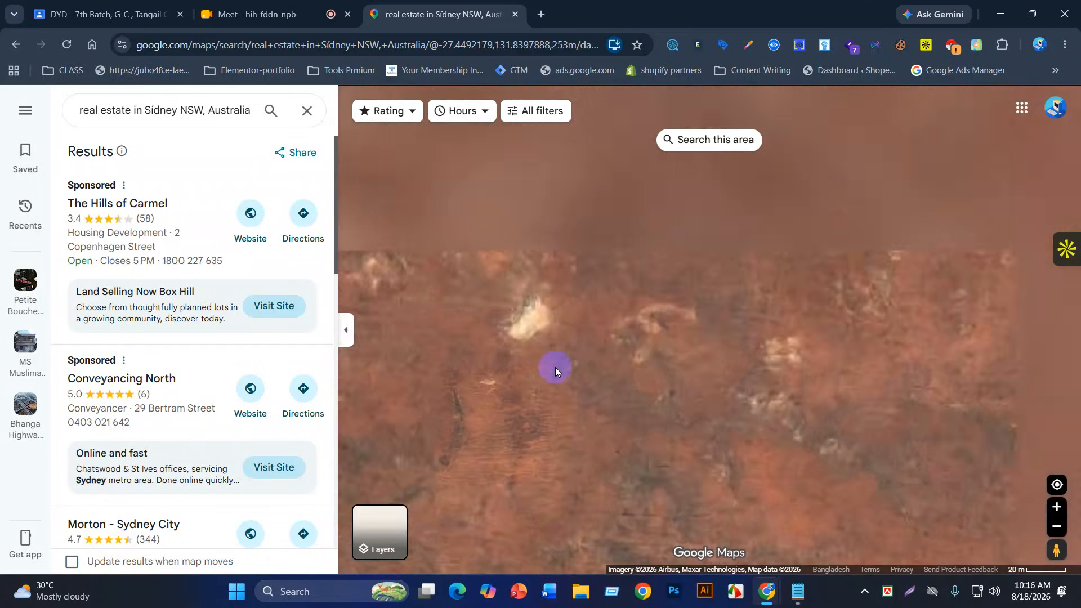
{"action": "scroll", "coordinate": [555, 369], "scroll_direction": "down", "scroll_amount": 10}
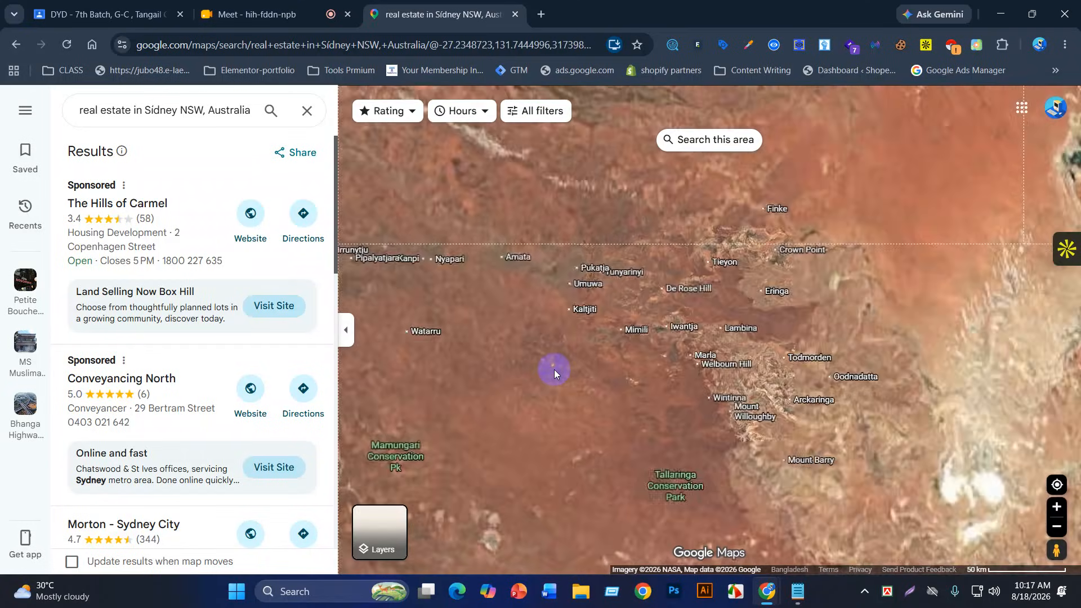
{"action": "scroll", "coordinate": [554, 369], "scroll_direction": "down", "scroll_amount": 4}
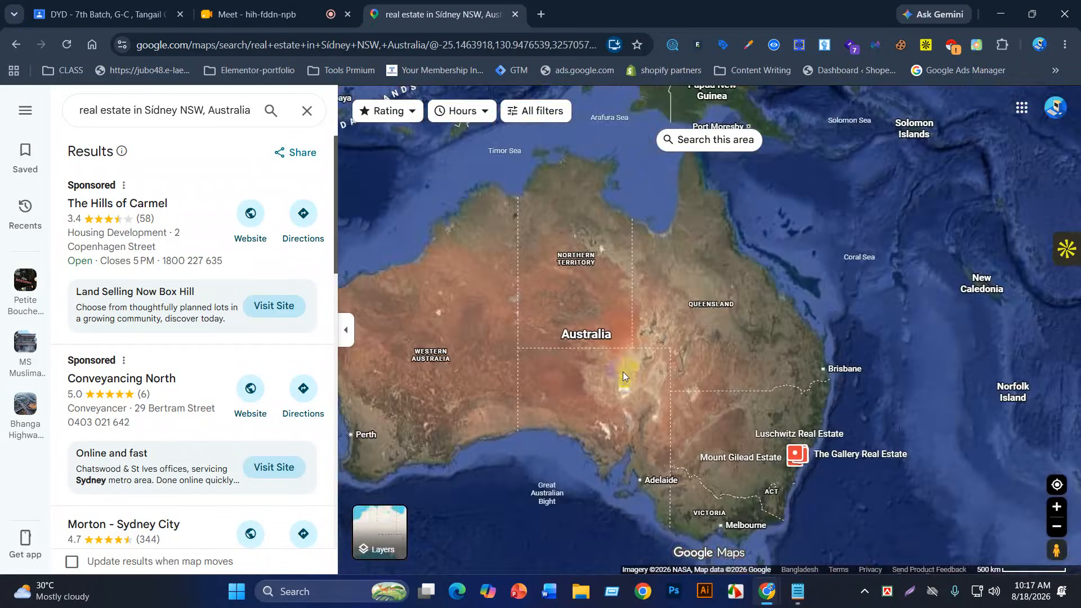
{"action": "mouse_move", "coordinate": [623, 376]}
{"action": "left_mouse_down"}
{"action": "mouse_move", "coordinate": [496, 357]}
{"action": "mouse_move", "coordinate": [449, 306]}
{"action": "left_mouse_up"}
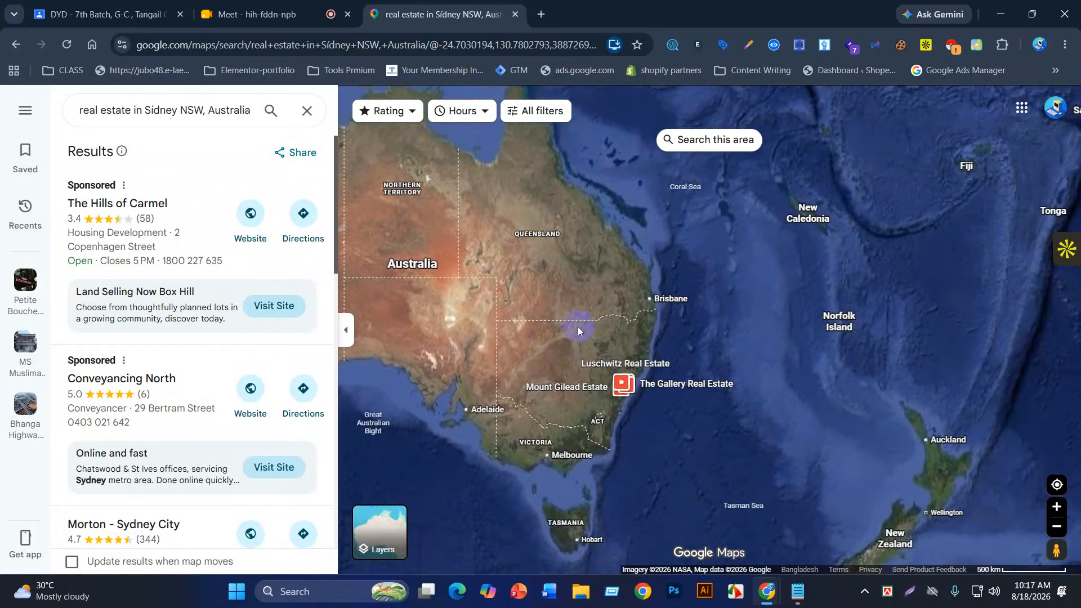
{"action": "scroll", "coordinate": [629, 395], "scroll_direction": "up", "scroll_amount": 6}
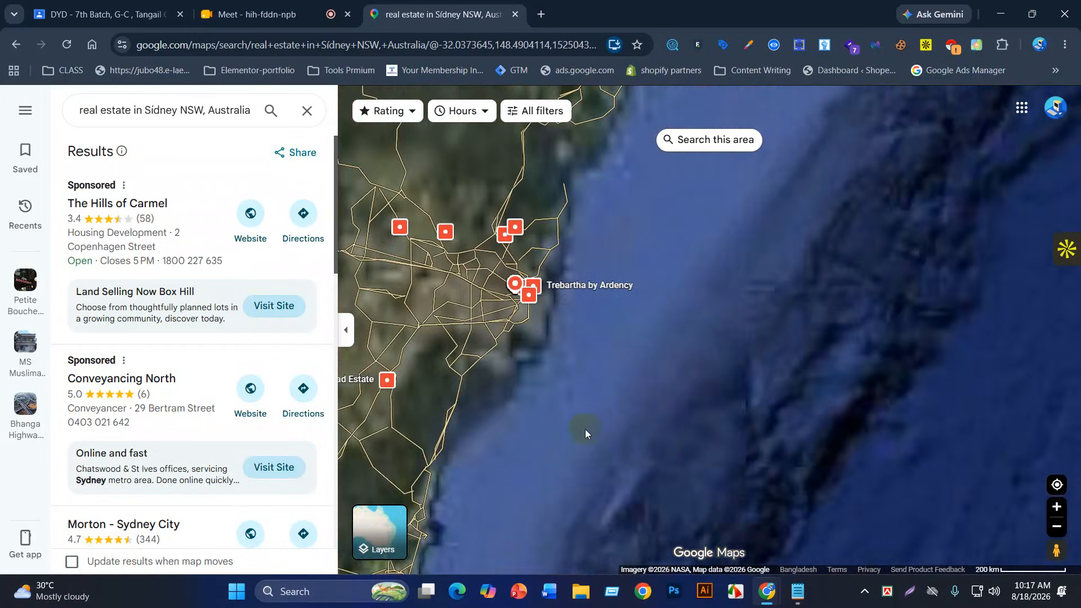
Step: Zoom and pan onto the Sydney CBD and select several real-estate markers, including Sydney Cove Property
{"action": "scroll", "coordinate": [670, 473], "scroll_direction": "up", "scroll_amount": 2}
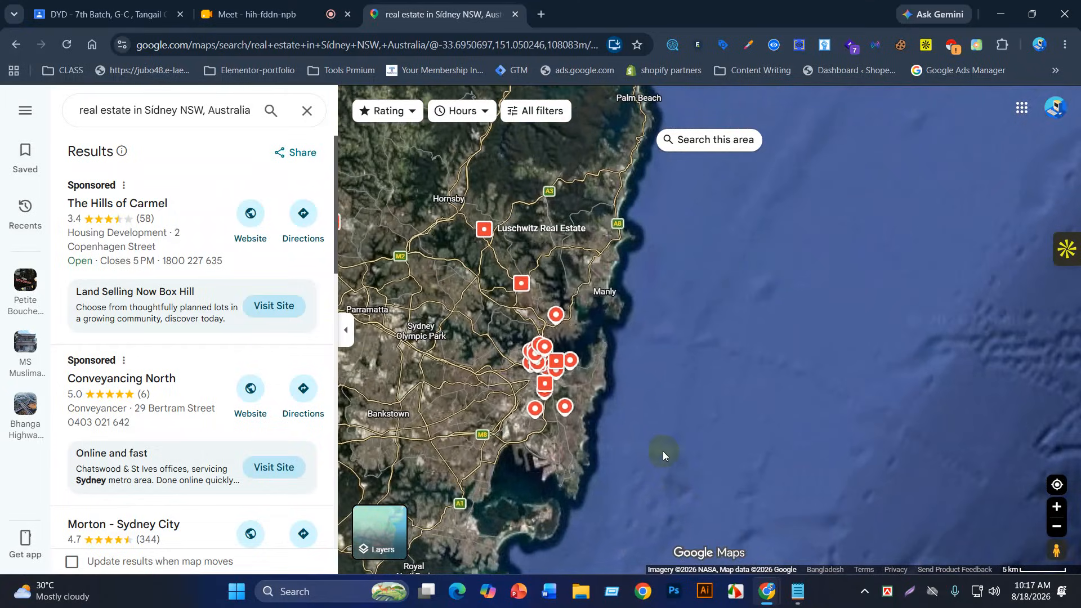
{"action": "scroll", "coordinate": [634, 413], "scroll_direction": "up", "scroll_amount": 3}
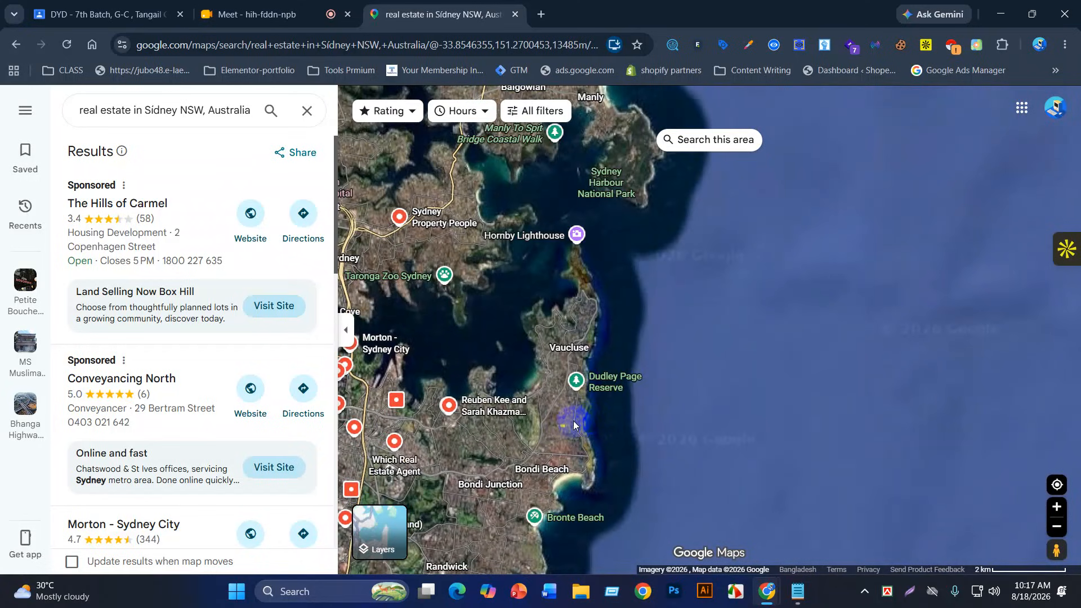
{"action": "left_click_drag", "start_coordinate": [570, 429], "coordinate": [692, 443]}
{"action": "scroll", "coordinate": [502, 456], "scroll_direction": "up", "scroll_amount": 2}
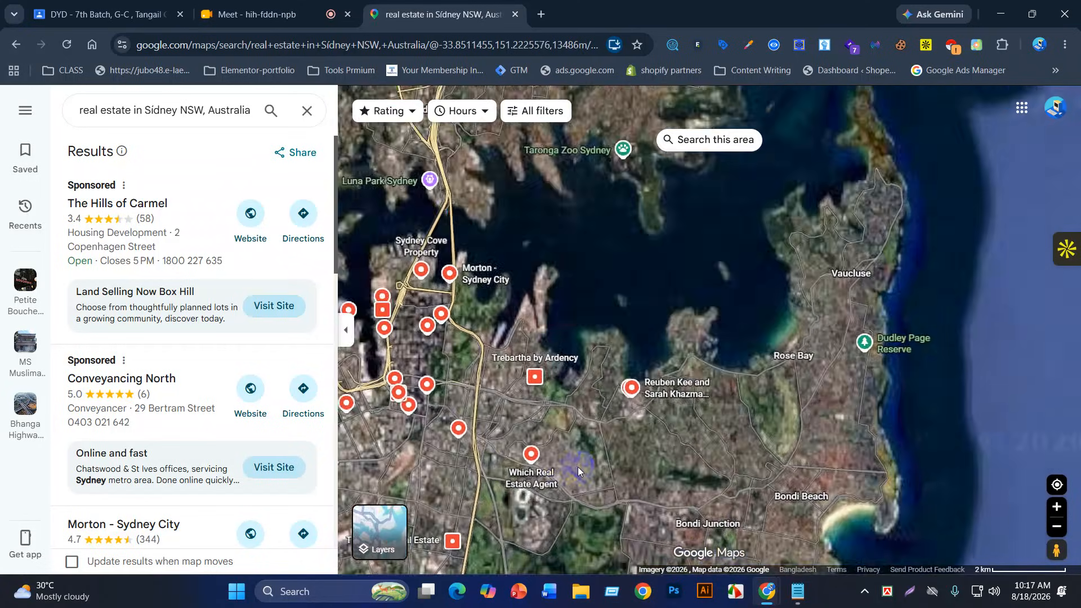
{"action": "left_click_drag", "start_coordinate": [502, 456], "coordinate": [583, 478]}
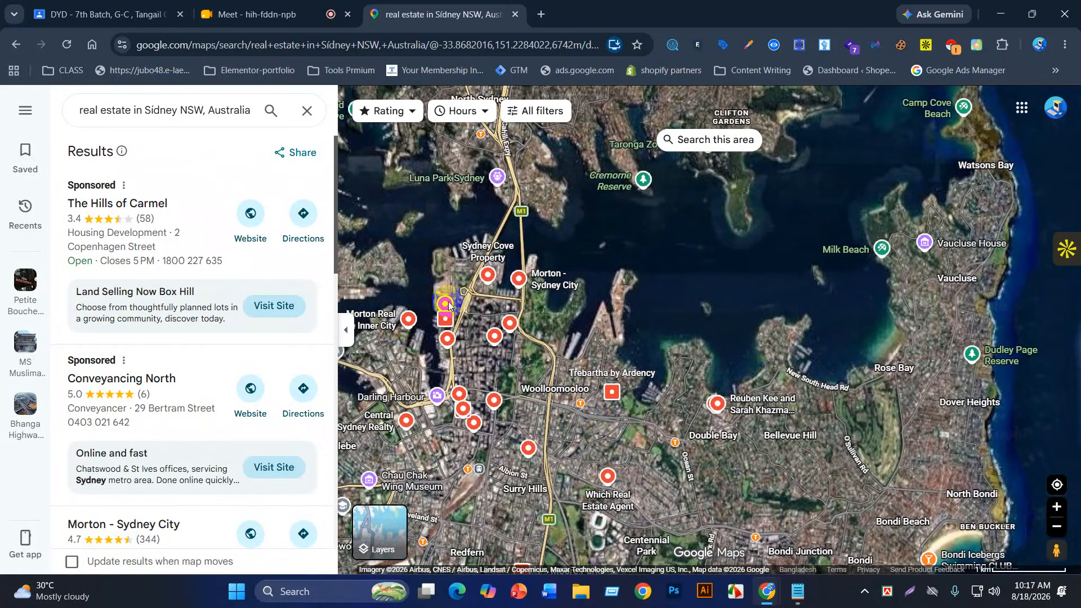
{"action": "left_click", "coordinate": [194, 118]}
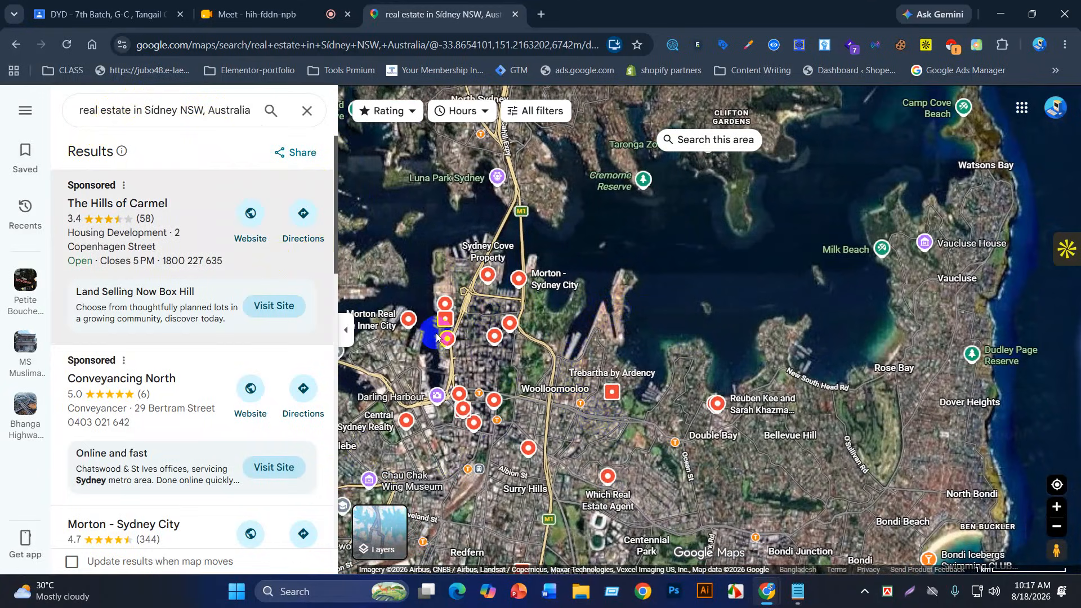
{"action": "left_click", "coordinate": [510, 323]}
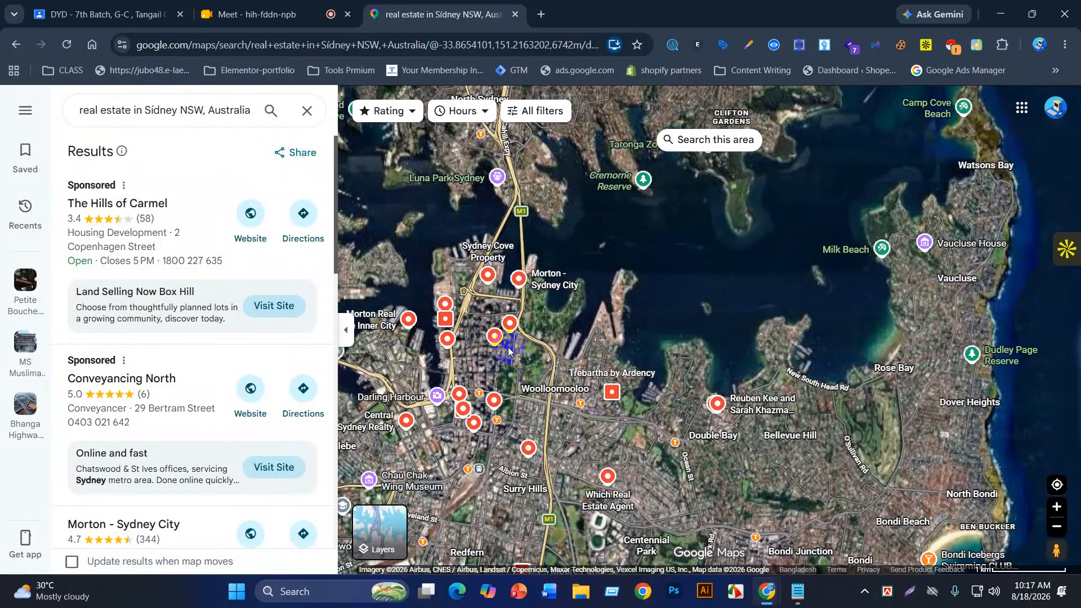
{"action": "left_click", "coordinate": [488, 284]}
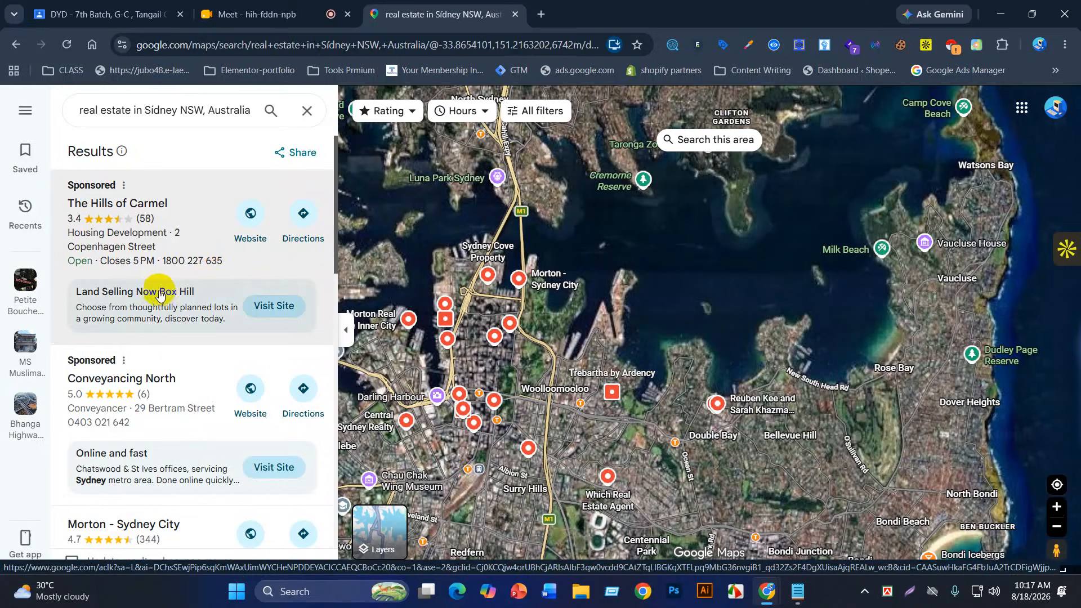
Step: Scroll the results and open the Morton - Sydney City agency details (4.7, 344 reviews)
{"action": "scroll", "coordinate": [140, 309], "scroll_direction": "down", "scroll_amount": 3}
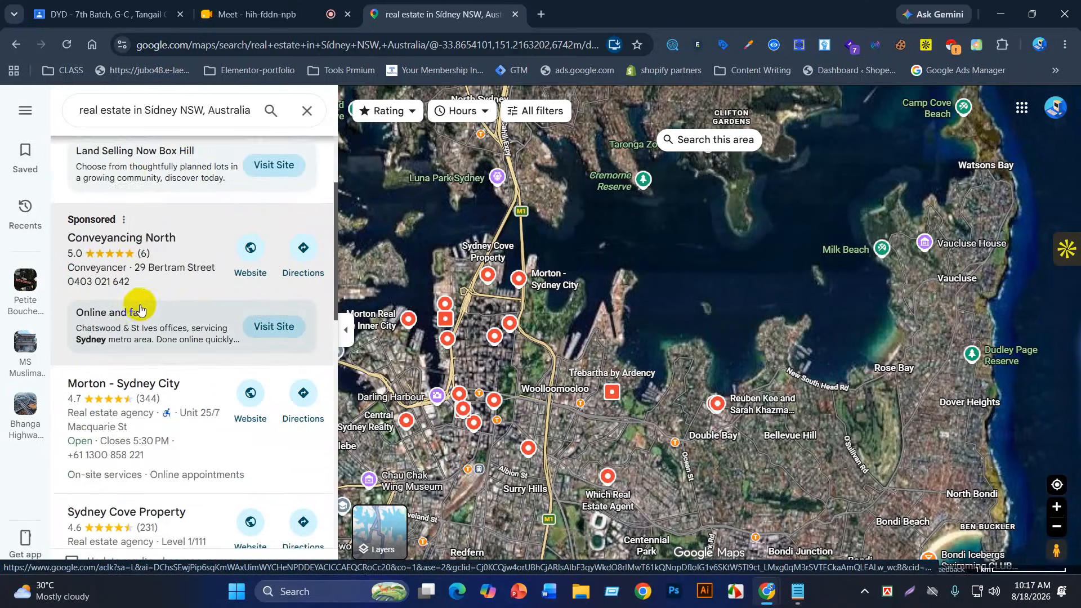
{"action": "scroll", "coordinate": [140, 309], "scroll_direction": "down", "scroll_amount": 3}
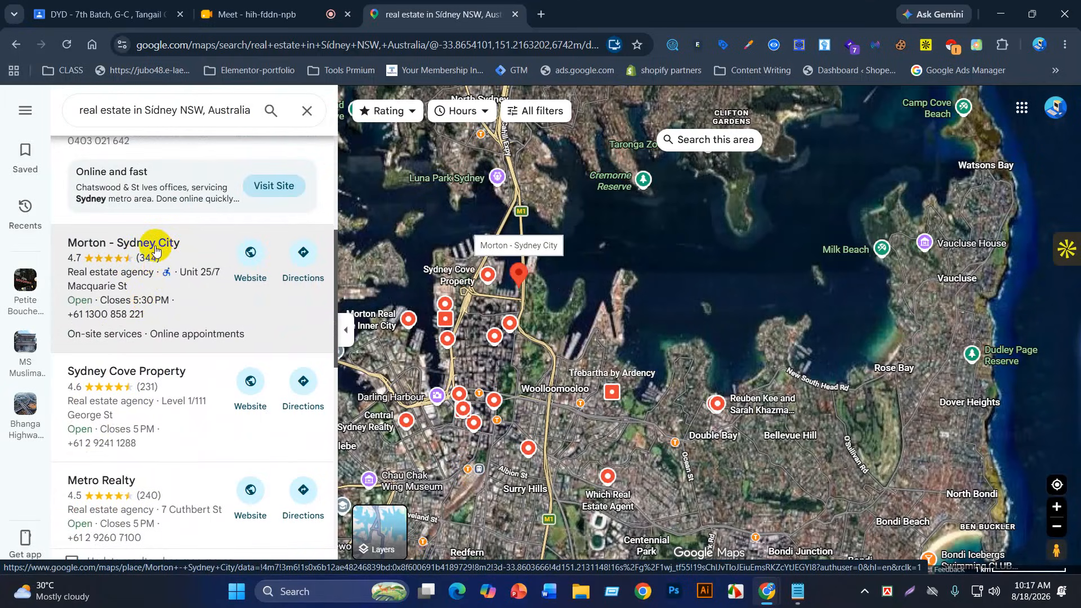
{"action": "left_click", "coordinate": [156, 251]}
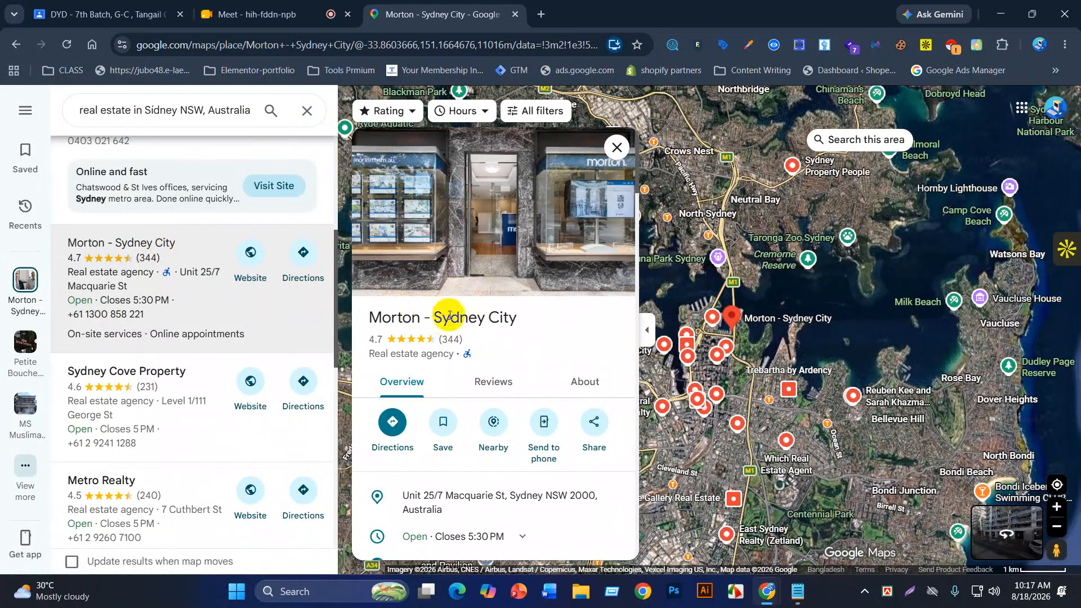
Step: Scroll through the Morton - Sydney City details, then close the panel back to the results list
{"action": "scroll", "coordinate": [429, 338], "scroll_direction": "down", "scroll_amount": 4}
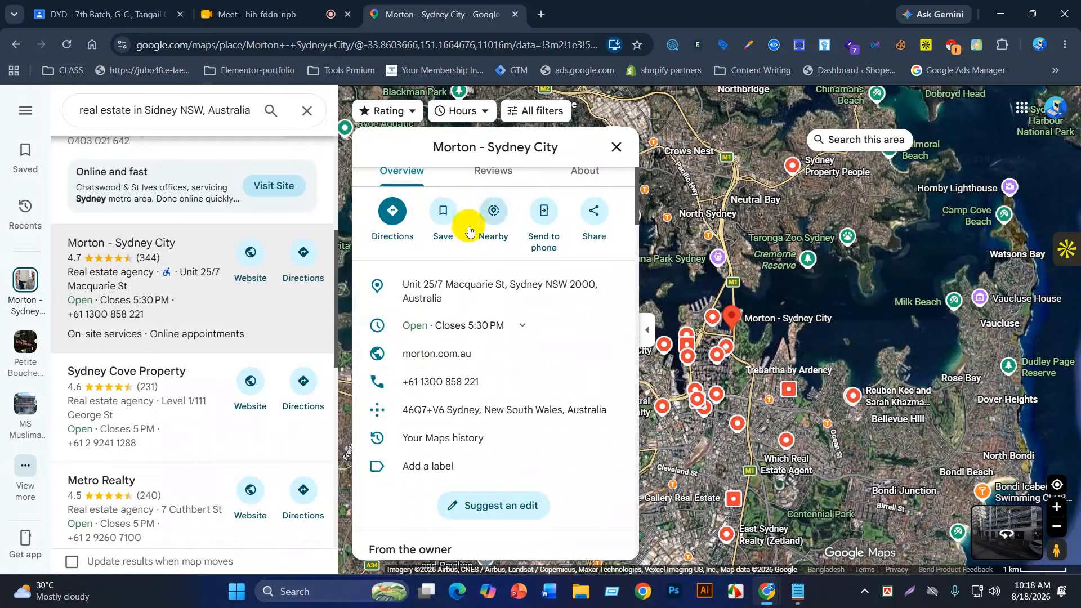
{"action": "scroll", "coordinate": [463, 237], "scroll_direction": "up", "scroll_amount": 3}
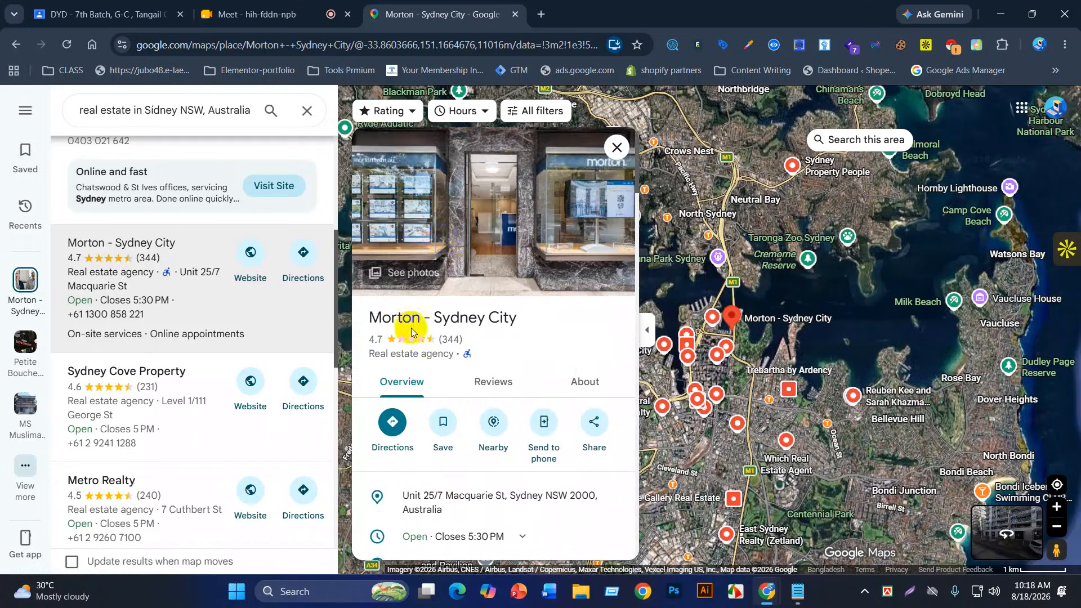
{"action": "scroll", "coordinate": [514, 367], "scroll_direction": "down", "scroll_amount": 5}
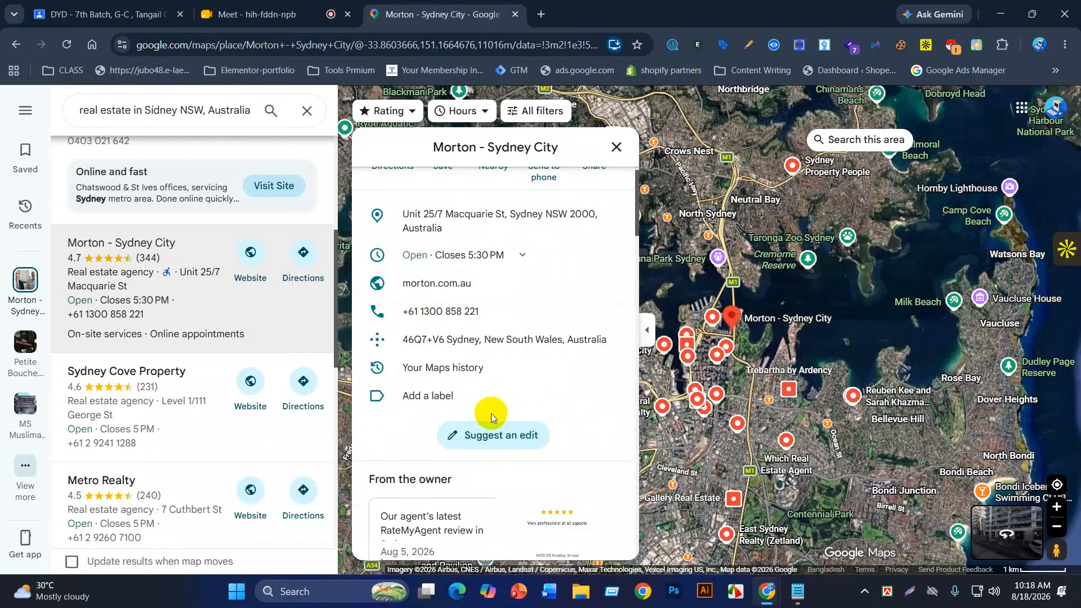
{"action": "scroll", "coordinate": [491, 414], "scroll_direction": "down", "scroll_amount": 5}
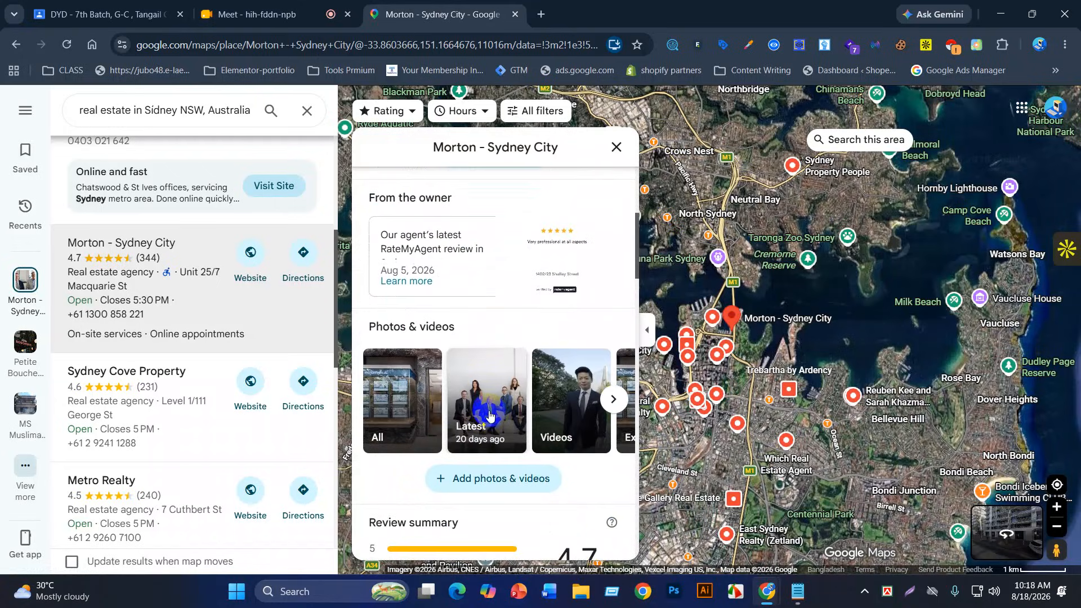
{"action": "scroll", "coordinate": [489, 416], "scroll_direction": "up", "scroll_amount": 4}
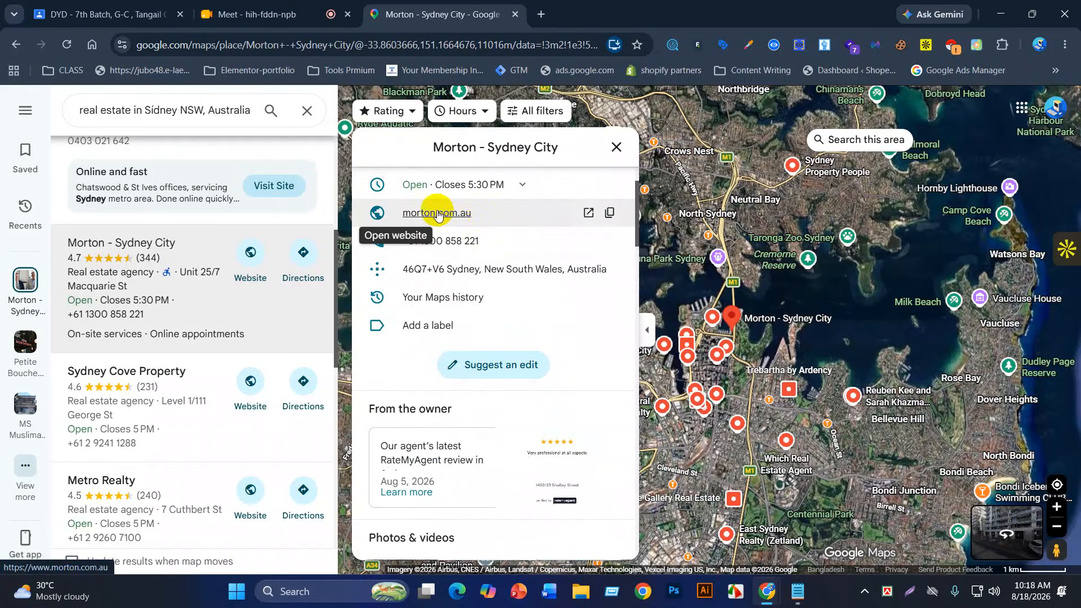
{"action": "left_click", "coordinate": [616, 148]}
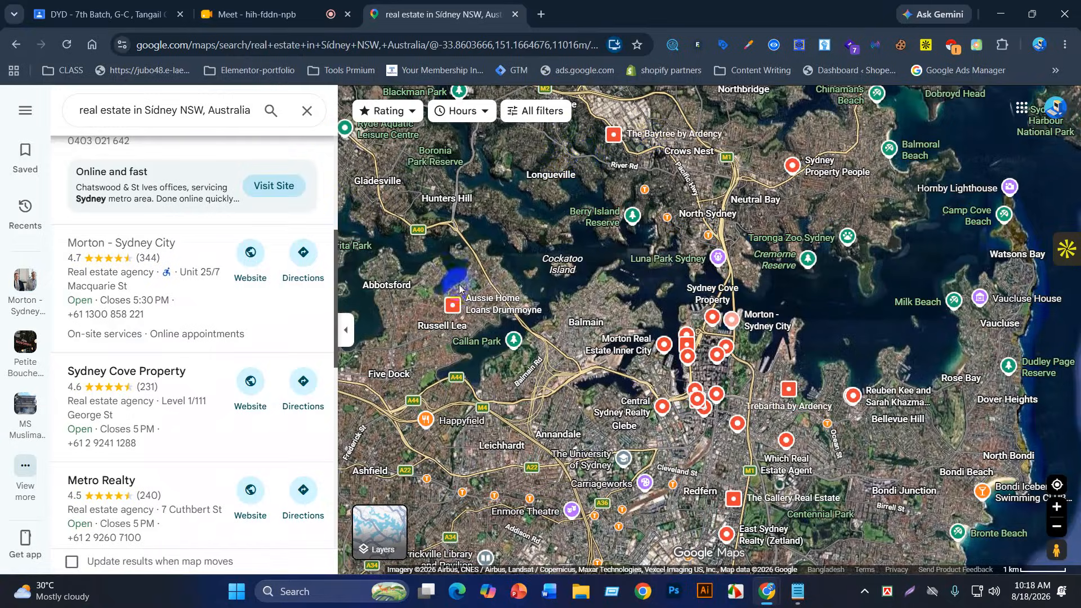
{"action": "left_click", "coordinate": [802, 599]}
{"action": "left_click", "coordinate": [304, 252]}
{"action": "left_click_drag", "start_coordinate": [301, 252], "coordinate": [493, 245]}
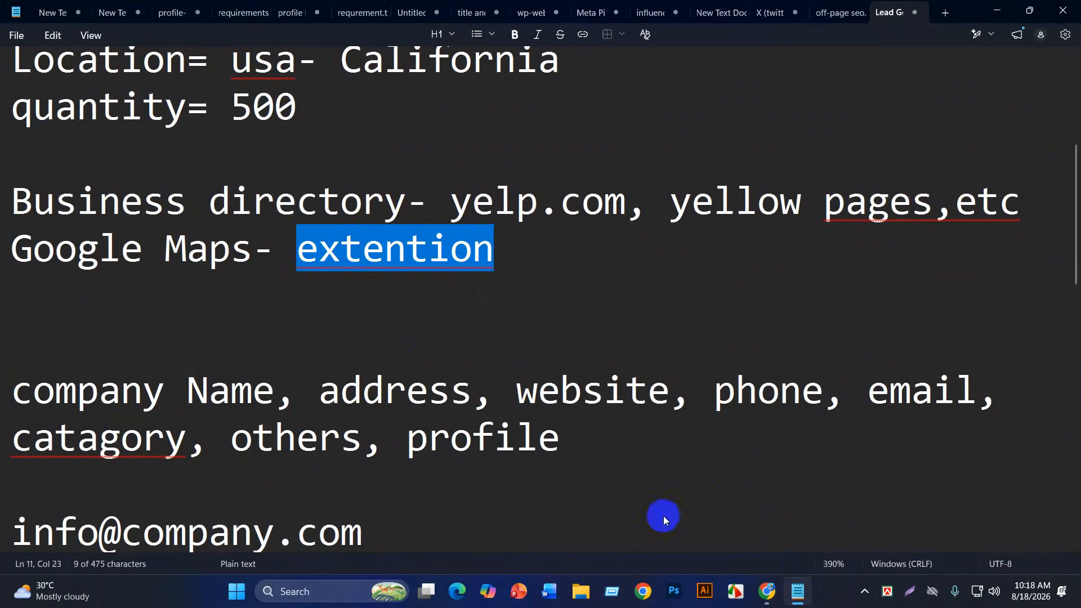
{"action": "left_click", "coordinate": [768, 601]}
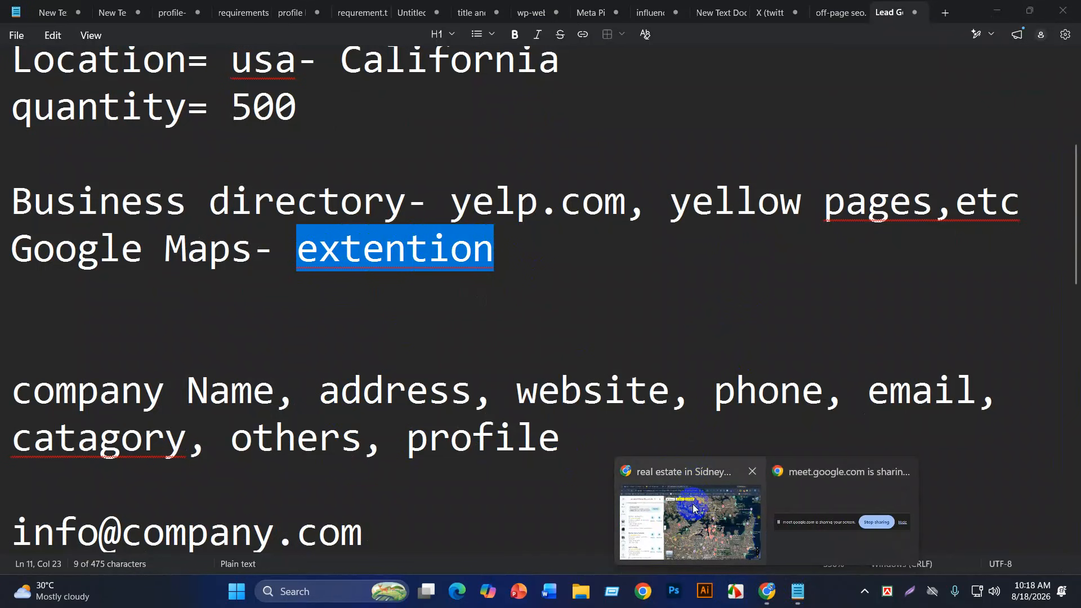
{"action": "left_click", "coordinate": [701, 510]}
{"action": "scroll", "coordinate": [180, 313], "scroll_direction": "down", "scroll_amount": 10}
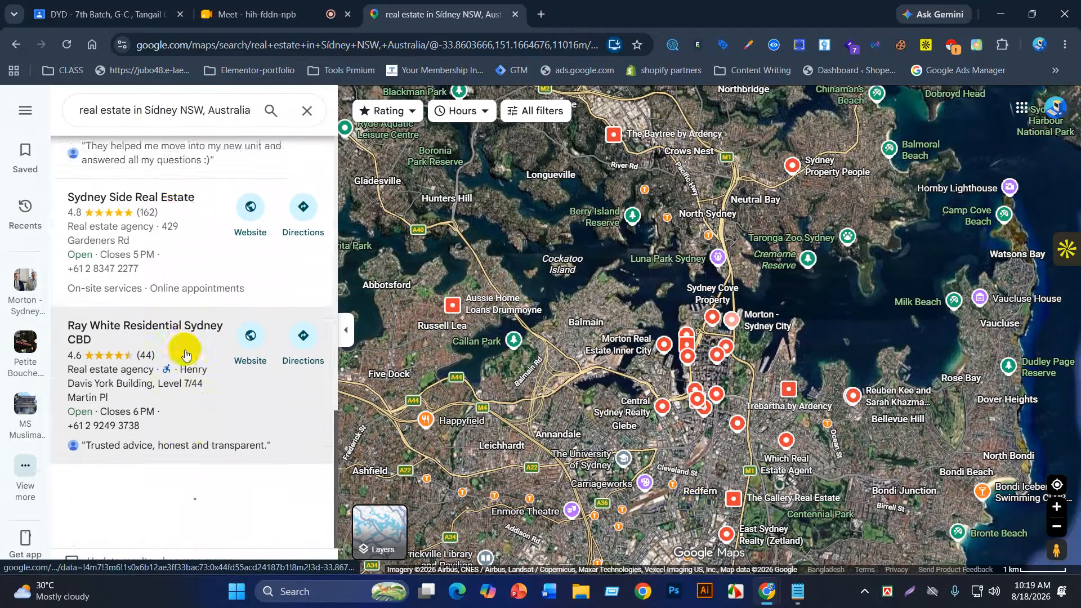
{"action": "scroll", "coordinate": [184, 359], "scroll_direction": "down", "scroll_amount": 4}
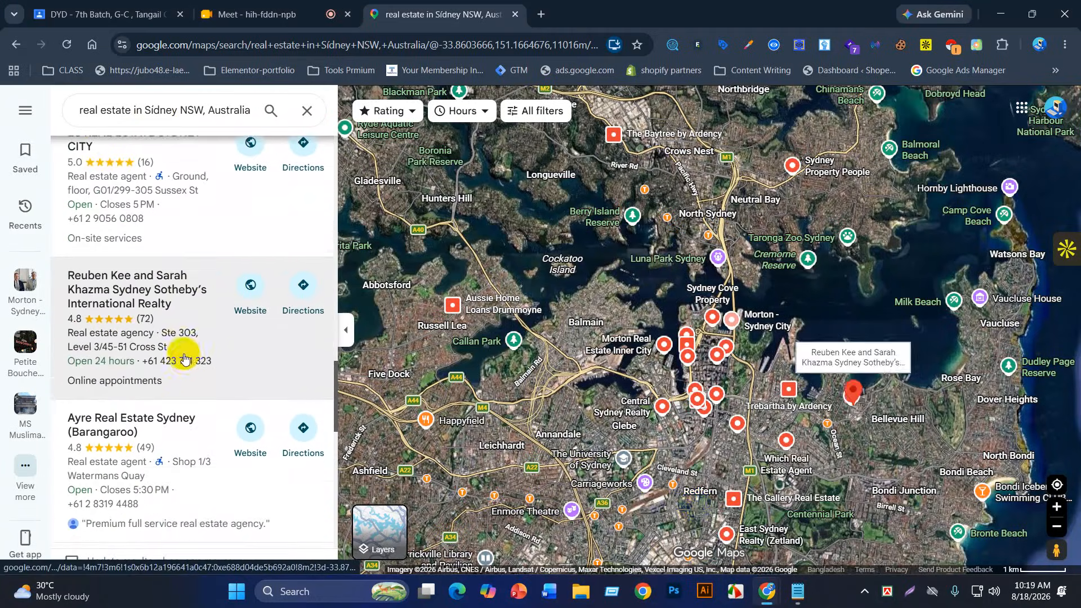
{"action": "scroll", "coordinate": [187, 366], "scroll_direction": "down", "scroll_amount": 2}
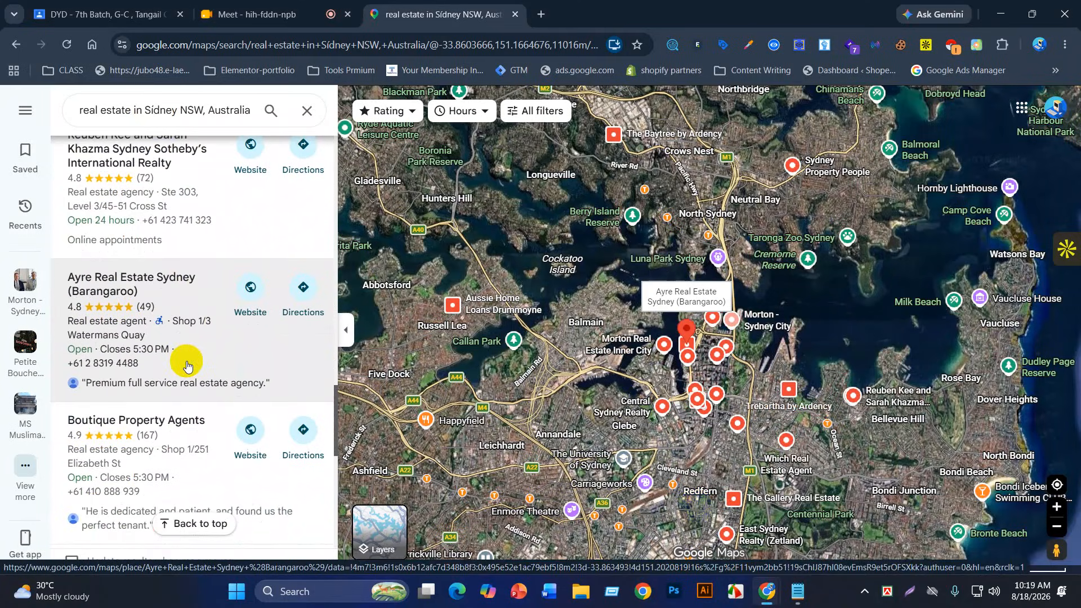
{"action": "scroll", "coordinate": [187, 363], "scroll_direction": "up", "scroll_amount": 15}
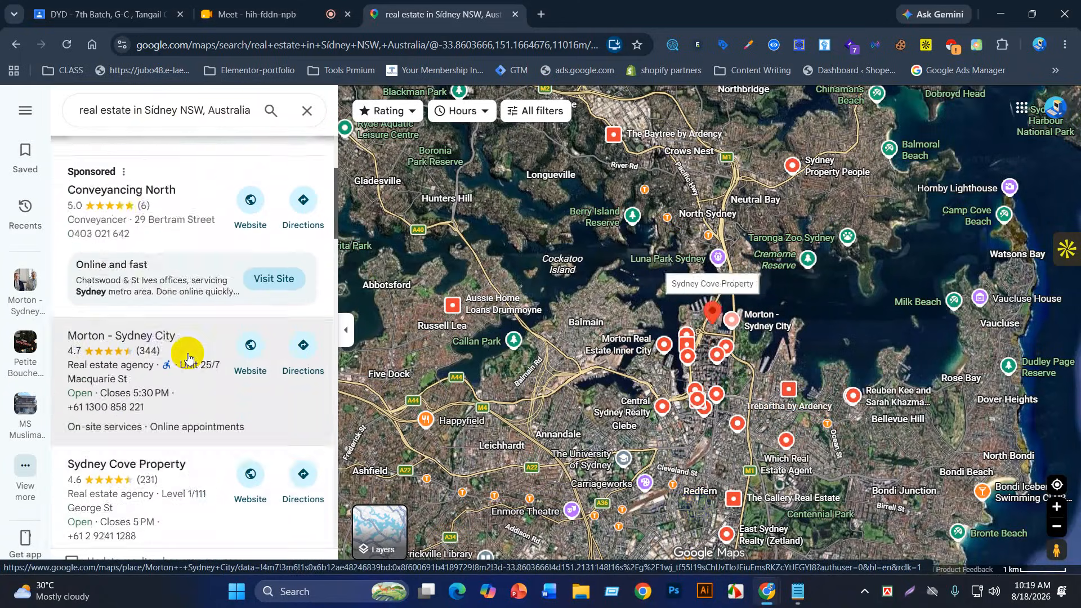
{"action": "scroll", "coordinate": [188, 358], "scroll_direction": "up", "scroll_amount": 3}
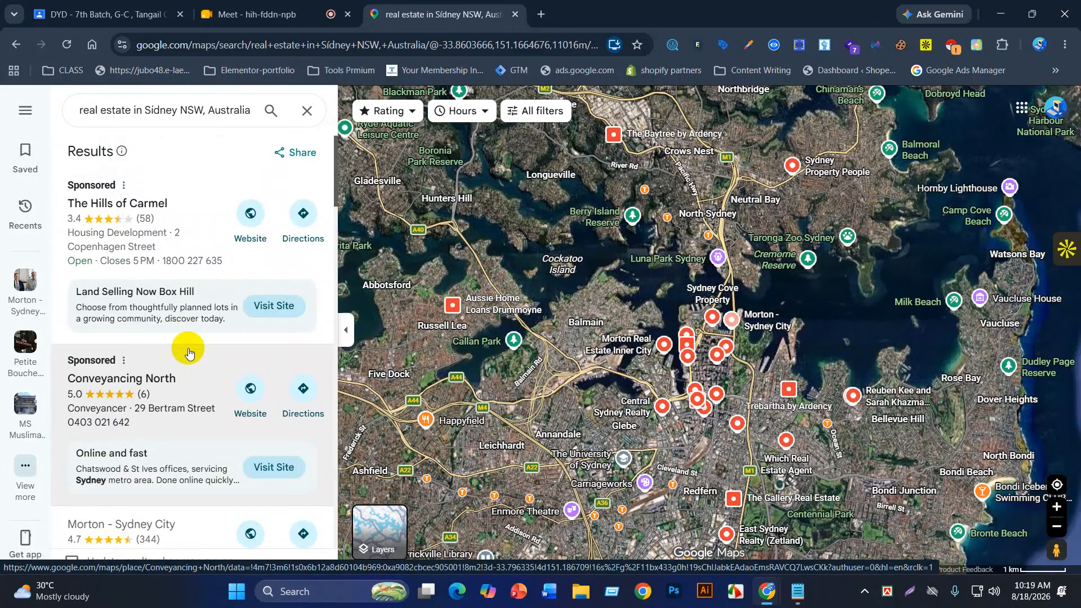
{"action": "scroll", "coordinate": [189, 353], "scroll_direction": "down", "scroll_amount": 3}
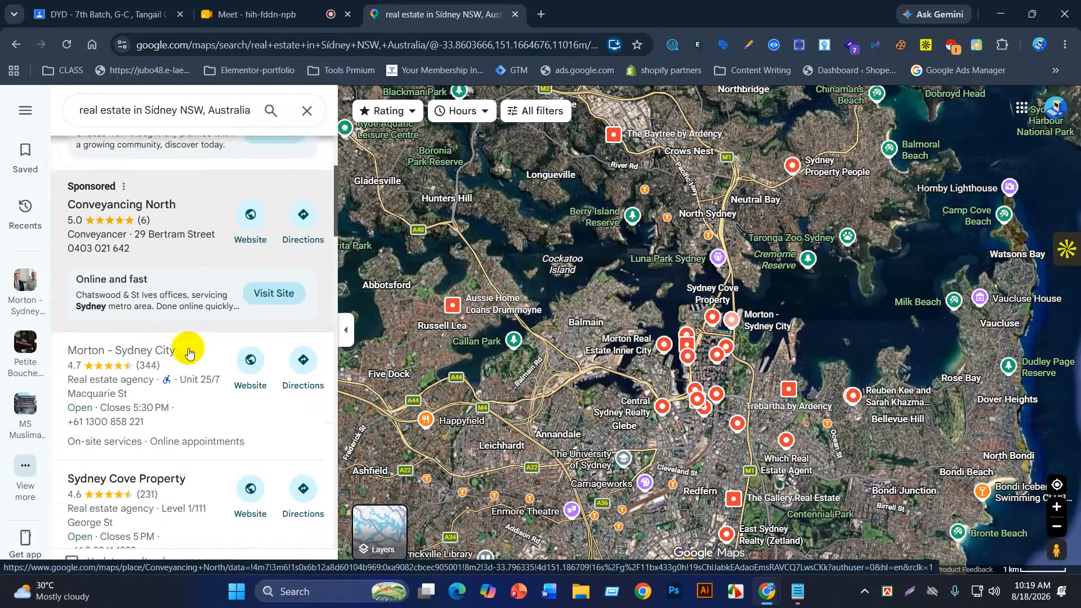
{"action": "scroll", "coordinate": [187, 353], "scroll_direction": "down", "scroll_amount": 5}
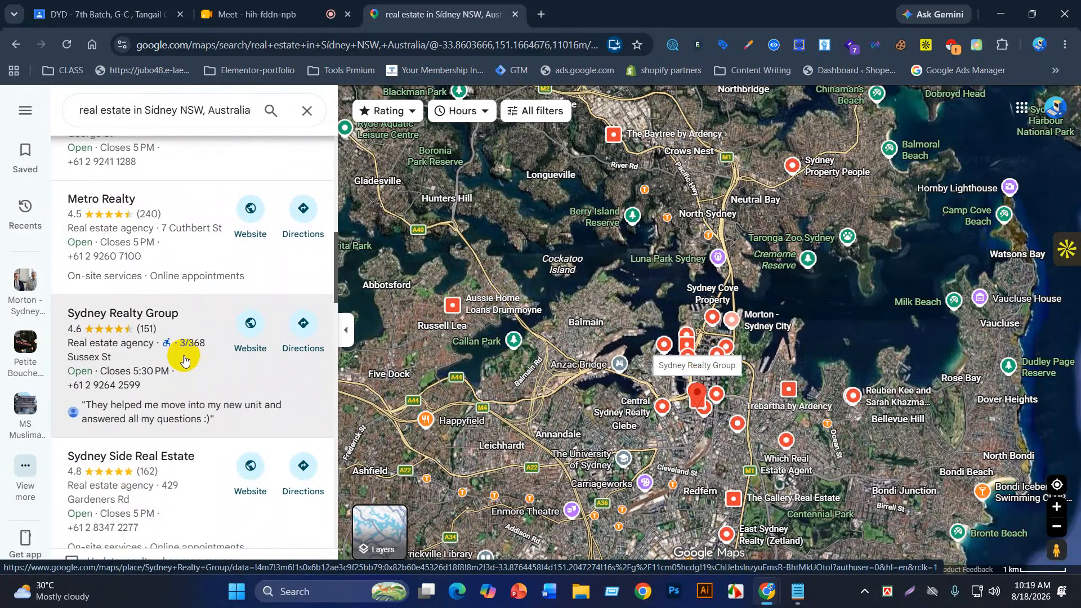
{"action": "scroll", "coordinate": [184, 361], "scroll_direction": "up", "scroll_amount": 7}
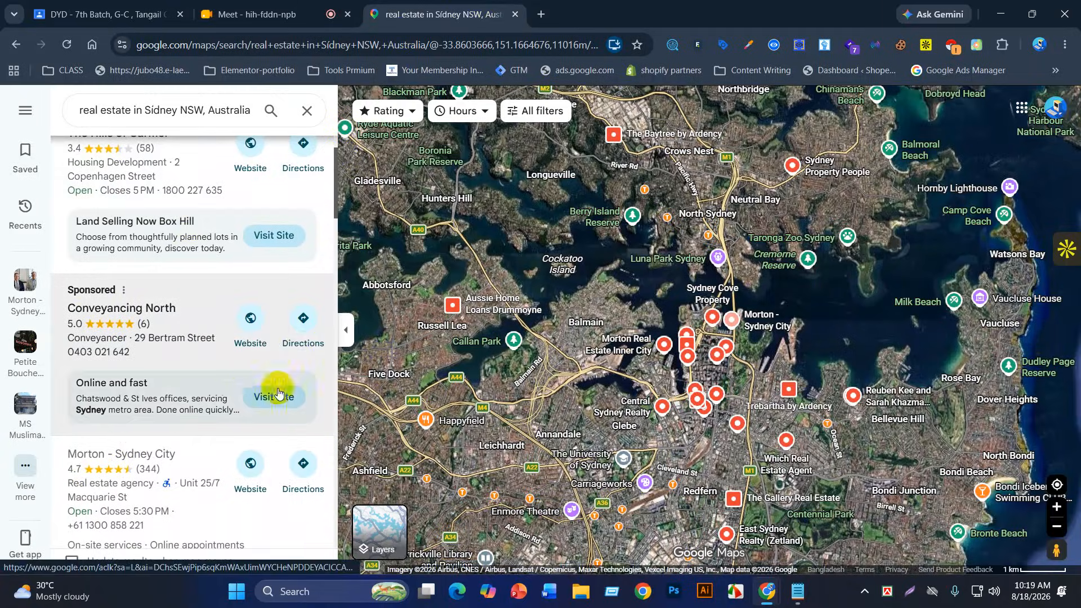
Step: Search 'instant data scraper' in a new tab and open its Chrome Web Store page
{"action": "left_click", "coordinate": [540, 14]}
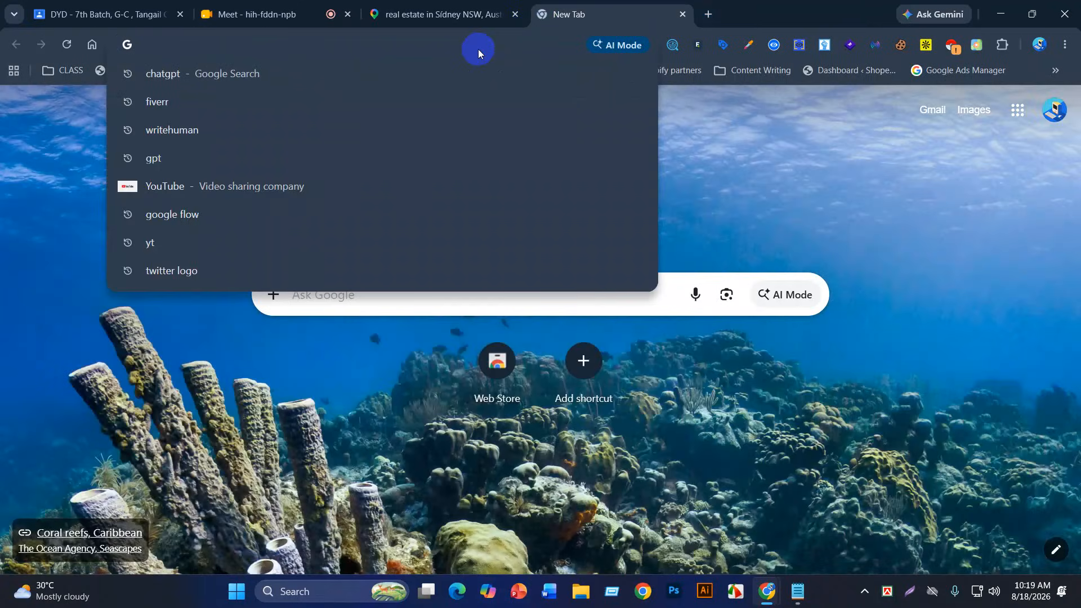
{"action": "type", "text": "insta"}
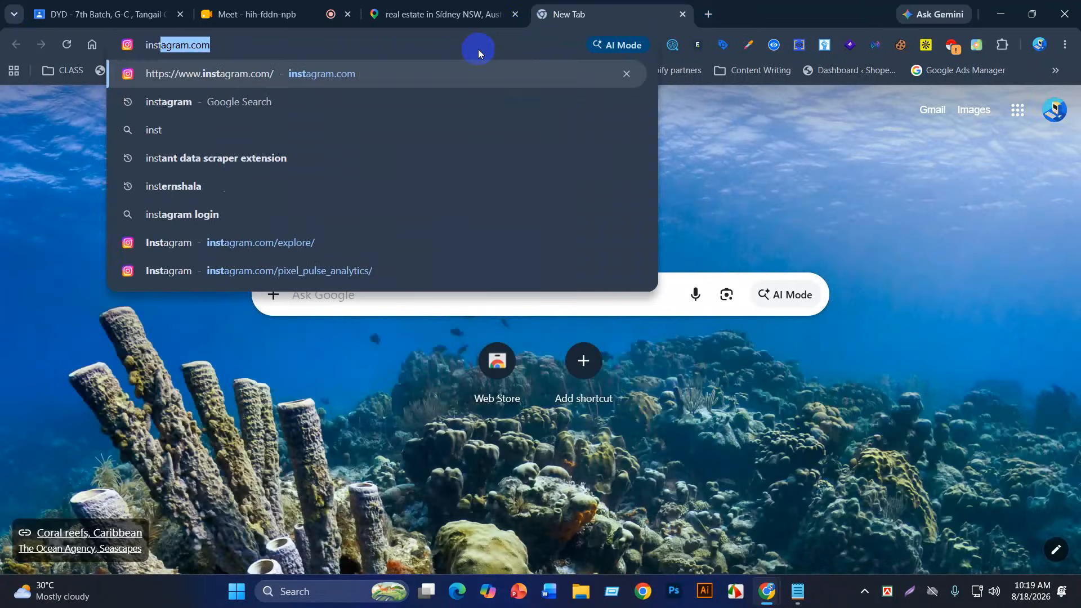
{"action": "type", "text": "nt"}
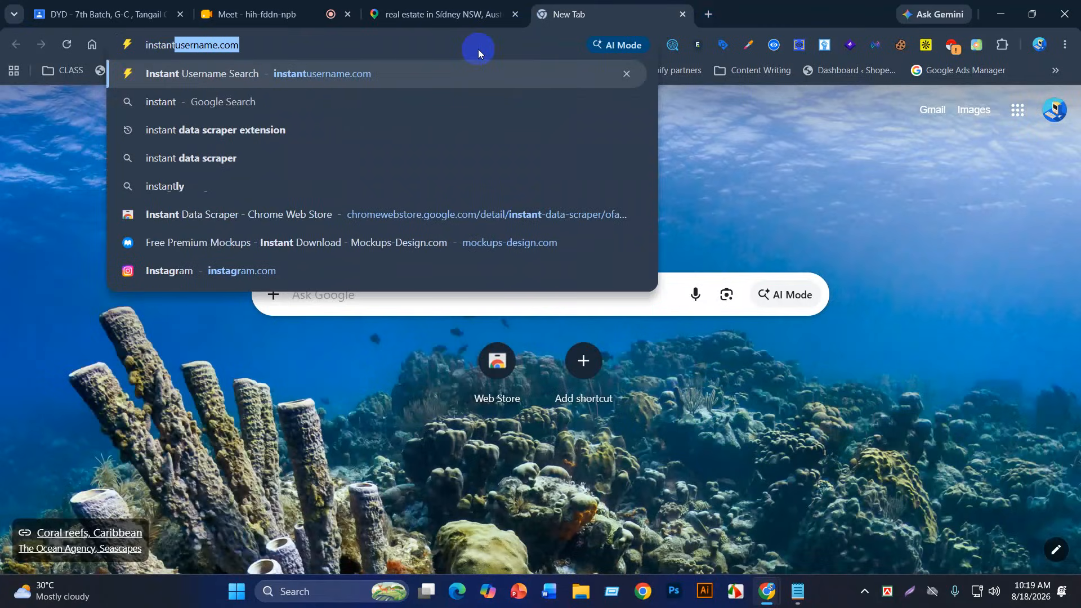
{"action": "key", "text": "BackSpace"}
{"action": "key", "text": "BackSpace"}
{"action": "type", "text": "s"}
{"action": "key", "text": "BackSpace"}
{"action": "type", "text": "ta"}
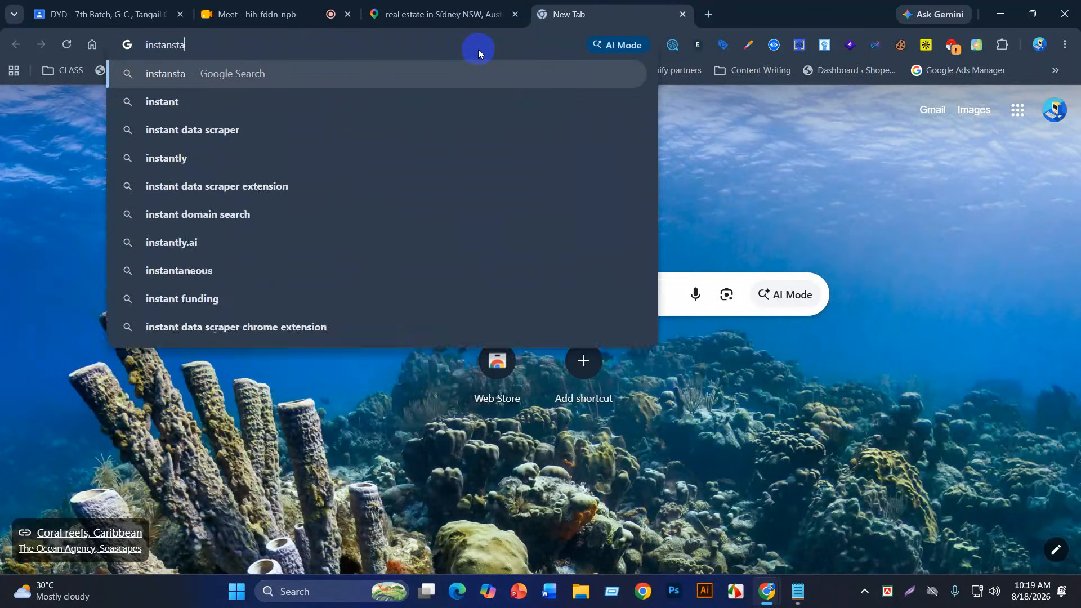
{"action": "type", "text": "nt data"}
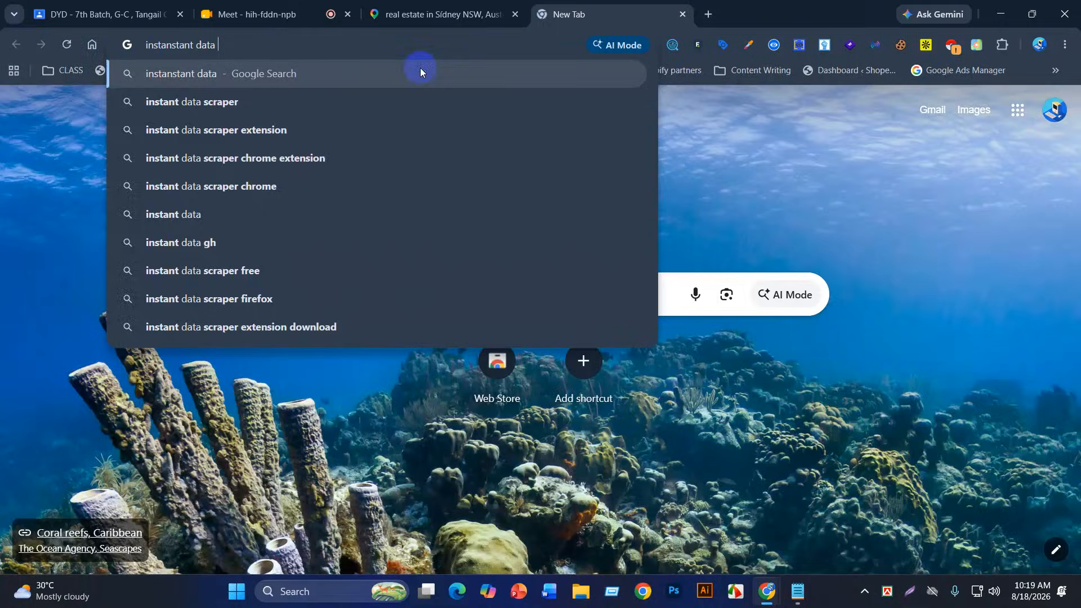
{"action": "left_click", "coordinate": [342, 138]}
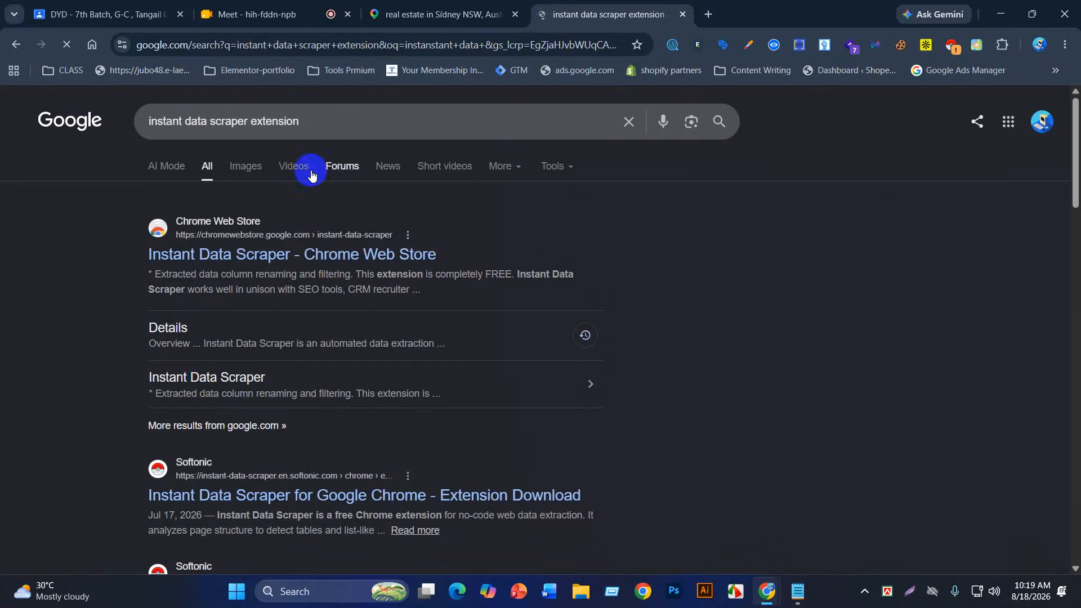
{"action": "left_click", "coordinate": [201, 261]}
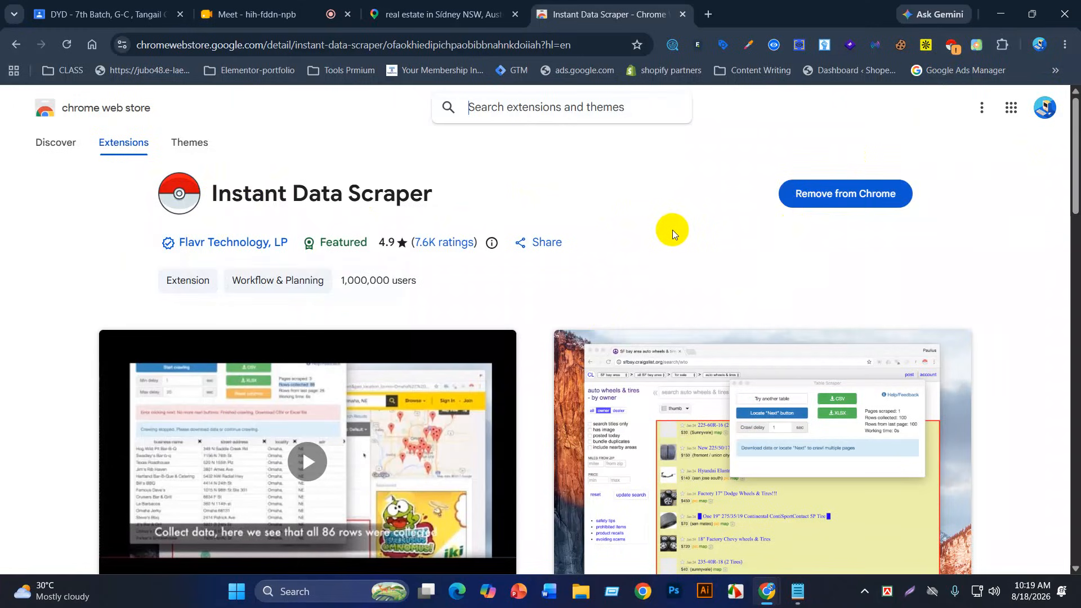
Step: Return to the Google Maps tab and scroll the Sydney results until Colliers and Brady Marcs Buyers Advisory load
{"action": "left_click", "coordinate": [929, 45]}
{"action": "left_click", "coordinate": [540, 19]}
{"action": "left_click", "coordinate": [367, 13]}
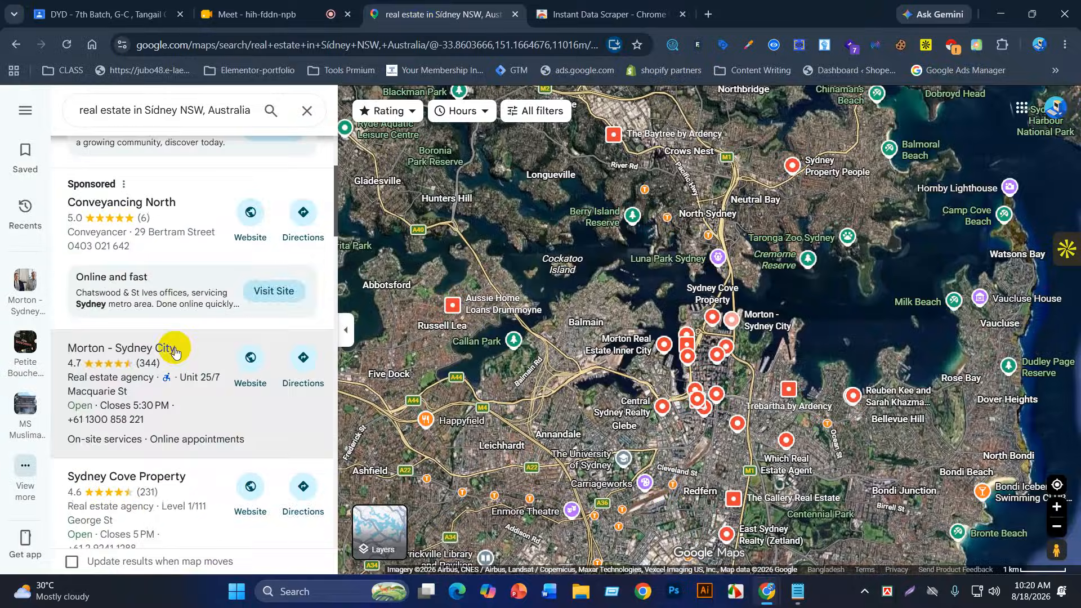
{"action": "scroll", "coordinate": [174, 351], "scroll_direction": "down", "scroll_amount": 20}
{"action": "scroll", "coordinate": [186, 345], "scroll_direction": "down", "scroll_amount": 20}
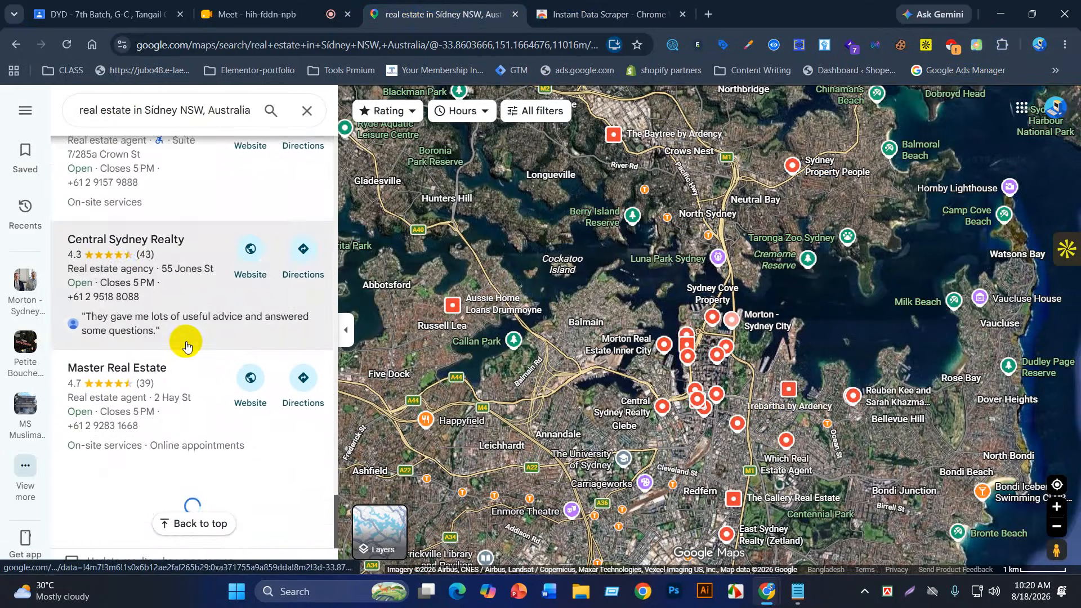
{"action": "scroll", "coordinate": [187, 346], "scroll_direction": "down", "scroll_amount": 10}
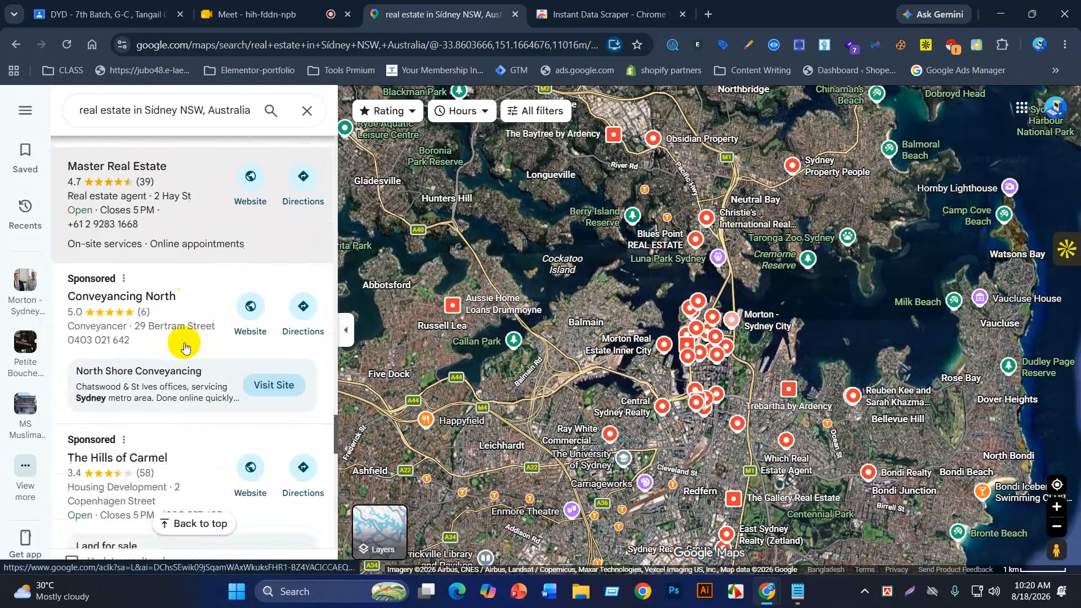
{"action": "scroll", "coordinate": [187, 346], "scroll_direction": "down", "scroll_amount": 8}
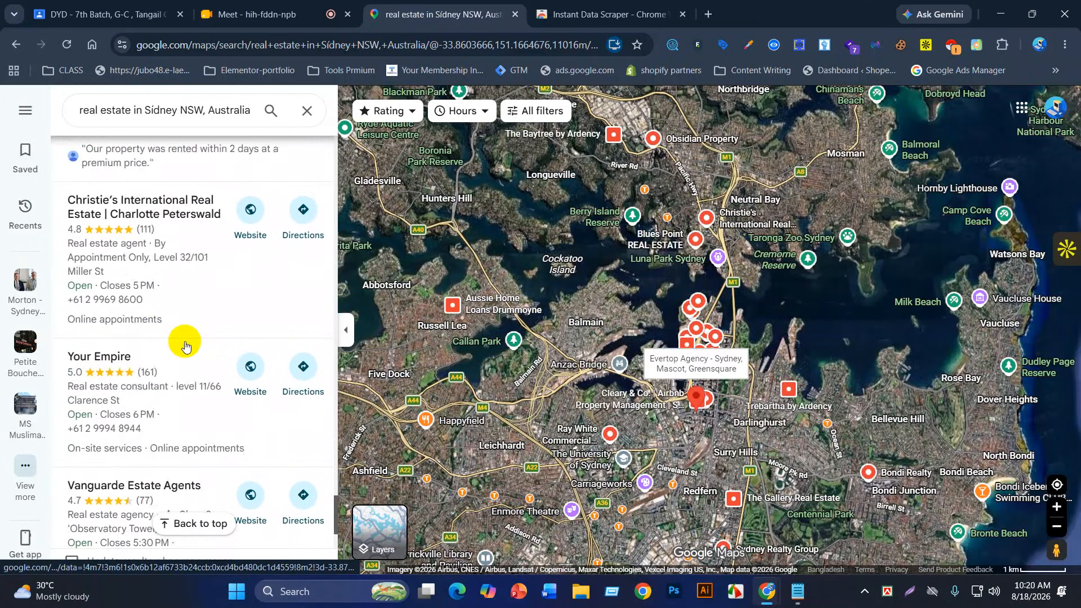
{"action": "scroll", "coordinate": [186, 346], "scroll_direction": "down", "scroll_amount": 10}
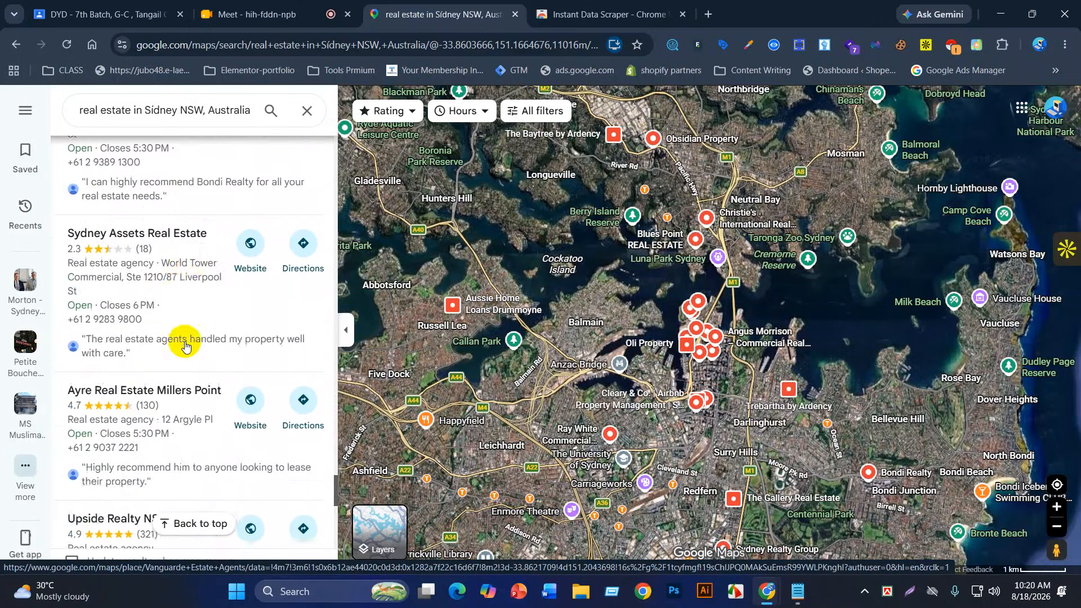
{"action": "scroll", "coordinate": [186, 345], "scroll_direction": "down", "scroll_amount": 10}
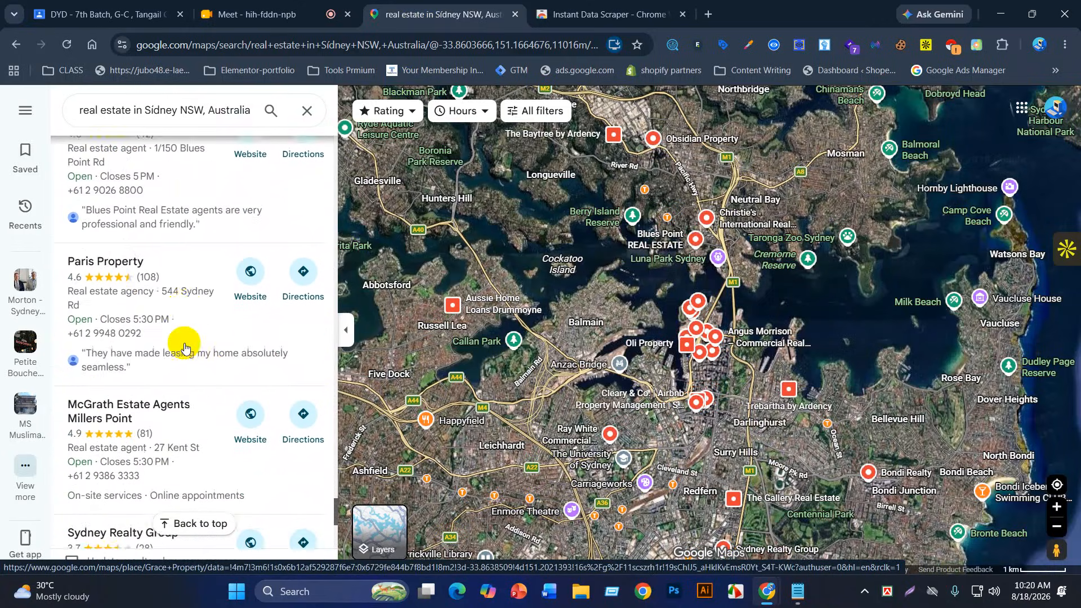
{"action": "scroll", "coordinate": [175, 345], "scroll_direction": "down", "scroll_amount": 1}
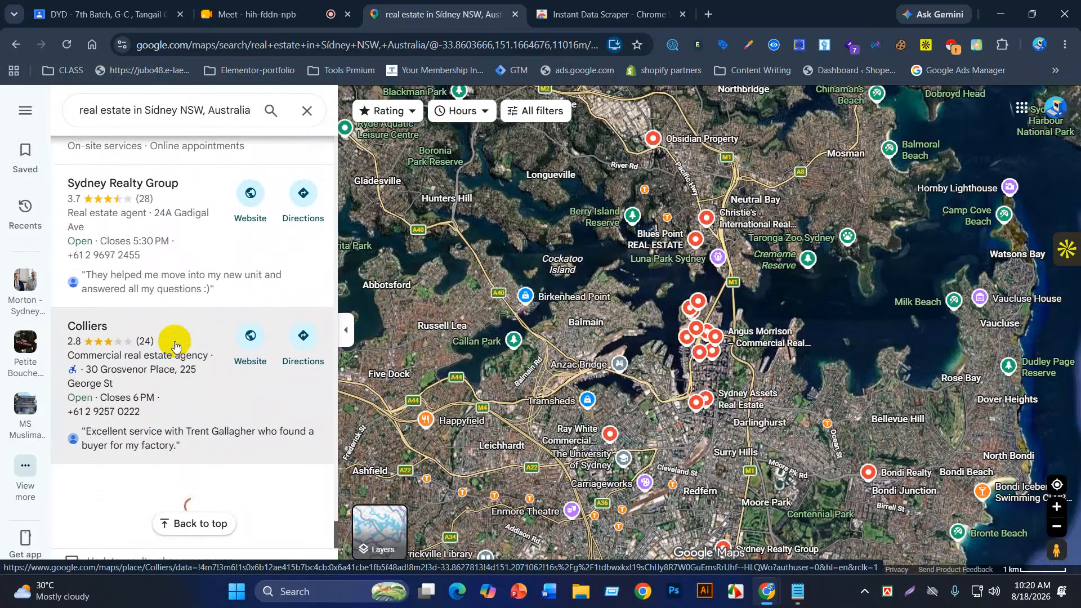
{"action": "scroll", "coordinate": [175, 345], "scroll_direction": "down", "scroll_amount": 3}
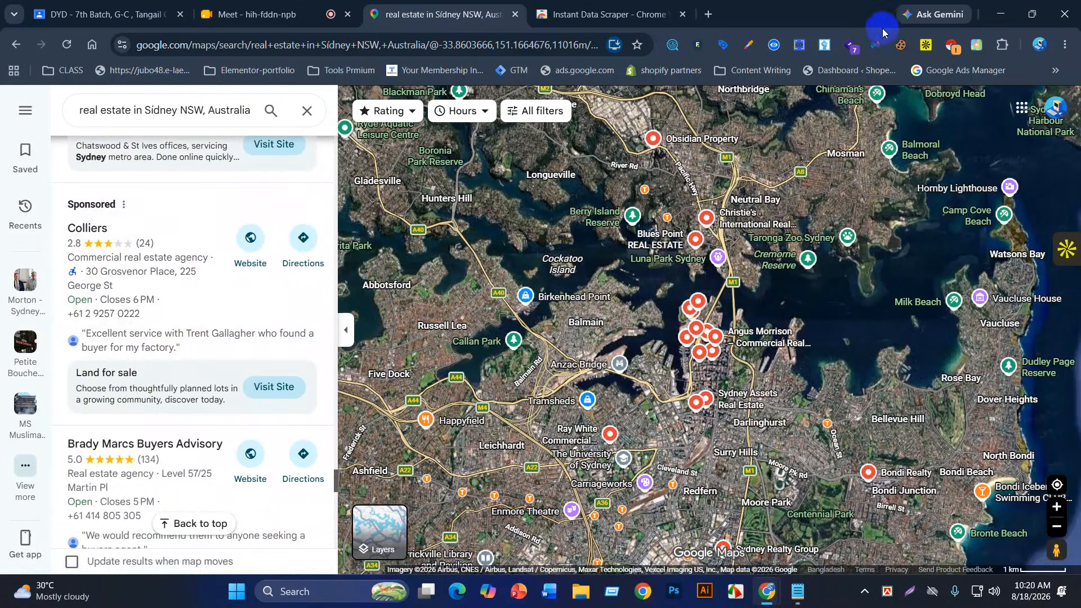
Step: Scrape the Sydney real-estate listings with Instant Data Scraper and download them as XLSX
{"action": "left_click", "coordinate": [951, 47]}
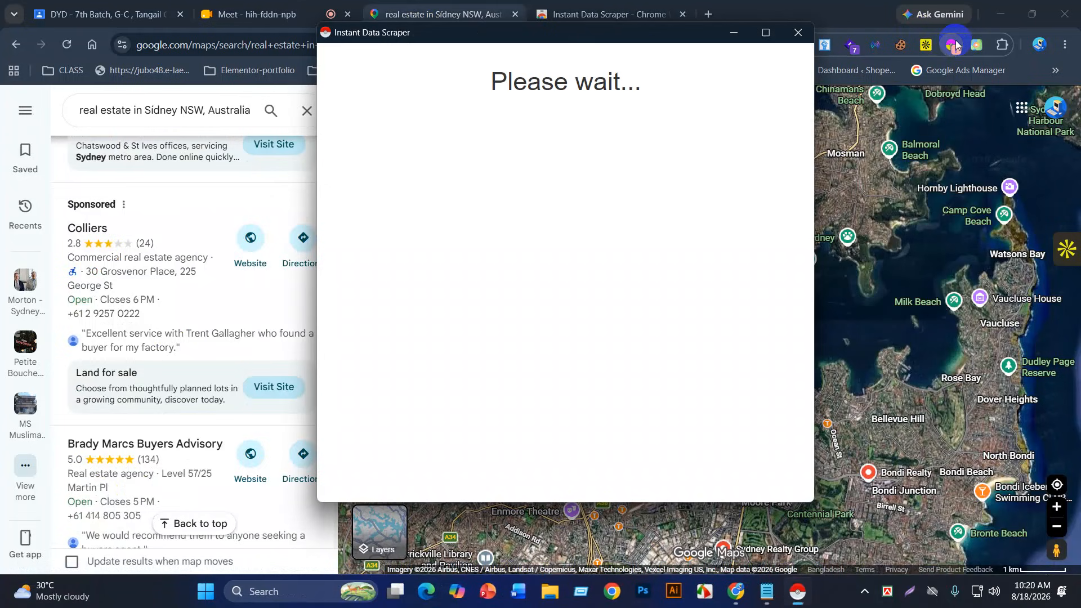
{"action": "scroll", "coordinate": [490, 349], "scroll_direction": "down", "scroll_amount": 5}
{"action": "scroll", "coordinate": [496, 340], "scroll_direction": "down", "scroll_amount": 5}
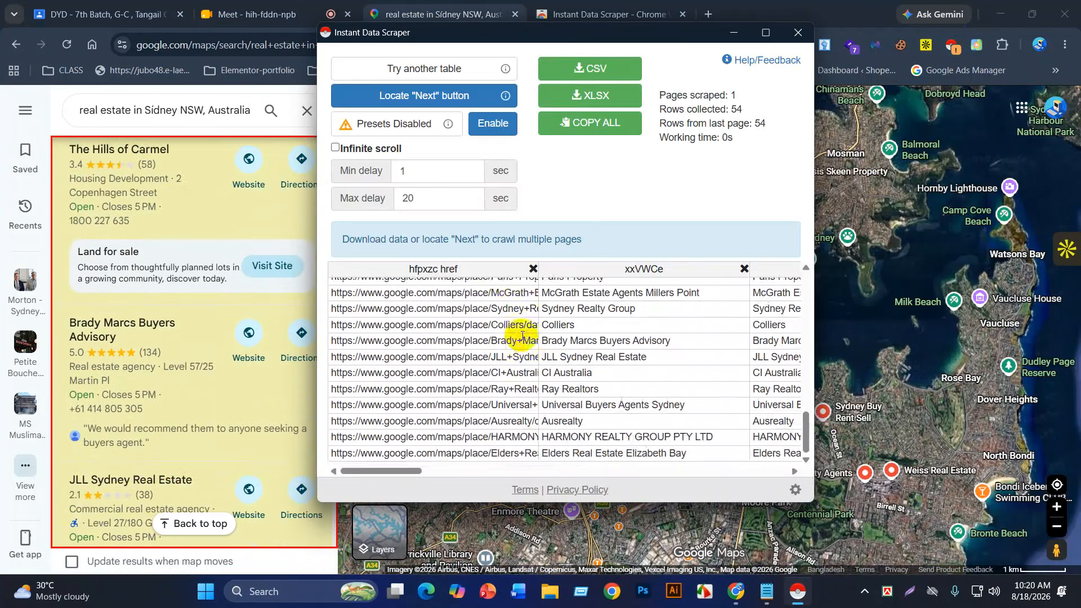
{"action": "scroll", "coordinate": [522, 352], "scroll_direction": "up", "scroll_amount": 10}
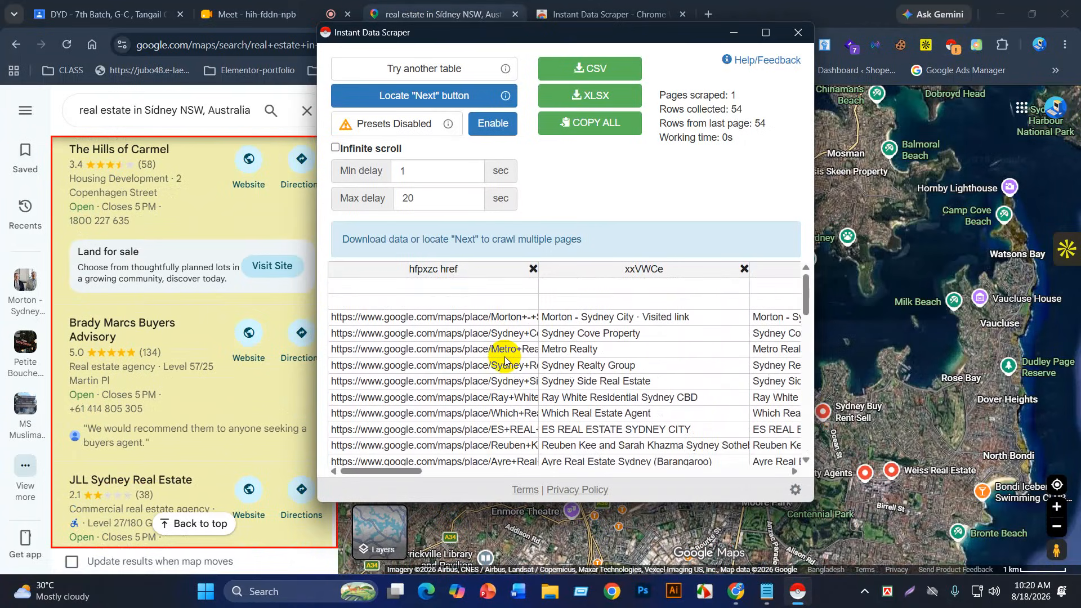
{"action": "scroll", "coordinate": [504, 362], "scroll_direction": "down", "scroll_amount": 5}
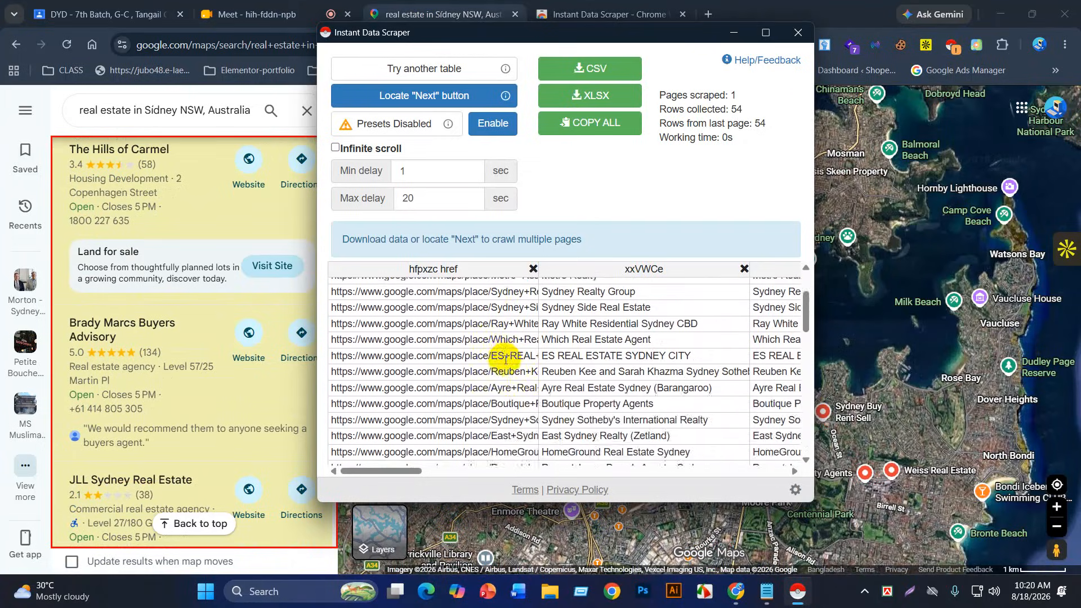
{"action": "scroll", "coordinate": [540, 329], "scroll_direction": "down", "scroll_amount": 5}
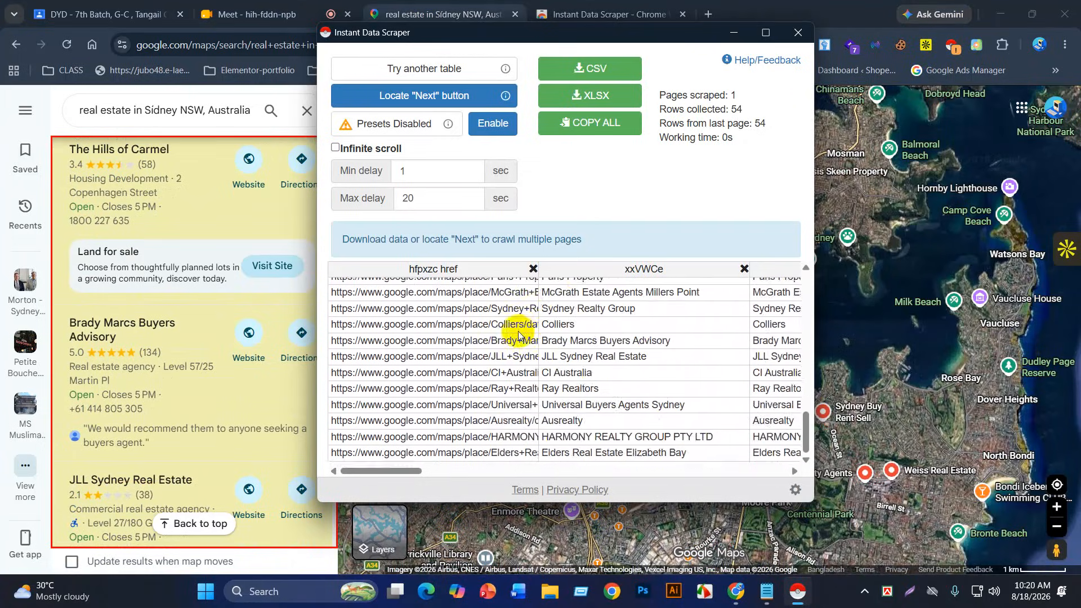
{"action": "left_click", "coordinate": [591, 95]}
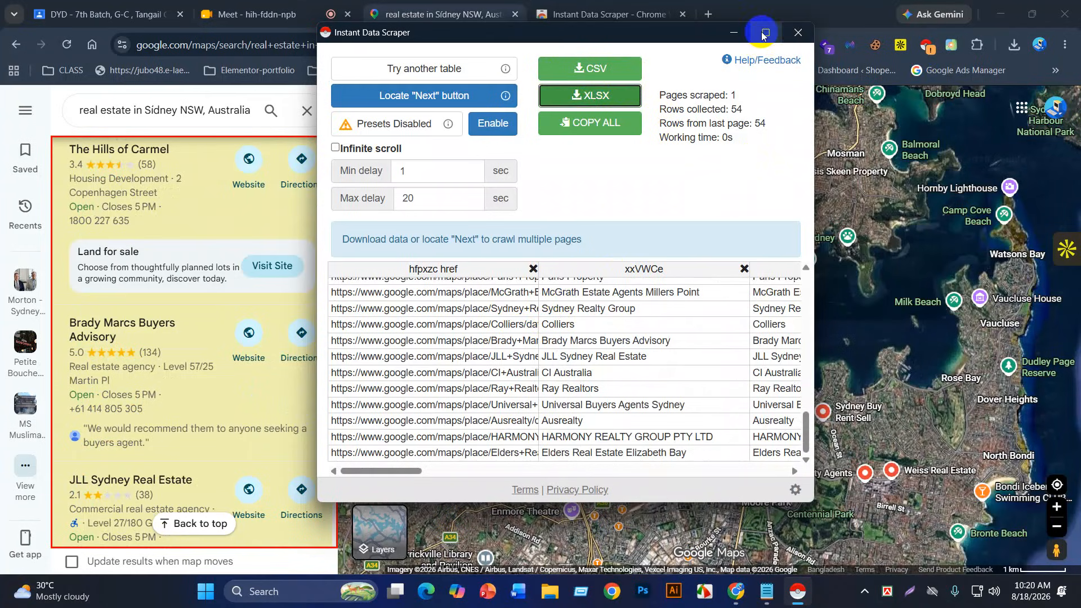
Step: Close the scraper and open the downloaded google.xlsx from Chrome's downloads list
{"action": "left_click", "coordinate": [798, 32]}
{"action": "left_click", "coordinate": [1014, 46]}
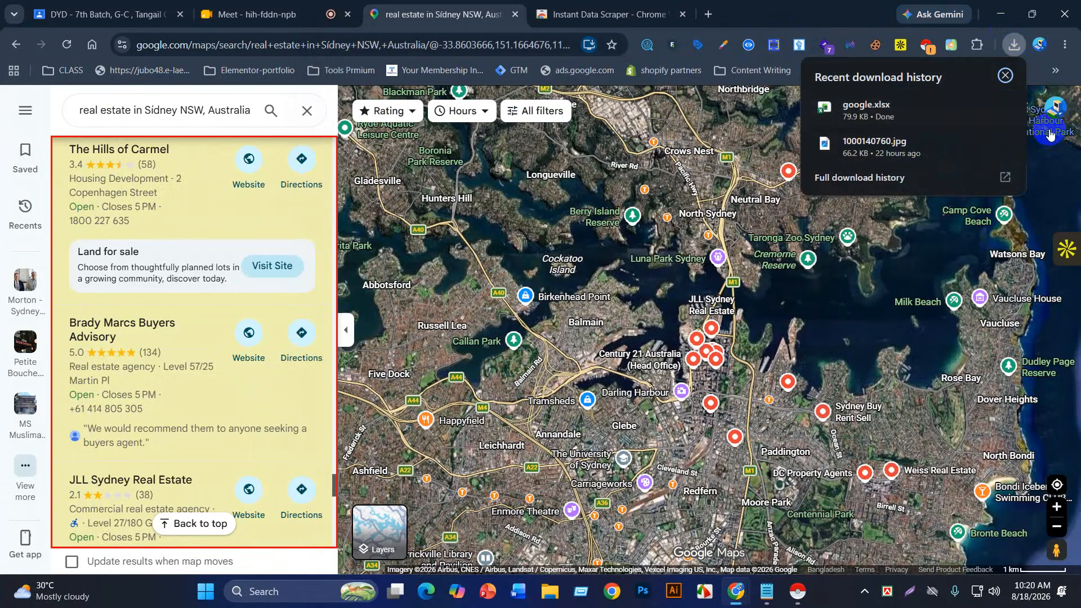
{"action": "left_click", "coordinate": [865, 107]}
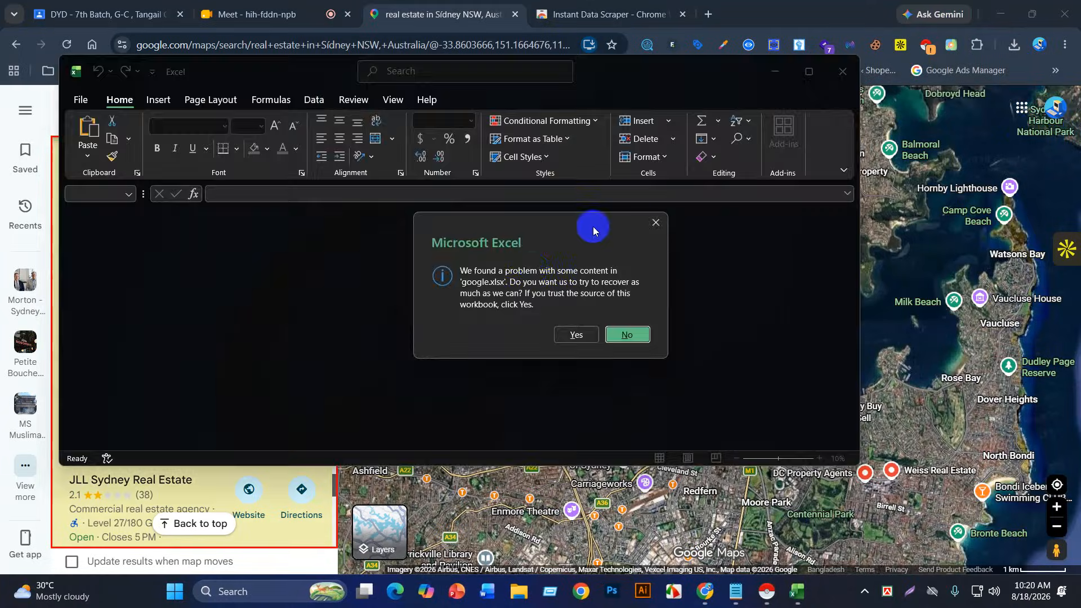
Step: Recover google.xlsx, maximize it, widen column A, enable editing and dismiss the repair report
{"action": "left_click", "coordinate": [577, 335]}
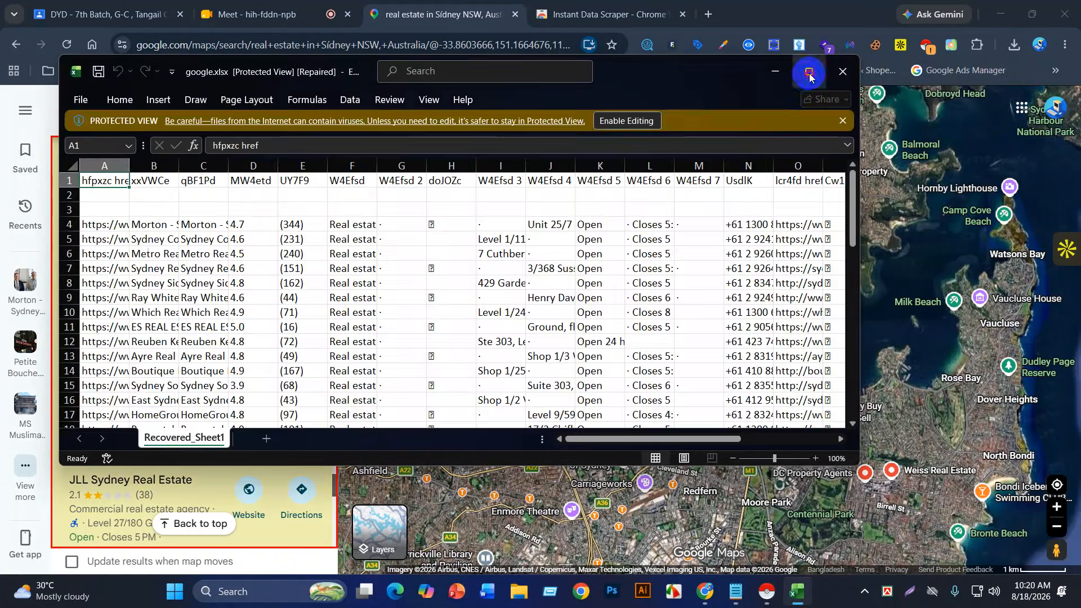
{"action": "left_click", "coordinate": [802, 79]}
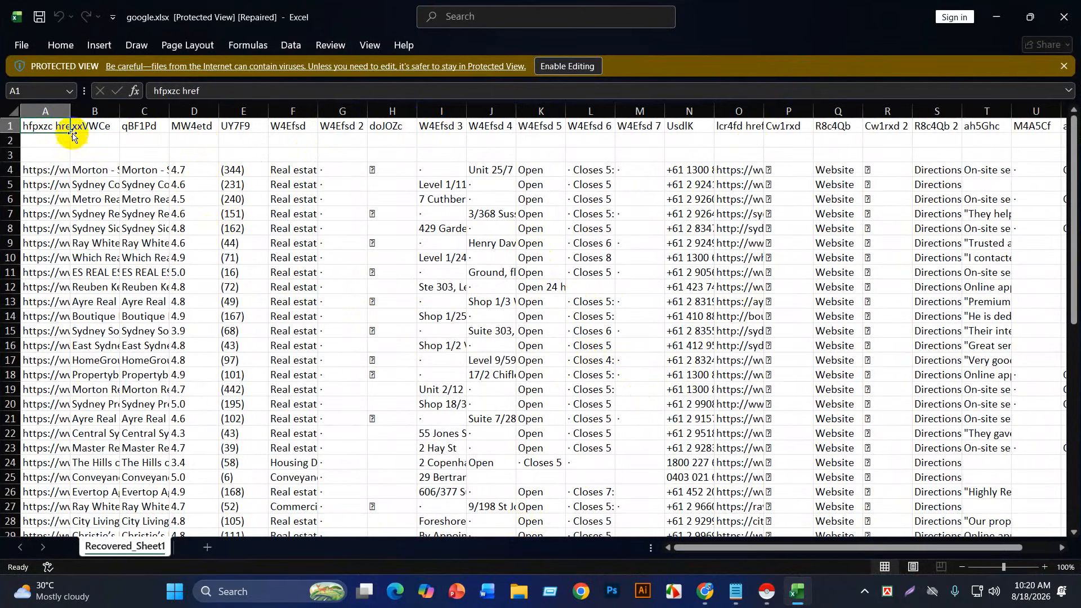
{"action": "left_click_drag", "start_coordinate": [70, 112], "coordinate": [227, 115]}
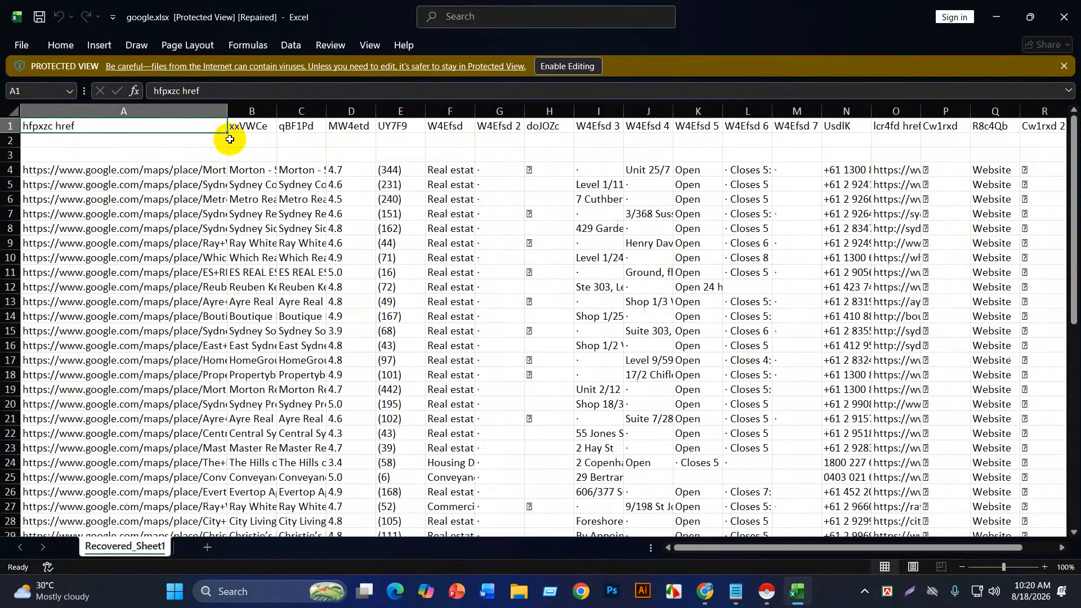
{"action": "left_click", "coordinate": [154, 118]}
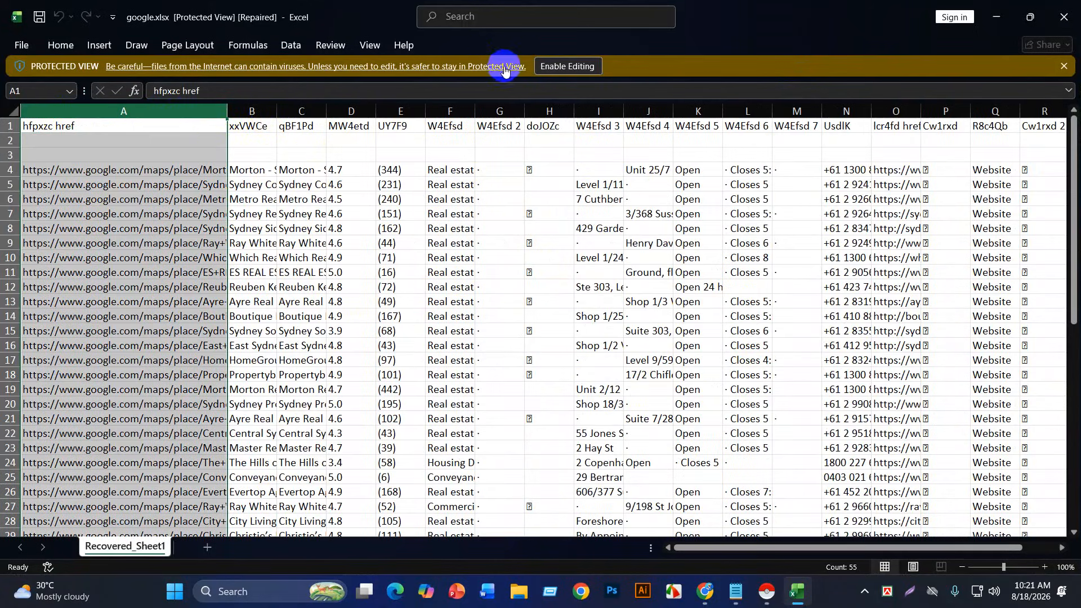
{"action": "left_click", "coordinate": [554, 66]}
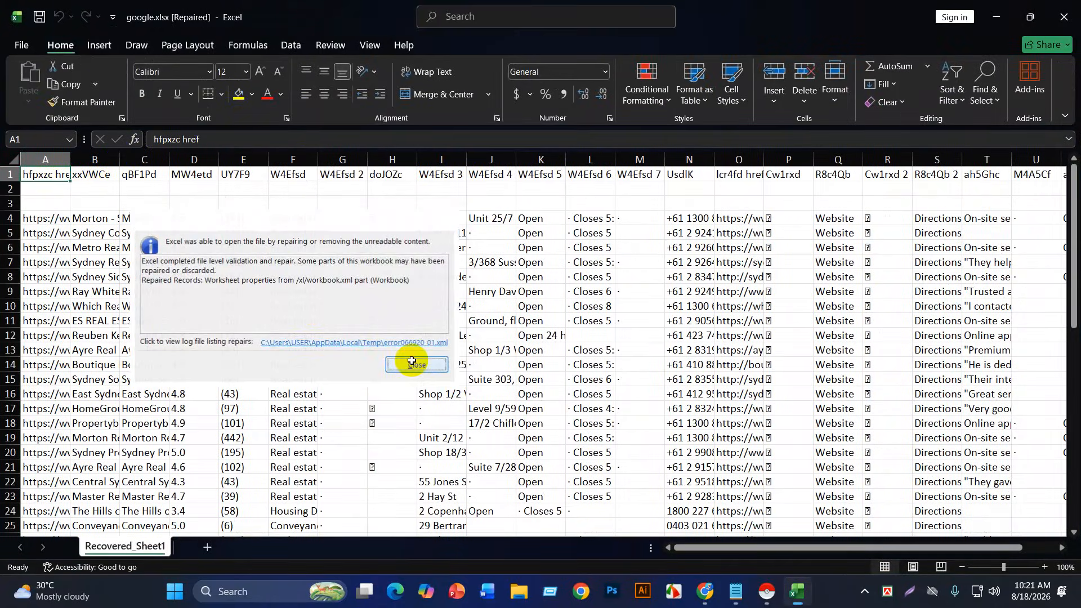
{"action": "left_click", "coordinate": [412, 364]}
Step: Delete the listing URL column and widen columns A and B to show business names
{"action": "left_click", "coordinate": [56, 159]}
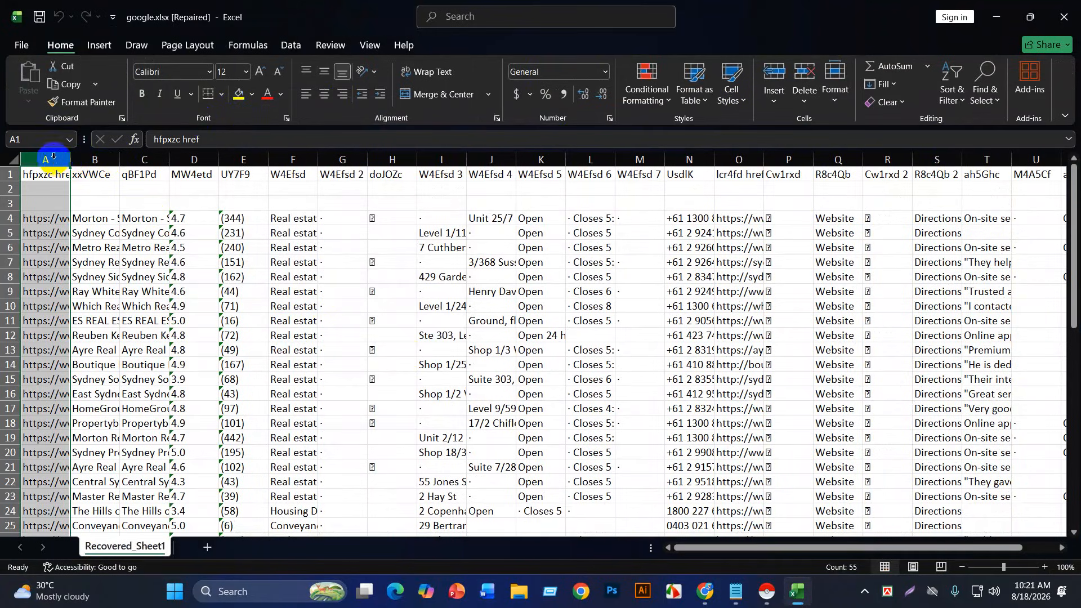
{"action": "left_click", "coordinate": [798, 75]}
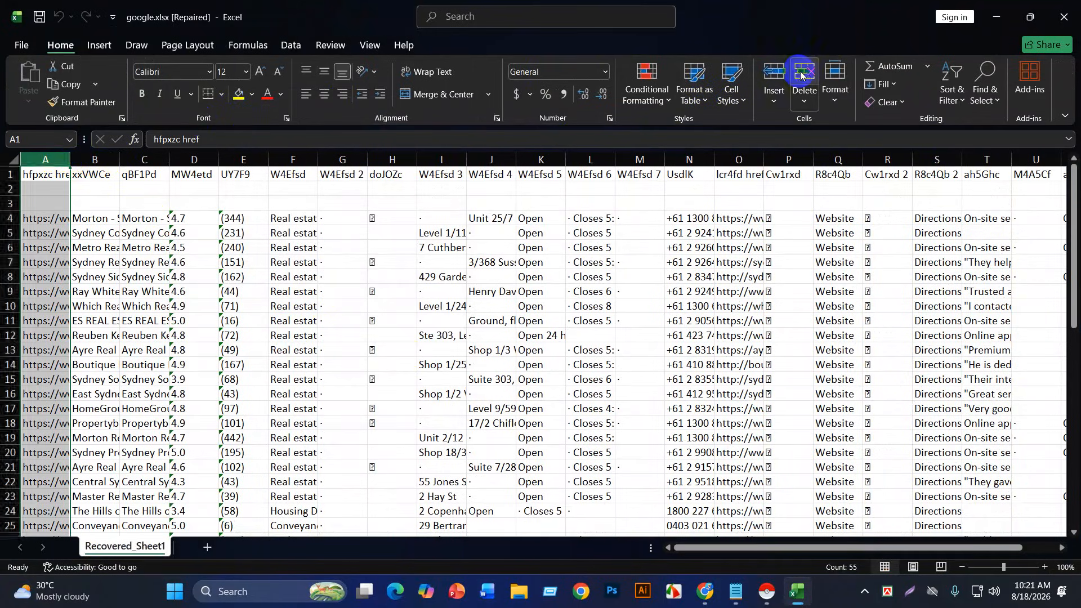
{"action": "left_click_drag", "start_coordinate": [68, 152], "coordinate": [110, 155]}
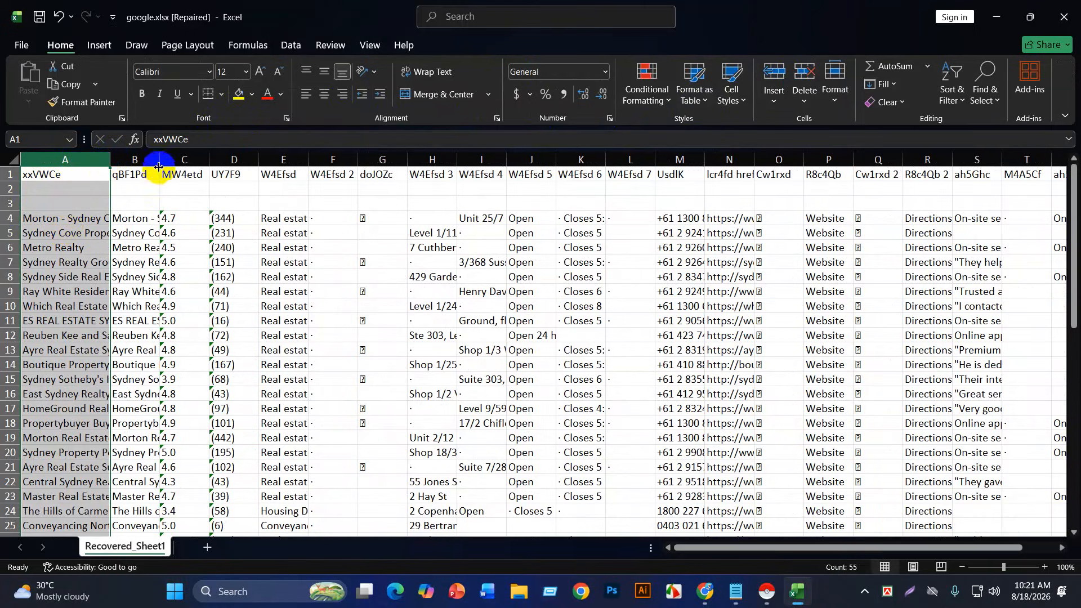
{"action": "left_click_drag", "start_coordinate": [162, 155], "coordinate": [192, 156]}
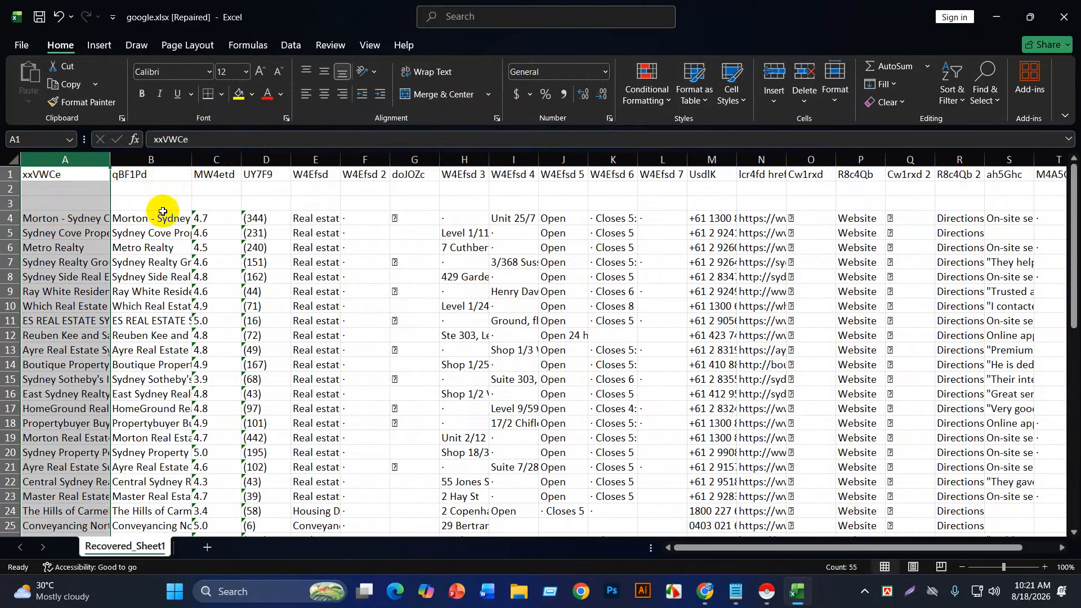
{"action": "left_click", "coordinate": [165, 175]}
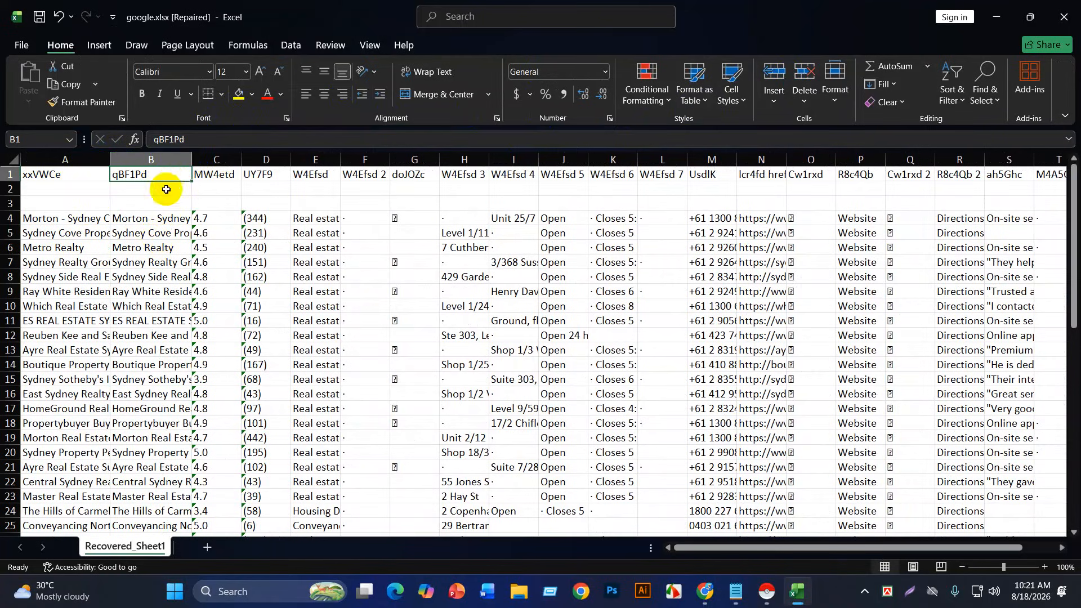
{"action": "left_click", "coordinate": [225, 174]}
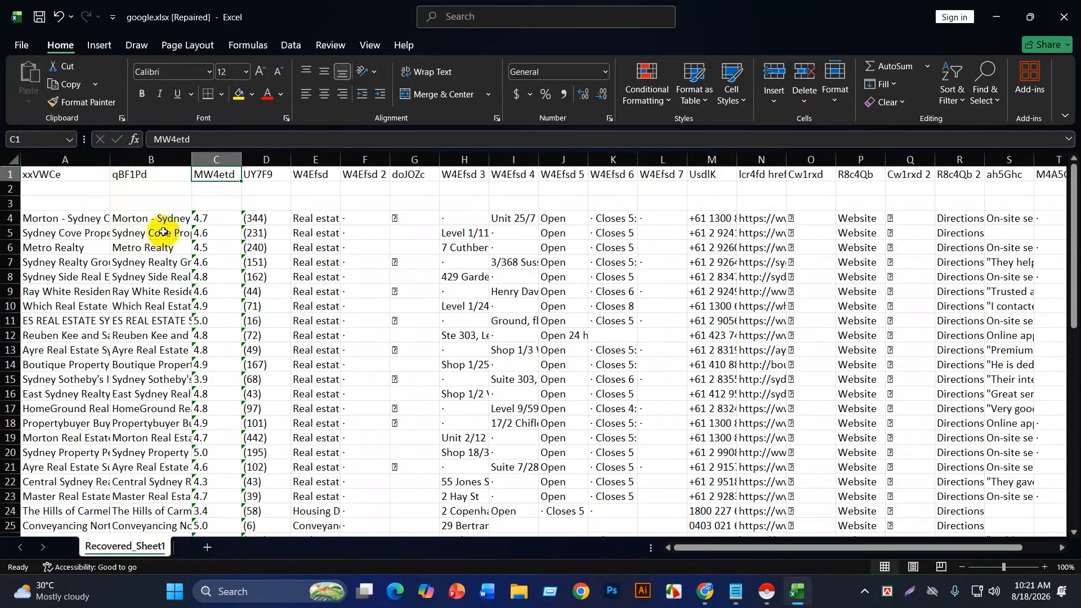
Step: Widen columns A and B further, then delete the duplicate names column B
{"action": "left_click_drag", "start_coordinate": [192, 152], "coordinate": [272, 151]}
{"action": "left_click_drag", "start_coordinate": [112, 158], "coordinate": [228, 159]}
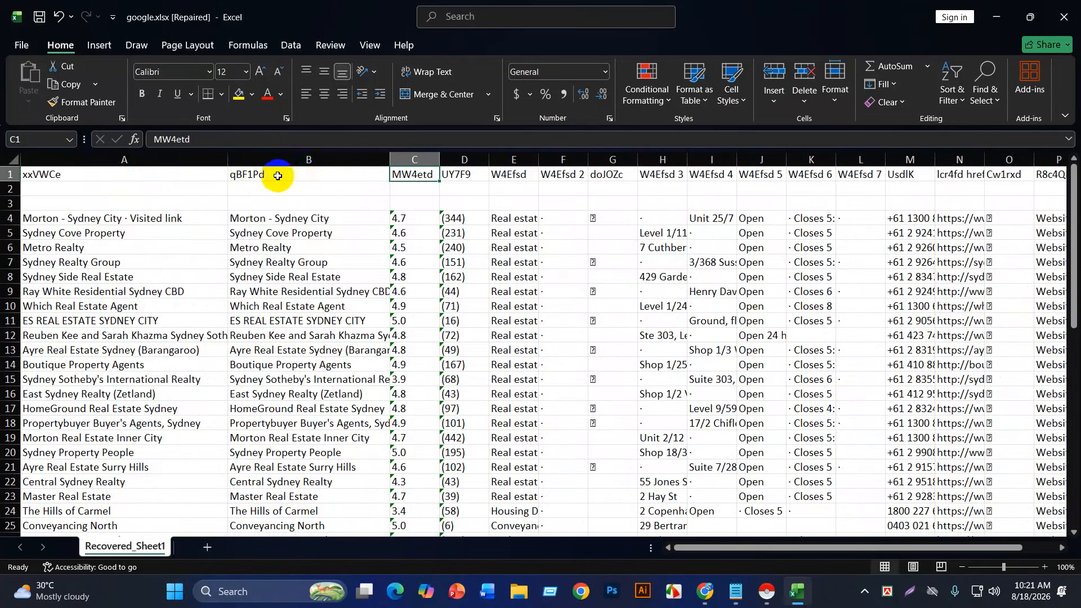
{"action": "left_click", "coordinate": [133, 175]}
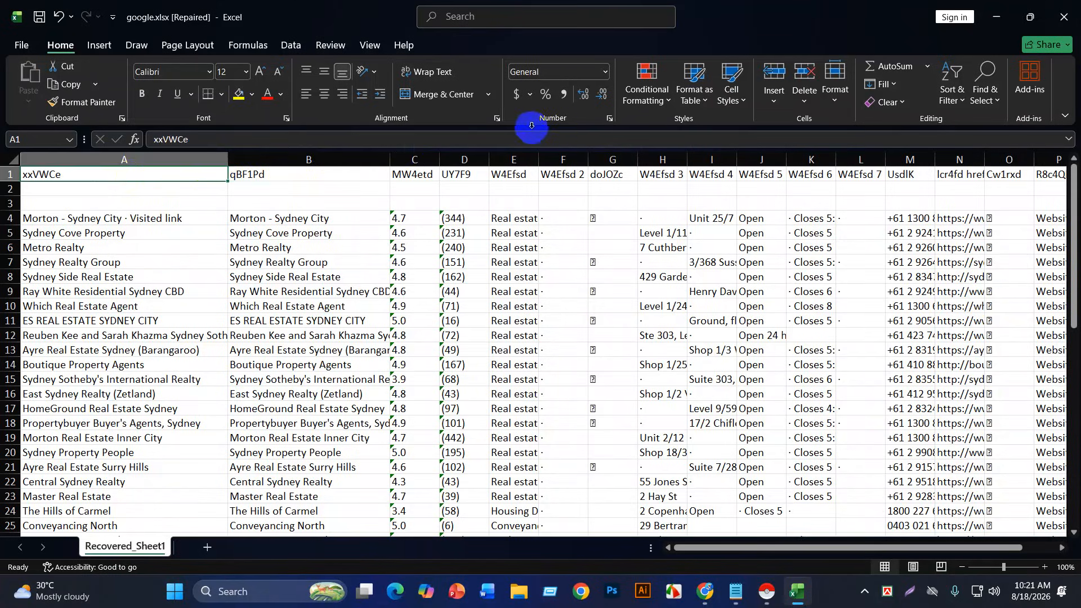
{"action": "left_click", "coordinate": [333, 174]}
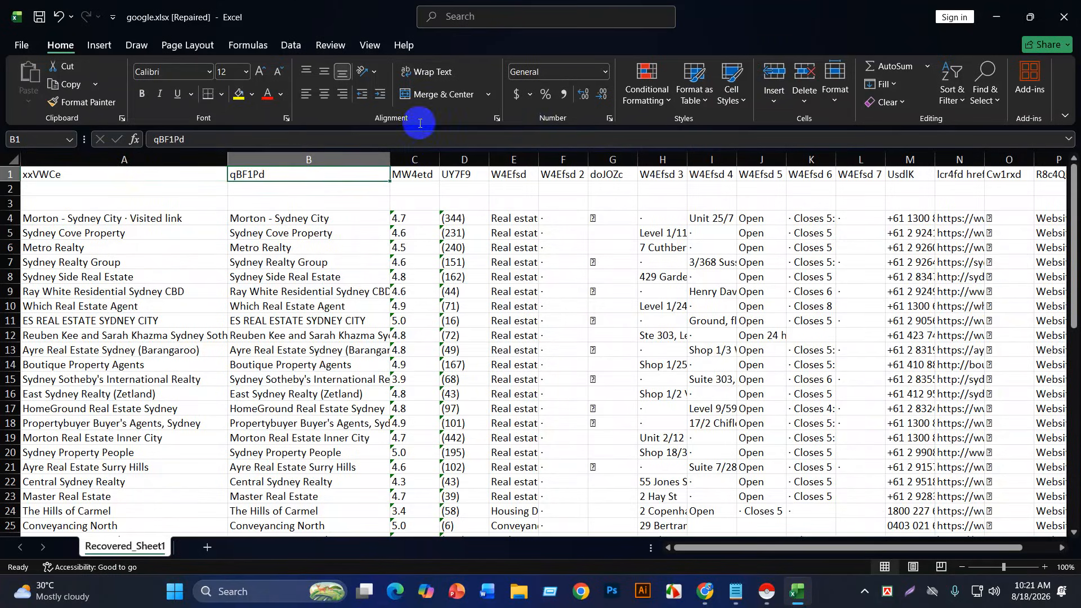
{"action": "left_click", "coordinate": [341, 160]}
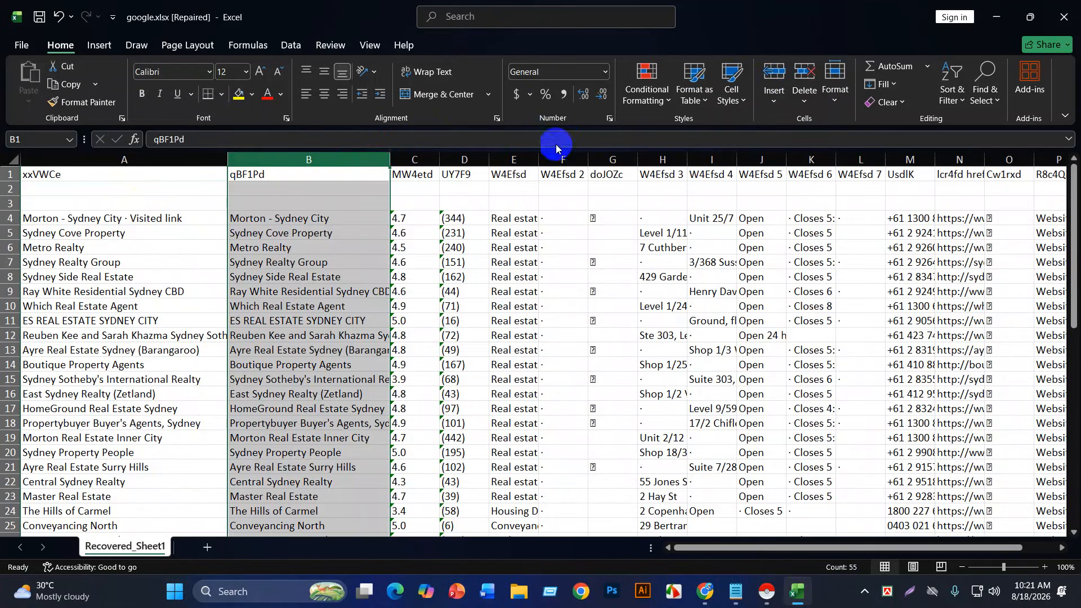
{"action": "left_click", "coordinate": [803, 76]}
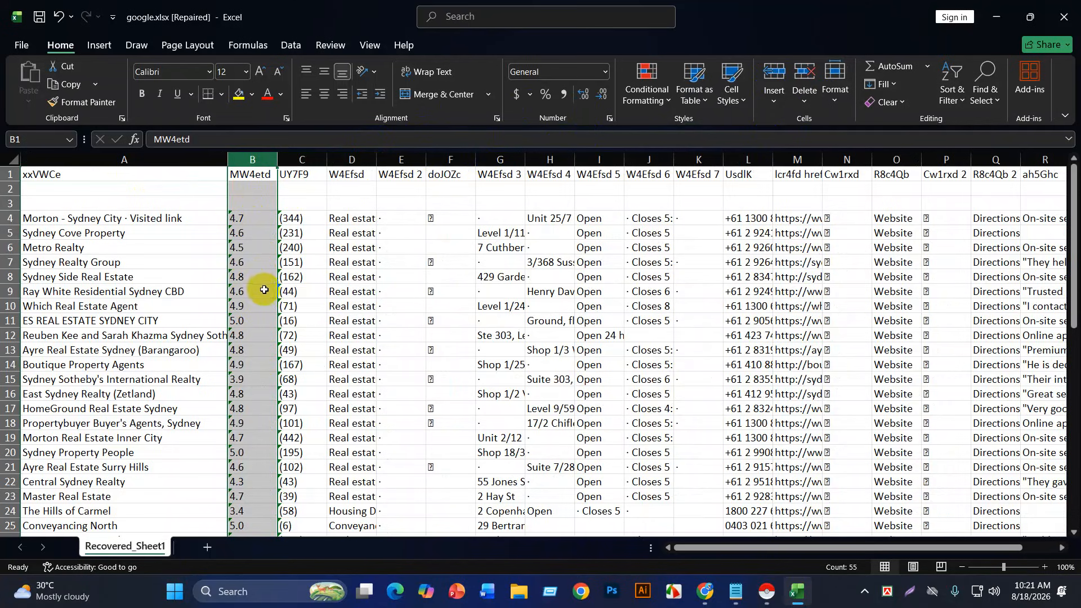
{"action": "scroll", "coordinate": [262, 288], "scroll_direction": "down", "scroll_amount": 3}
{"action": "scroll", "coordinate": [254, 343], "scroll_direction": "down", "scroll_amount": 11}
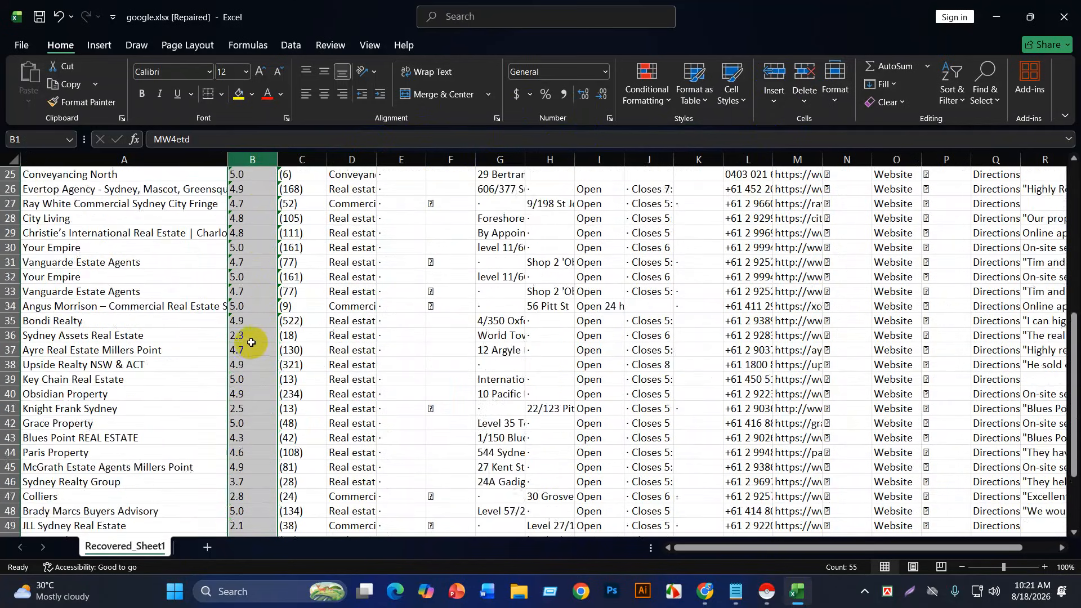
{"action": "scroll", "coordinate": [236, 381], "scroll_direction": "up", "scroll_amount": 13}
{"action": "scroll", "coordinate": [232, 360], "scroll_direction": "up", "scroll_amount": 1}
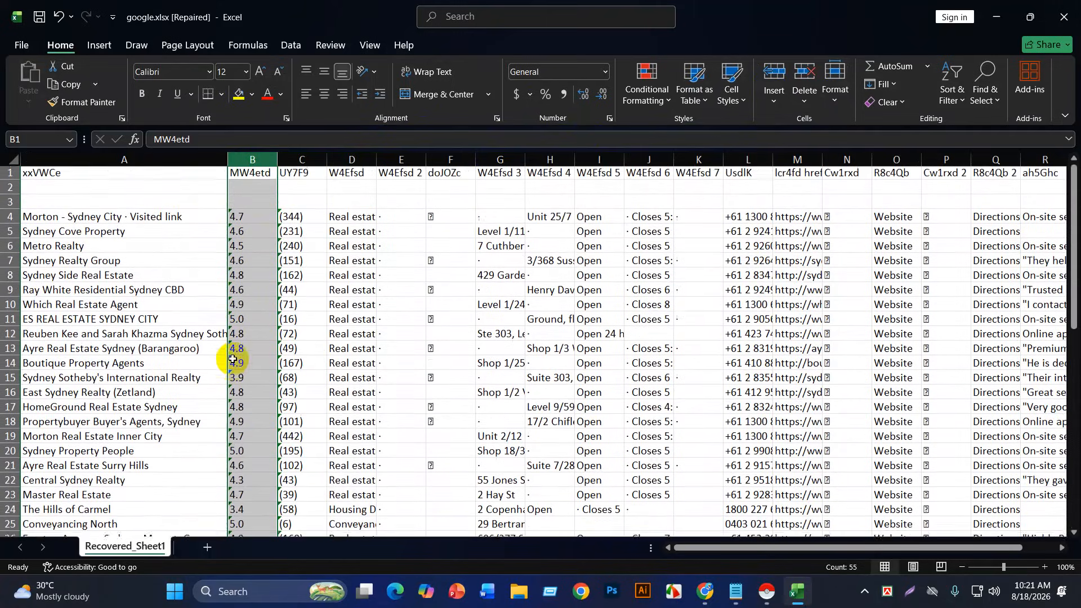
{"action": "left_click", "coordinate": [299, 159]}
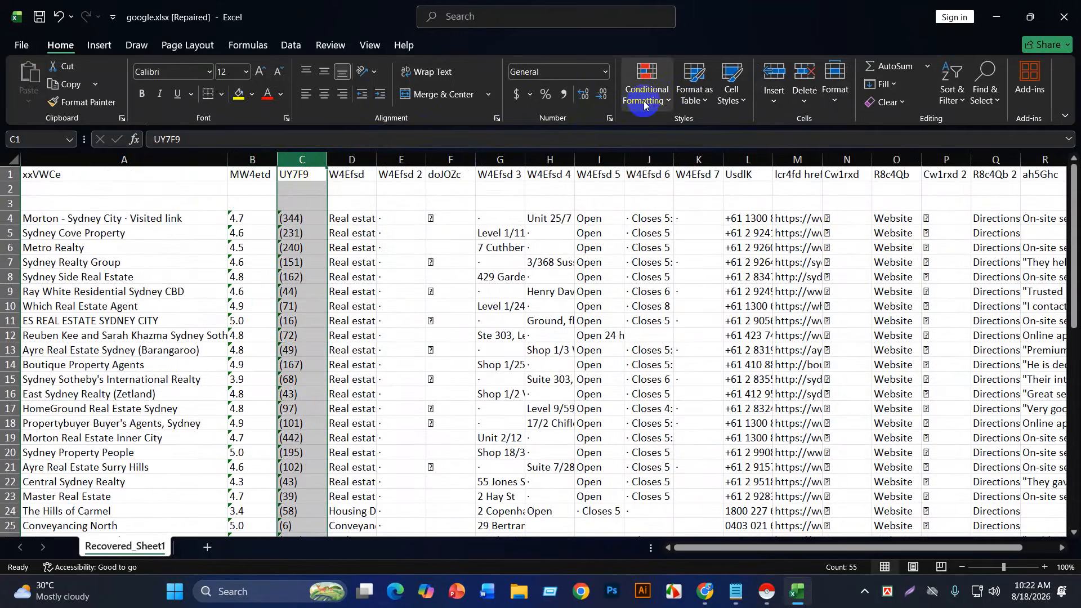
{"action": "left_click", "coordinate": [805, 72]}
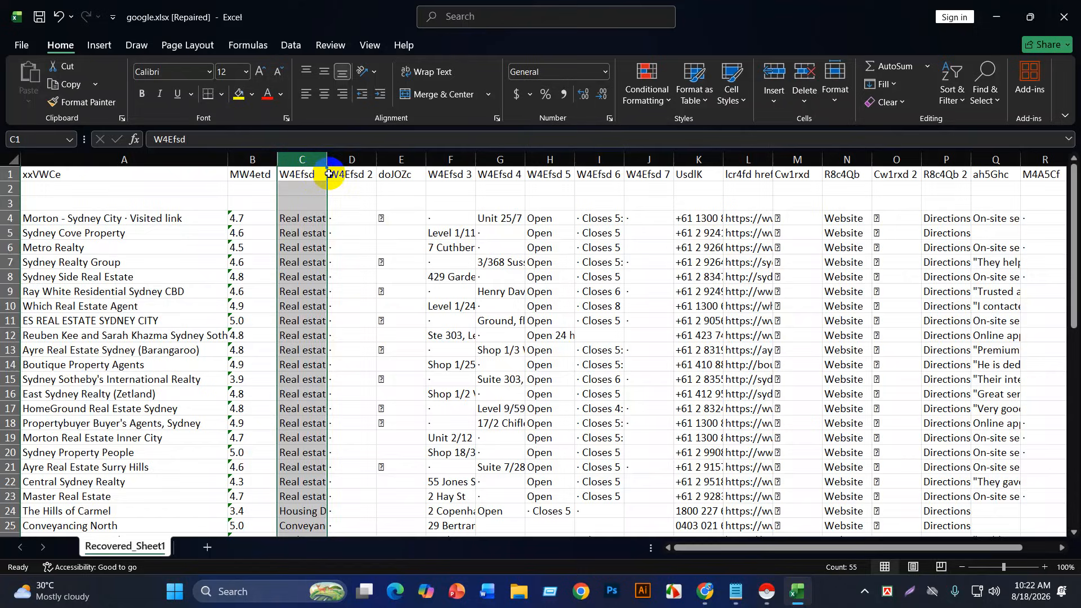
{"action": "left_click", "coordinate": [351, 159]}
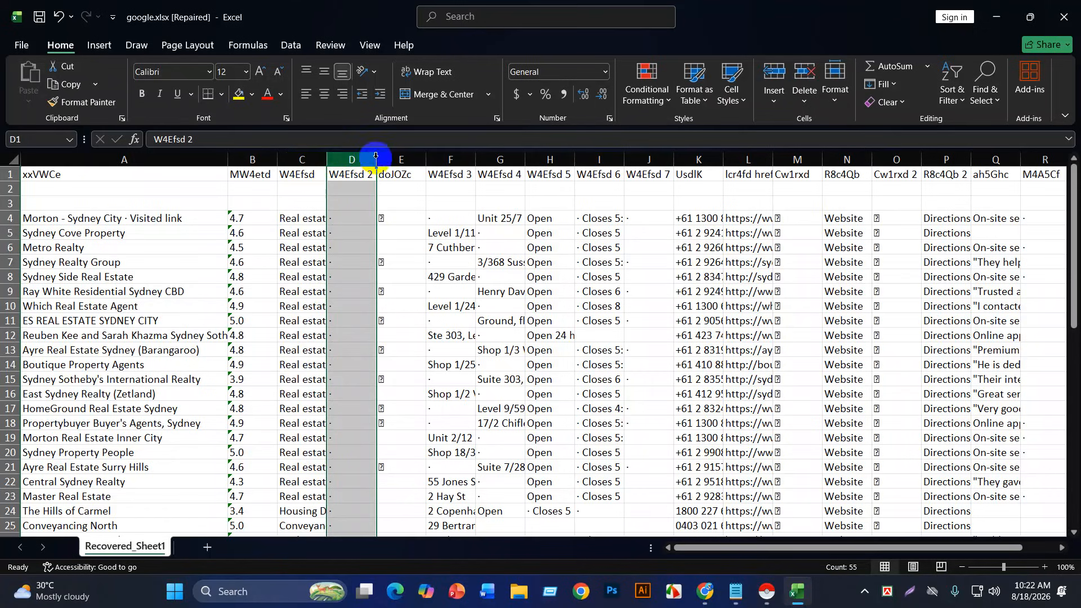
{"action": "left_click", "coordinate": [808, 79]}
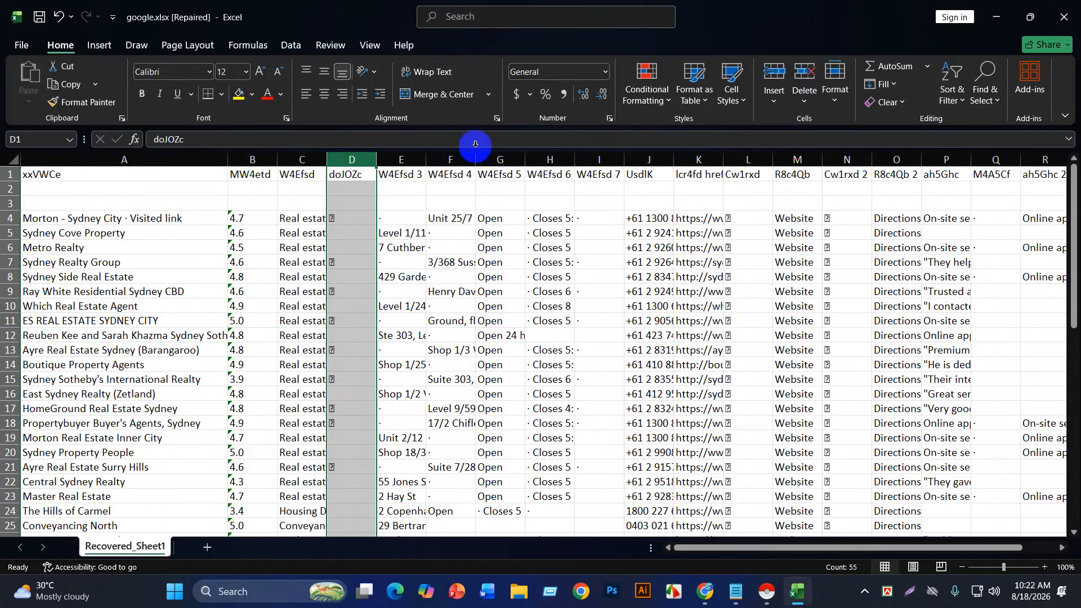
{"action": "left_click", "coordinate": [815, 77]}
{"action": "left_click_drag", "start_coordinate": [373, 162], "coordinate": [429, 156]}
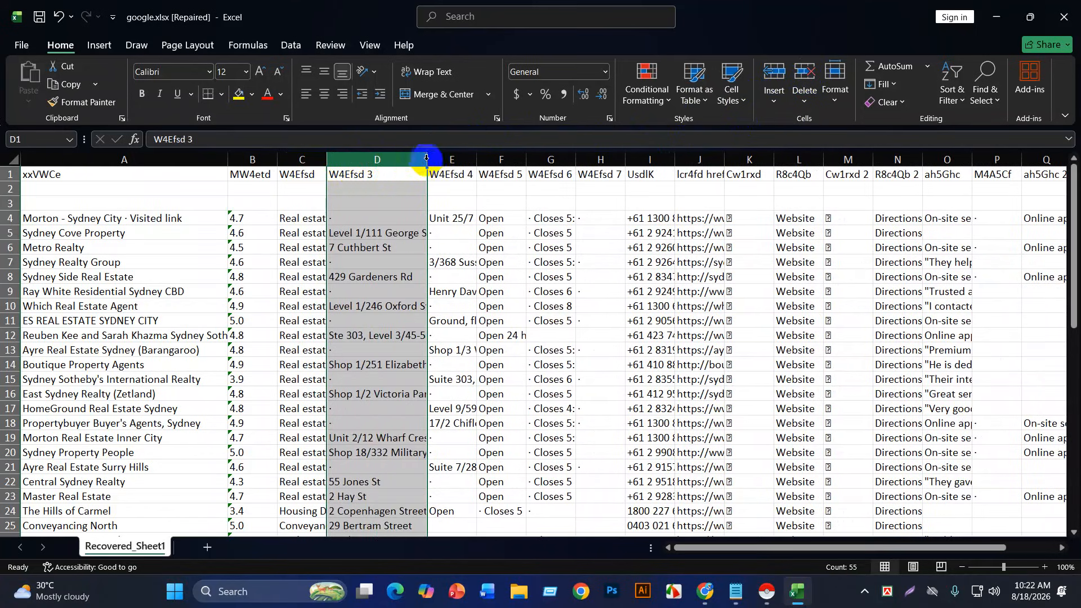
{"action": "scroll", "coordinate": [360, 331], "scroll_direction": "down", "scroll_amount": 2}
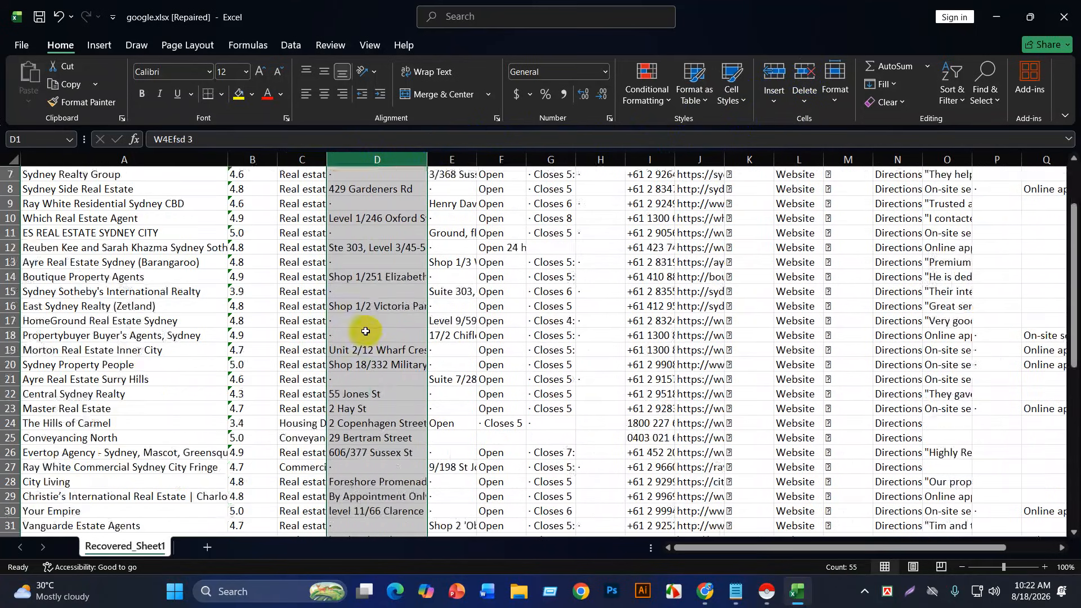
{"action": "scroll", "coordinate": [365, 331], "scroll_direction": "down", "scroll_amount": 2}
{"action": "scroll", "coordinate": [367, 329], "scroll_direction": "up", "scroll_amount": 4}
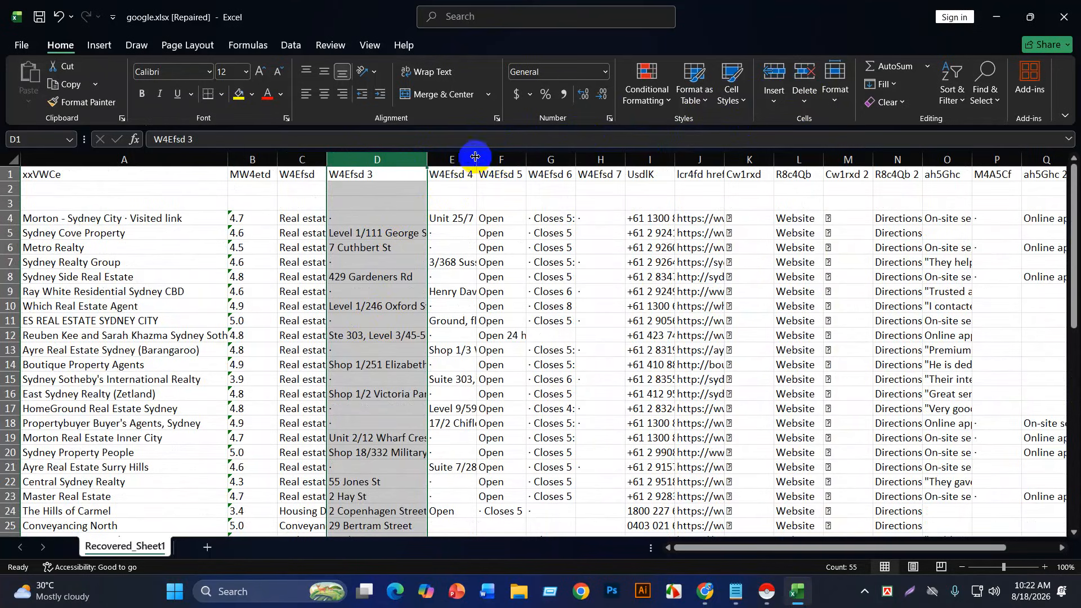
Step: Widen the address column E and delete the W4Efsd 5, 6 and 7 opening-hours columns
{"action": "left_click", "coordinate": [454, 160]}
{"action": "left_click_drag", "start_coordinate": [476, 160], "coordinate": [561, 152]}
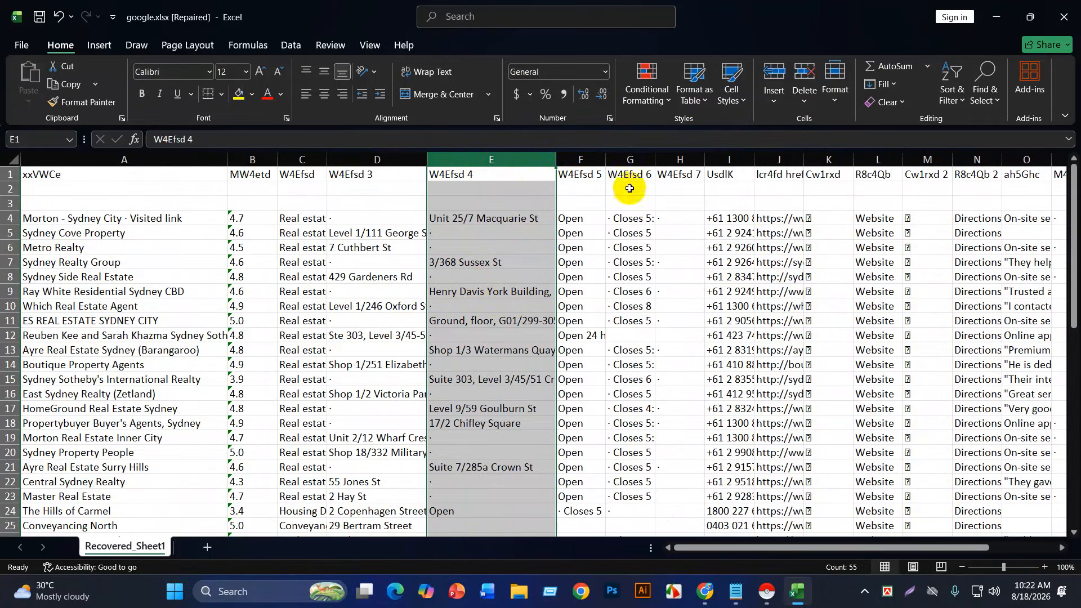
{"action": "left_click", "coordinate": [587, 160]}
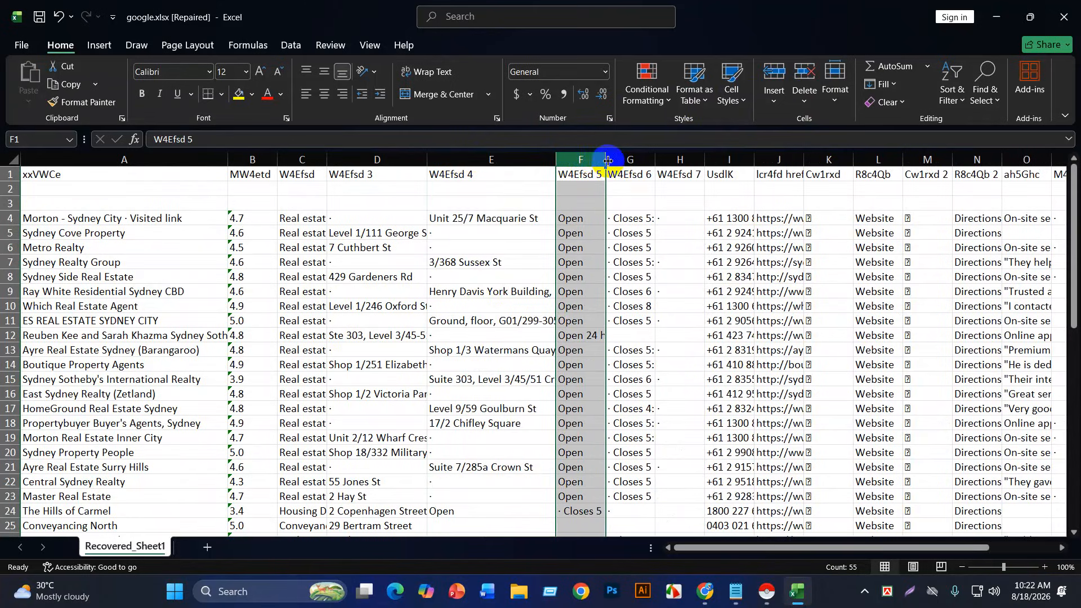
{"action": "left_click", "coordinate": [794, 73]}
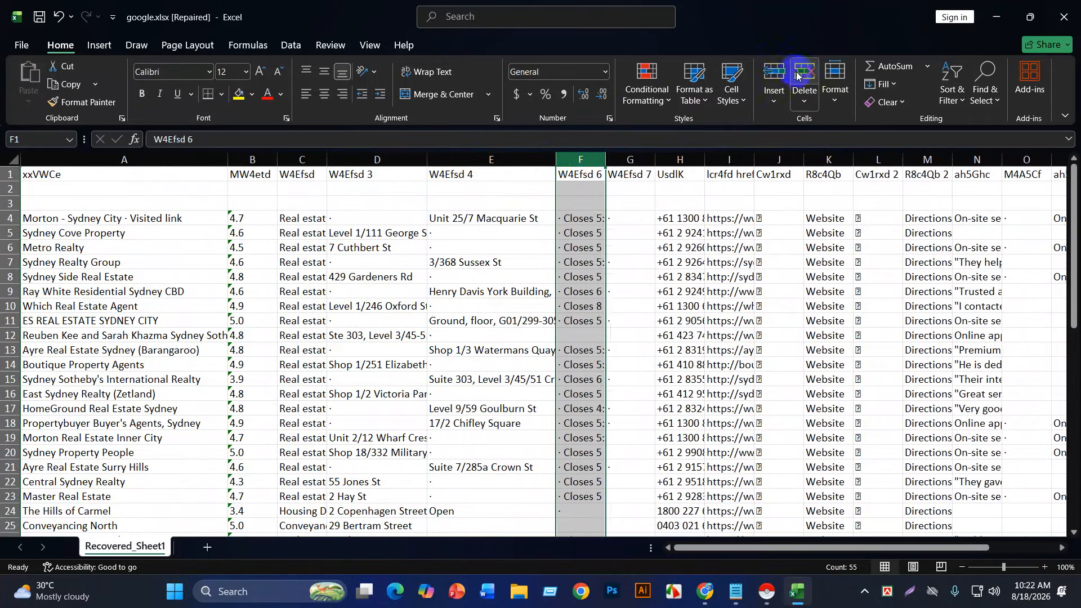
{"action": "left_click", "coordinate": [806, 77]}
{"action": "left_click", "coordinate": [805, 77]}
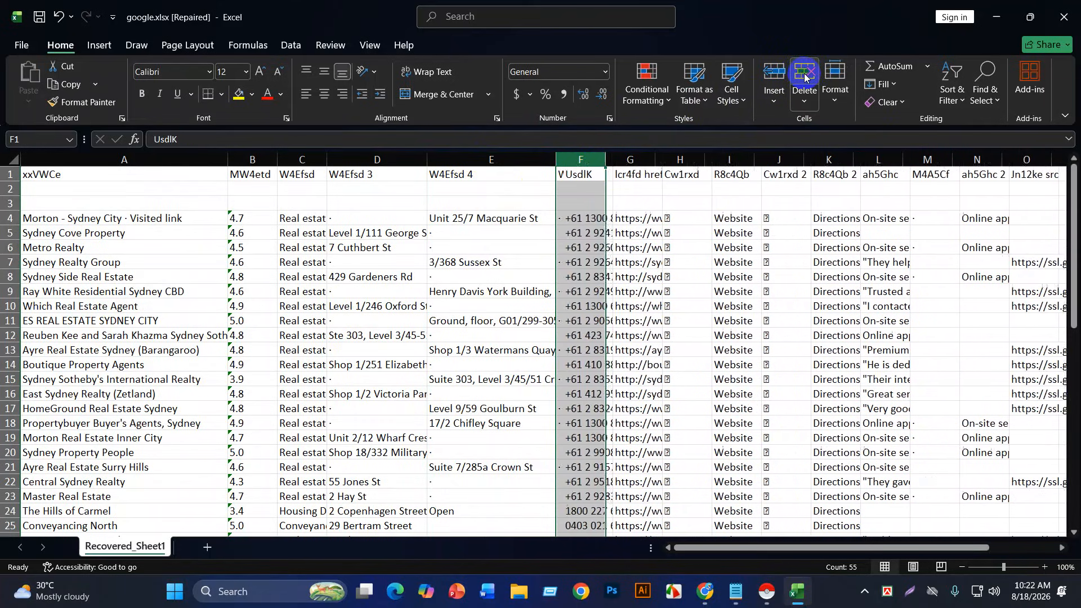
Step: Widen the website column G and delete the Cw1rxd, Website, Cw1rxd 2 and Directions columns
{"action": "left_click", "coordinate": [642, 159]}
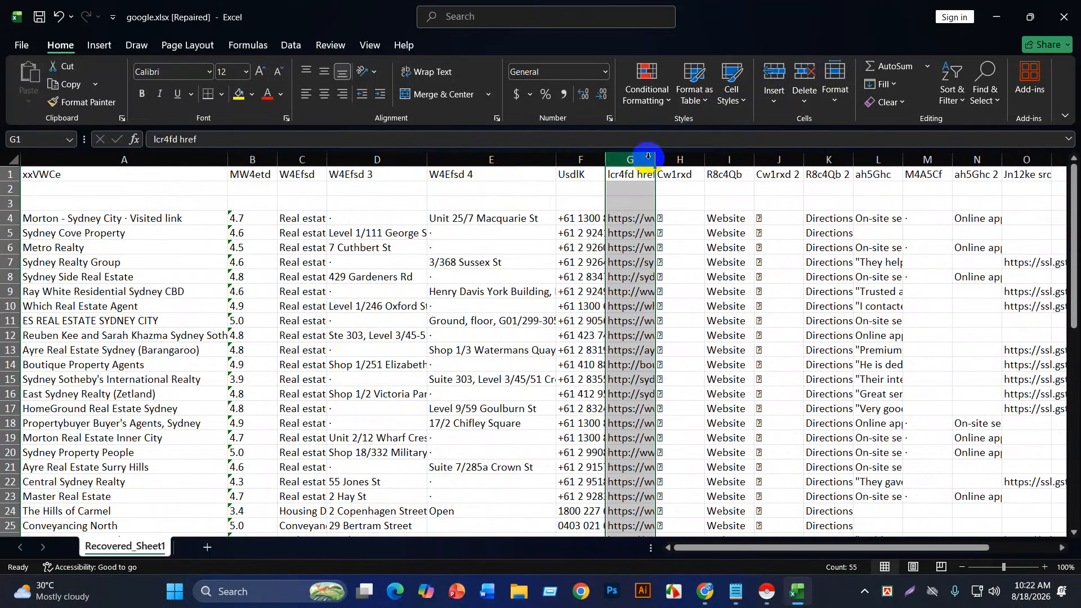
{"action": "left_click_drag", "start_coordinate": [657, 158], "coordinate": [747, 158]}
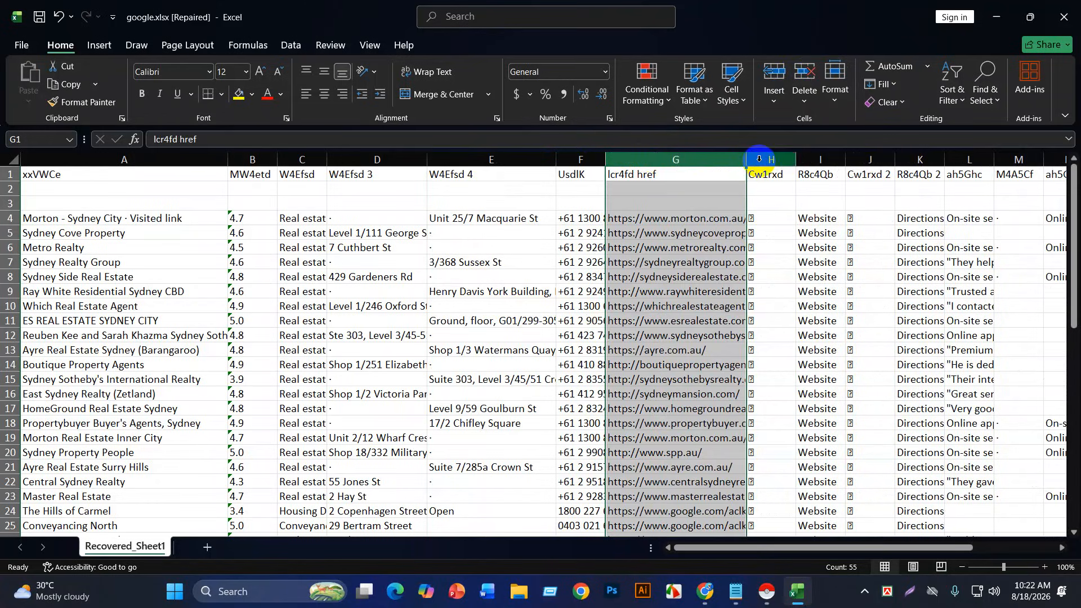
{"action": "left_click", "coordinate": [769, 173]}
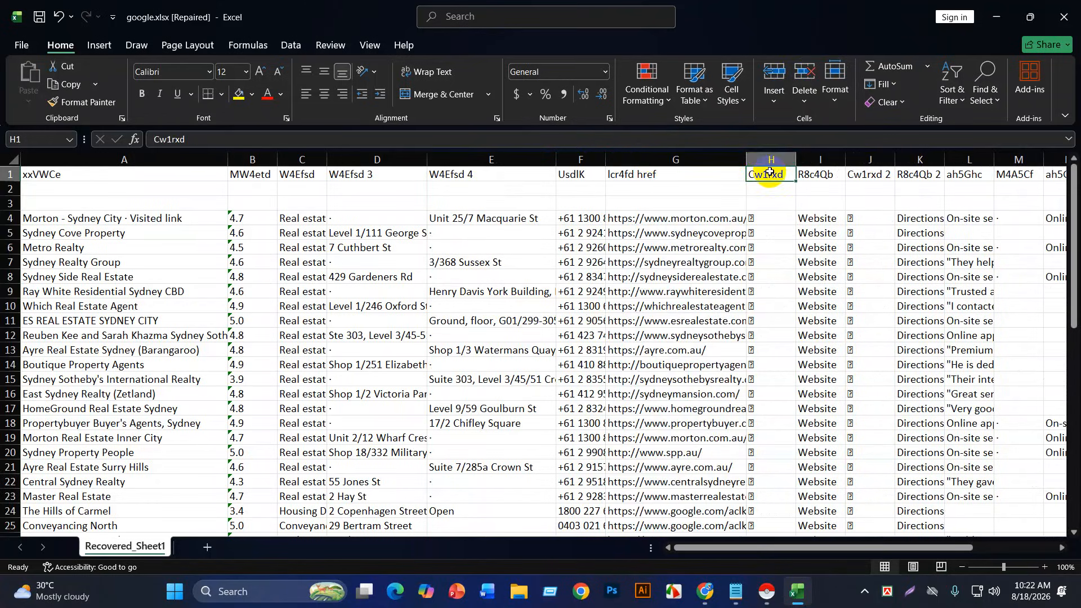
{"action": "left_click", "coordinate": [770, 164]}
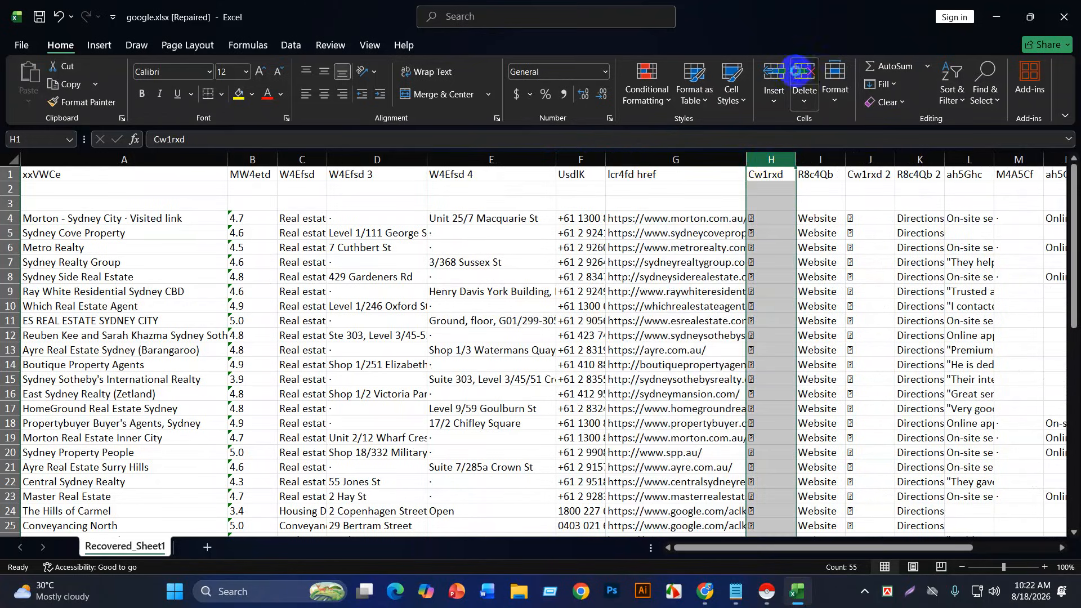
{"action": "left_click", "coordinate": [795, 75]}
{"action": "left_click", "coordinate": [768, 163]}
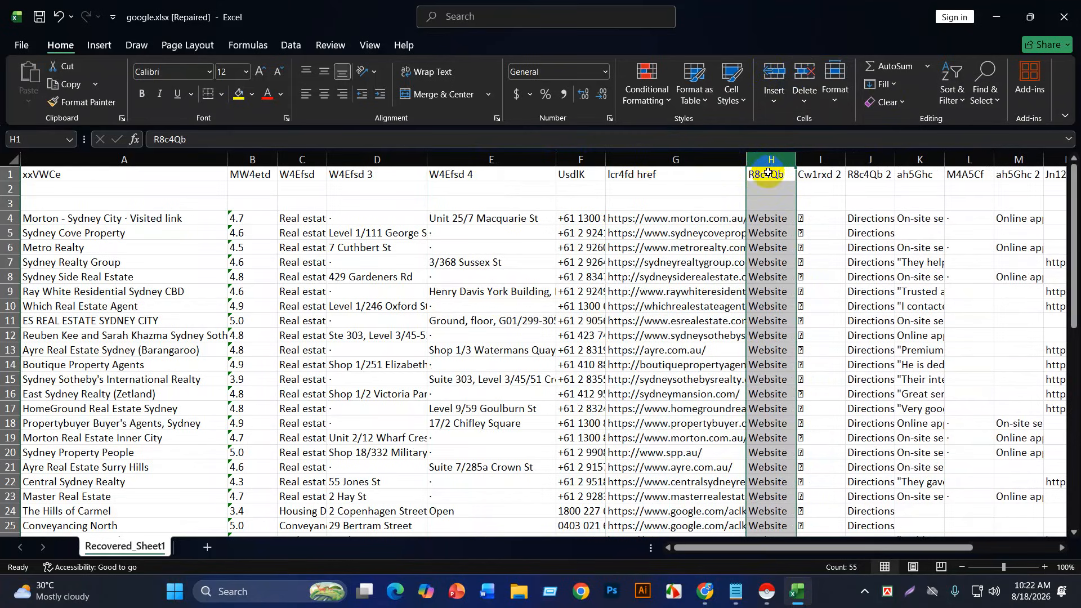
{"action": "left_click", "coordinate": [811, 72]}
{"action": "left_click", "coordinate": [808, 75]}
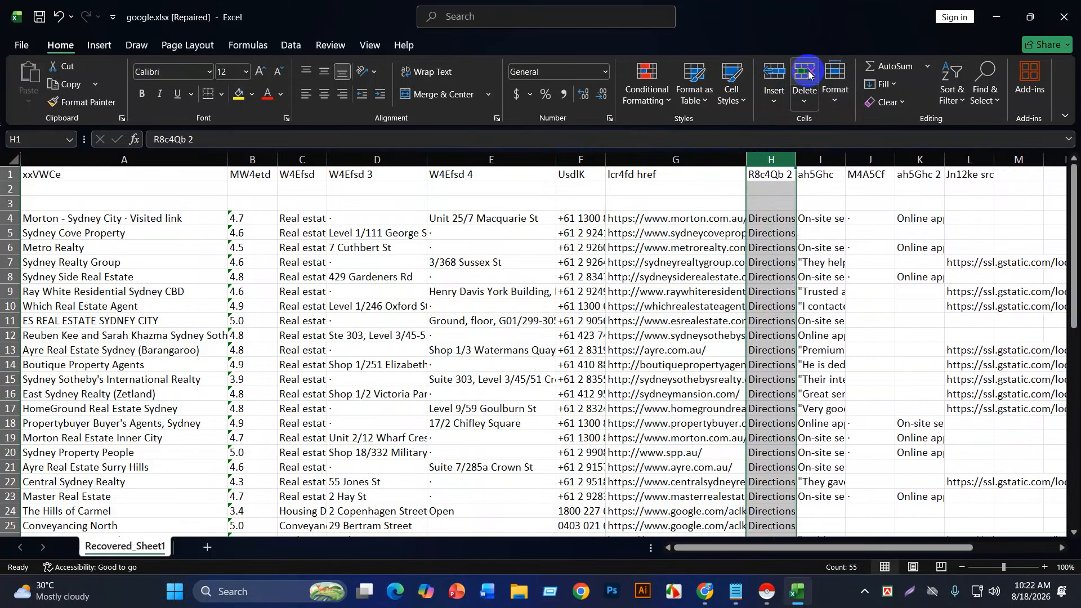
{"action": "left_click", "coordinate": [808, 75]}
Step: Delete the ah5Ghc review, M4A5Cf, ah5Ghc 2 and Jn12ke src image columns
{"action": "left_click", "coordinate": [789, 163]}
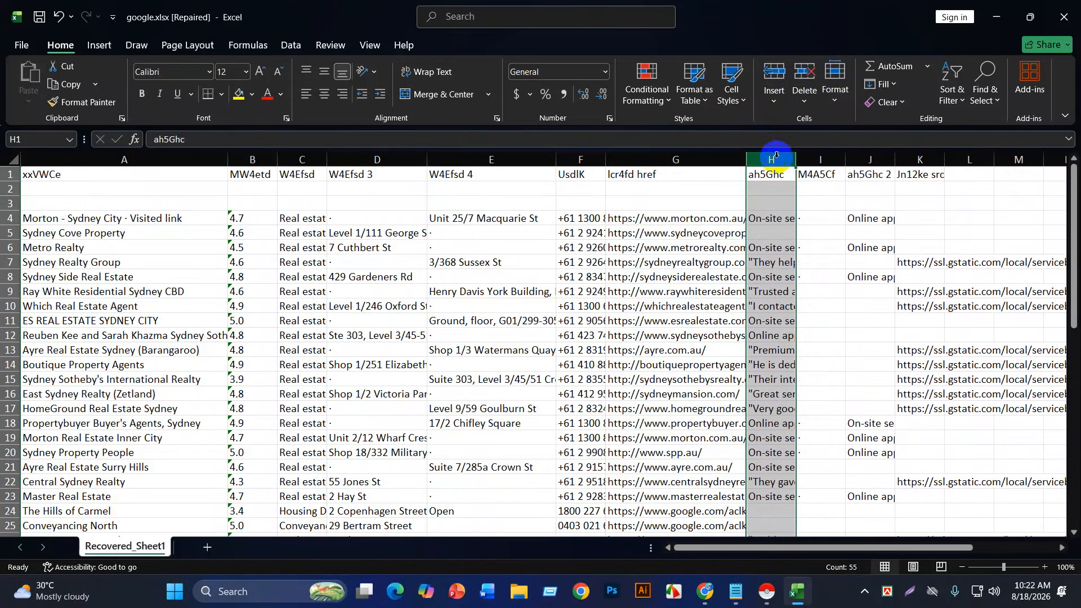
{"action": "left_click_drag", "start_coordinate": [794, 163], "coordinate": [833, 158]}
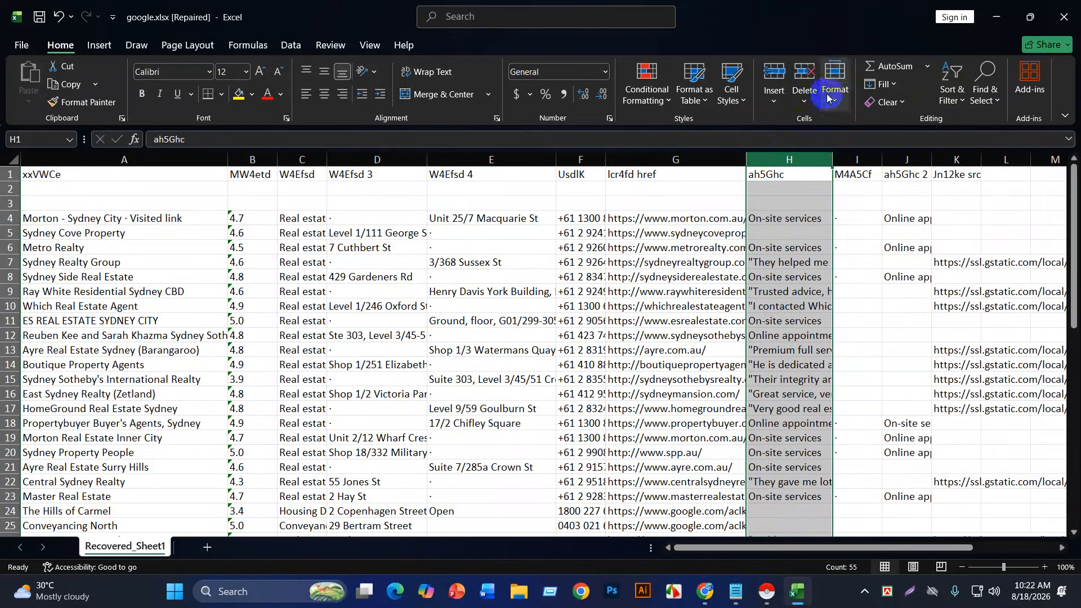
{"action": "left_click", "coordinate": [805, 76]}
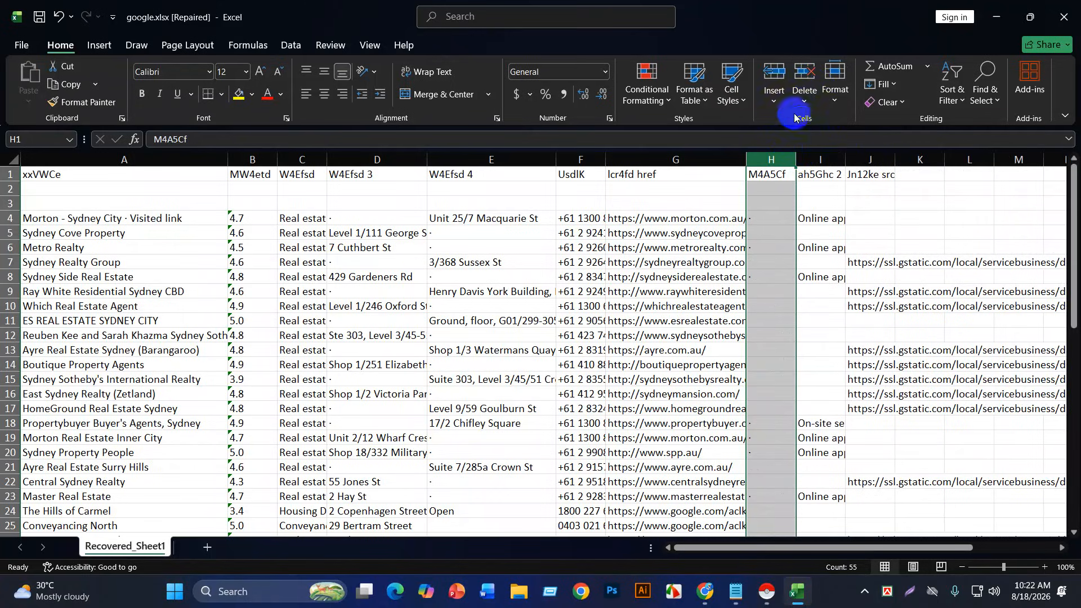
{"action": "left_click", "coordinate": [803, 75]}
{"action": "left_click", "coordinate": [807, 74]}
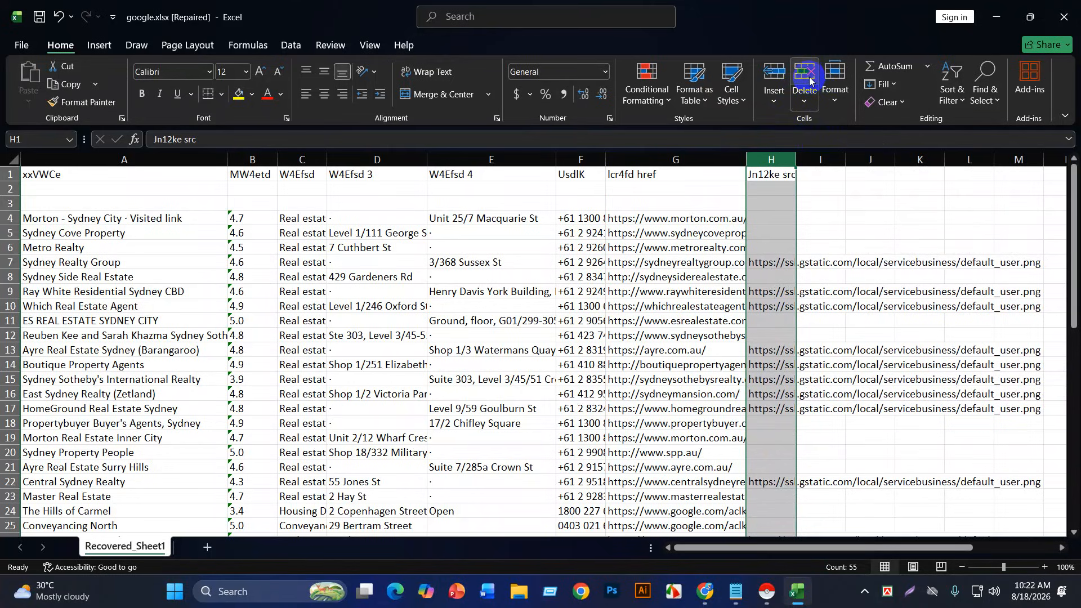
{"action": "left_click", "coordinate": [805, 78]}
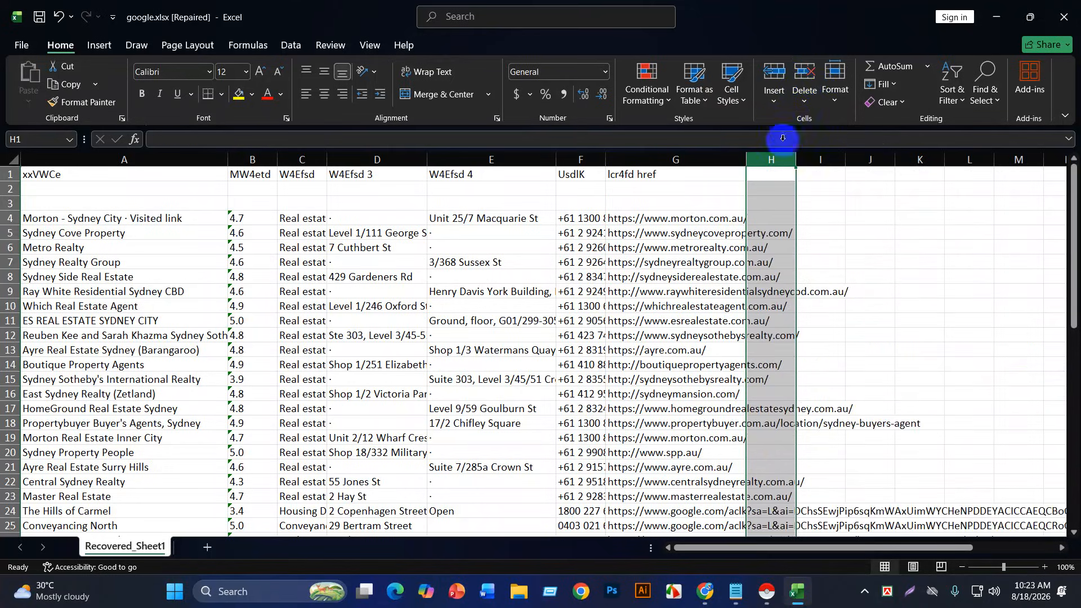
{"action": "left_click_drag", "start_coordinate": [796, 159], "coordinate": [832, 152]}
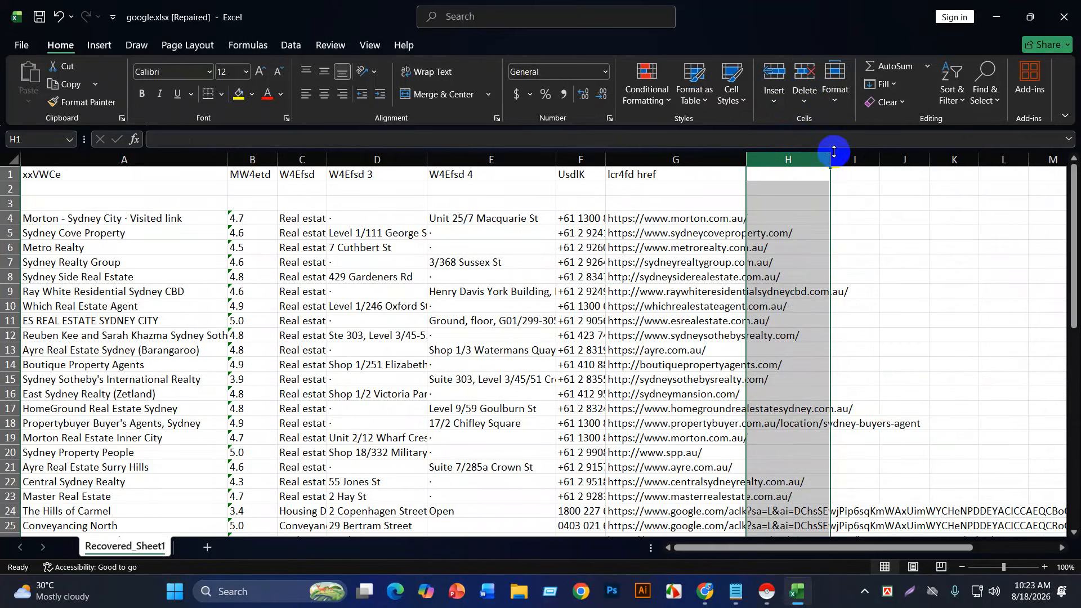
{"action": "left_click", "coordinate": [855, 186]}
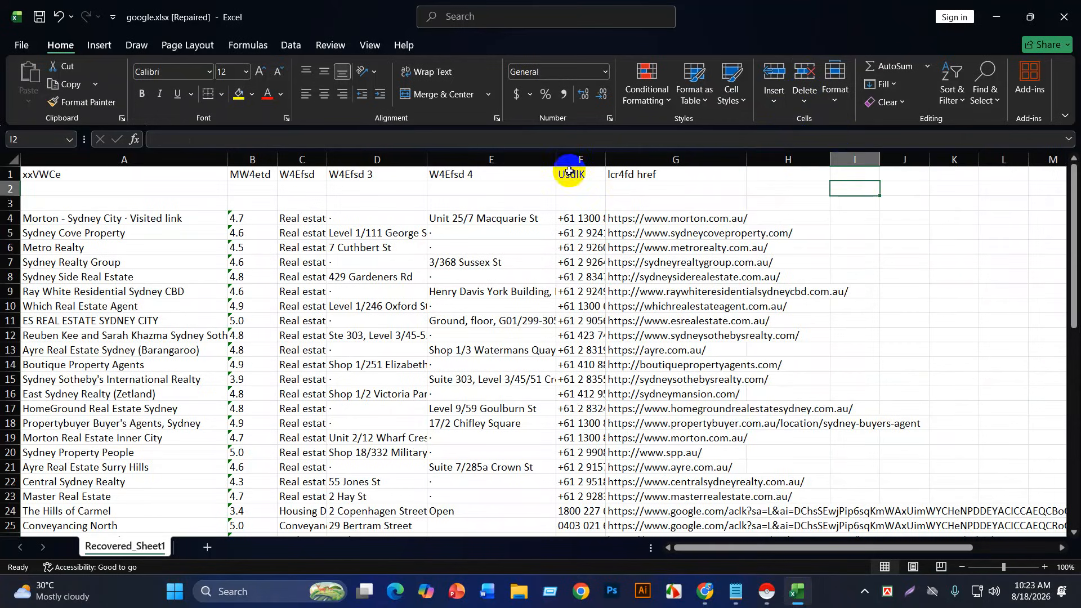
{"action": "left_click", "coordinate": [637, 173]}
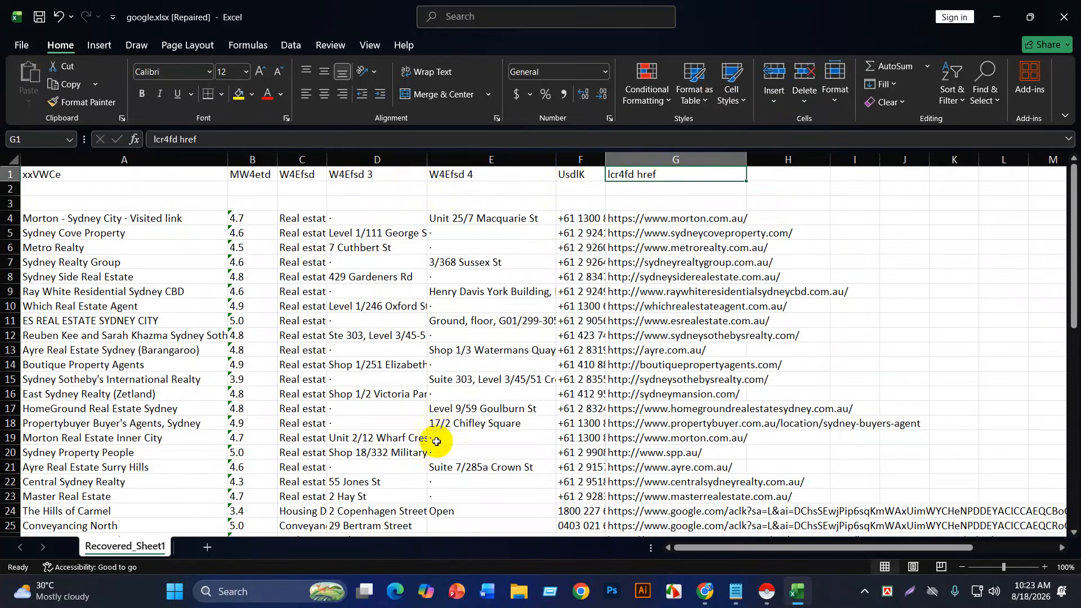
{"action": "left_click", "coordinate": [474, 218]}
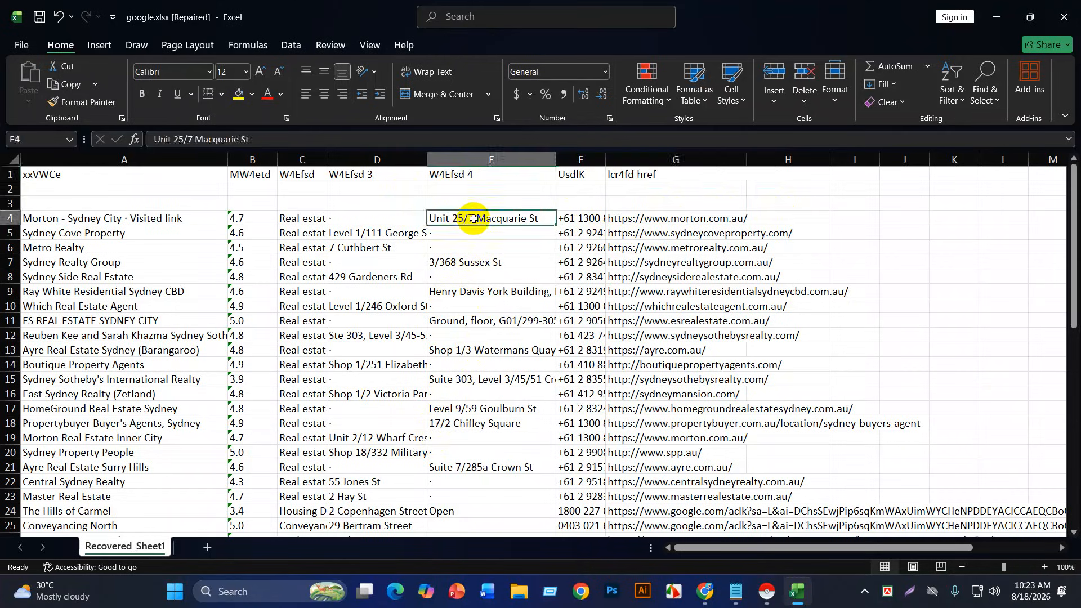
{"action": "left_click_drag", "start_coordinate": [474, 219], "coordinate": [407, 218]}
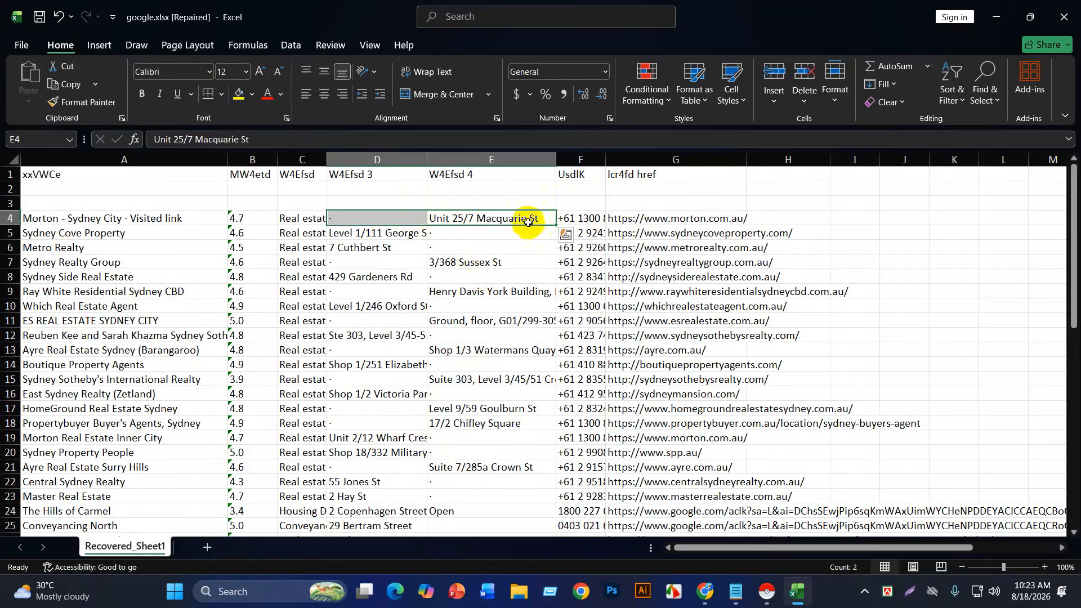
{"action": "left_click", "coordinate": [510, 220]}
{"action": "left_click_drag", "start_coordinate": [510, 214], "coordinate": [407, 218]}
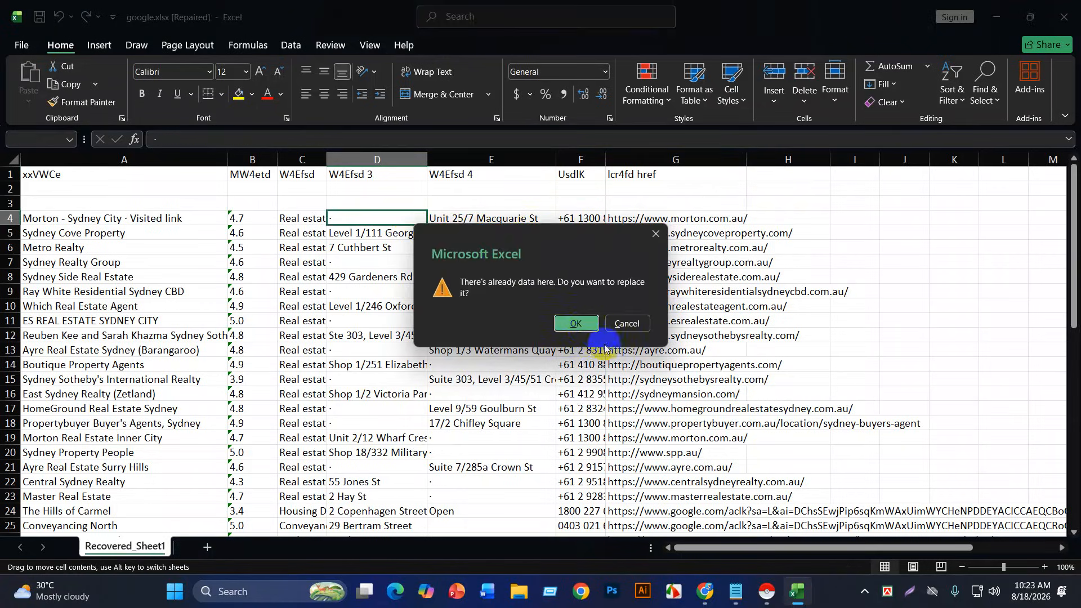
{"action": "left_click", "coordinate": [580, 327]}
{"action": "left_click", "coordinate": [482, 263]}
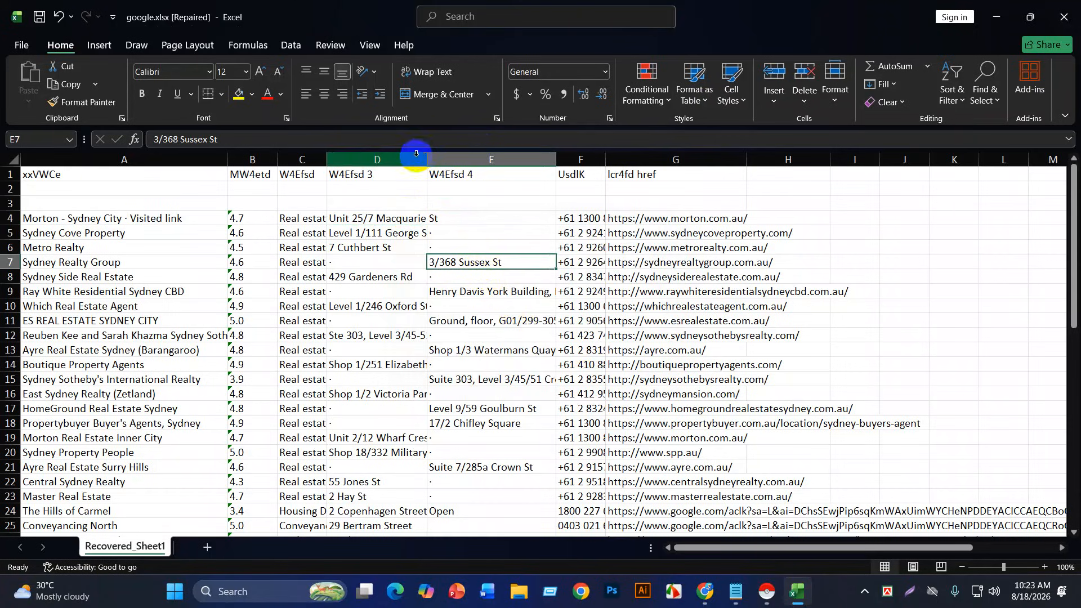
{"action": "left_click_drag", "start_coordinate": [429, 158], "coordinate": [493, 159]}
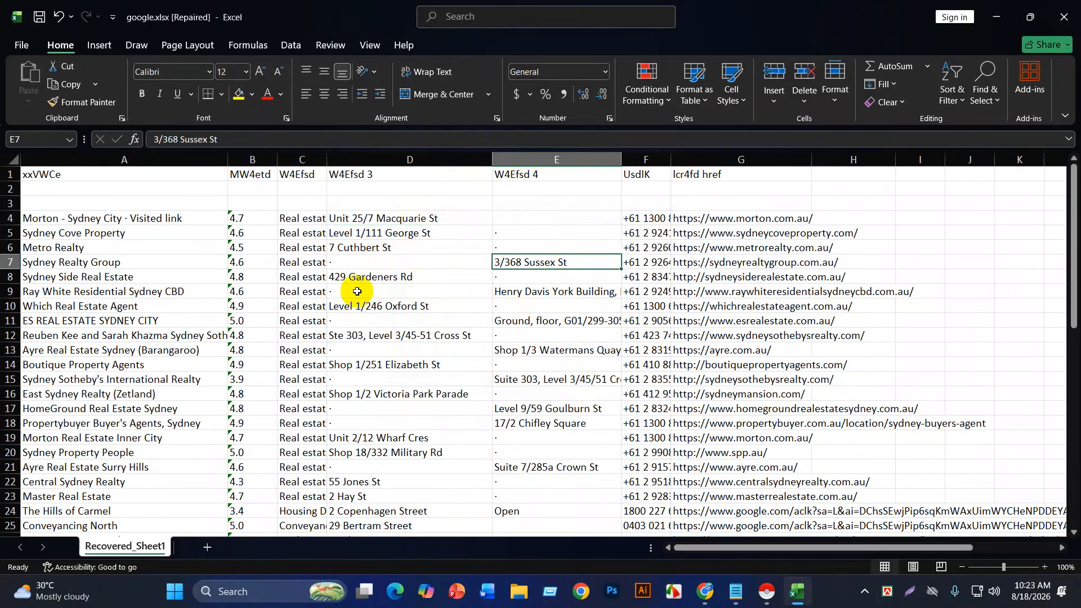
Step: Rename the A1 header to 'Name' and the B1 header to 'rateing'
{"action": "left_click", "coordinate": [65, 175]}
{"action": "double_click", "coordinate": [85, 178]}
{"action": "key", "text": "shift+Home"}
{"action": "key", "text": "BackSpace"}
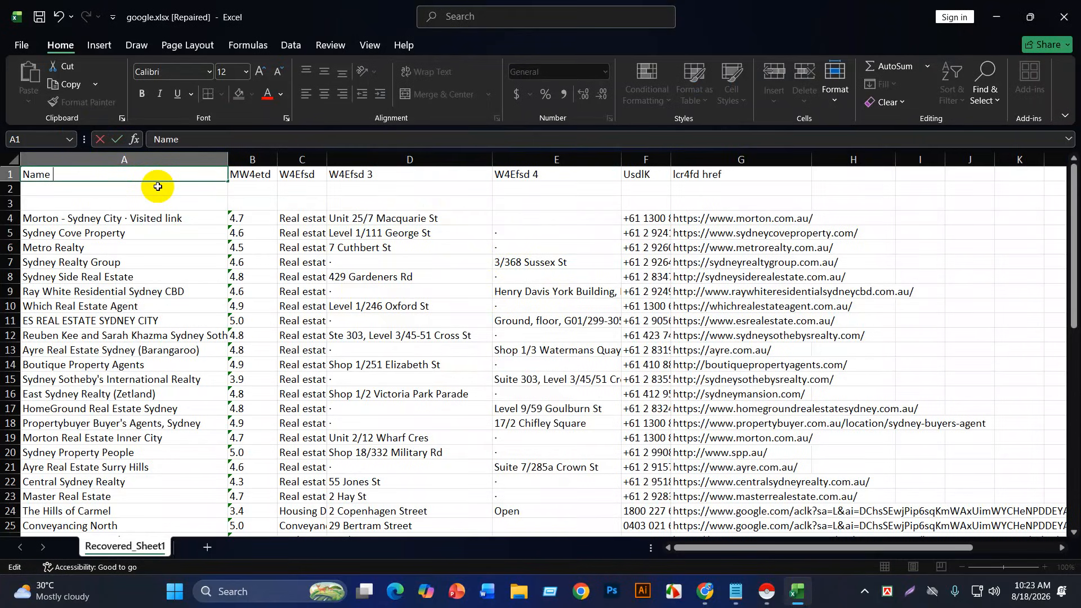
{"action": "type", "text": "Name"}
{"action": "double_click", "coordinate": [254, 177]}
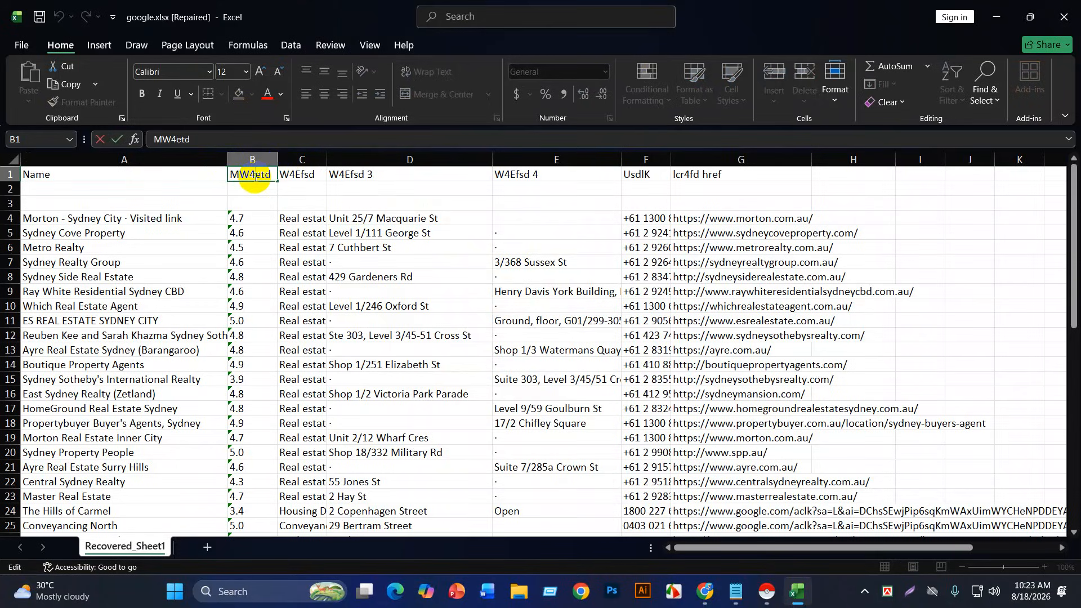
{"action": "double_click", "coordinate": [267, 171]}
{"action": "key", "text": "BackSpace"}
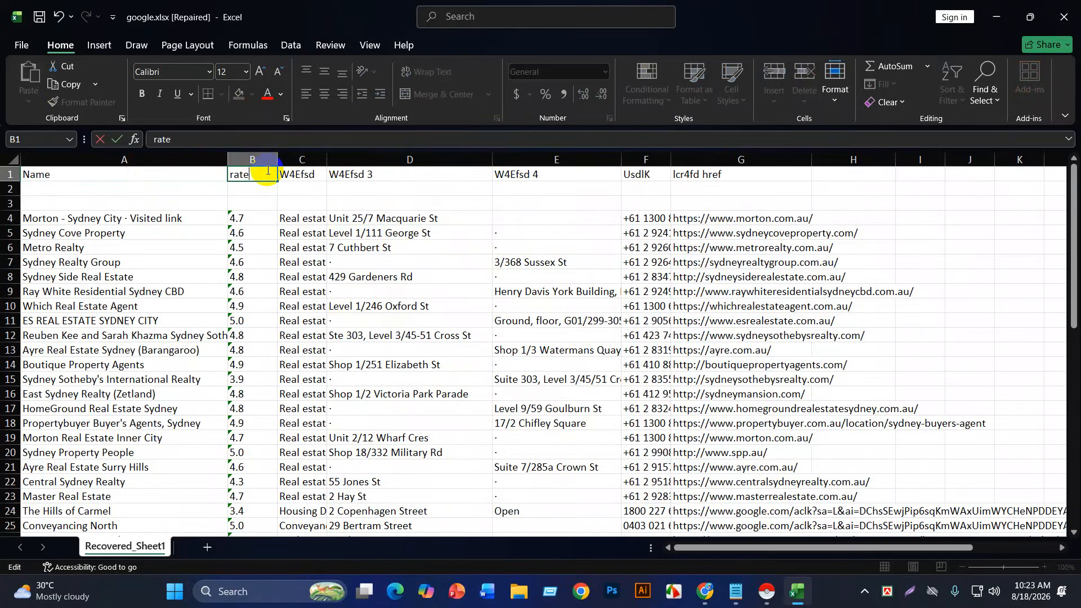
{"action": "left_click", "coordinate": [307, 175]}
Step: Rename the C1 header to 'industry' and select header cells D1:E1
{"action": "double_click", "coordinate": [310, 175]}
{"action": "key", "text": "BackSpace"}
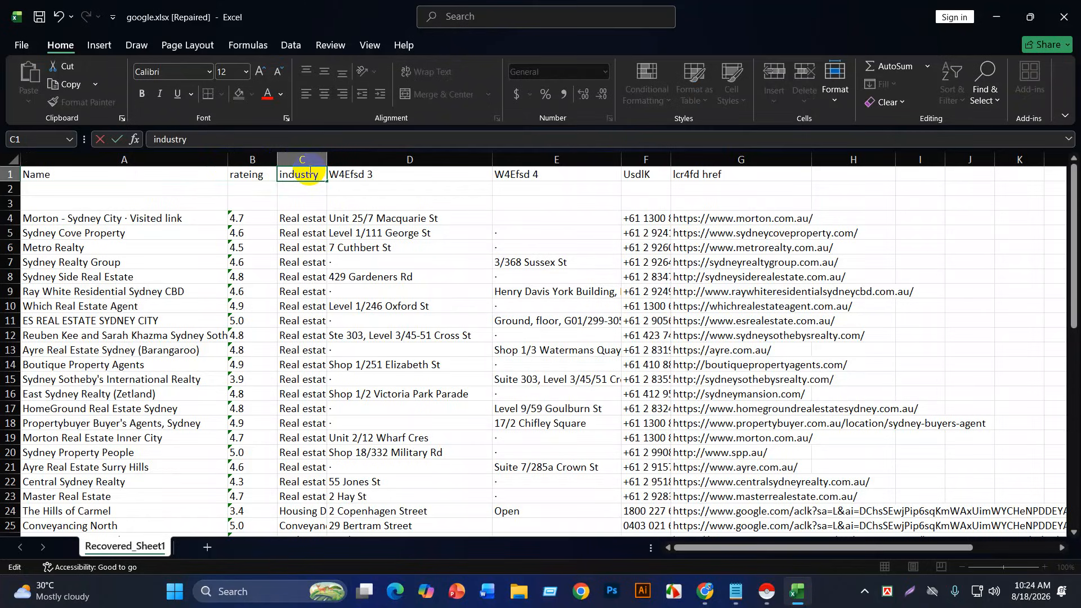
{"action": "left_click", "coordinate": [340, 174]}
{"action": "double_click", "coordinate": [367, 174]}
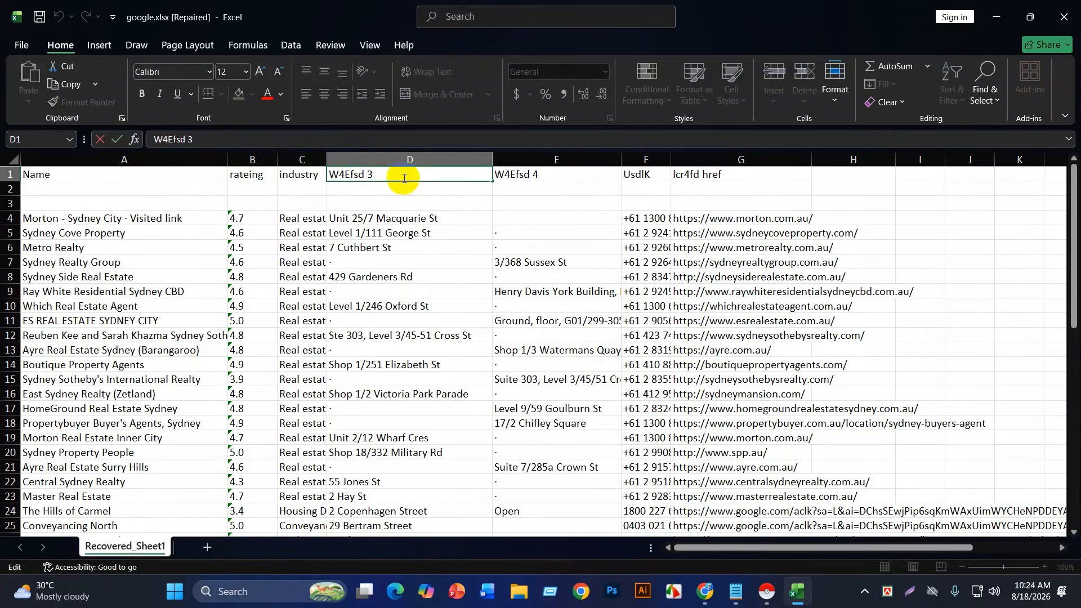
{"action": "left_click", "coordinate": [502, 174]}
{"action": "left_click_drag", "start_coordinate": [437, 174], "coordinate": [516, 177]}
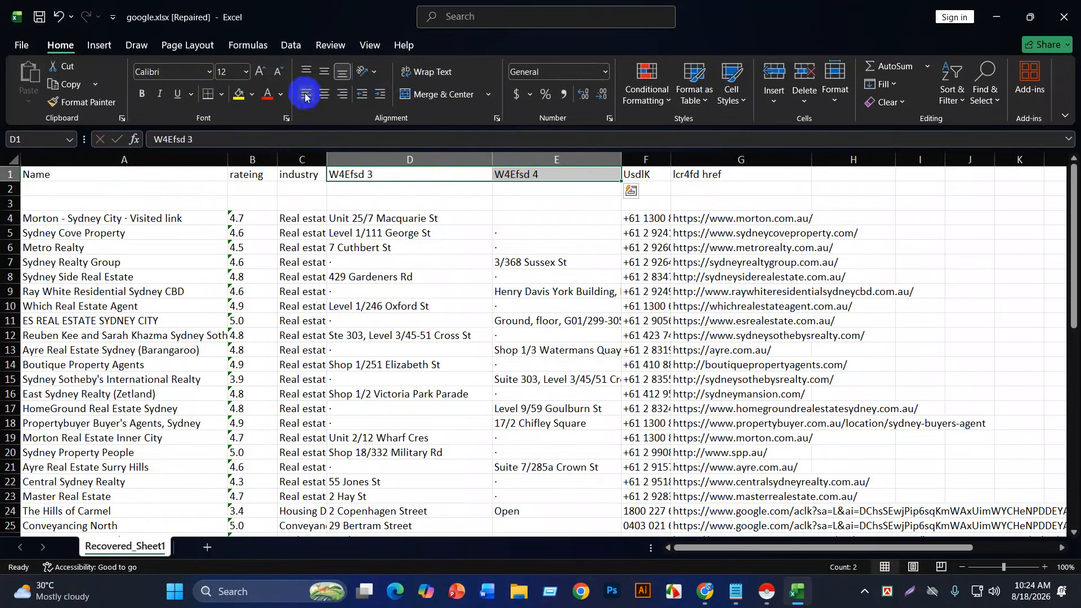
Step: Merge D1:E1 into one centred header named 'address'
{"action": "left_click", "coordinate": [430, 94]}
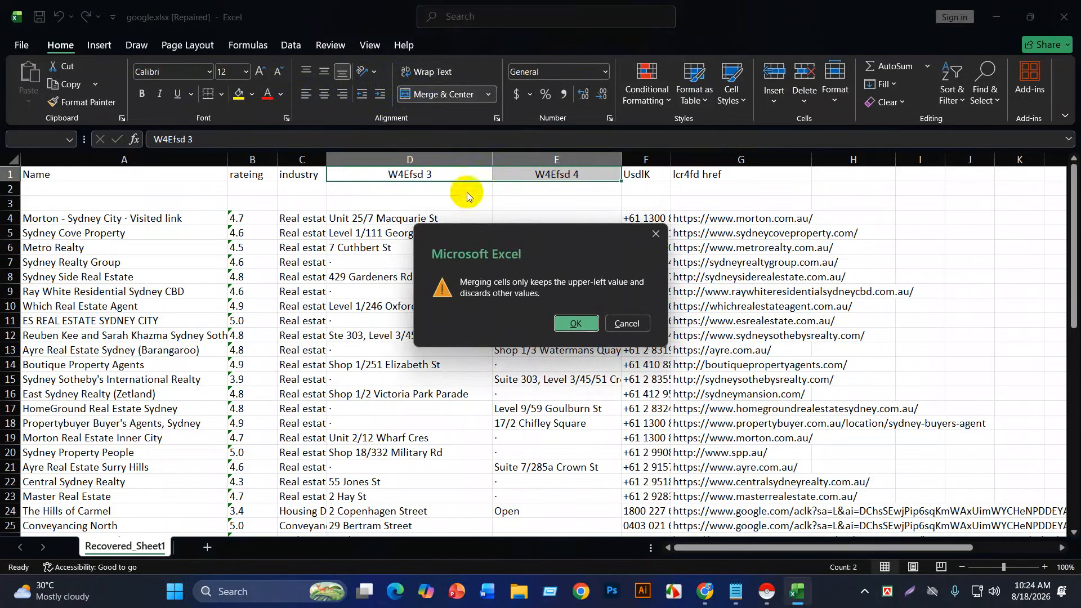
{"action": "left_click", "coordinate": [568, 322]}
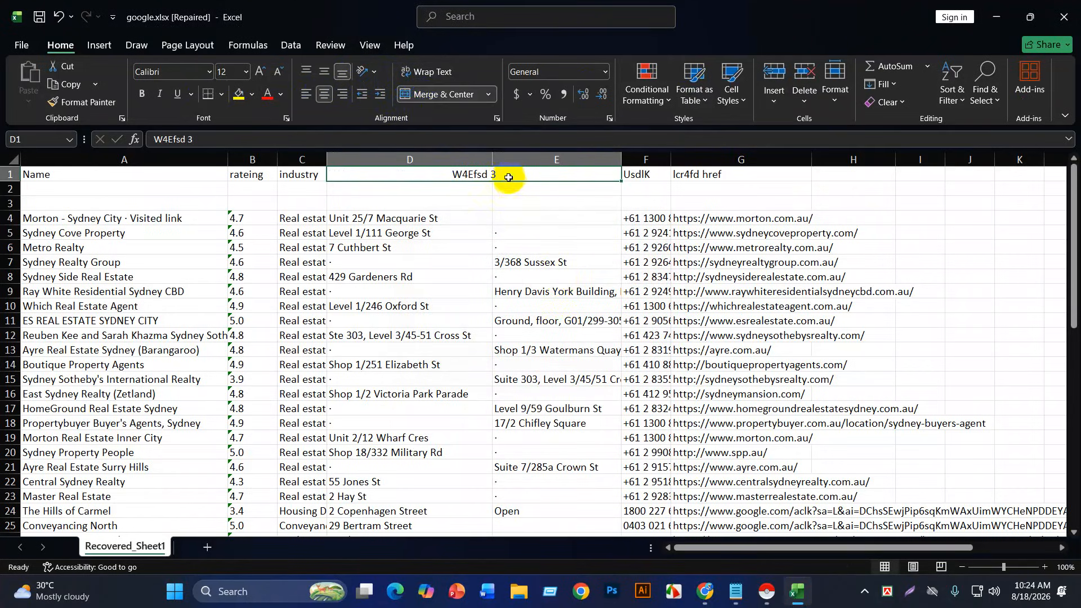
{"action": "double_click", "coordinate": [509, 175]}
{"action": "key", "text": "shift+Home"}
{"action": "key", "text": "BackSpace"}
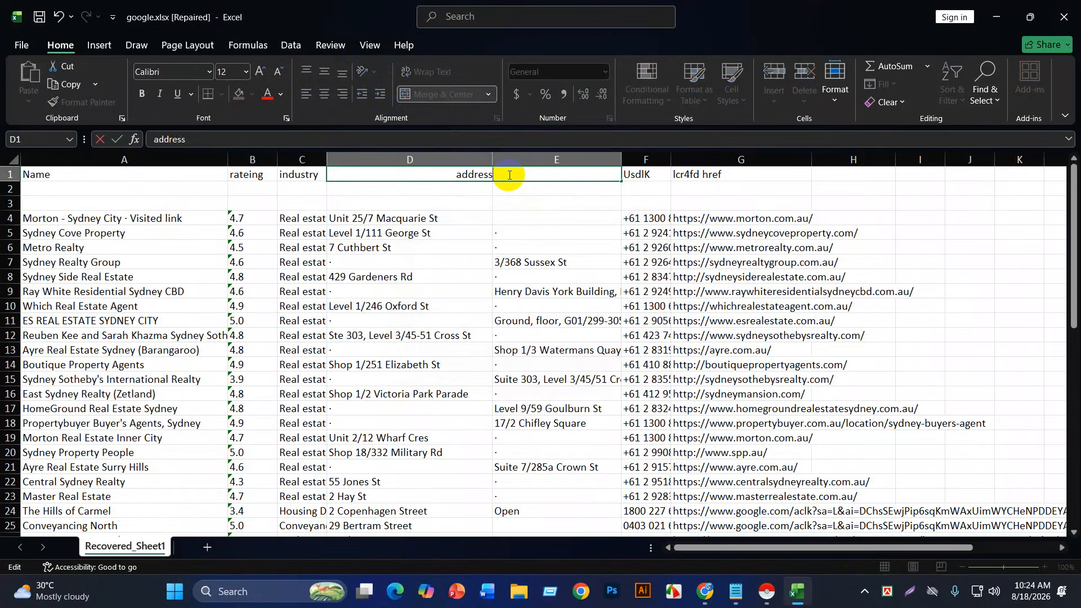
{"action": "double_click", "coordinate": [650, 175]}
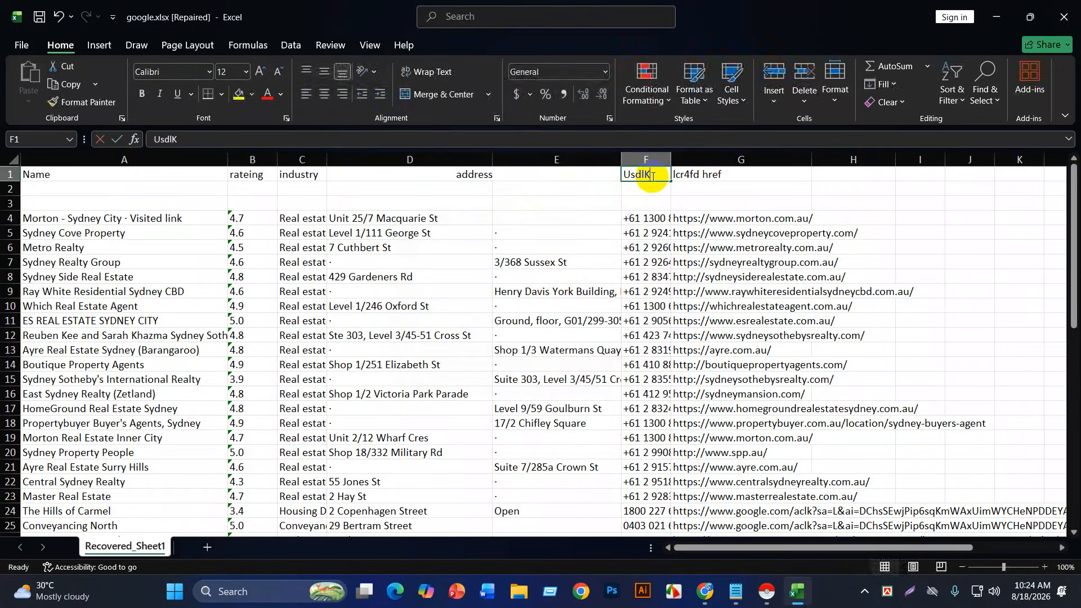
Step: Rename headers F1, G1 and H1 to 'phone', 'website' and 'Email', and type 'Others' in I1
{"action": "key", "text": "shift+Home"}
{"action": "key", "text": "BackSpace"}
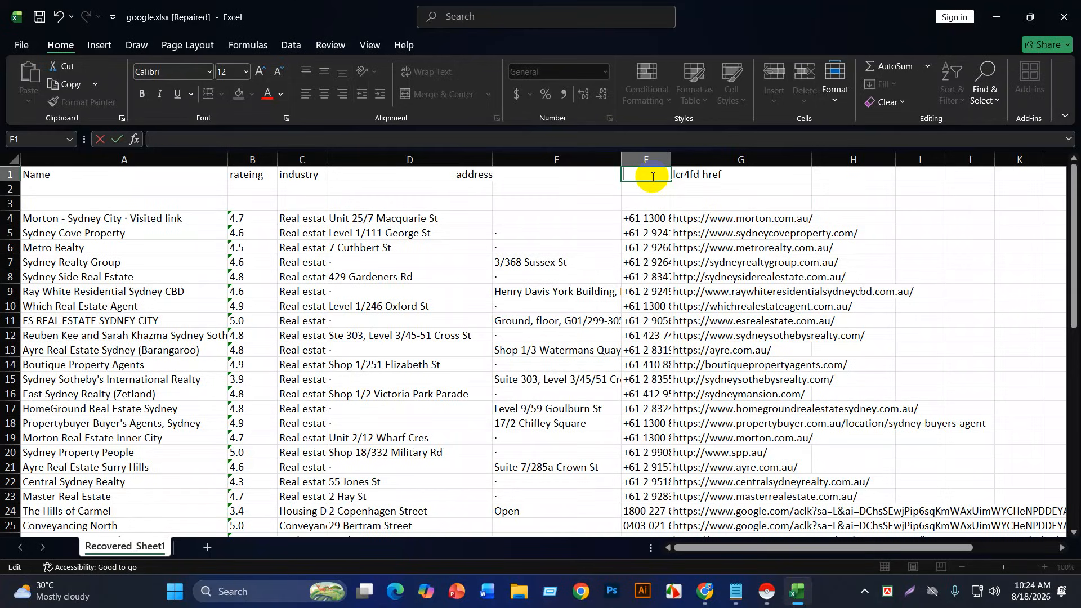
{"action": "left_click", "coordinate": [690, 174]}
{"action": "double_click", "coordinate": [695, 173]}
{"action": "key", "text": "shift+Home"}
{"action": "key", "text": "BackSpace"}
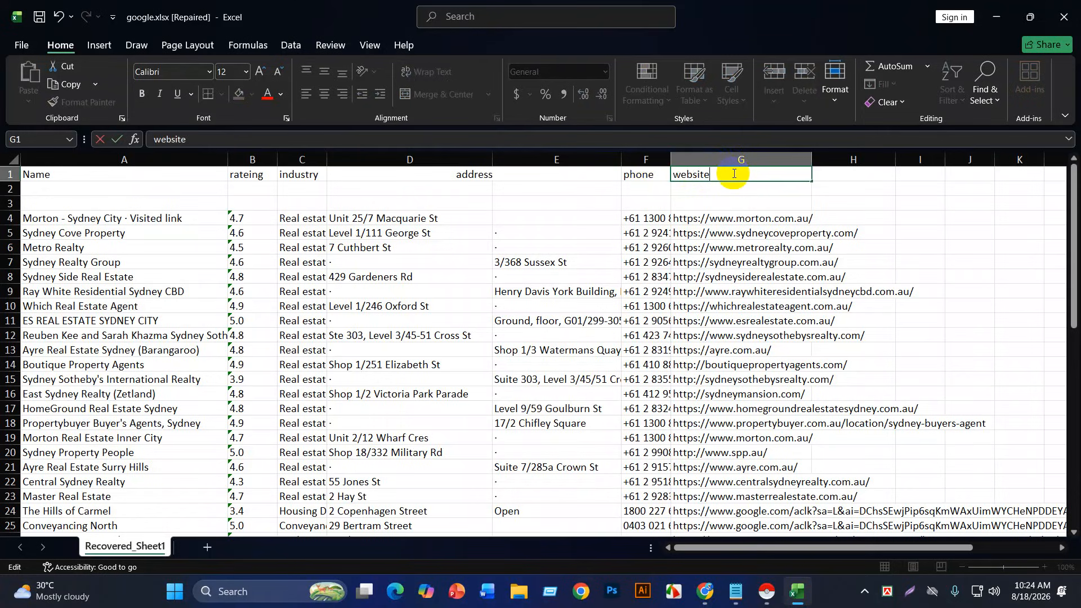
{"action": "double_click", "coordinate": [837, 174]}
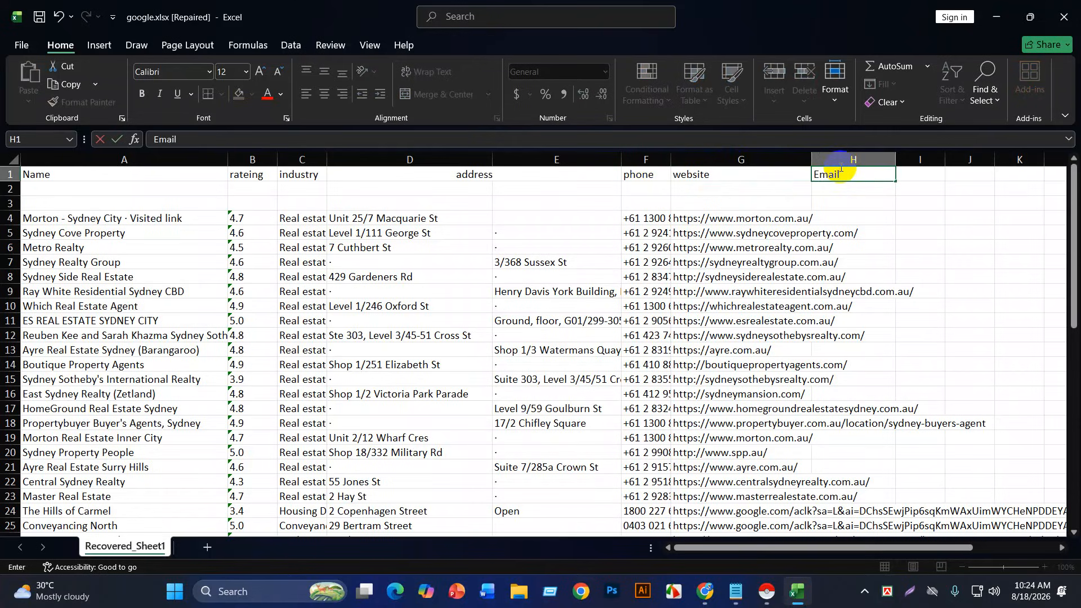
{"action": "type", "text": "Email"}
{"action": "double_click", "coordinate": [919, 176]}
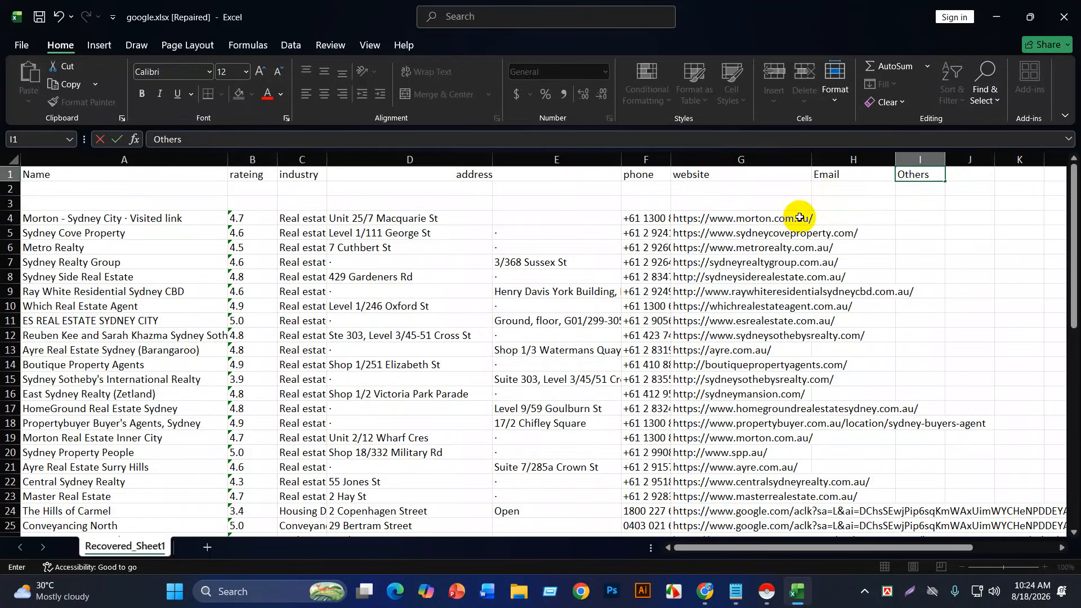
Step: Confirm the Others header, widen columns G and H, and copy Morton's website URL from G4
{"action": "left_click", "coordinate": [840, 169]}
{"action": "left_click_drag", "start_coordinate": [895, 160], "coordinate": [917, 160]}
{"action": "left_click", "coordinate": [823, 160]}
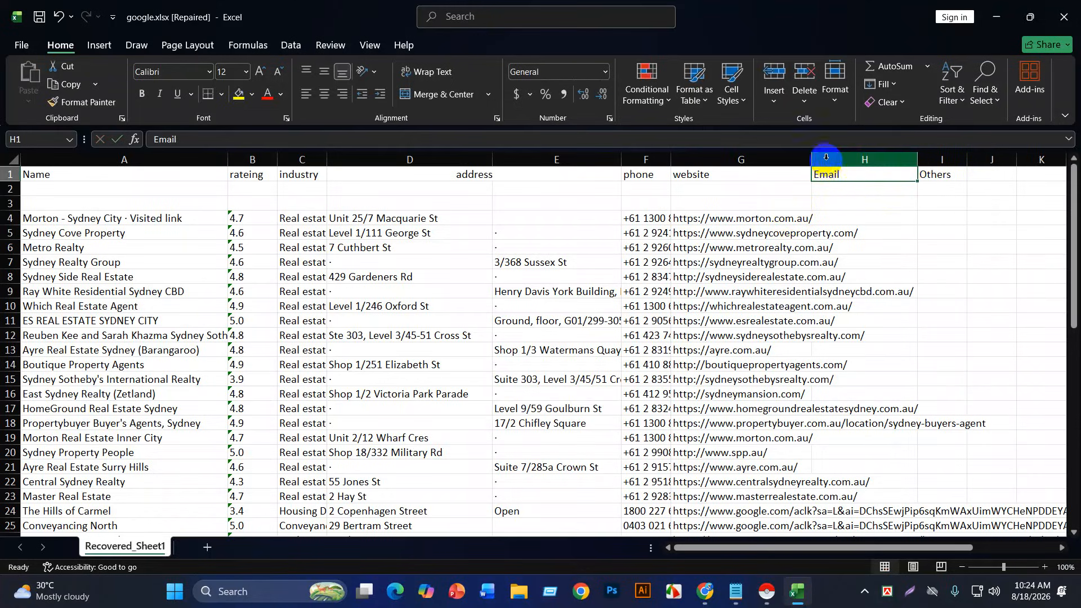
{"action": "left_click_drag", "start_coordinate": [811, 160], "coordinate": [856, 174]}
{"action": "left_click", "coordinate": [926, 178]}
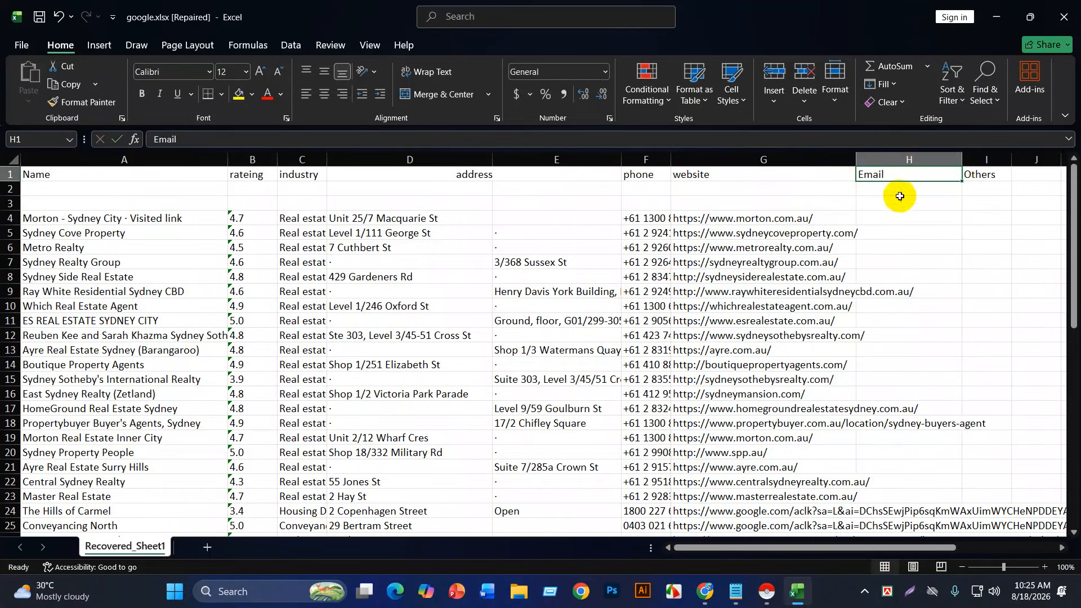
{"action": "key", "text": "Down"}
{"action": "key", "text": "Down"}
{"action": "left_click", "coordinate": [977, 188]}
{"action": "left_click", "coordinate": [988, 224]}
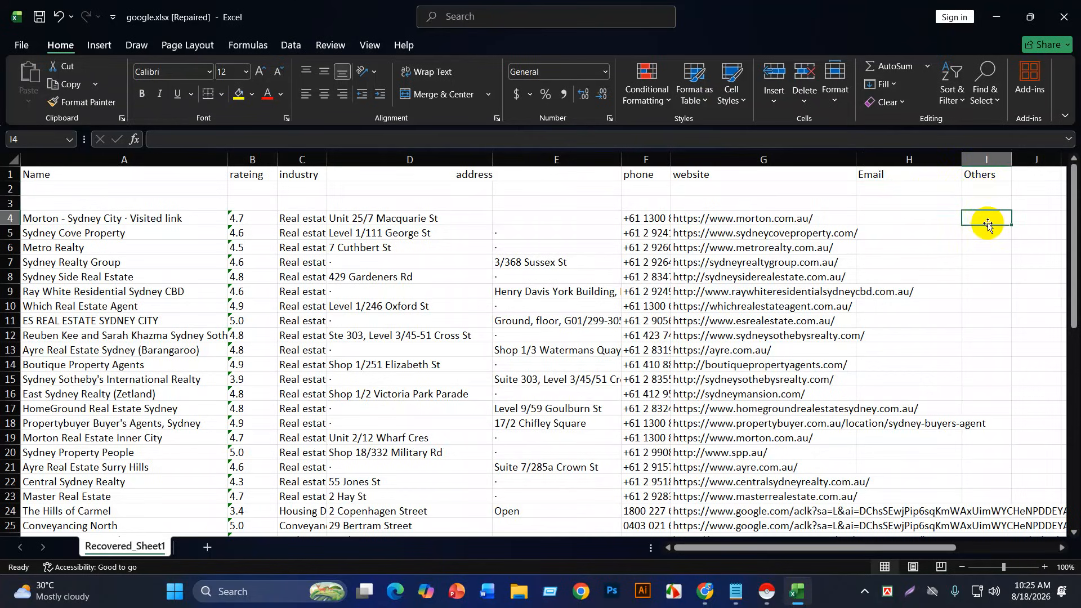
{"action": "double_click", "coordinate": [772, 221]}
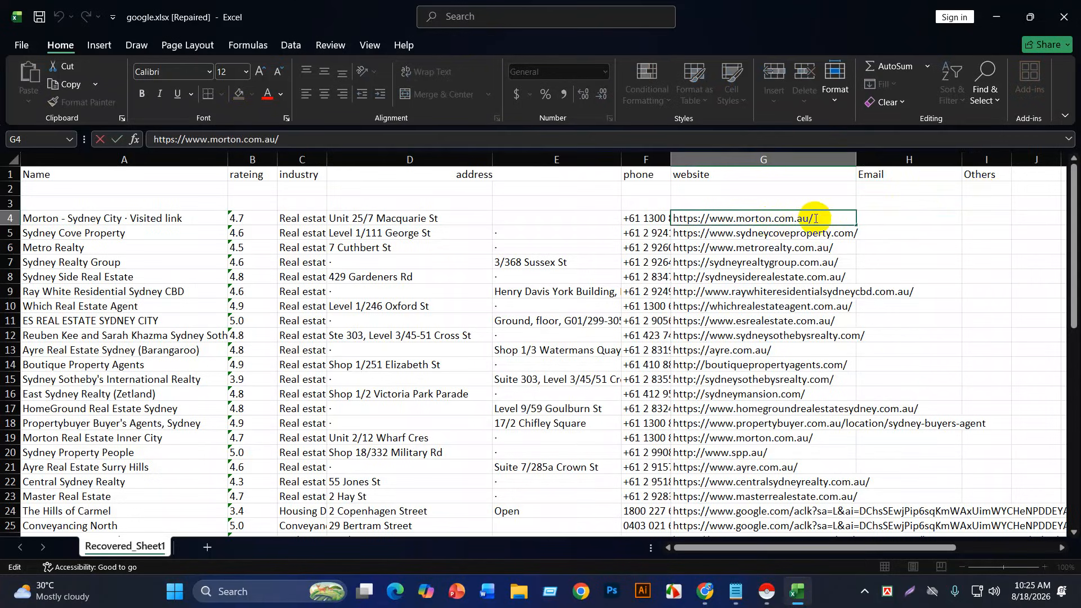
{"action": "left_click_drag", "start_coordinate": [815, 217], "coordinate": [668, 218]}
{"action": "key", "text": "ctrl+c"}
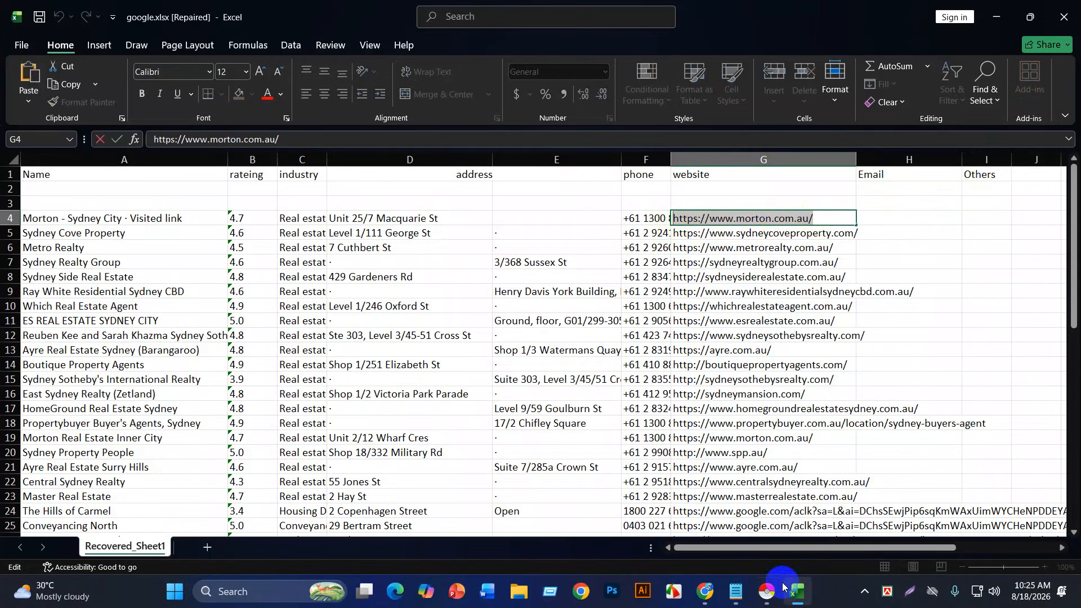
Step: Open Morton's website morton.com.au in a new Chrome tab and copy its contact email
{"action": "left_click", "coordinate": [623, 510]}
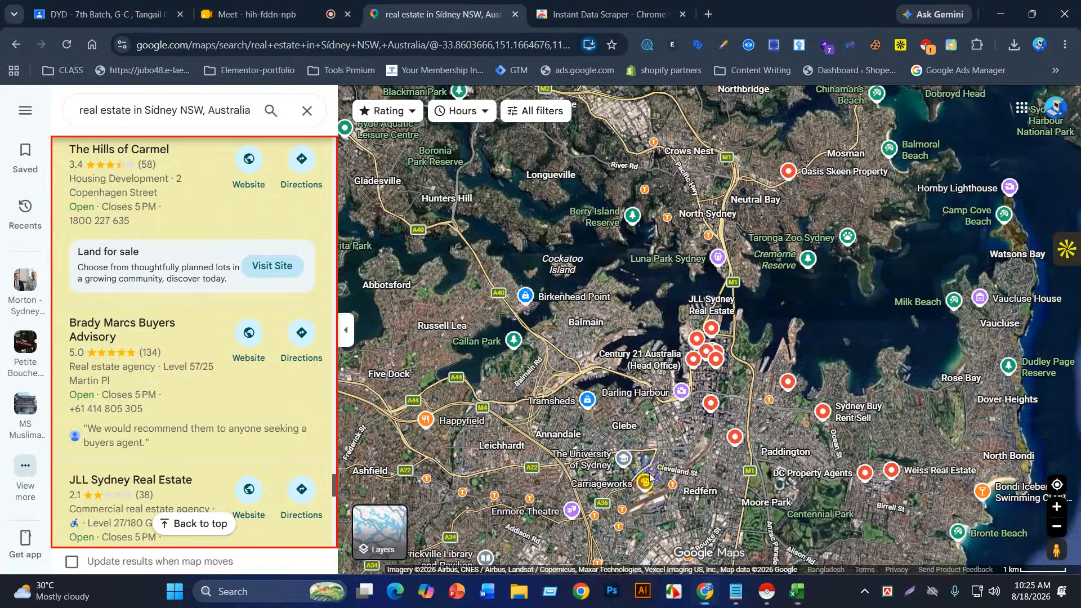
{"action": "left_click", "coordinate": [708, 14]}
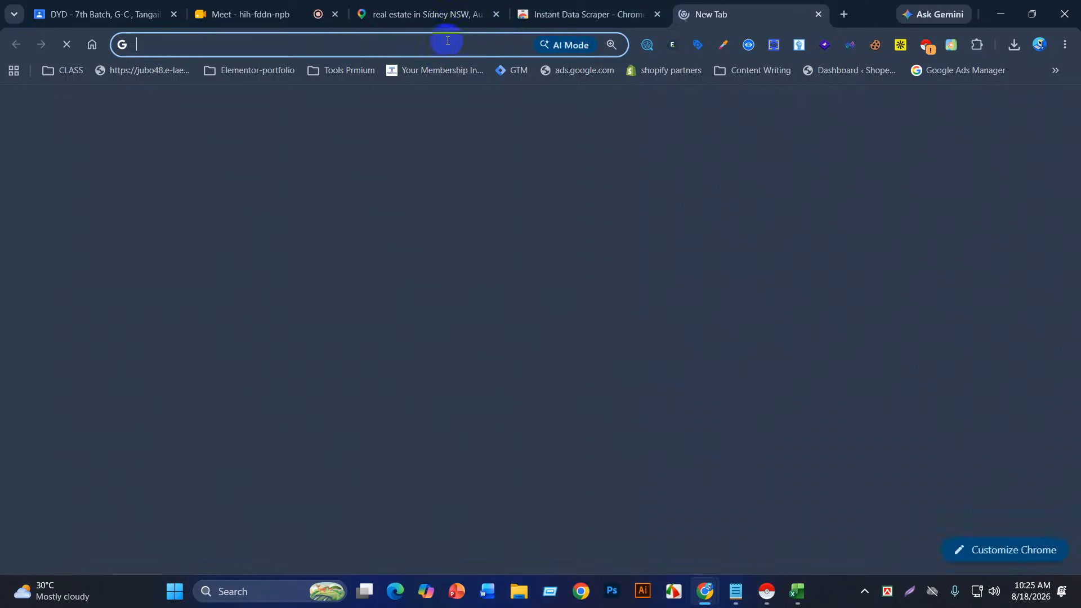
{"action": "left_click", "coordinate": [439, 41]}
{"action": "key", "text": "ctrl+v"}
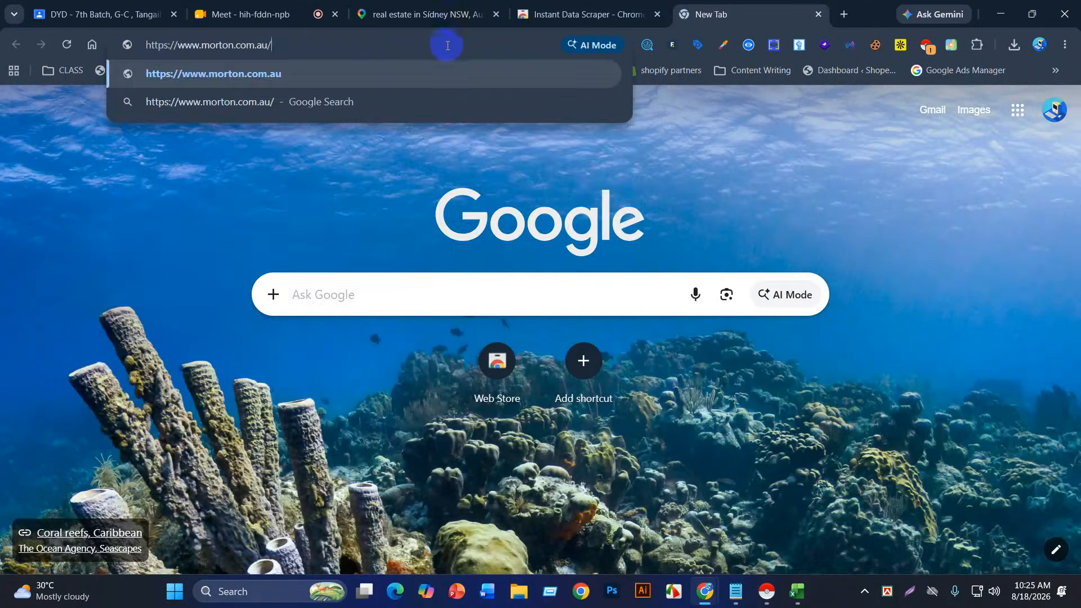
{"action": "left_click", "coordinate": [475, 65]}
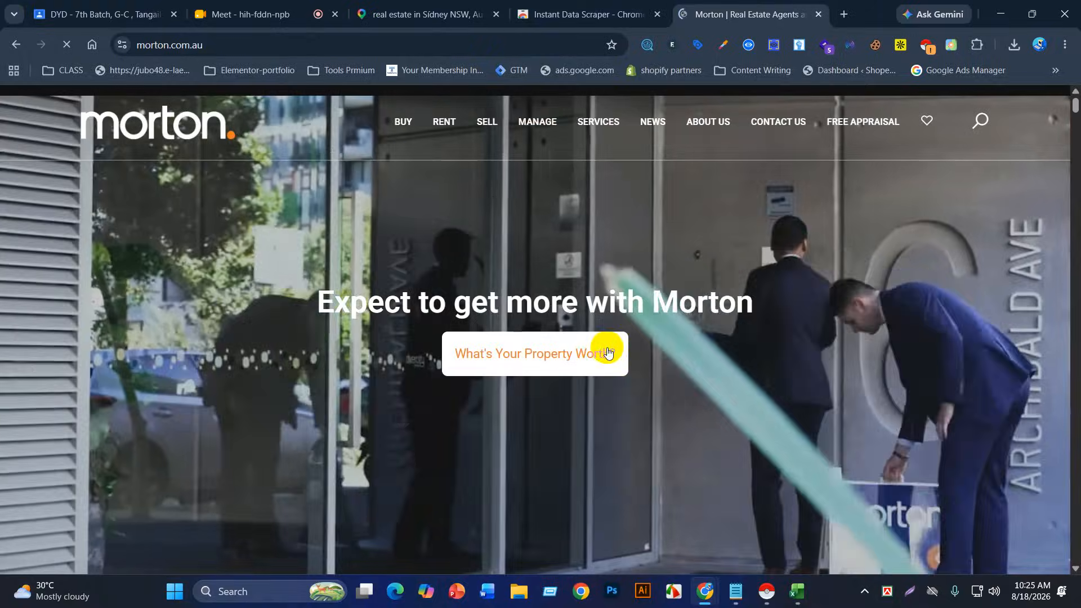
{"action": "scroll", "coordinate": [605, 351], "scroll_direction": "down", "scroll_amount": 10}
{"action": "scroll", "coordinate": [608, 349], "scroll_direction": "down", "scroll_amount": 20}
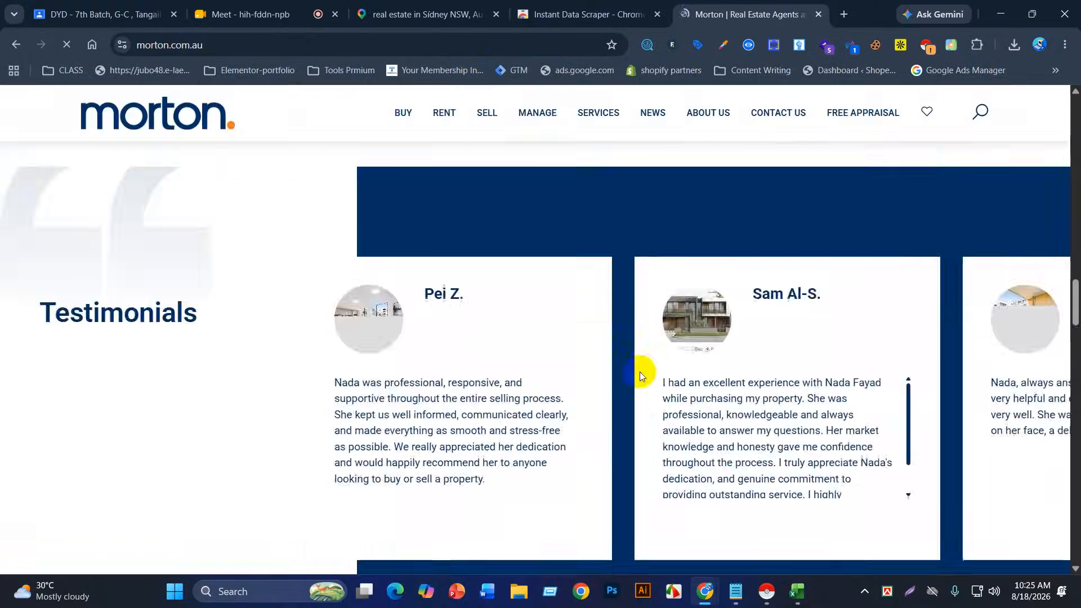
{"action": "scroll", "coordinate": [636, 406], "scroll_direction": "down", "scroll_amount": 10}
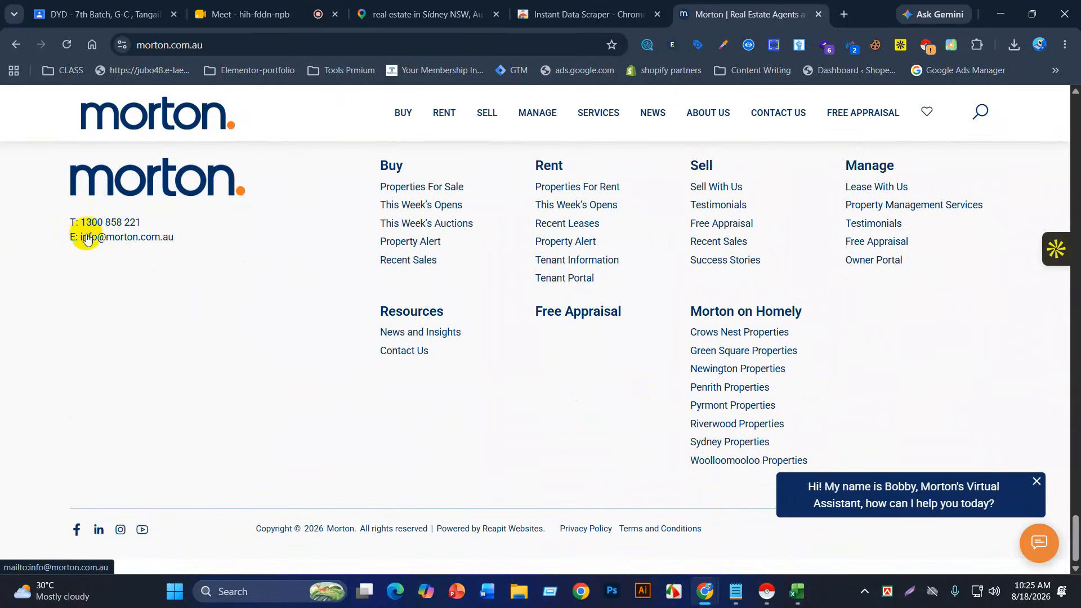
{"action": "left_click_drag", "start_coordinate": [201, 238], "coordinate": [83, 237]}
{"action": "key", "text": "ctrl+c"}
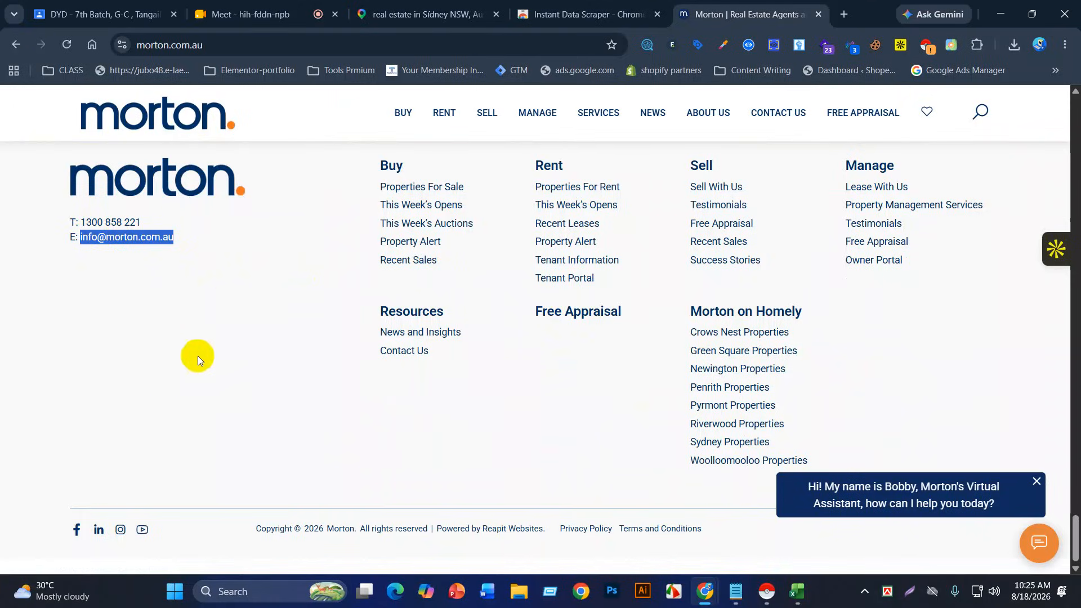
Step: Open Morton's Facebook page in a new tab and paste the email into H4
{"action": "right_click", "coordinate": [77, 528]}
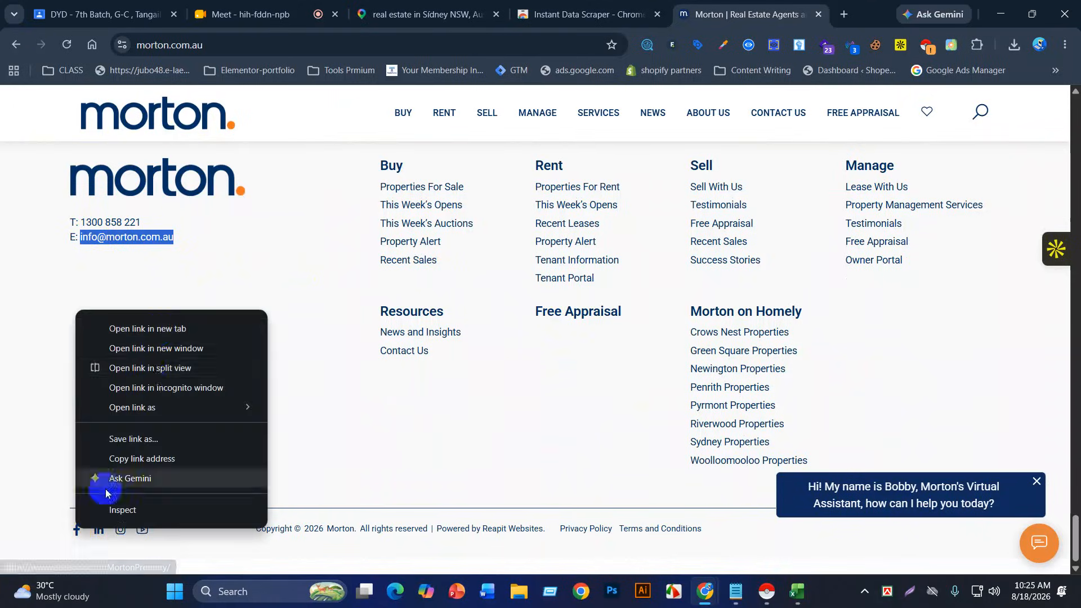
{"action": "left_click", "coordinate": [148, 329]}
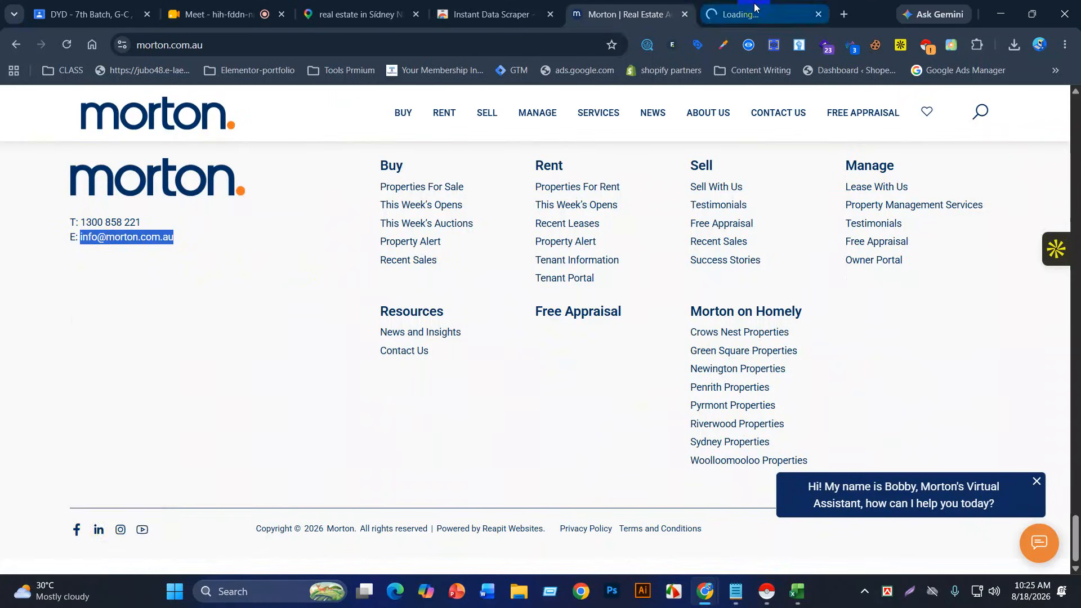
{"action": "left_click", "coordinate": [754, 10]}
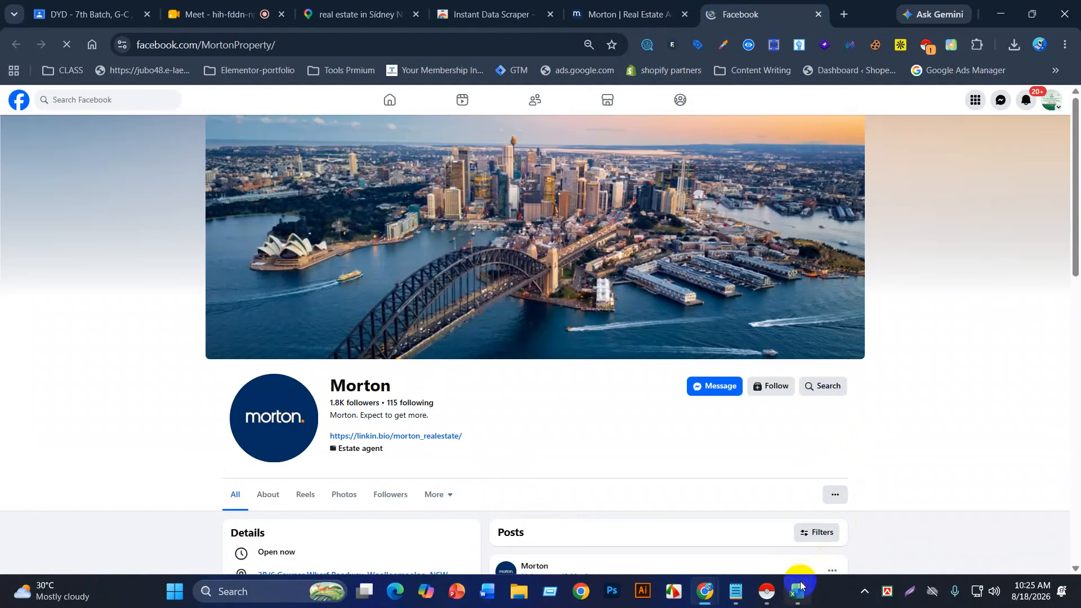
{"action": "left_click", "coordinate": [799, 588]}
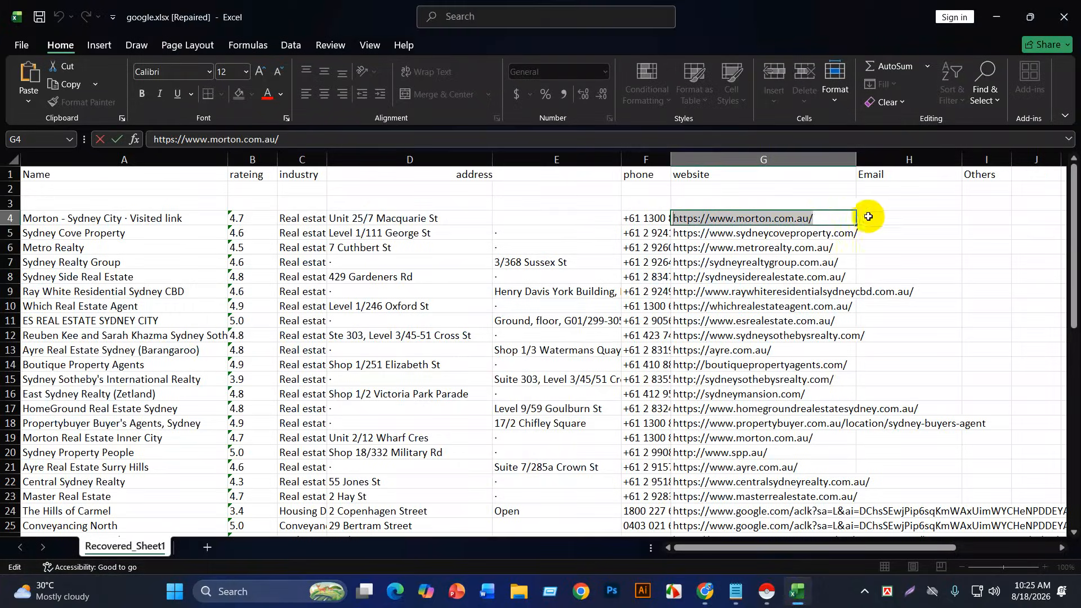
{"action": "left_click", "coordinate": [890, 216]}
{"action": "key", "text": "ctrl+v"}
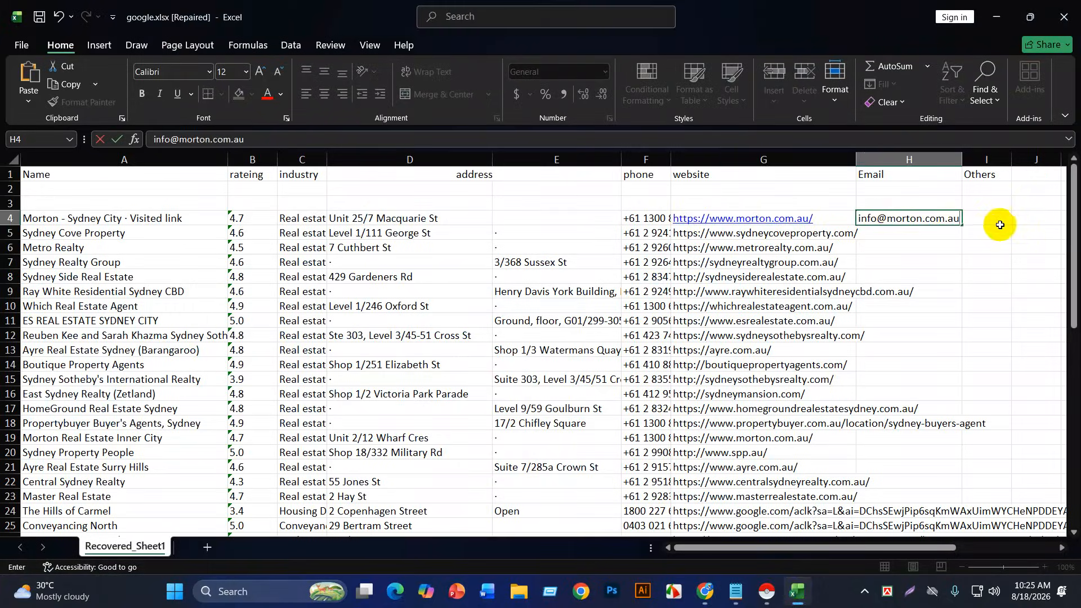
{"action": "left_click", "coordinate": [995, 221]}
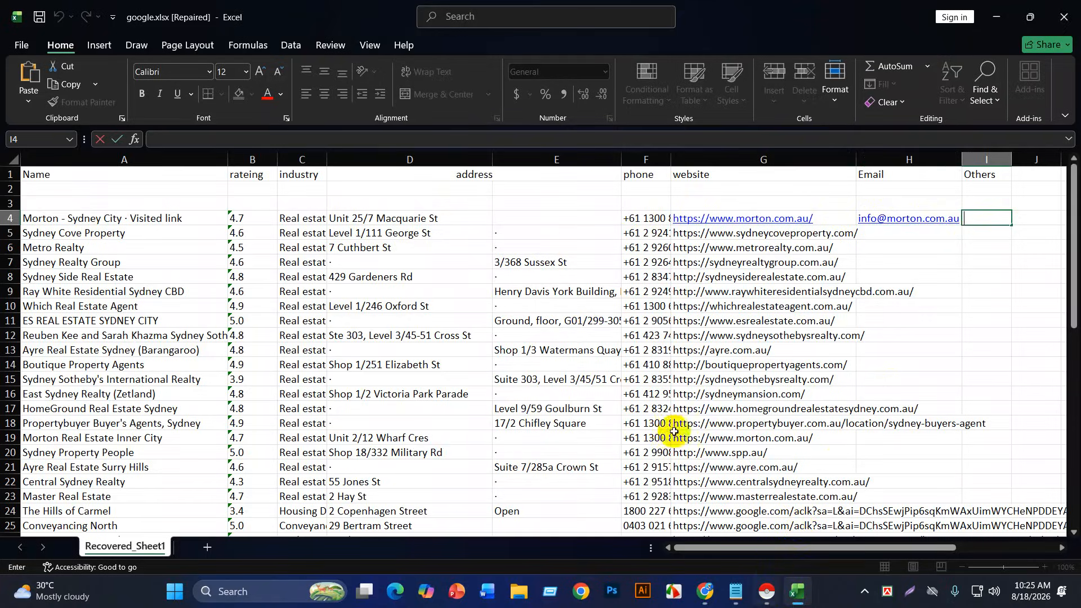
Step: Copy the Facebook page's web address and return to the google.xlsx workbook
{"action": "left_click", "coordinate": [711, 593]}
{"action": "left_click", "coordinate": [625, 561]}
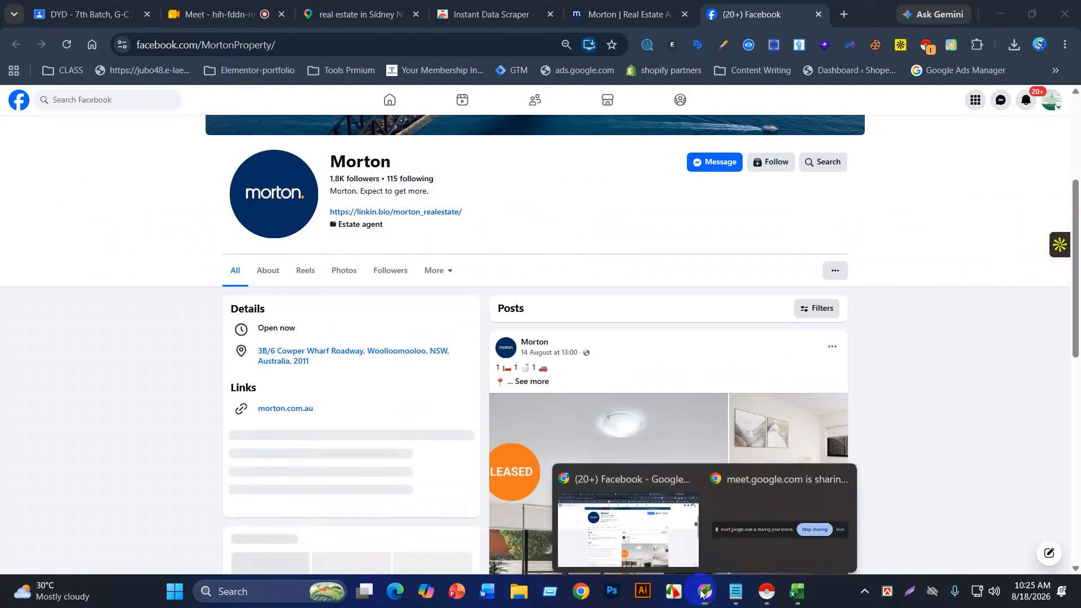
{"action": "left_click", "coordinate": [645, 543]}
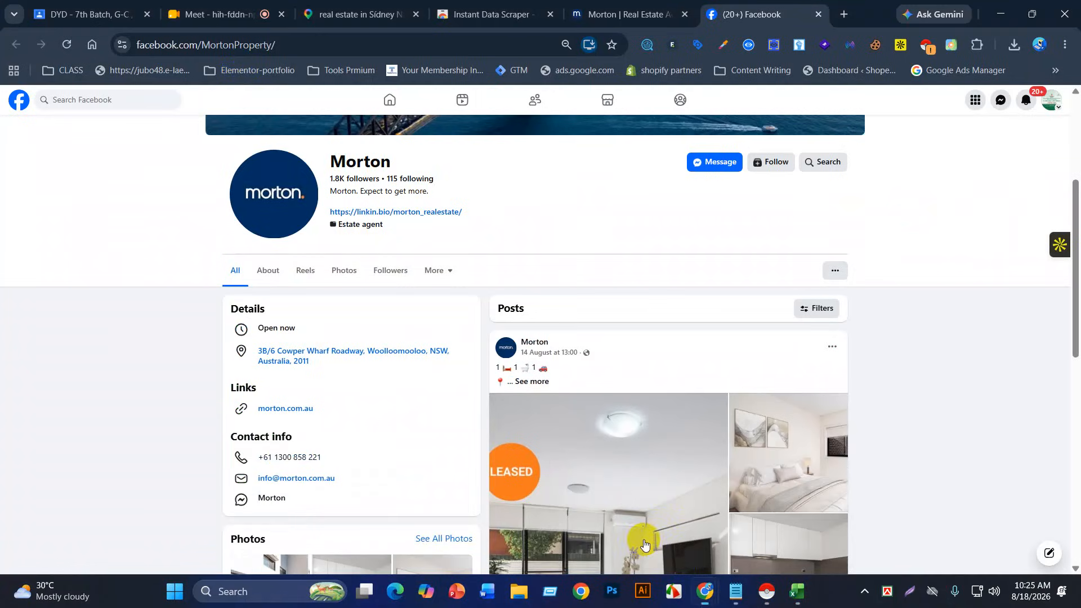
{"action": "left_click", "coordinate": [298, 44]}
{"action": "key", "text": "ctrl+c"}
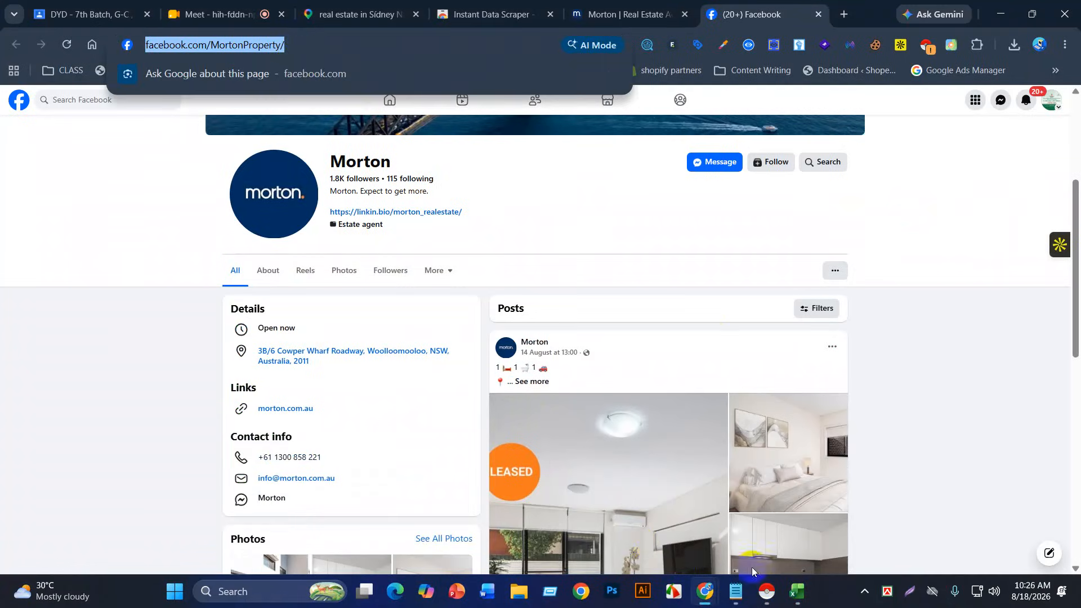
{"action": "mouse_move", "coordinate": [796, 591]}
{"action": "left_click", "coordinate": [798, 549]}
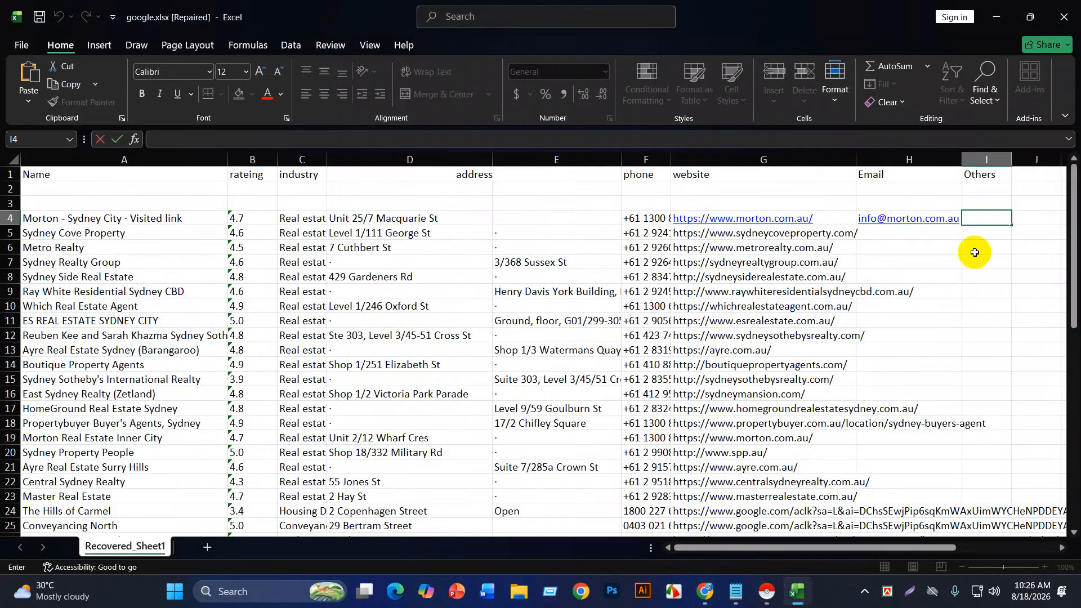
Step: Paste Morton's Facebook link into cell I4 and restore the Excel window size
{"action": "key", "text": "ctrl+v"}
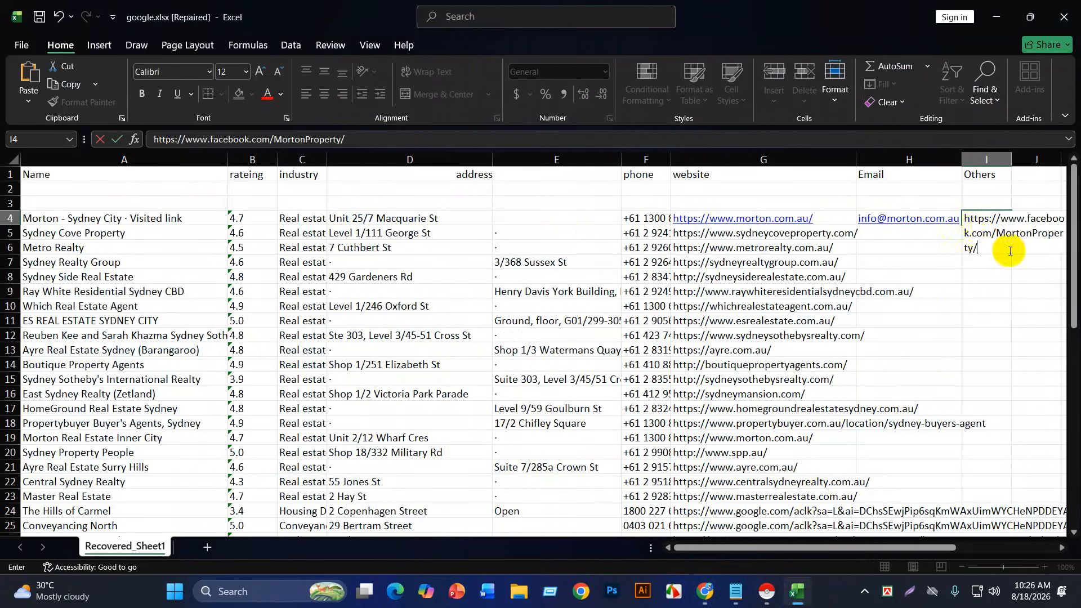
{"action": "left_click", "coordinate": [998, 279]}
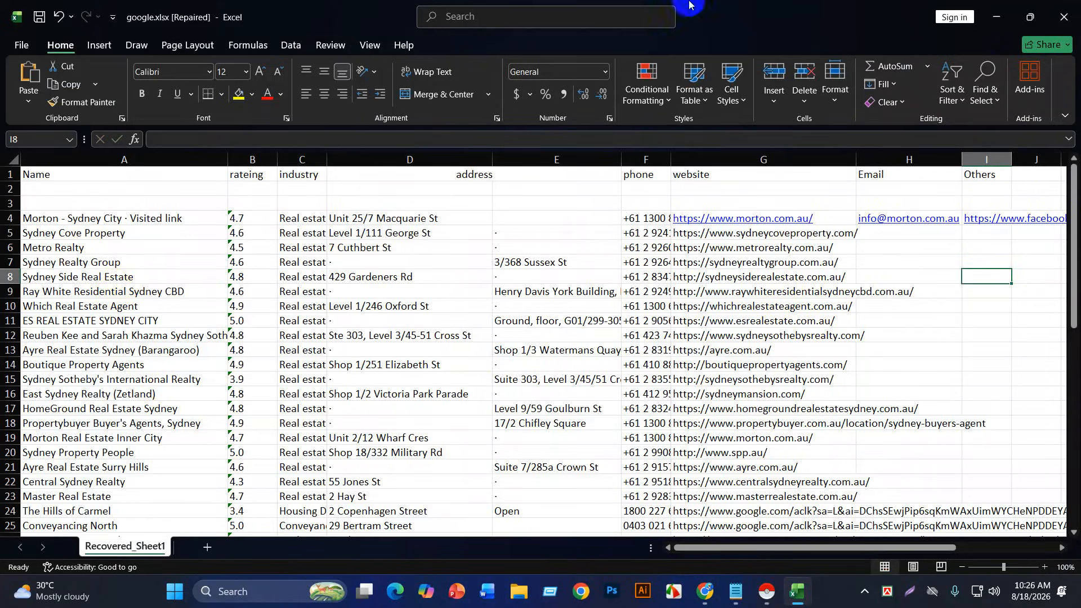
{"action": "double_click", "coordinate": [984, 16]}
Step: Search the Chrome Web Store for 'map', open Maps Scraper & Map data extractor, then return to Maps
{"action": "left_click", "coordinate": [993, 13]}
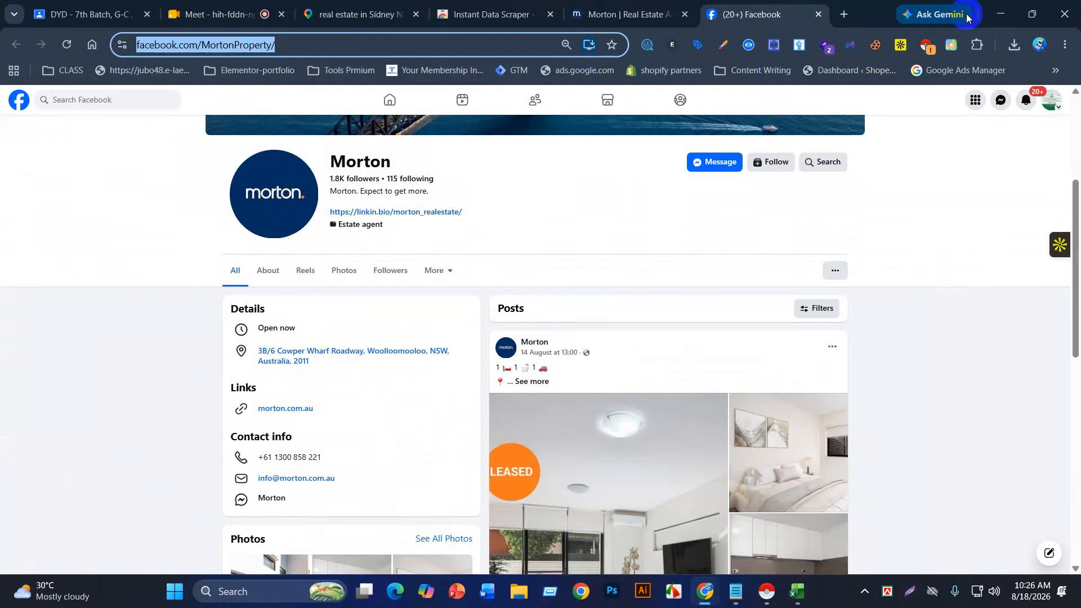
{"action": "left_click", "coordinate": [502, 16]}
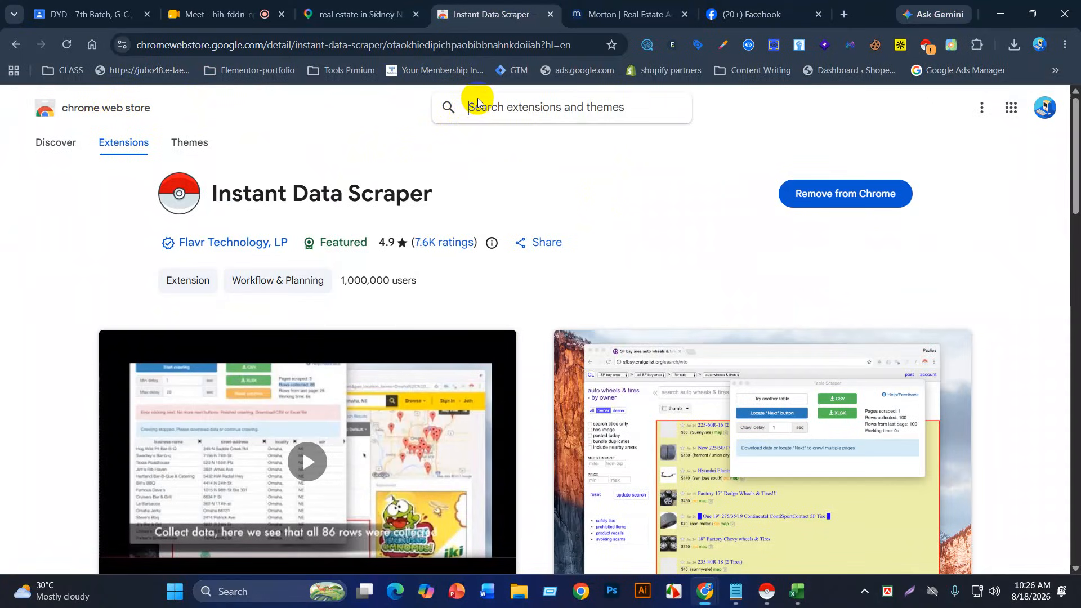
{"action": "type", "text": "map"}
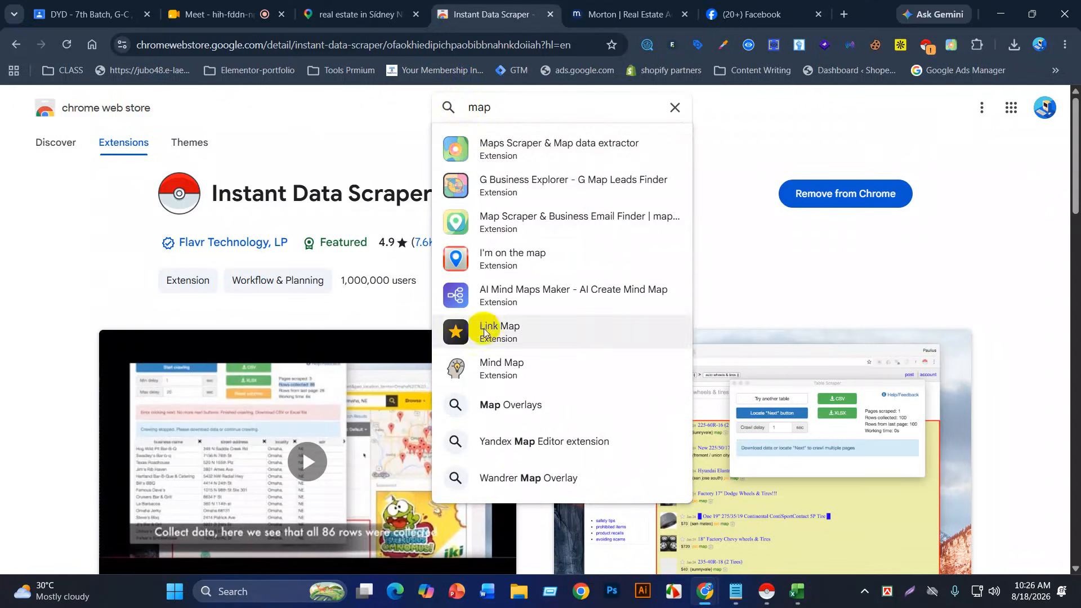
{"action": "left_click", "coordinate": [461, 151]}
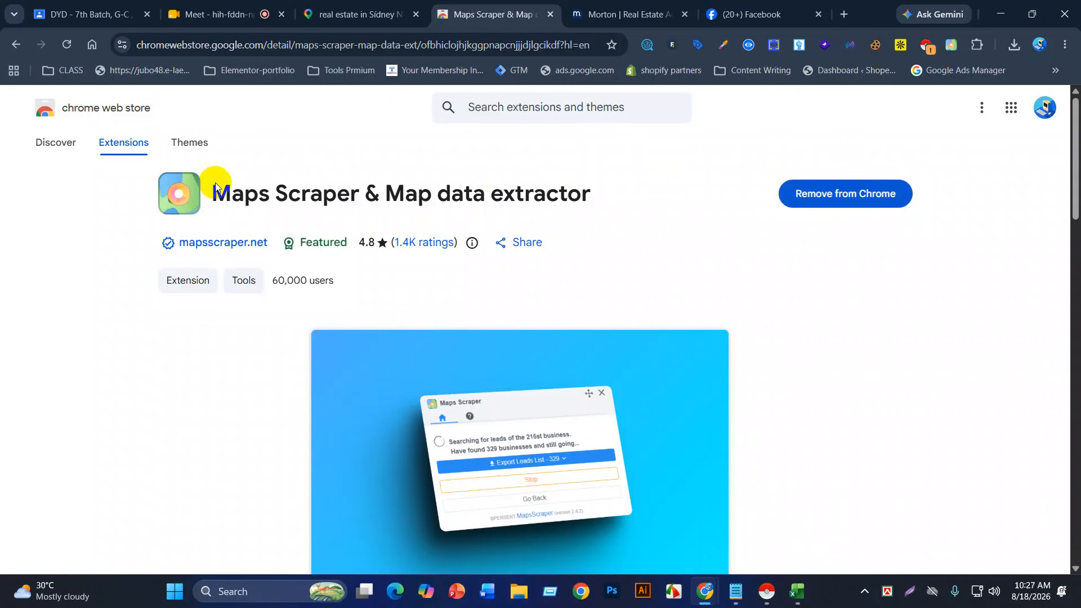
{"action": "left_click", "coordinate": [361, 14]}
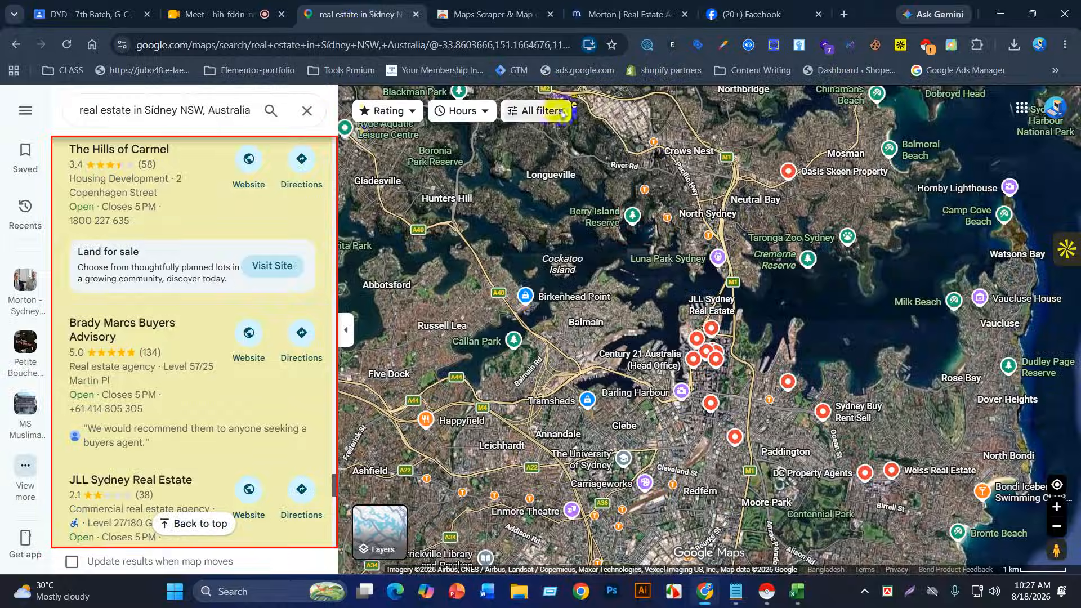
Step: Reload the Sydney real estate results, check installed extensions, and launch Maps Scraper from the toolbar
{"action": "left_click", "coordinate": [65, 44]}
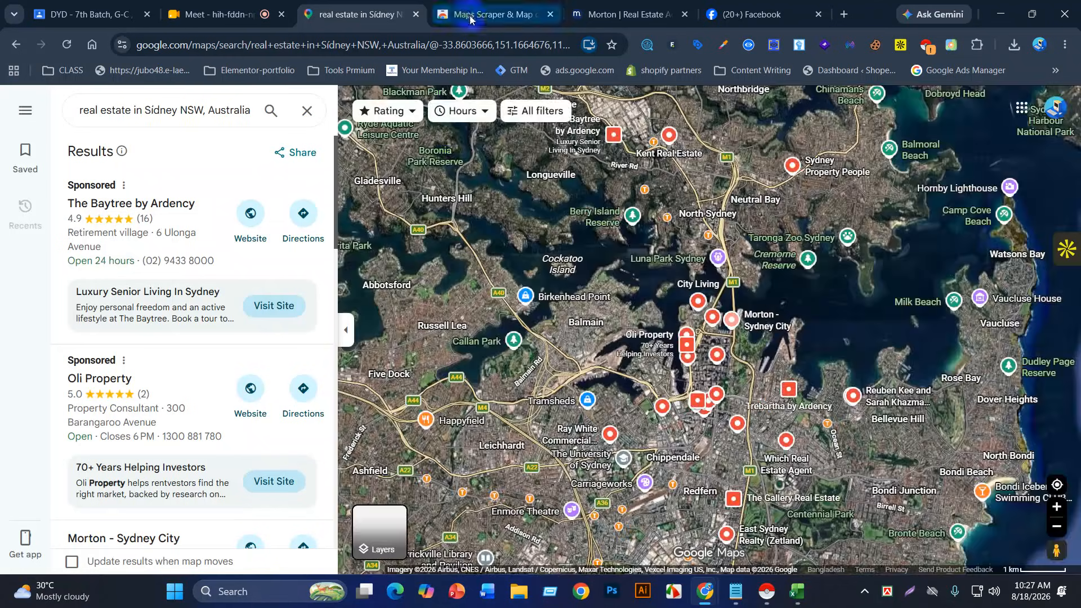
{"action": "left_click", "coordinate": [490, 14]}
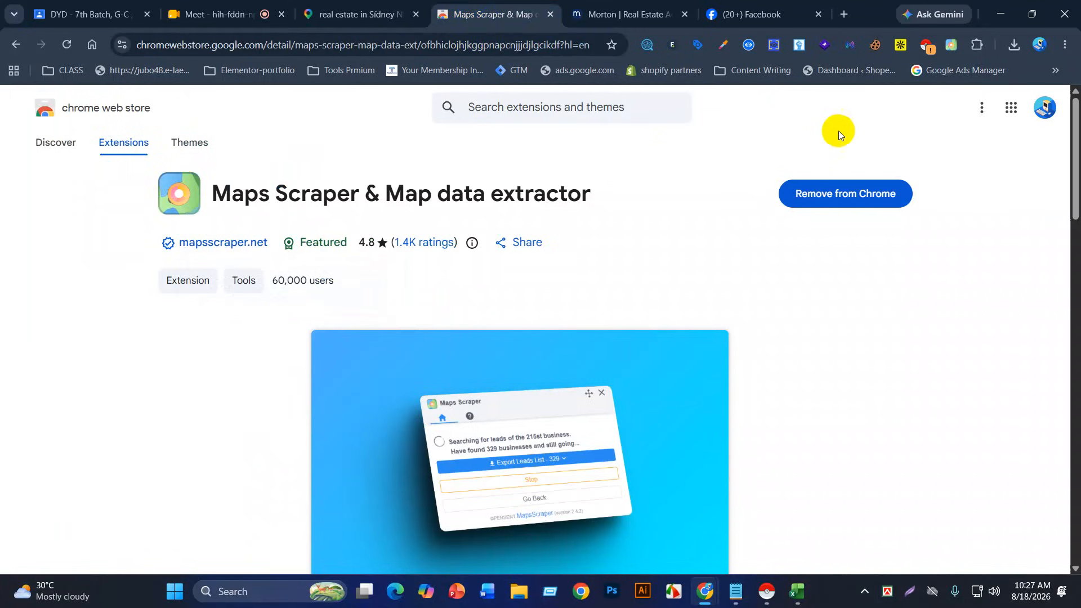
{"action": "left_click", "coordinate": [977, 44]}
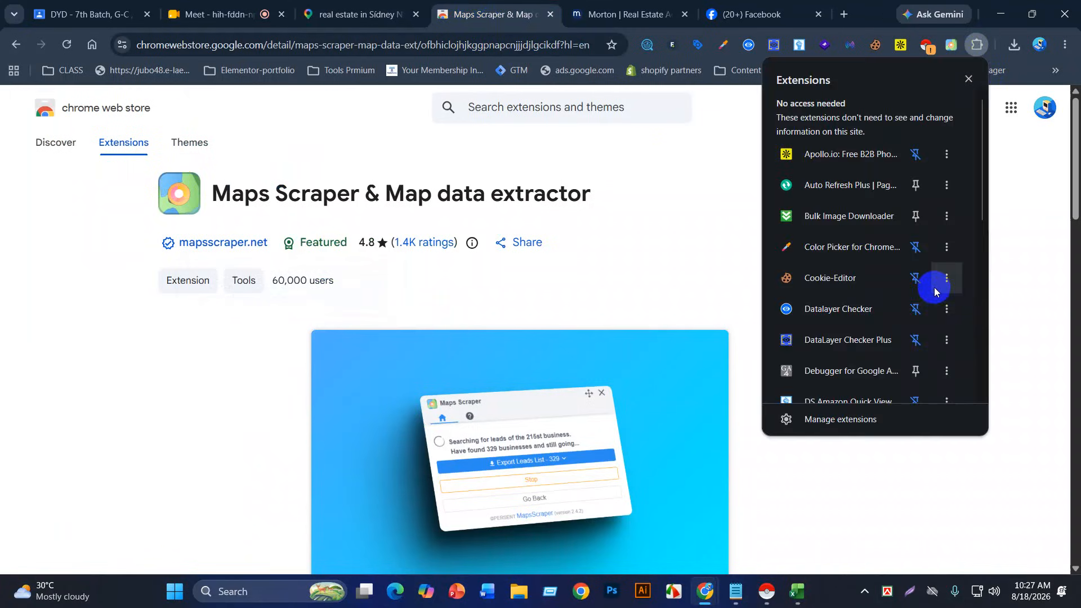
{"action": "scroll", "coordinate": [895, 332], "scroll_direction": "down", "scroll_amount": 3}
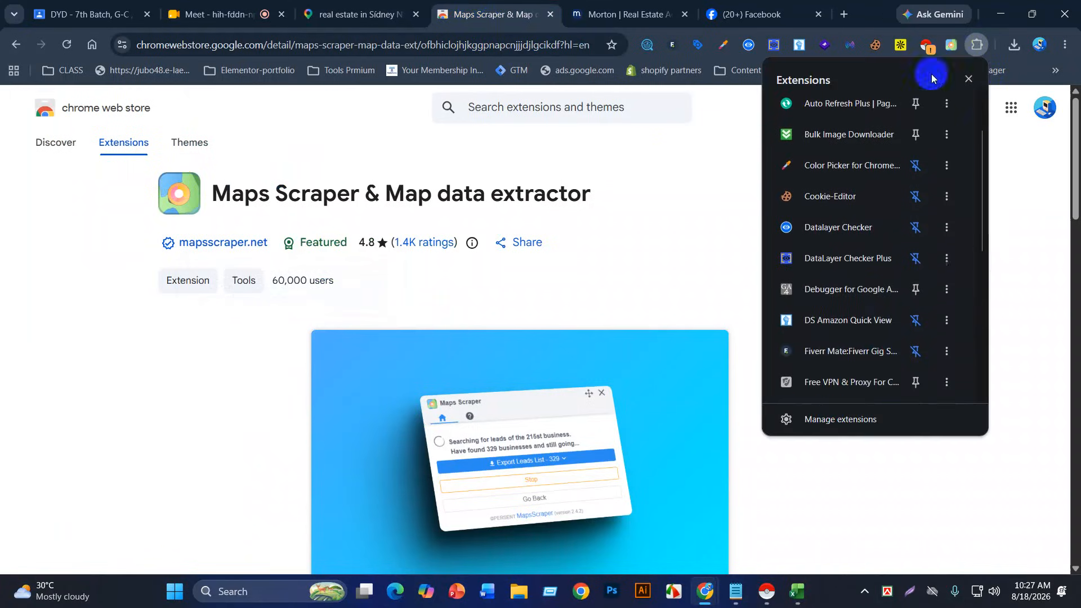
{"action": "left_click", "coordinate": [387, 25]}
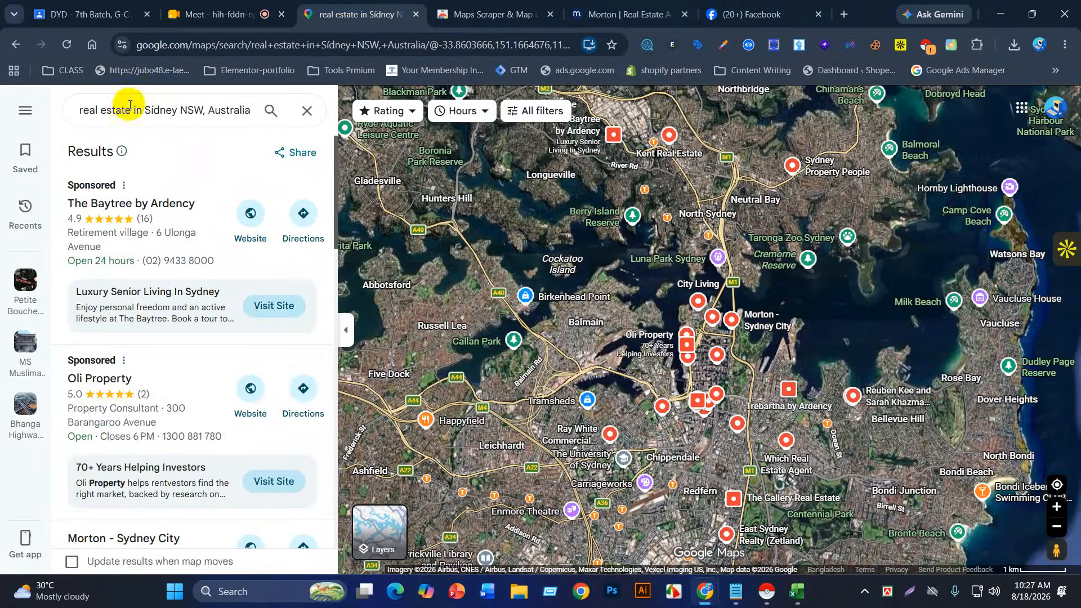
{"action": "left_click", "coordinate": [950, 45]}
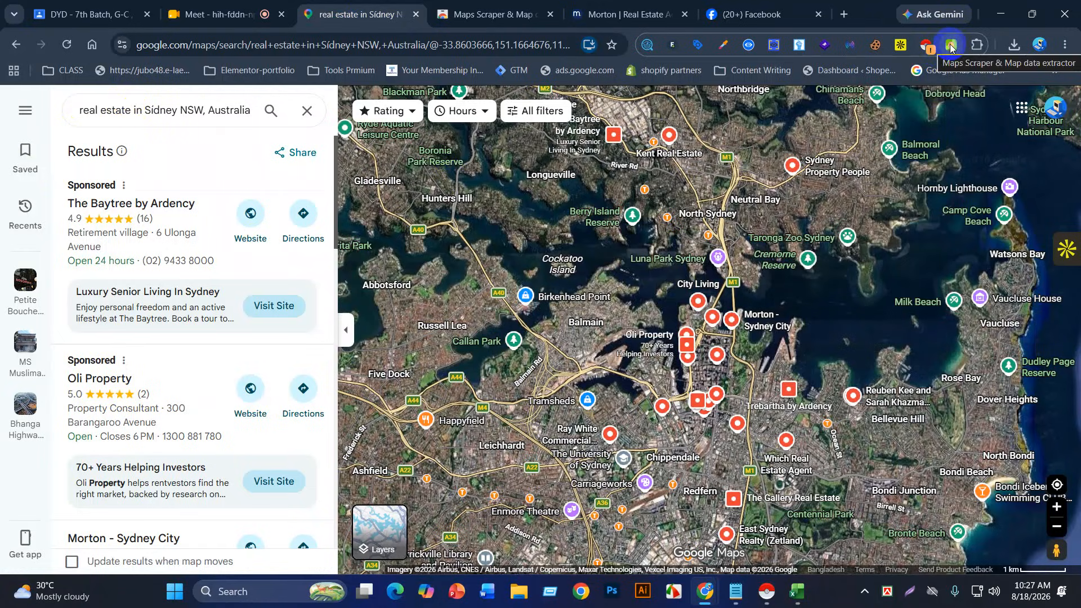
Step: Open Bing Maps via Maps Scraper and copy the Google Maps real estate query
{"action": "left_click", "coordinate": [950, 45]}
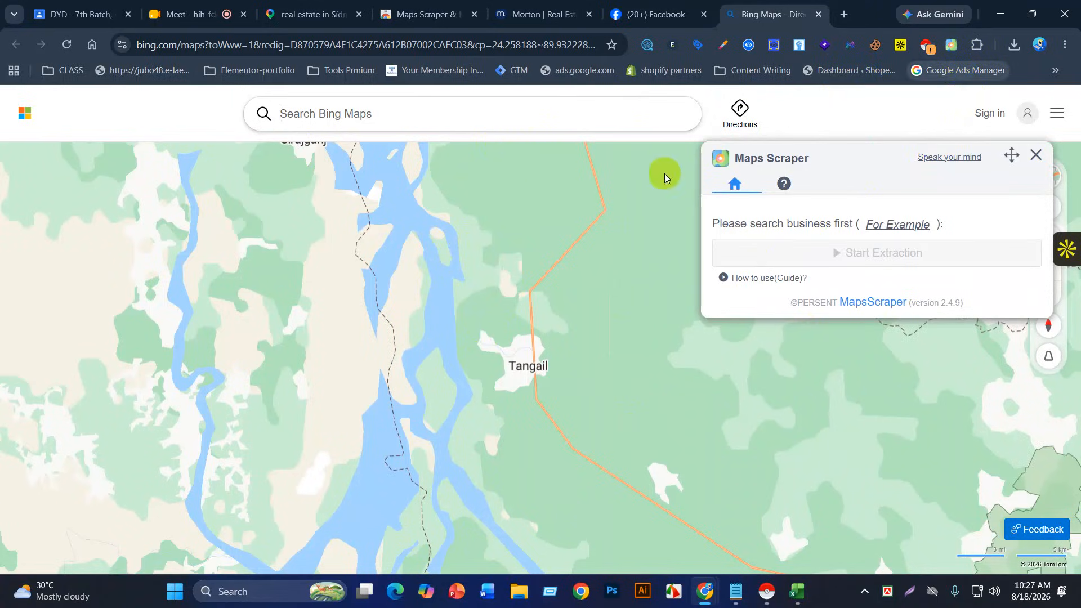
{"action": "left_click", "coordinate": [392, 119]}
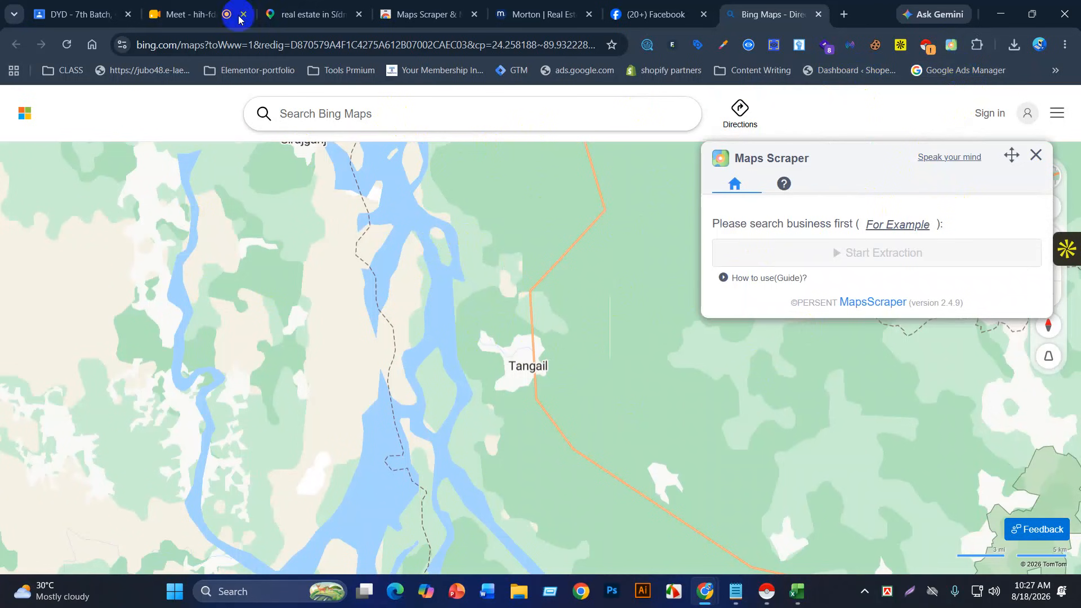
{"action": "left_click", "coordinate": [309, 14]}
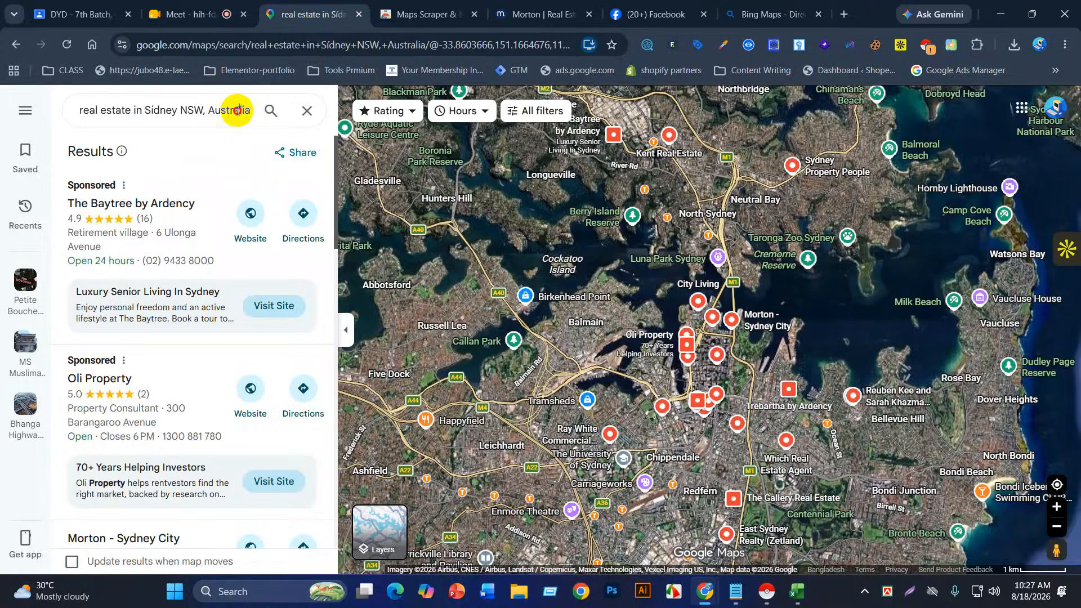
{"action": "left_click", "coordinate": [226, 113]}
{"action": "key", "text": "ctrl+a"}
{"action": "key", "text": "ctrl+c"}
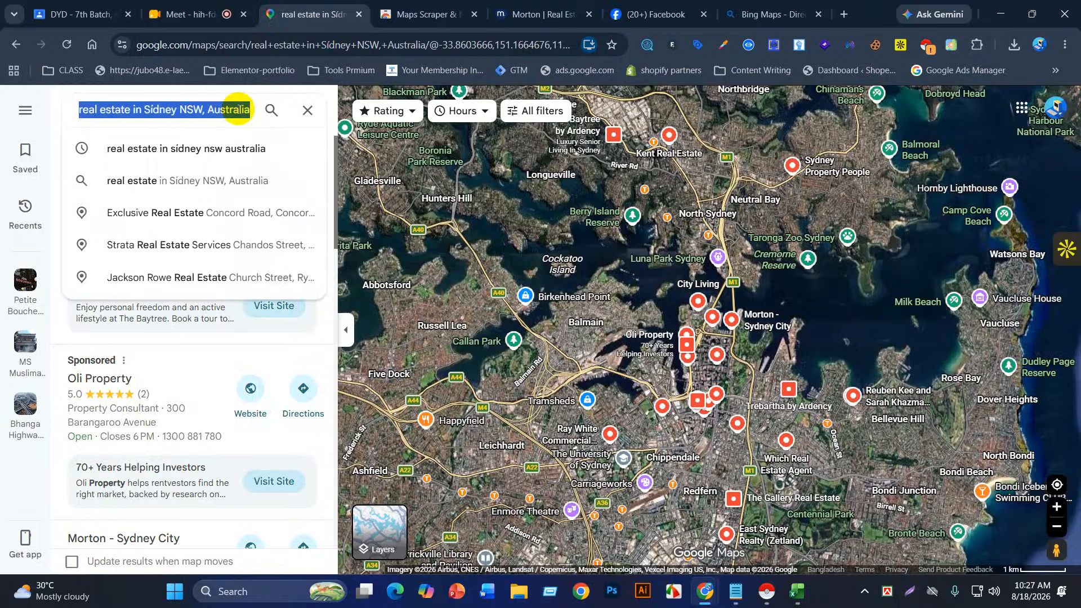
Step: Paste 'real estate in Sydney NSW, Australia' into Bing's search box and run it
{"action": "left_click", "coordinate": [769, 14]}
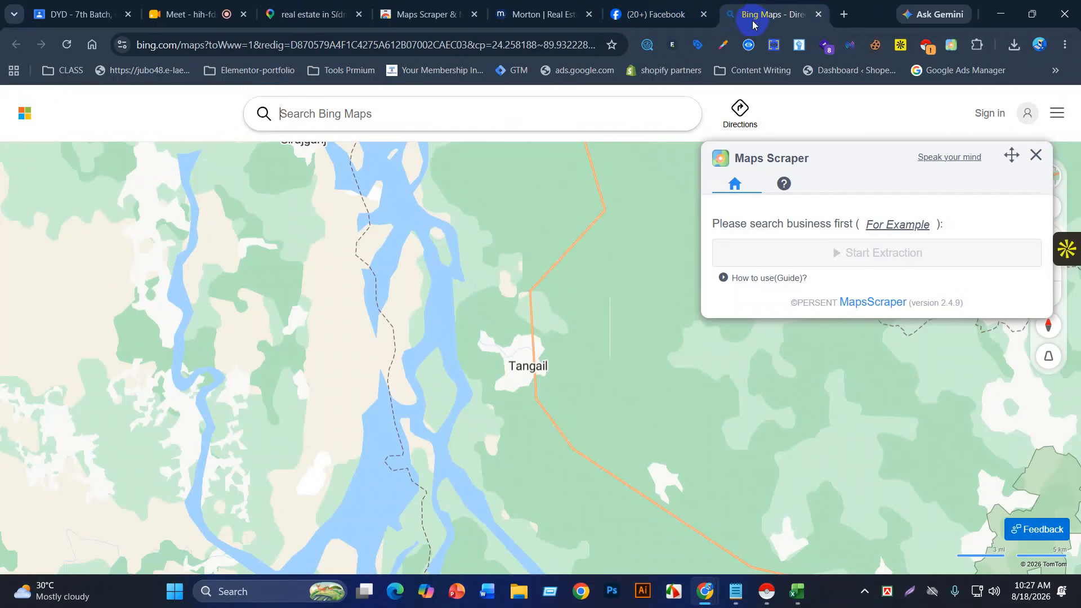
{"action": "left_click", "coordinate": [390, 119]}
{"action": "key", "text": "ctrl+v"}
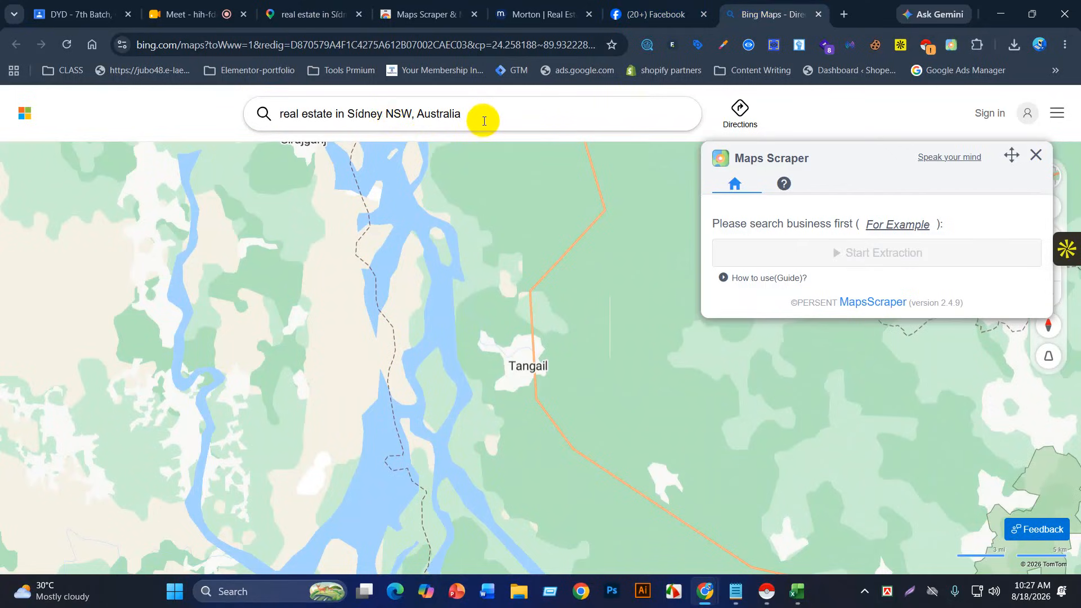
{"action": "key", "text": "Return"}
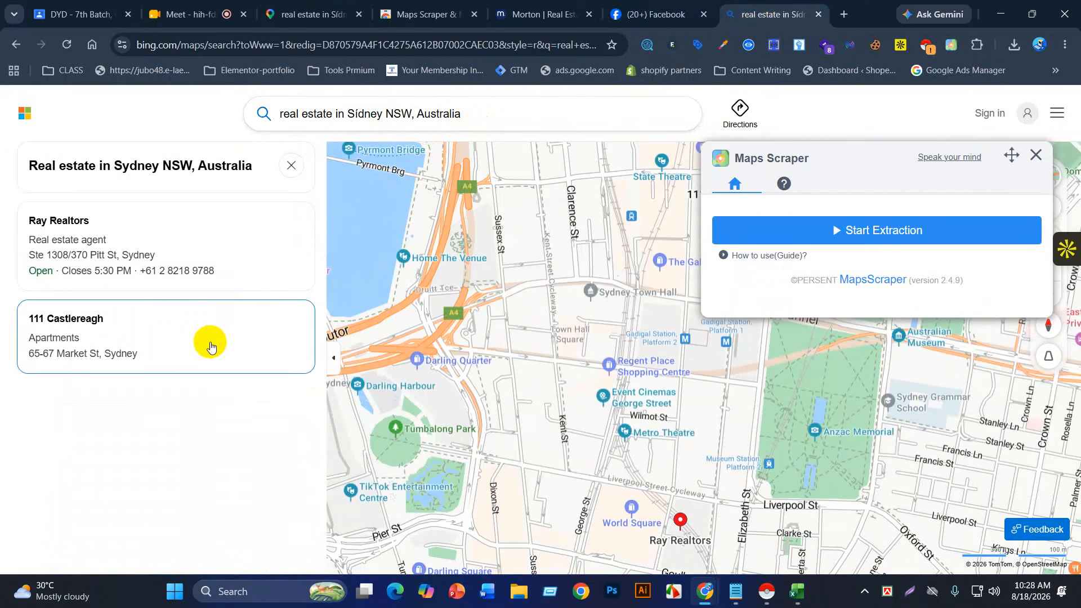
{"action": "scroll", "coordinate": [595, 447], "scroll_direction": "down", "scroll_amount": 2}
{"action": "scroll", "coordinate": [618, 482], "scroll_direction": "down", "scroll_amount": 3}
{"action": "scroll", "coordinate": [589, 470], "scroll_direction": "down", "scroll_amount": 3}
{"action": "scroll", "coordinate": [586, 472], "scroll_direction": "down", "scroll_amount": 3}
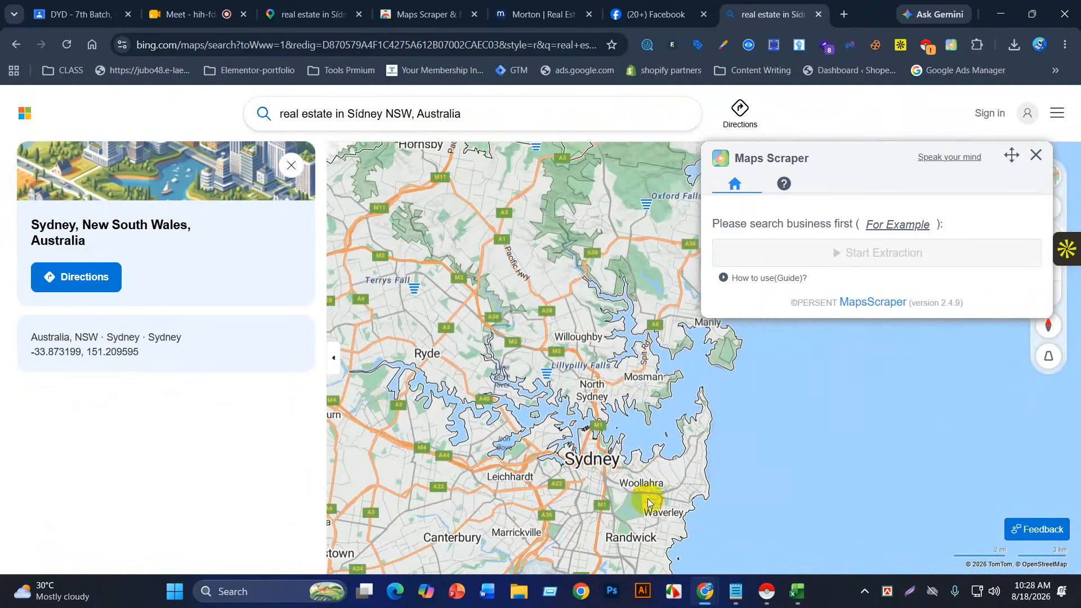
{"action": "scroll", "coordinate": [607, 489], "scroll_direction": "up", "scroll_amount": 3}
{"action": "scroll", "coordinate": [600, 394], "scroll_direction": "up", "scroll_amount": 4}
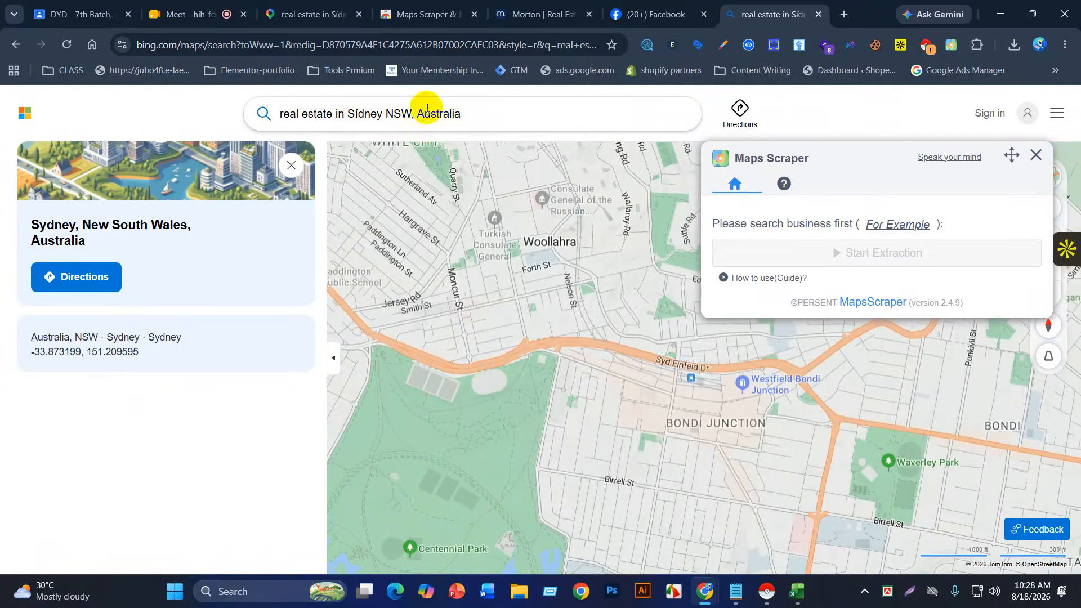
Step: Fix the misspelt query and pick the 'Real Estate near Sydney' suggestion
{"action": "left_click", "coordinate": [413, 114]}
{"action": "type", "text": ","}
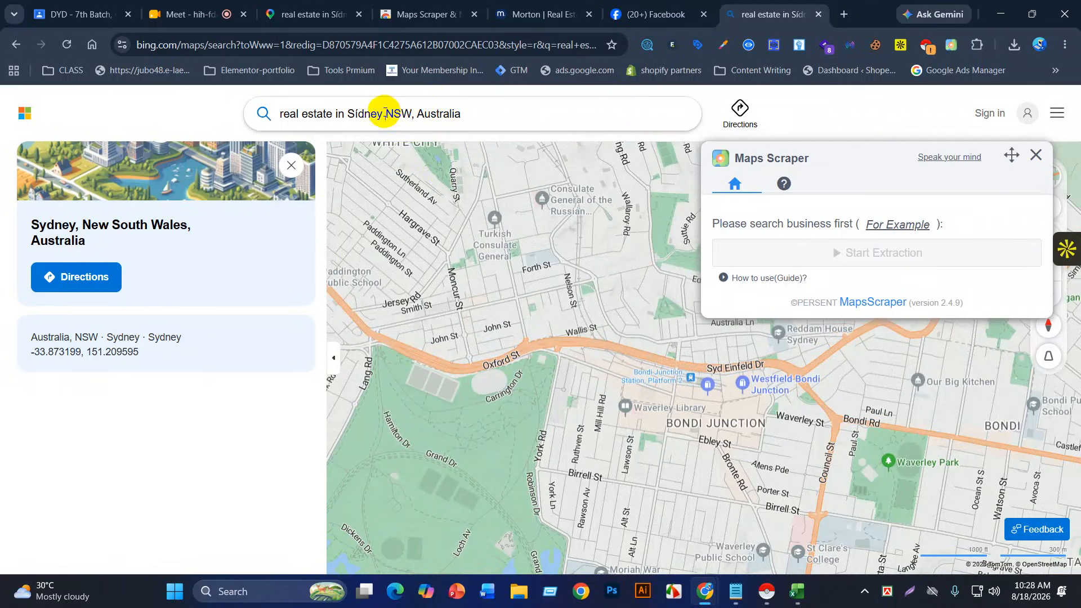
{"action": "left_click", "coordinate": [384, 113]}
{"action": "key", "text": "BackSpace"}
{"action": "type", "text": ","}
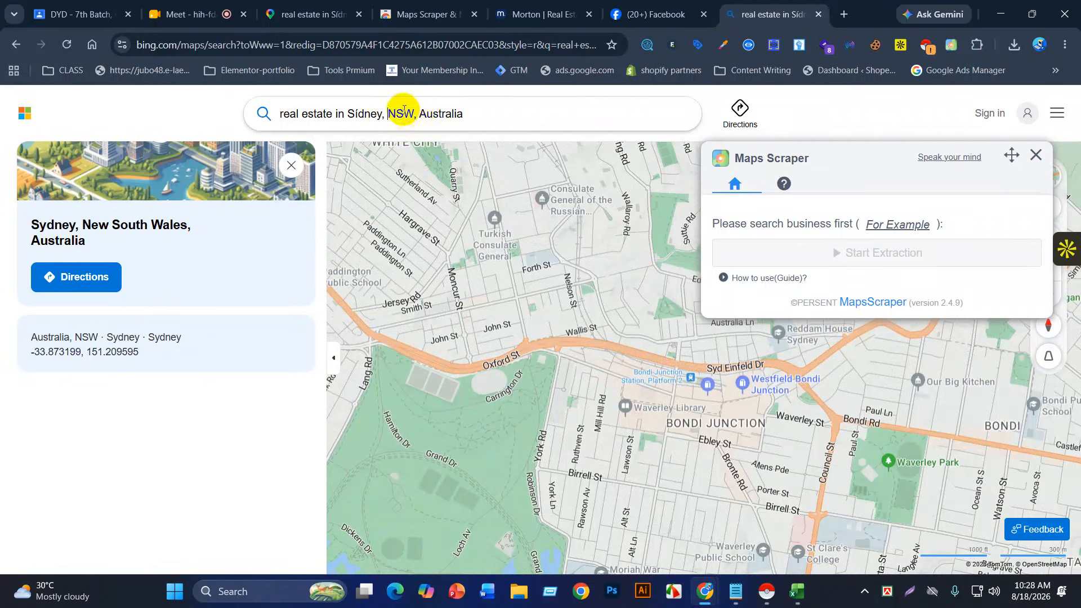
{"action": "left_click_drag", "start_coordinate": [388, 113], "coordinate": [485, 110]}
{"action": "key", "text": "BackSpace"}
{"action": "key", "text": "BackSpace"}
{"action": "key", "text": "BackSpace"}
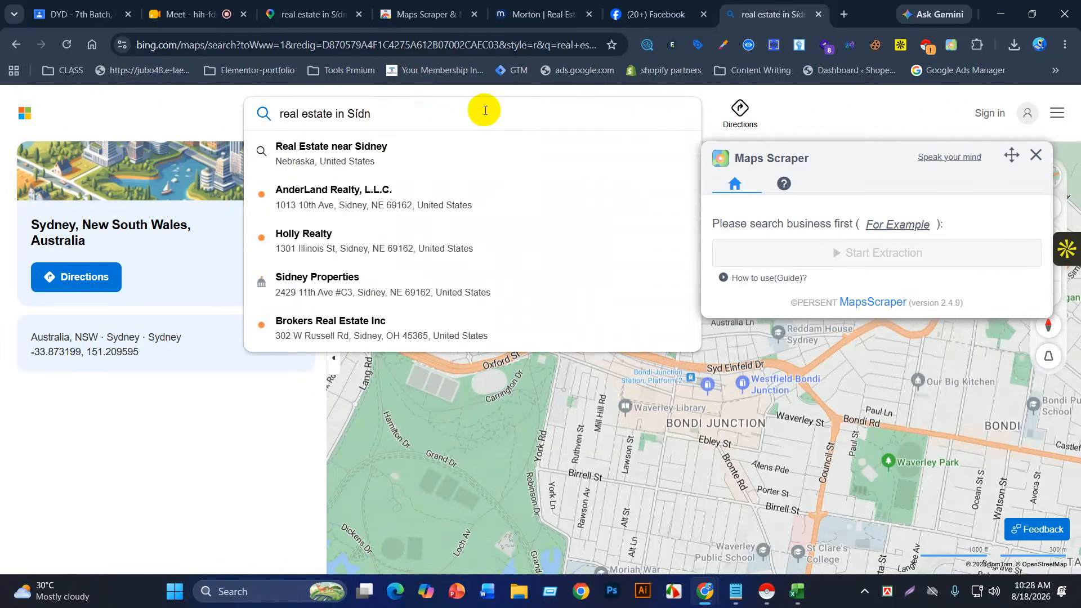
{"action": "key", "text": "BackSpace"}
{"action": "key", "text": "BackSpace"}
{"action": "key", "text": "BackSpace"}
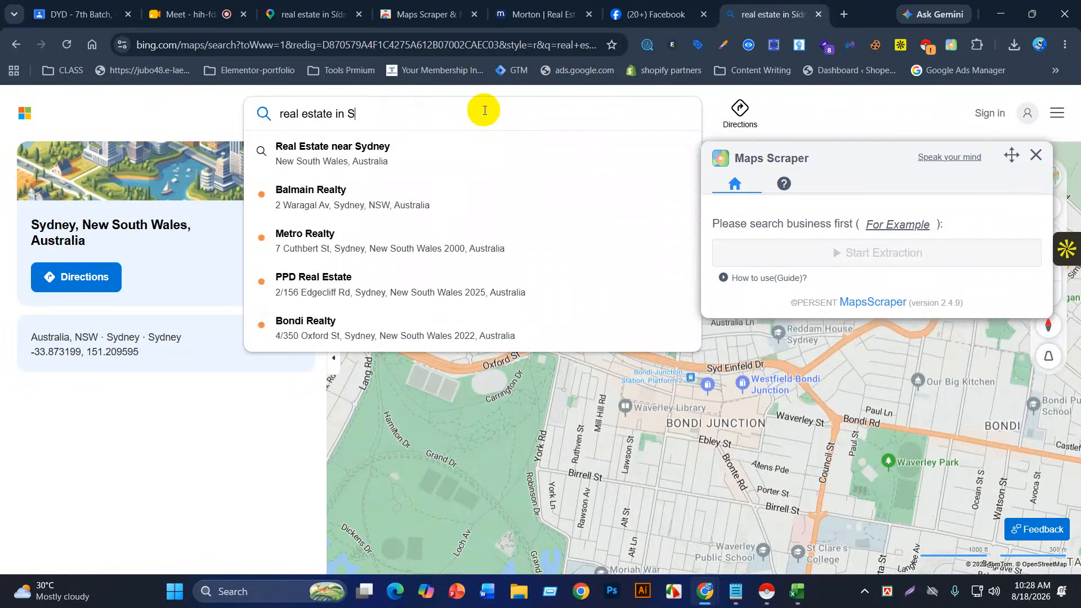
{"action": "type", "text": "ydney"}
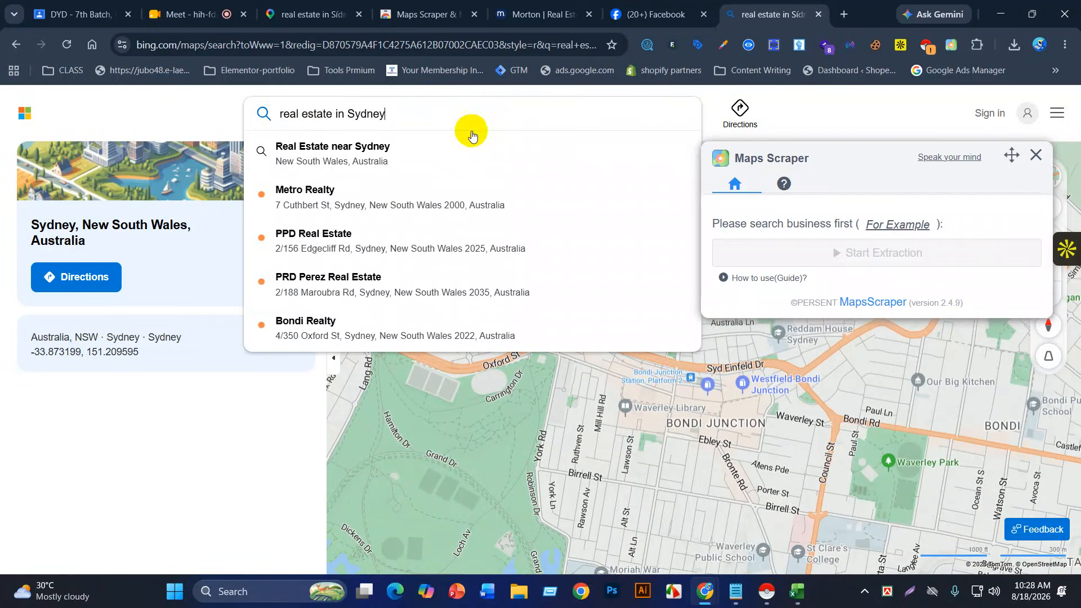
{"action": "left_click", "coordinate": [405, 168]}
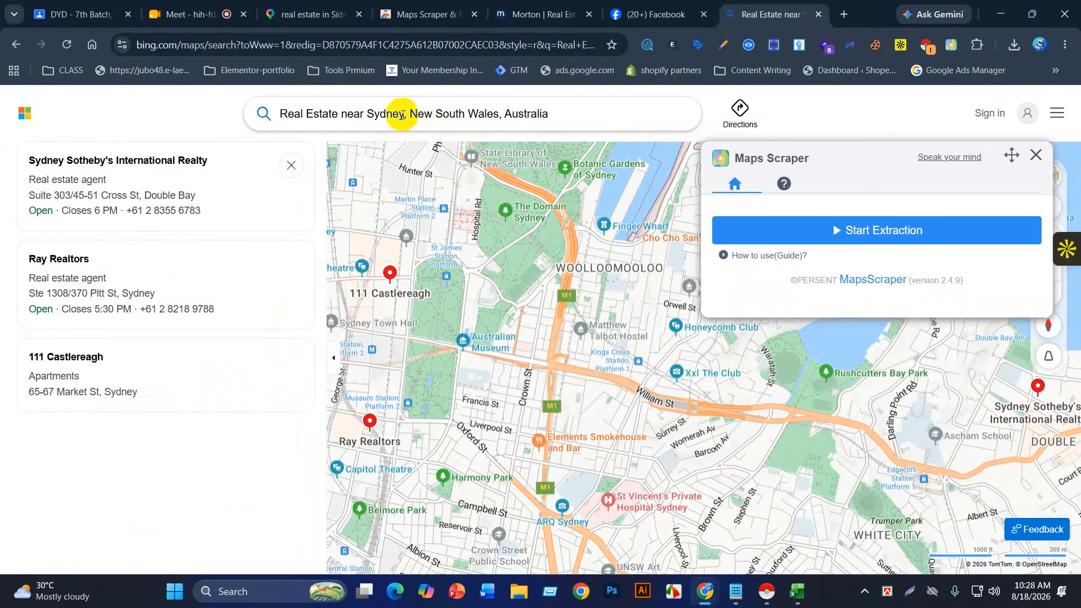
Step: Drop 'New South Wales, Australia' from the query, rerun it, and open Belong Realty
{"action": "left_click_drag", "start_coordinate": [408, 114], "coordinate": [598, 118]}
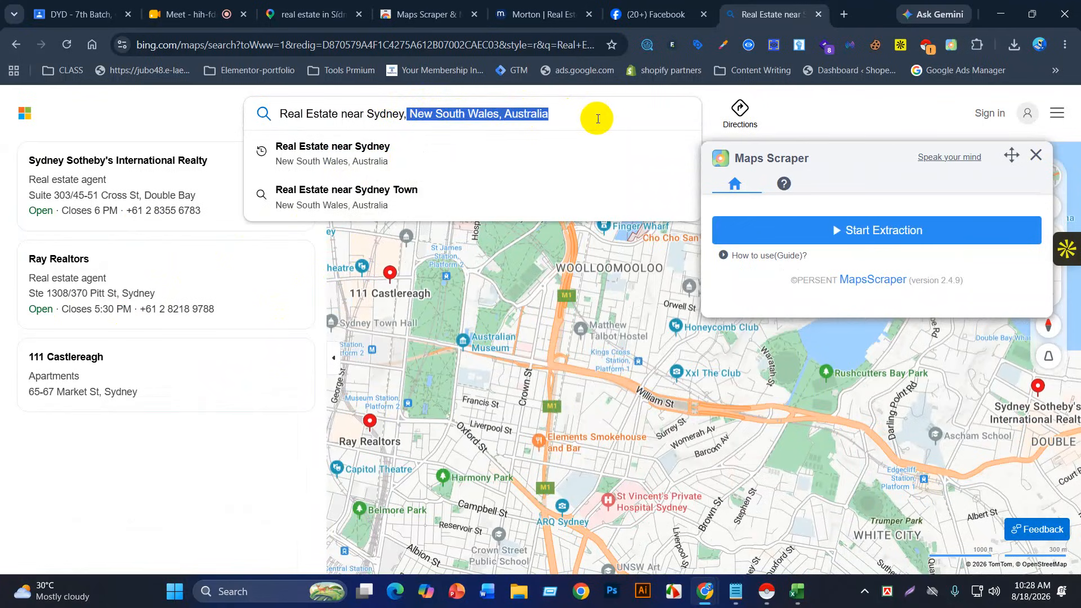
{"action": "key", "text": "BackSpace"}
{"action": "key", "text": "Return"}
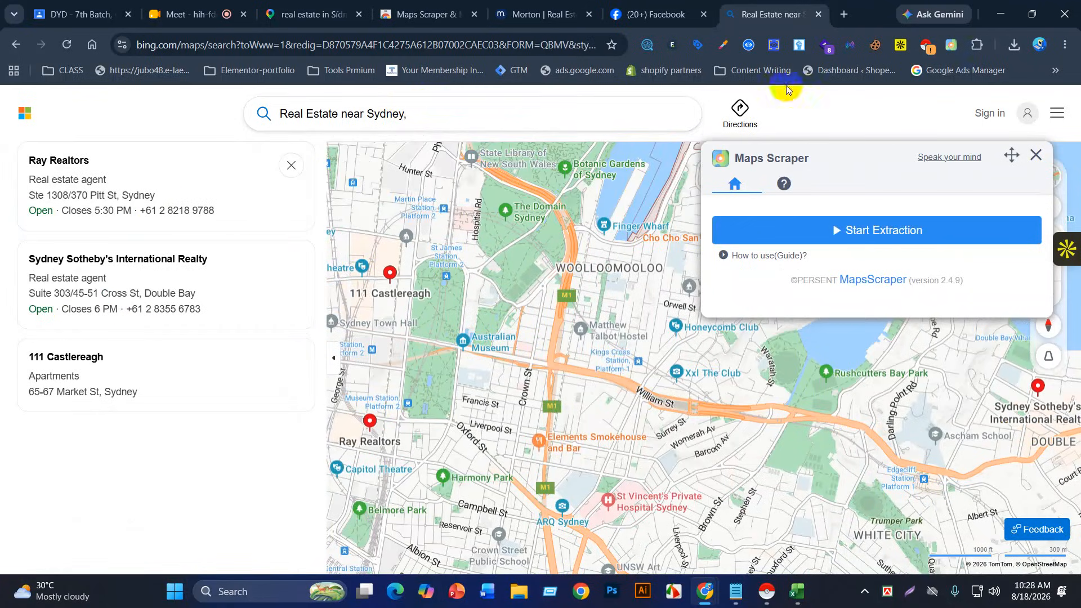
{"action": "scroll", "coordinate": [590, 400], "scroll_direction": "down", "scroll_amount": 3}
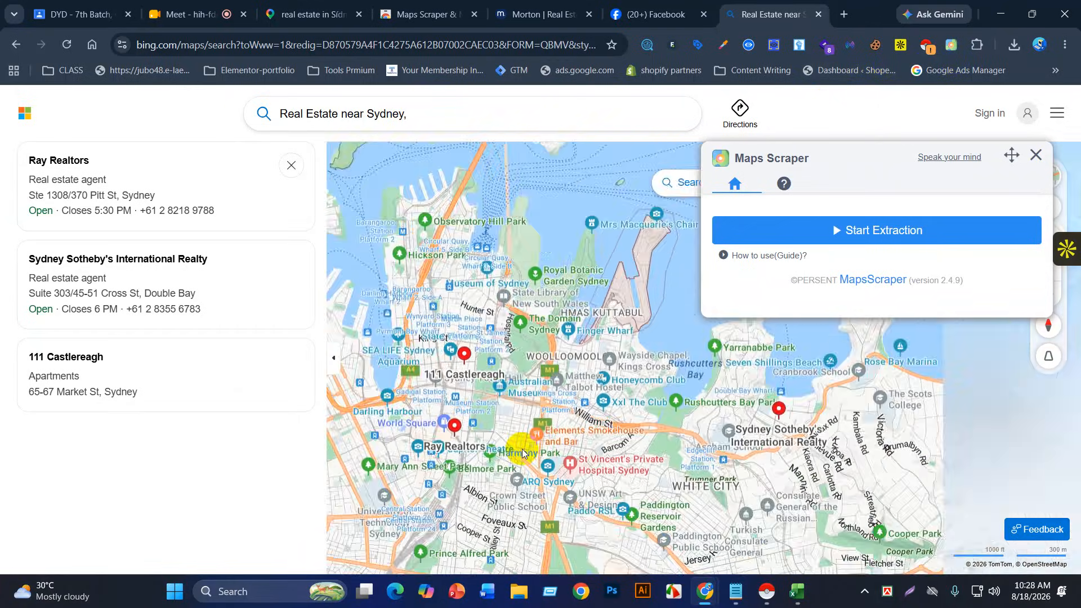
{"action": "scroll", "coordinate": [521, 449], "scroll_direction": "up", "scroll_amount": 3}
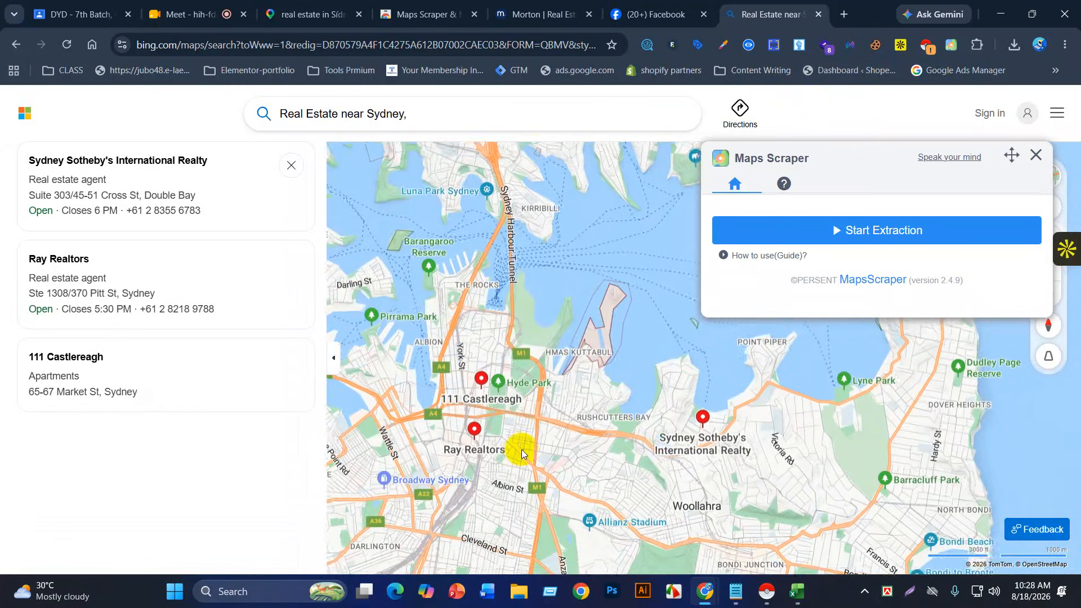
{"action": "scroll", "coordinate": [467, 407], "scroll_direction": "up", "scroll_amount": 2}
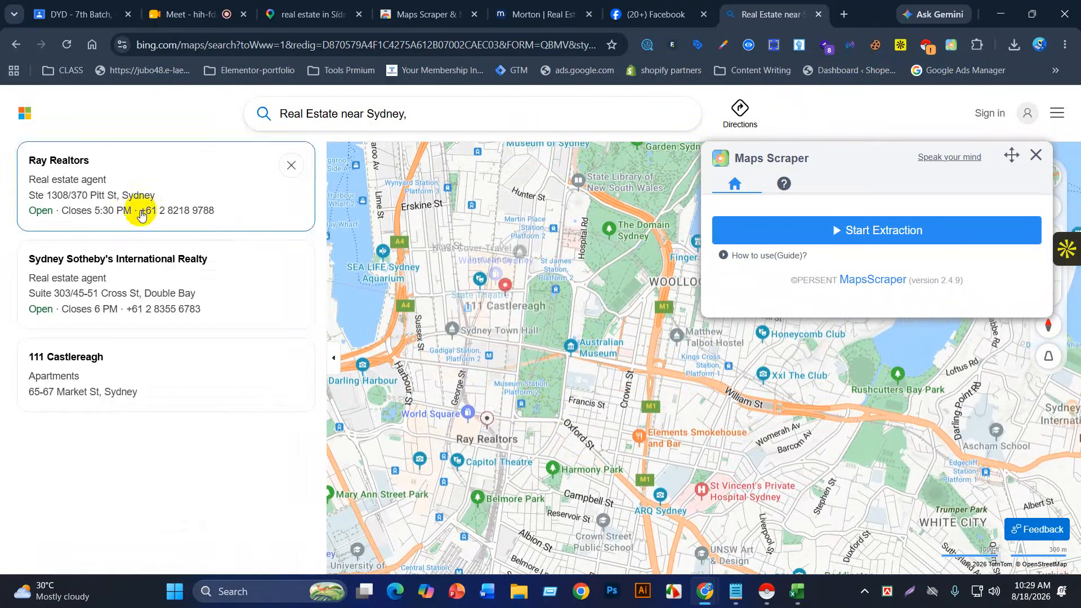
{"action": "left_click", "coordinate": [426, 108]}
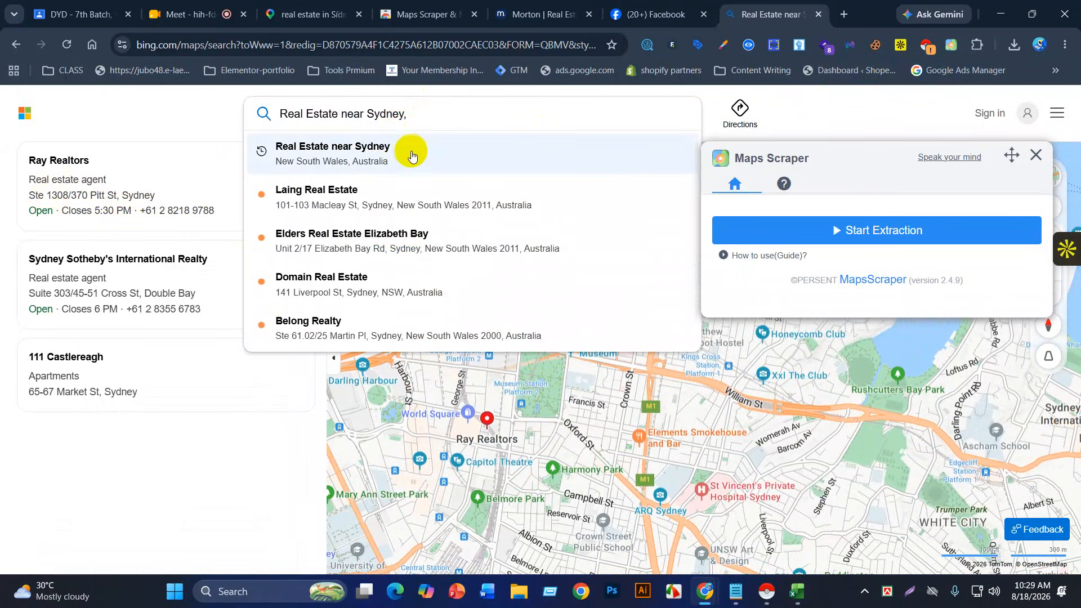
{"action": "left_click", "coordinate": [392, 337]}
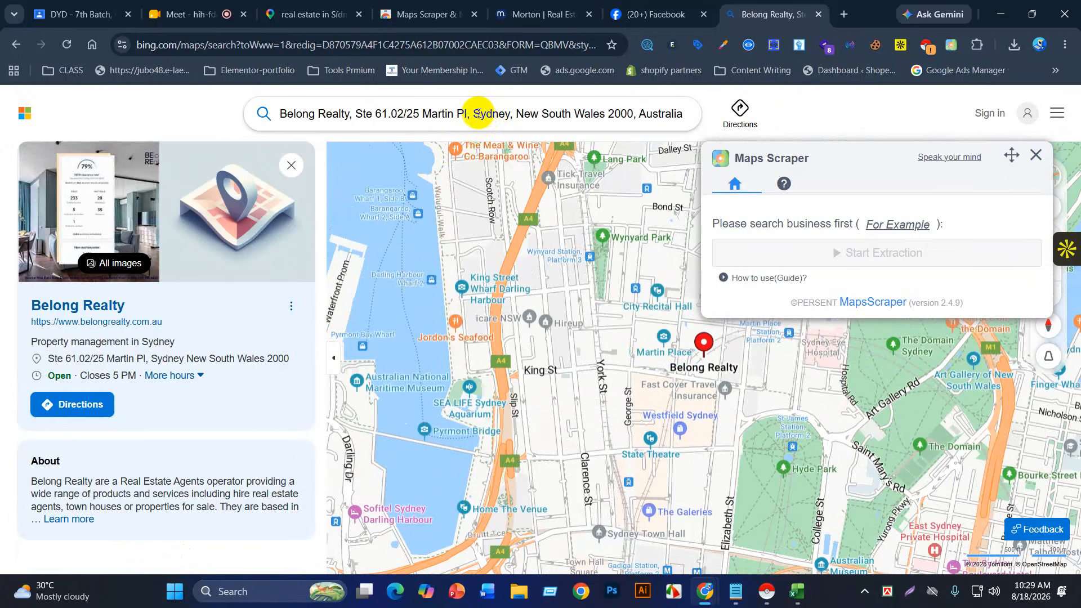
Step: Clear the Bing Maps search box
{"action": "left_click_drag", "start_coordinate": [476, 114], "coordinate": [608, 110]}
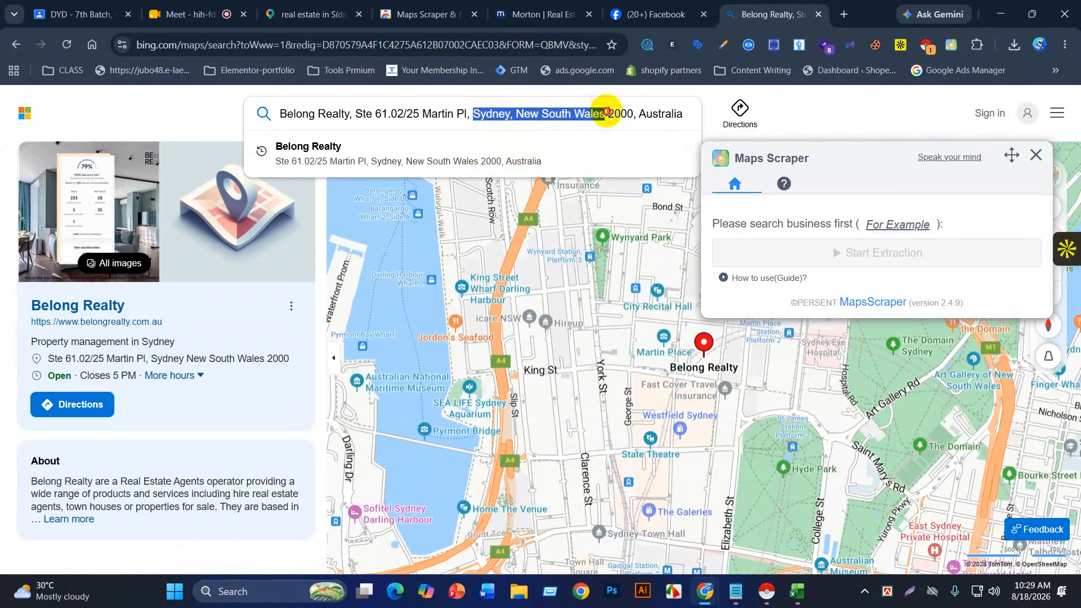
{"action": "type", "text": "real estate in Sídney NSW, Australia"}
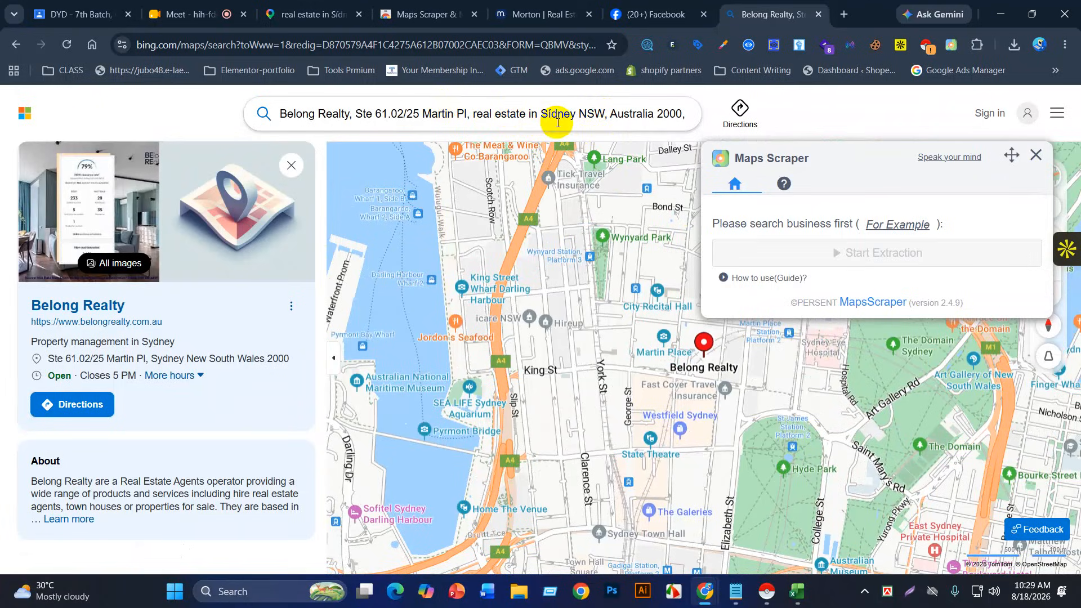
{"action": "key", "text": "ctrl+a"}
{"action": "key", "text": "BackSpace"}
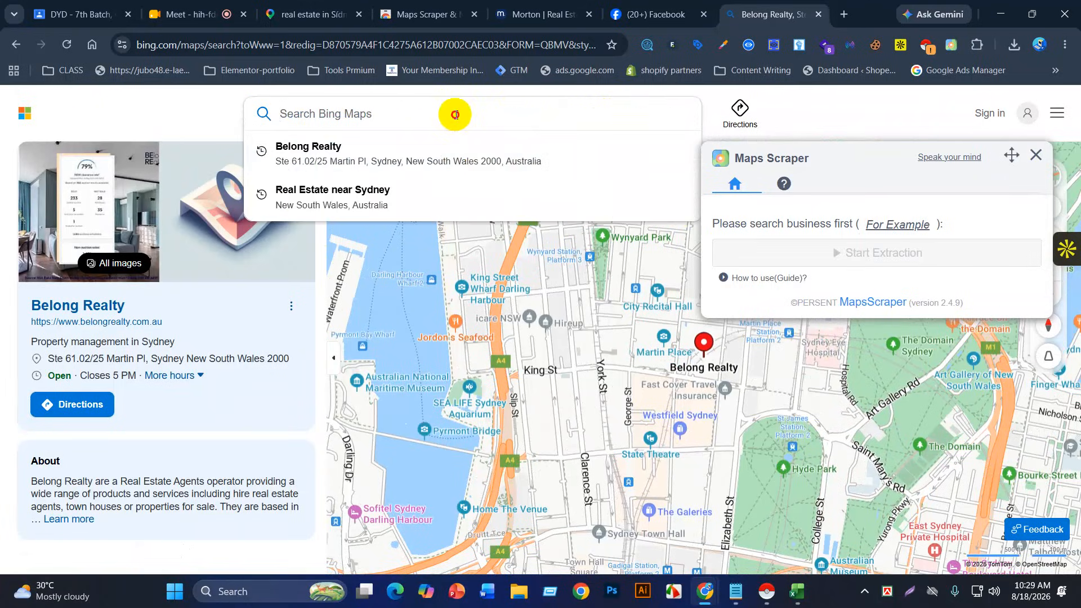
Step: Search 'resutrant in dhanmondi' and zoom the map out over the results
{"action": "type", "text": "resuta"}
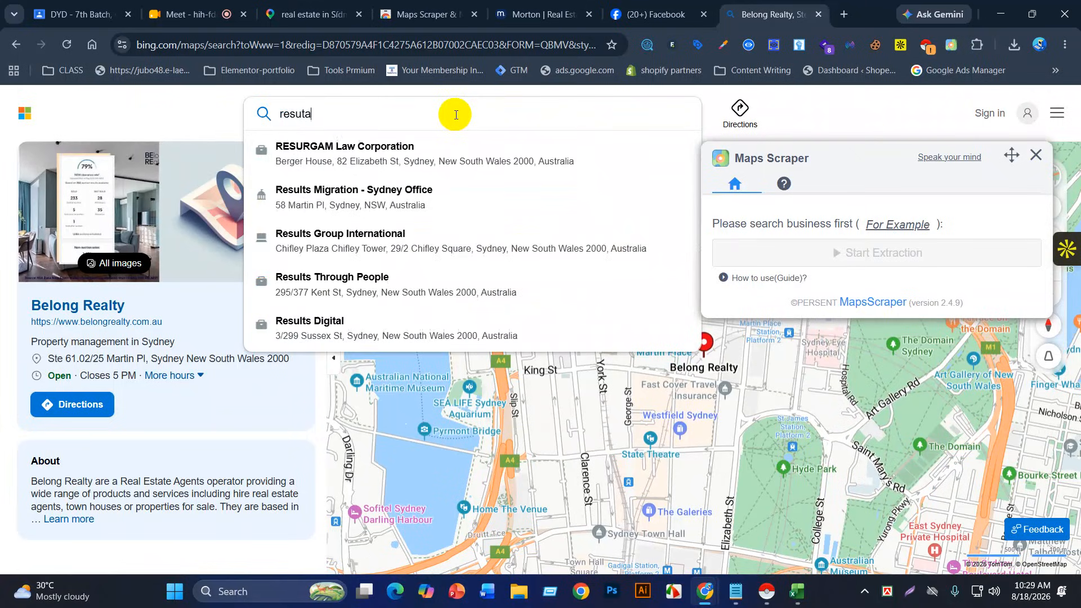
{"action": "key", "text": "BackSpace"}
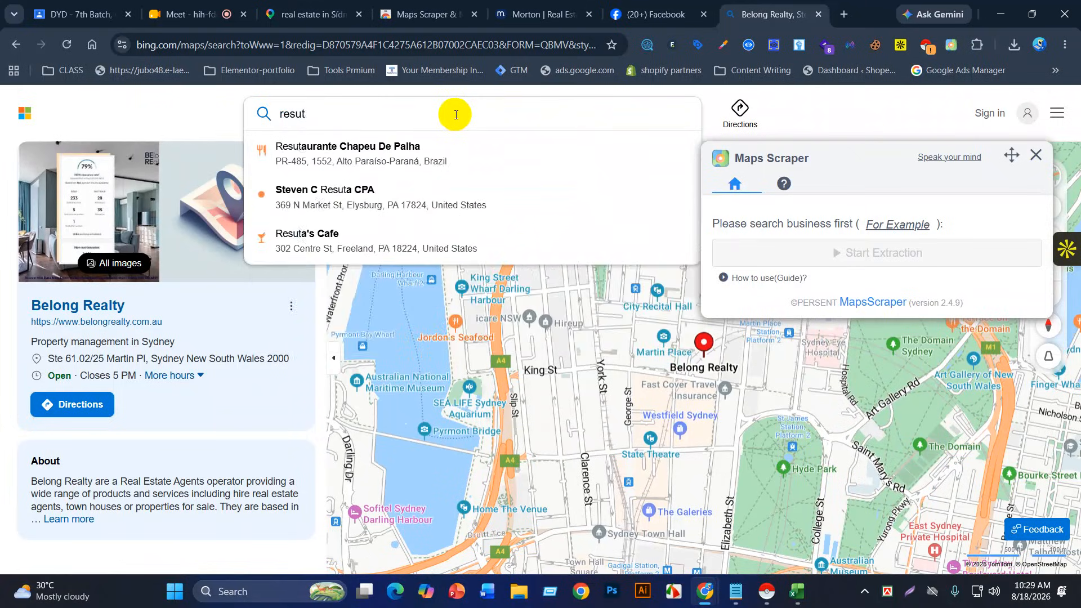
{"action": "type", "text": "rant"}
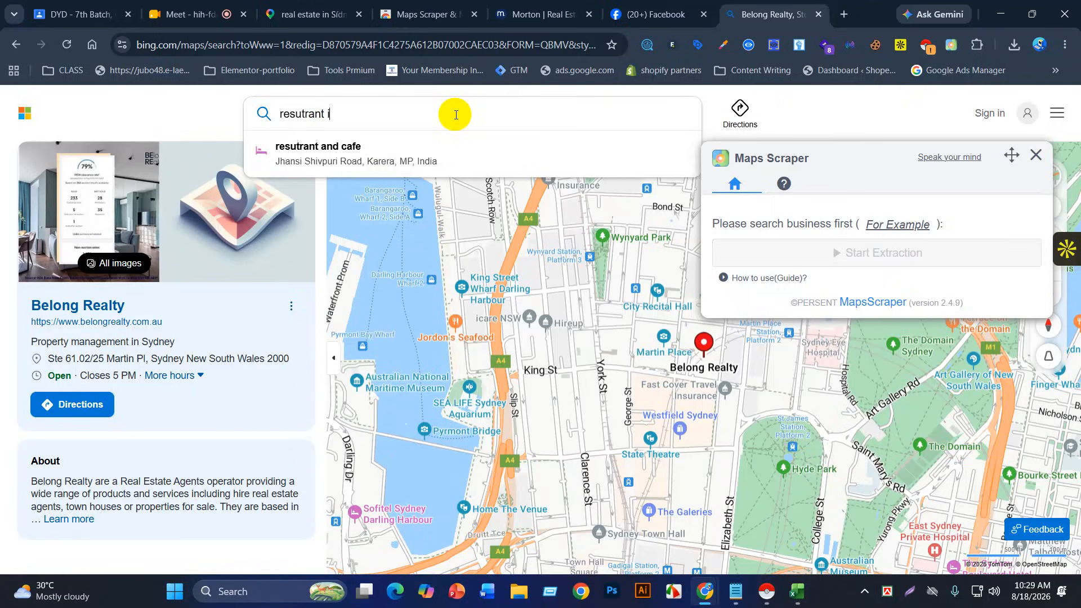
{"action": "type", "text": "in"}
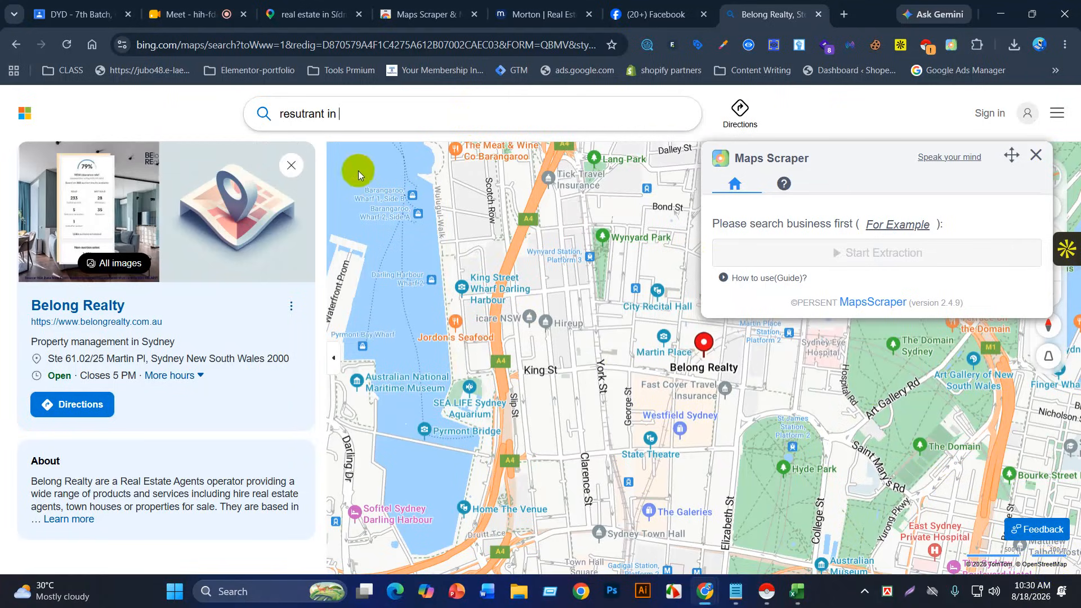
{"action": "left_click", "coordinate": [346, 115]}
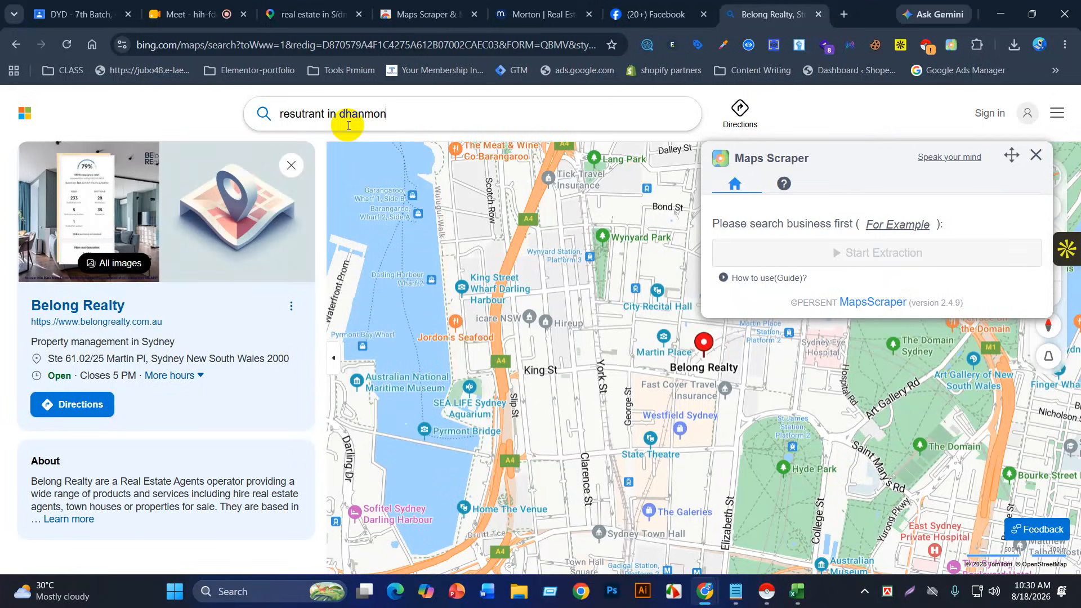
{"action": "key", "text": "Return"}
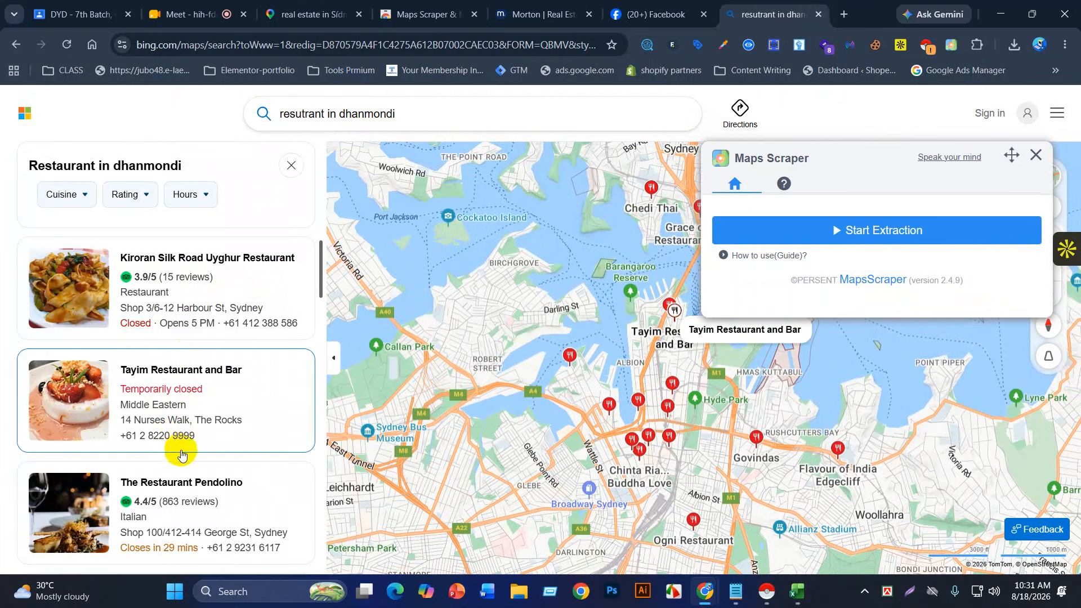
{"action": "scroll", "coordinate": [576, 509], "scroll_direction": "down", "scroll_amount": 5}
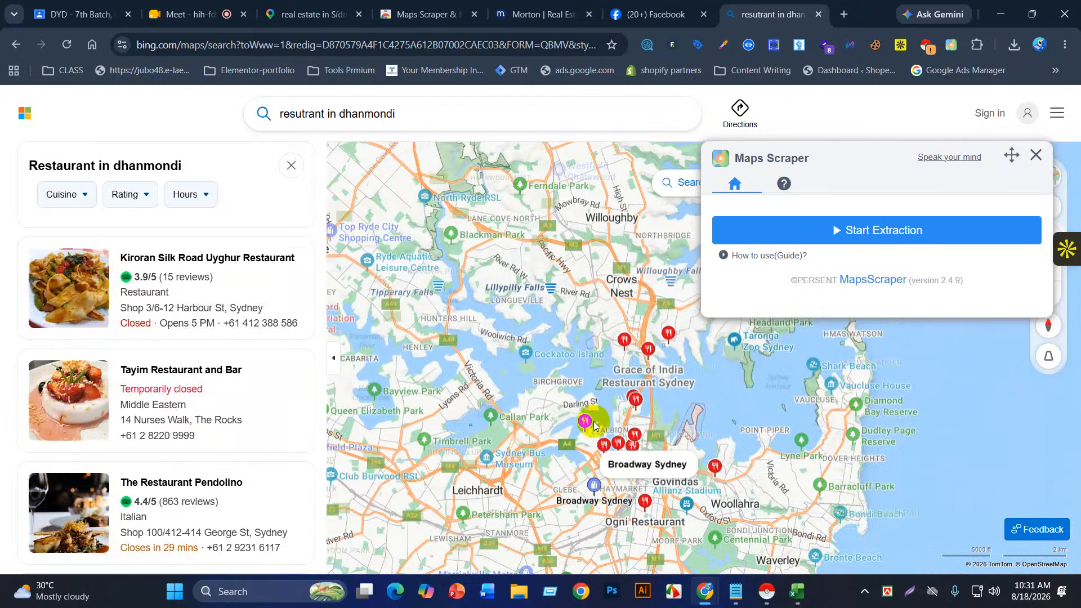
{"action": "mouse_move", "coordinate": [586, 416]}
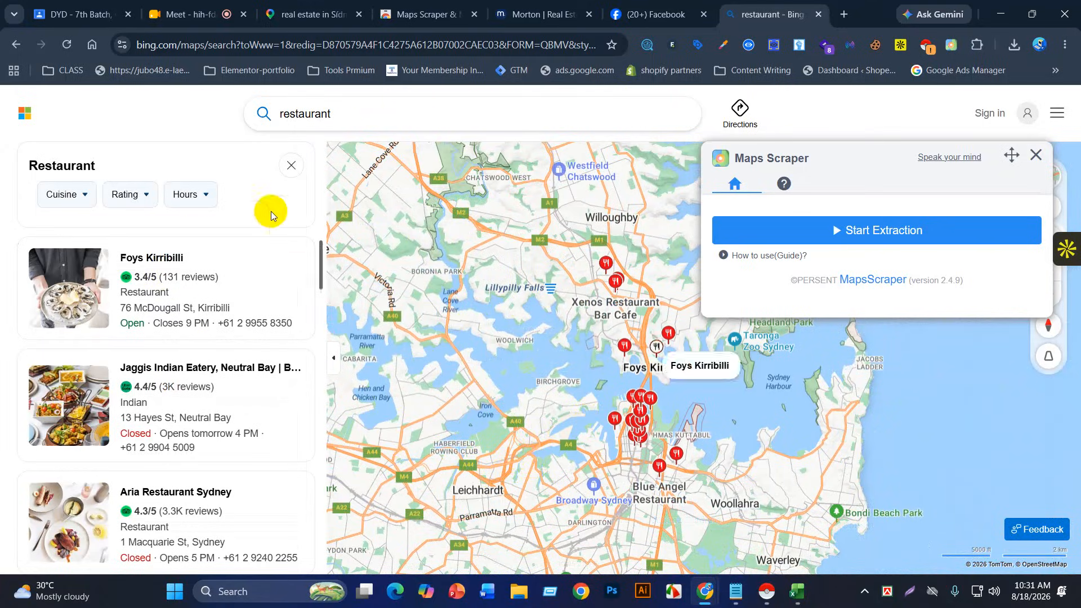
Step: Extend the query with 'in dhanmon' and choose the Dugout Restaurant suggestion
{"action": "left_click", "coordinate": [336, 114]}
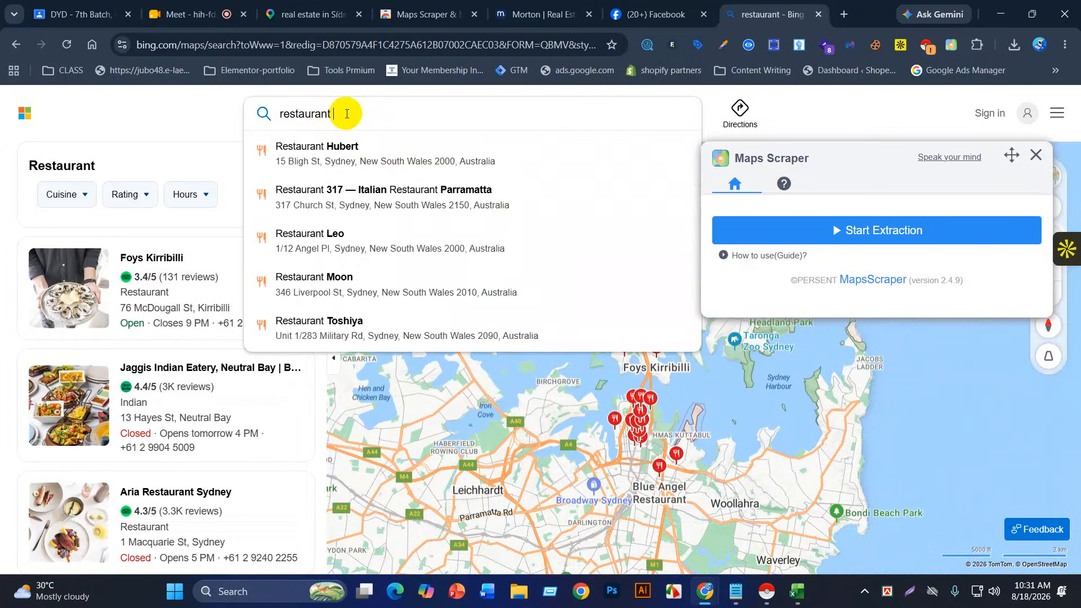
{"action": "type", "text": "in"}
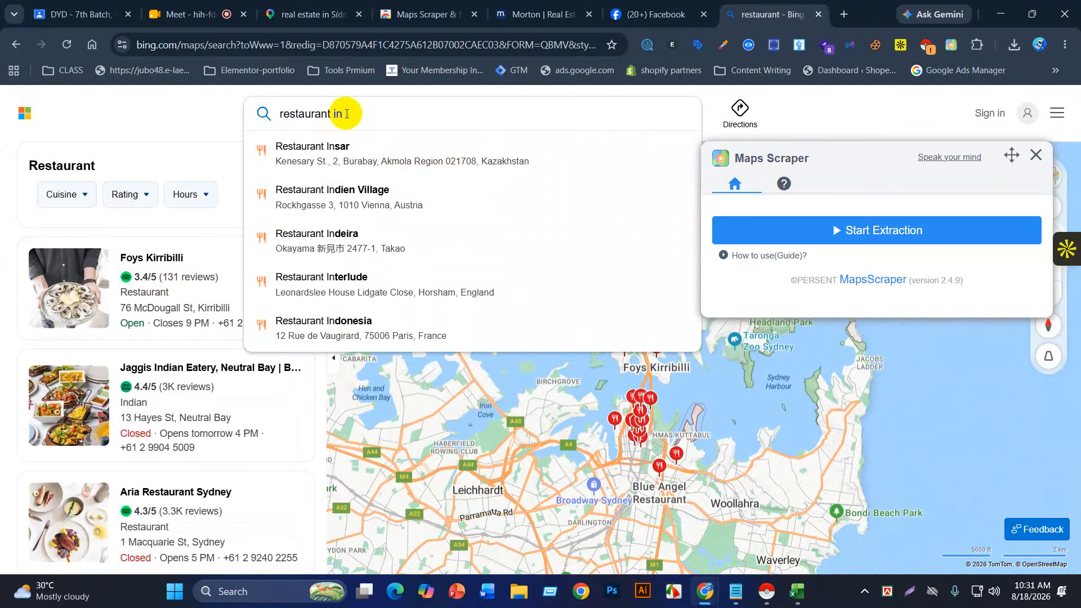
{"action": "type", "text": " dh"}
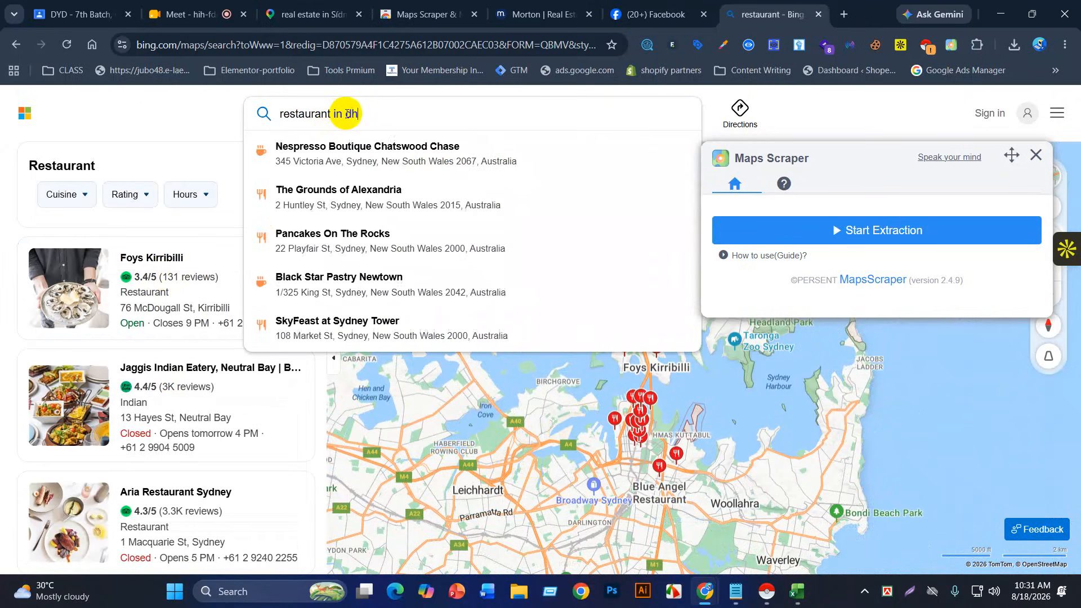
{"action": "type", "text": "anmon"}
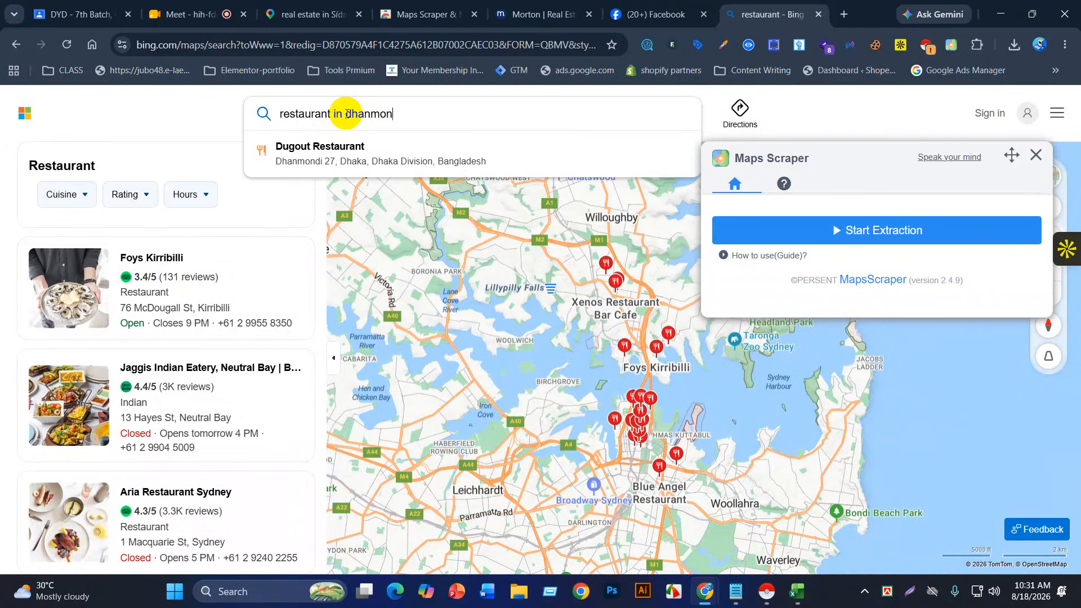
{"action": "left_click", "coordinate": [345, 153]}
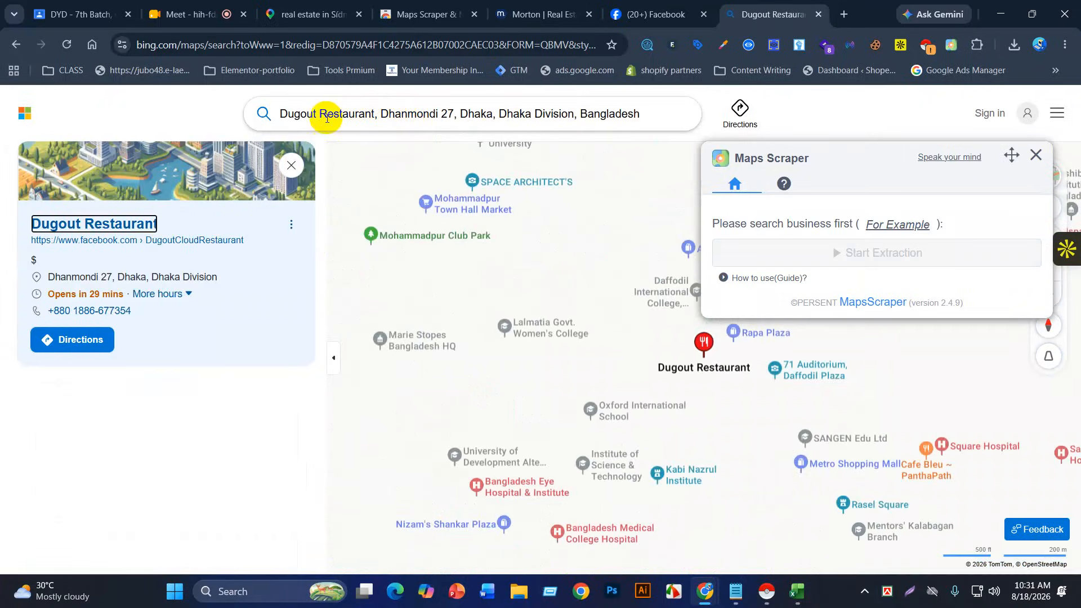
Step: Trim Dugout, 27 and Dhaka Division to search 'Restaurant, Dhanmondi, Dhaka, Bangladesh'
{"action": "left_click_drag", "start_coordinate": [315, 115], "coordinate": [241, 118]}
{"action": "key", "text": "BackSpace"}
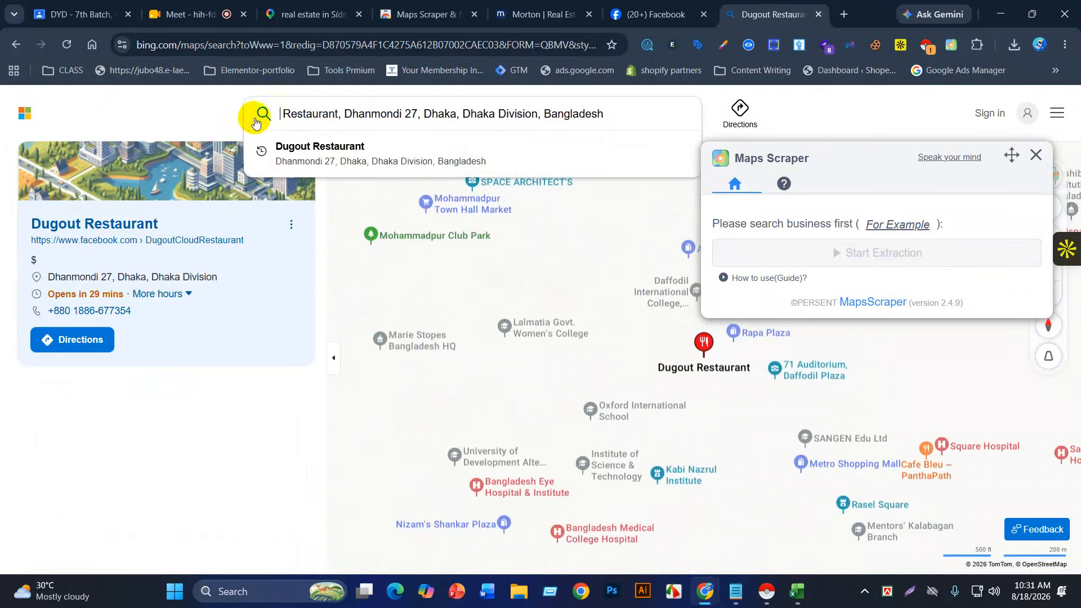
{"action": "key", "text": "BackSpace"}
{"action": "key", "text": "BackSpace"}
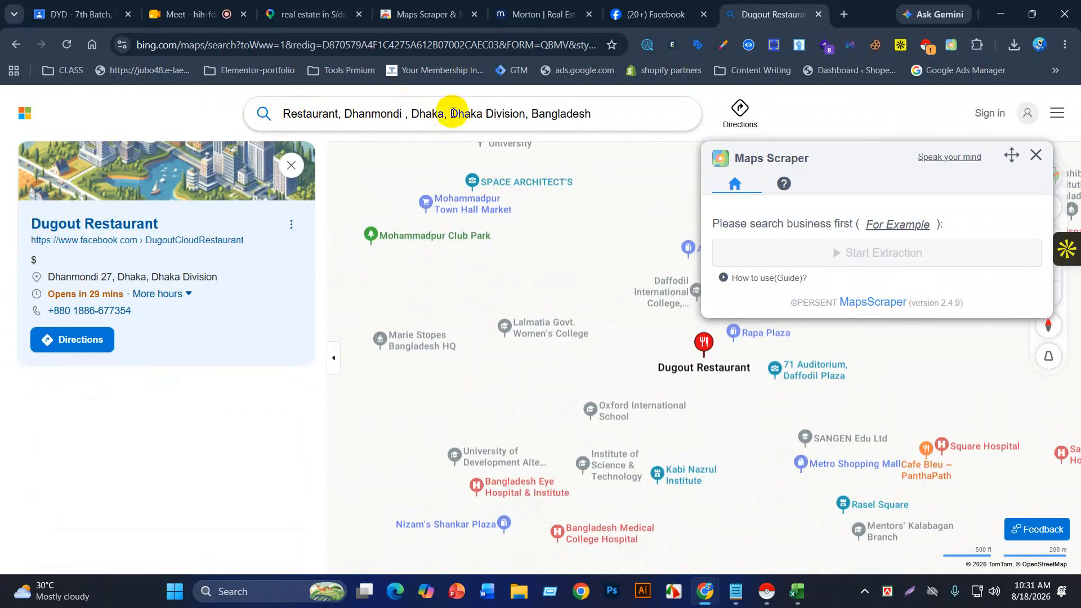
{"action": "left_click_drag", "start_coordinate": [453, 113], "coordinate": [530, 113]}
{"action": "key", "text": "BackSpace"}
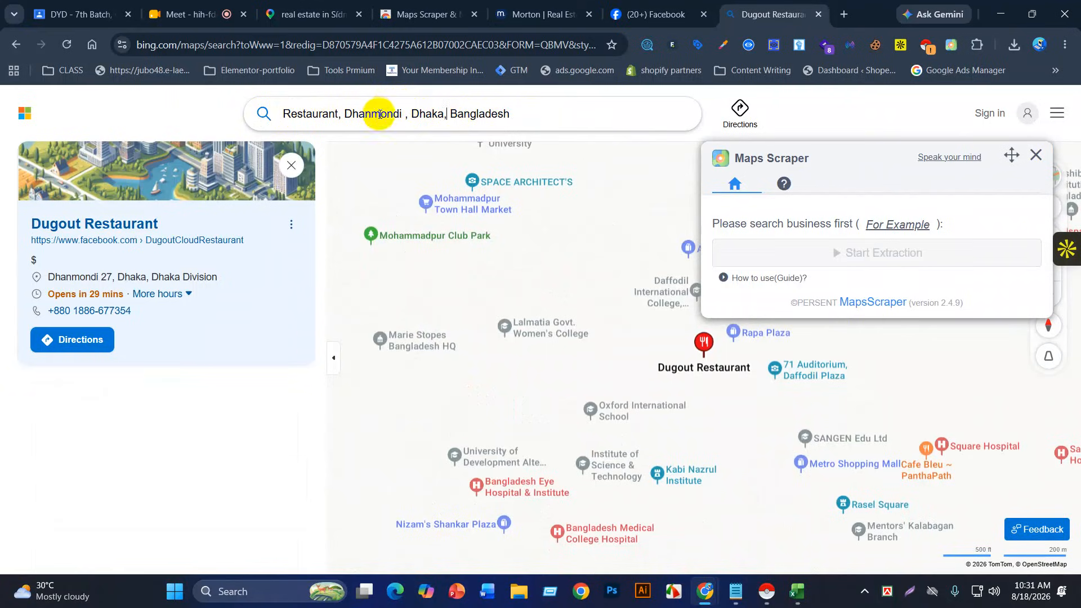
{"action": "left_click", "coordinate": [516, 113]}
{"action": "key", "text": "Return"}
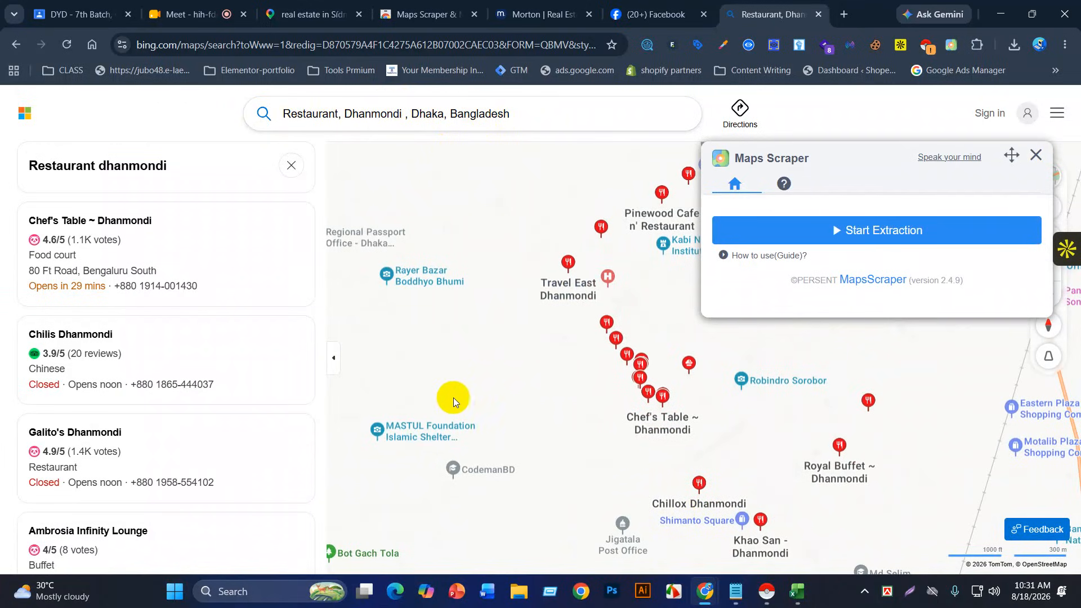
Step: Pan the map around Dhaka, then zoom far out away from Dhanmondi
{"action": "left_click_drag", "start_coordinate": [569, 384], "coordinate": [416, 460]}
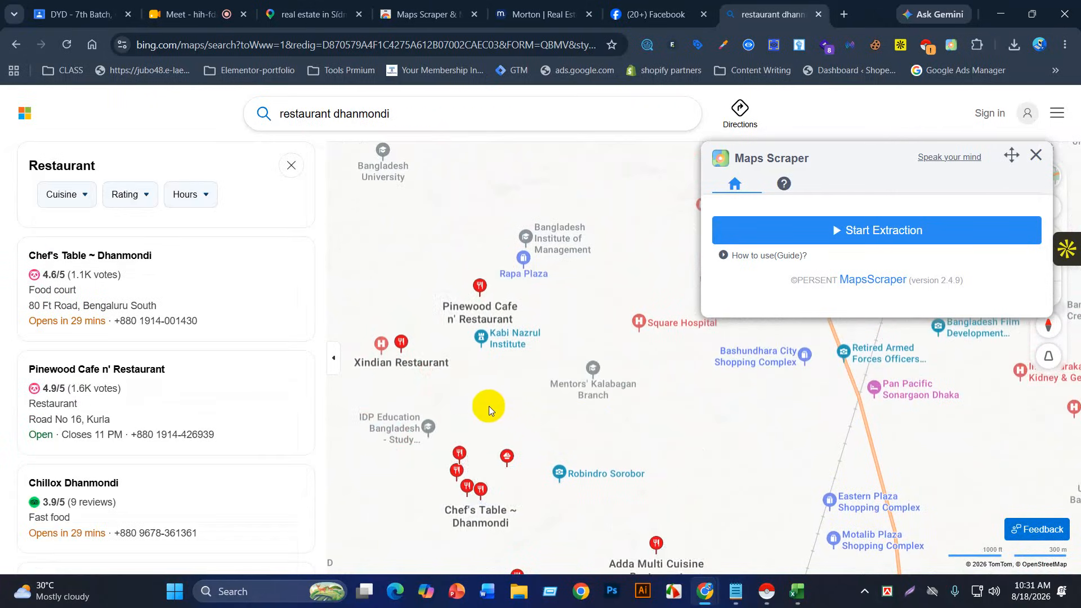
{"action": "left_click_drag", "start_coordinate": [491, 409], "coordinate": [572, 408]}
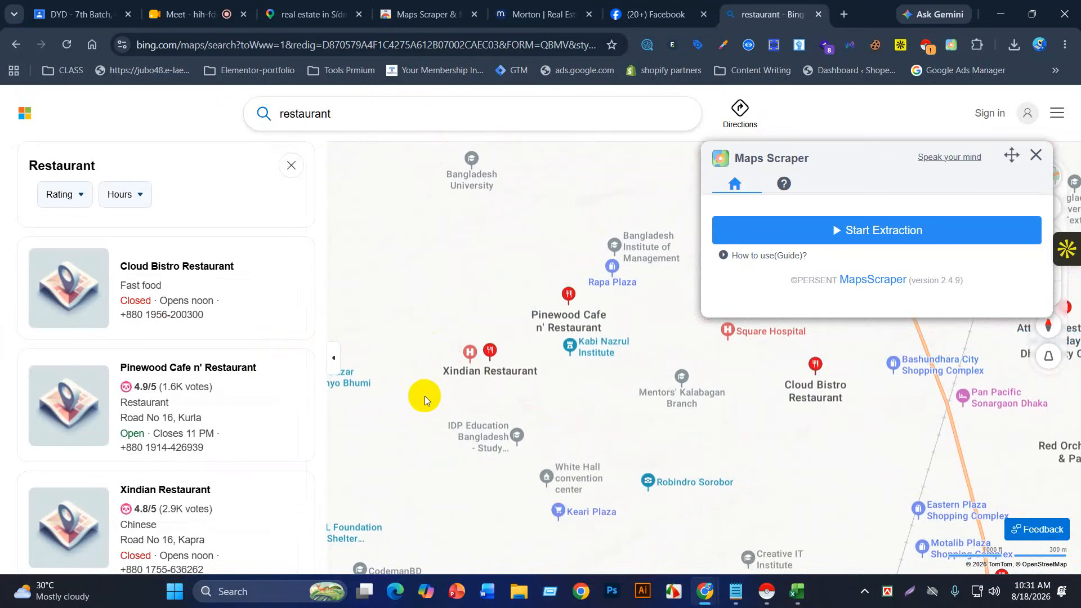
{"action": "left_click_drag", "start_coordinate": [437, 439], "coordinate": [441, 386]}
{"action": "left_click_drag", "start_coordinate": [550, 330], "coordinate": [492, 440]}
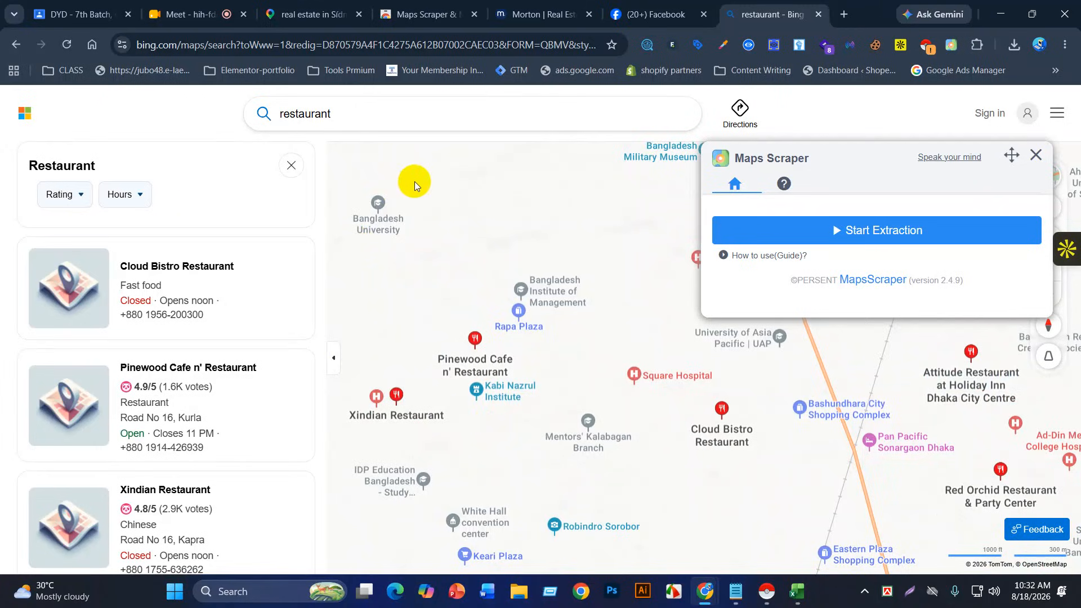
{"action": "scroll", "coordinate": [485, 427], "scroll_direction": "down", "scroll_amount": 3}
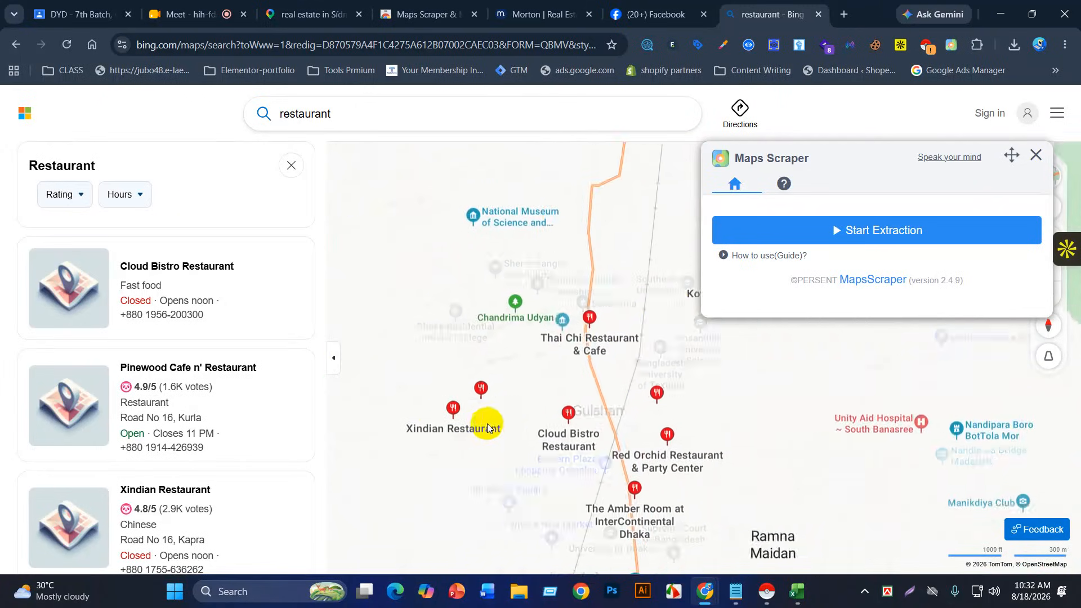
{"action": "scroll", "coordinate": [606, 363], "scroll_direction": "down", "scroll_amount": 5}
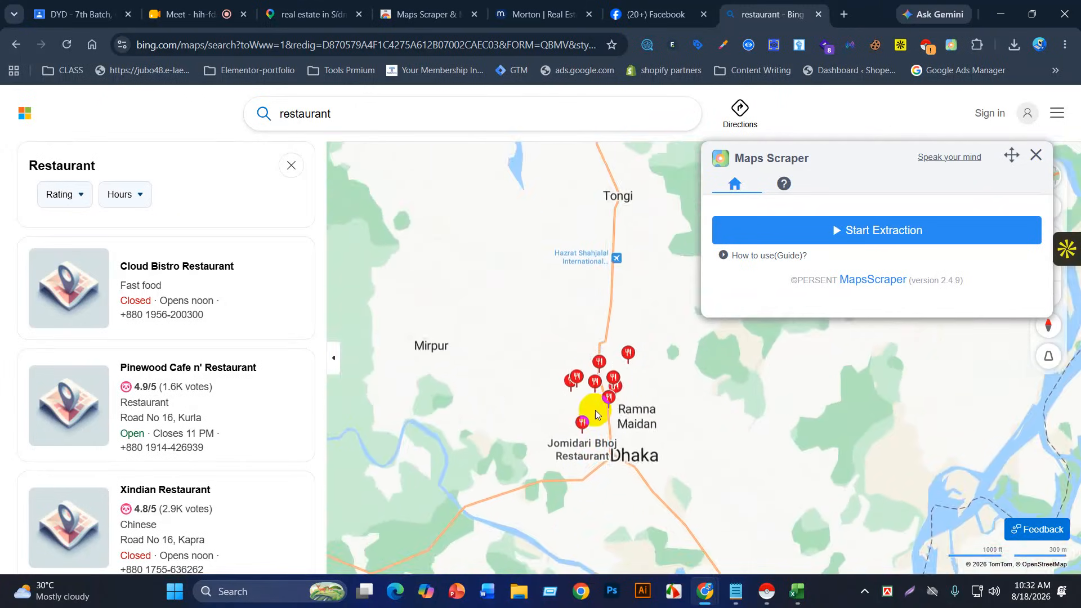
{"action": "scroll", "coordinate": [598, 412], "scroll_direction": "down", "scroll_amount": 2}
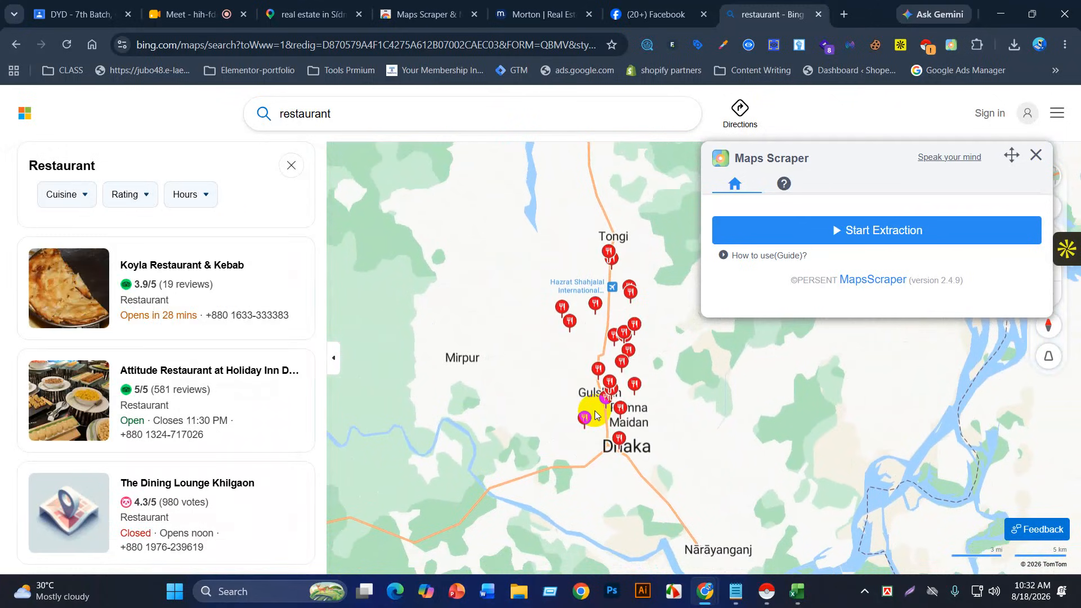
{"action": "scroll", "coordinate": [595, 415], "scroll_direction": "down", "scroll_amount": 3}
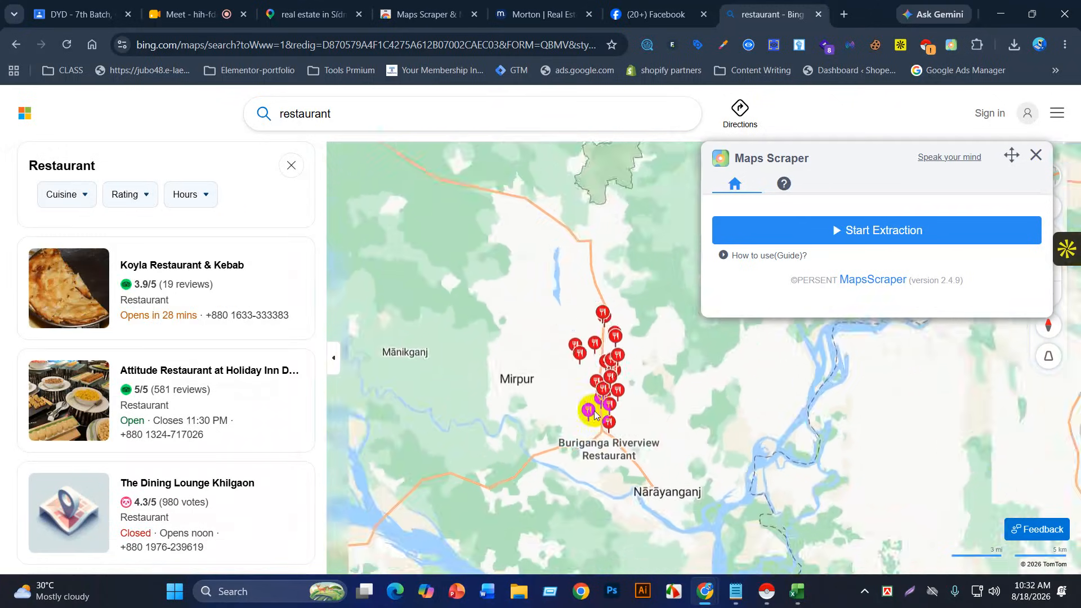
{"action": "scroll", "coordinate": [594, 413], "scroll_direction": "down", "scroll_amount": 3}
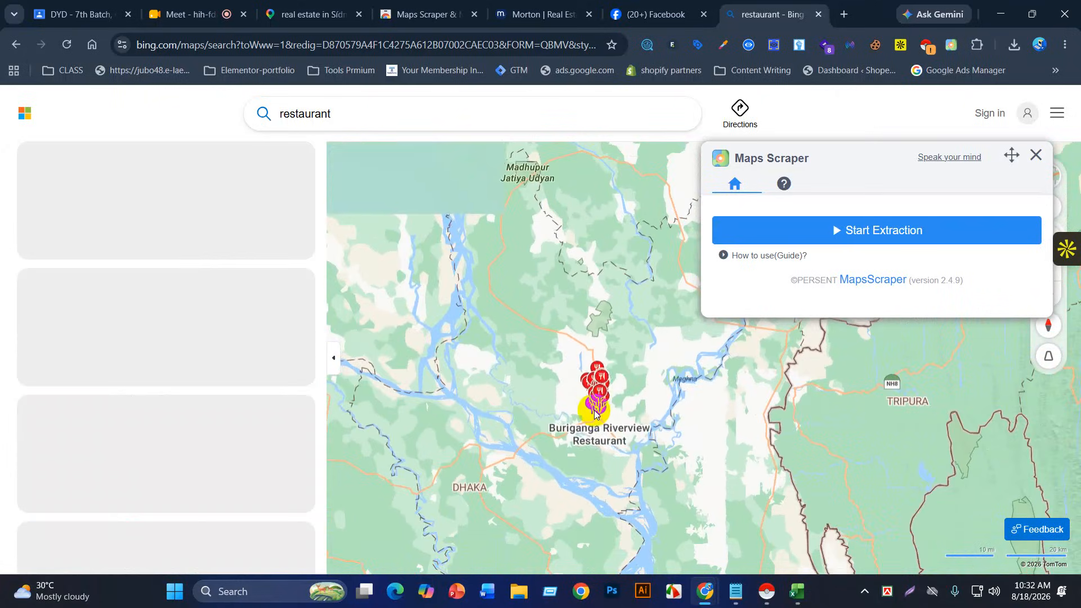
{"action": "scroll", "coordinate": [594, 410], "scroll_direction": "down", "scroll_amount": 1}
{"action": "scroll", "coordinate": [593, 410], "scroll_direction": "down", "scroll_amount": 2}
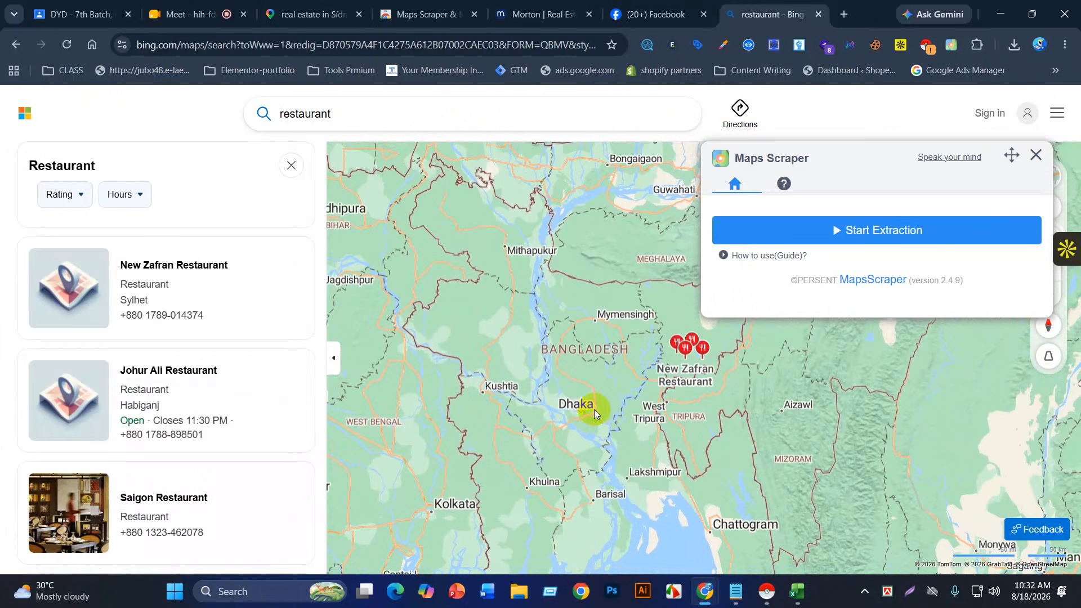
{"action": "scroll", "coordinate": [593, 409], "scroll_direction": "down", "scroll_amount": 2}
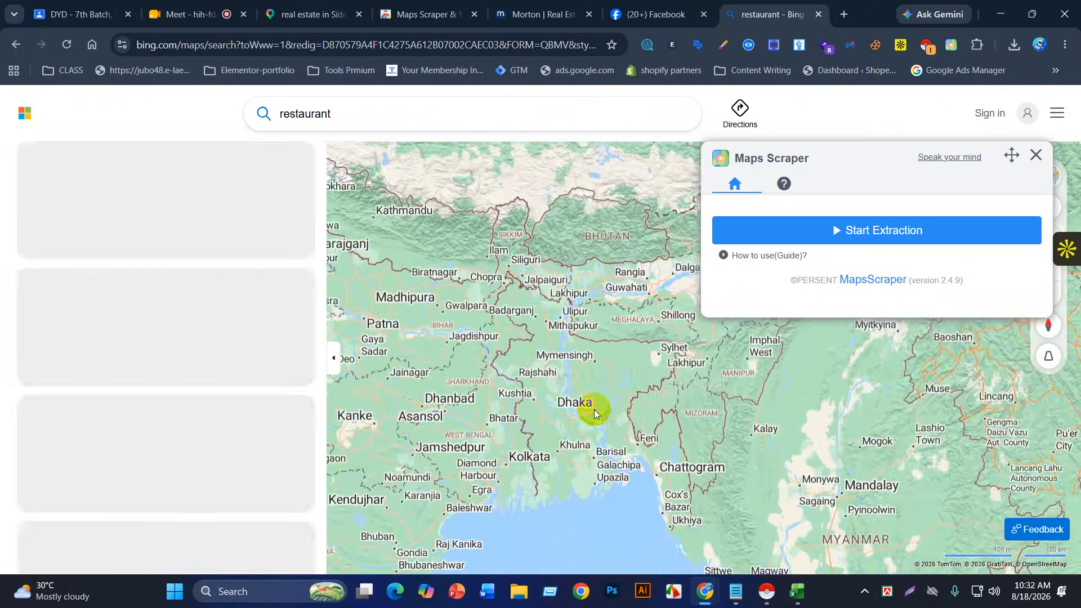
{"action": "scroll", "coordinate": [593, 410], "scroll_direction": "down", "scroll_amount": 1}
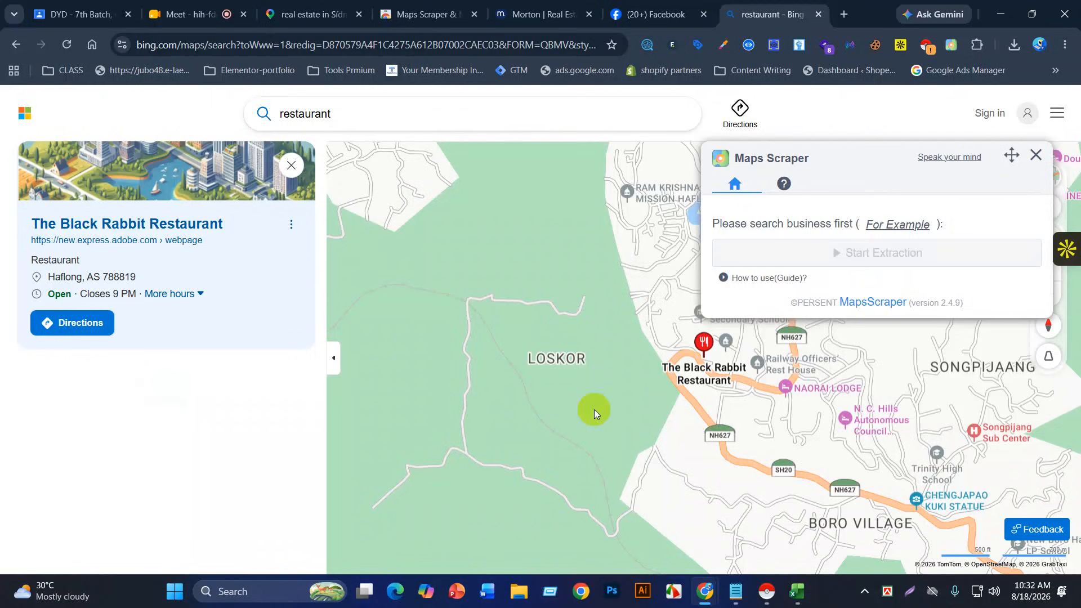
{"action": "scroll", "coordinate": [592, 397], "scroll_direction": "up", "scroll_amount": 1}
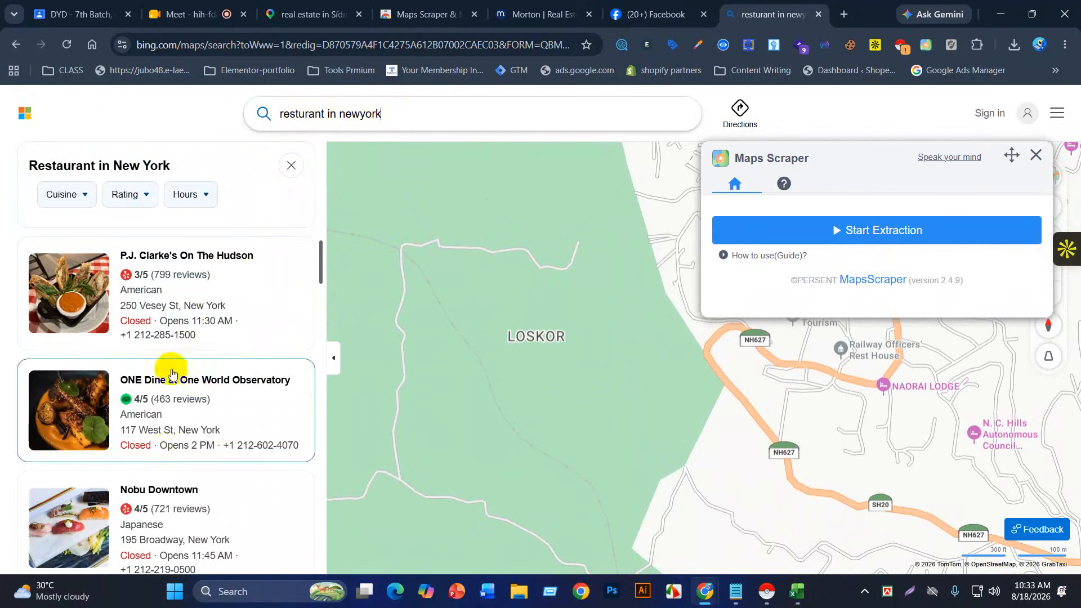
Step: Zoom the world map out and recentre it westward over the Atlantic
{"action": "scroll", "coordinate": [168, 351], "scroll_direction": "down", "scroll_amount": 5}
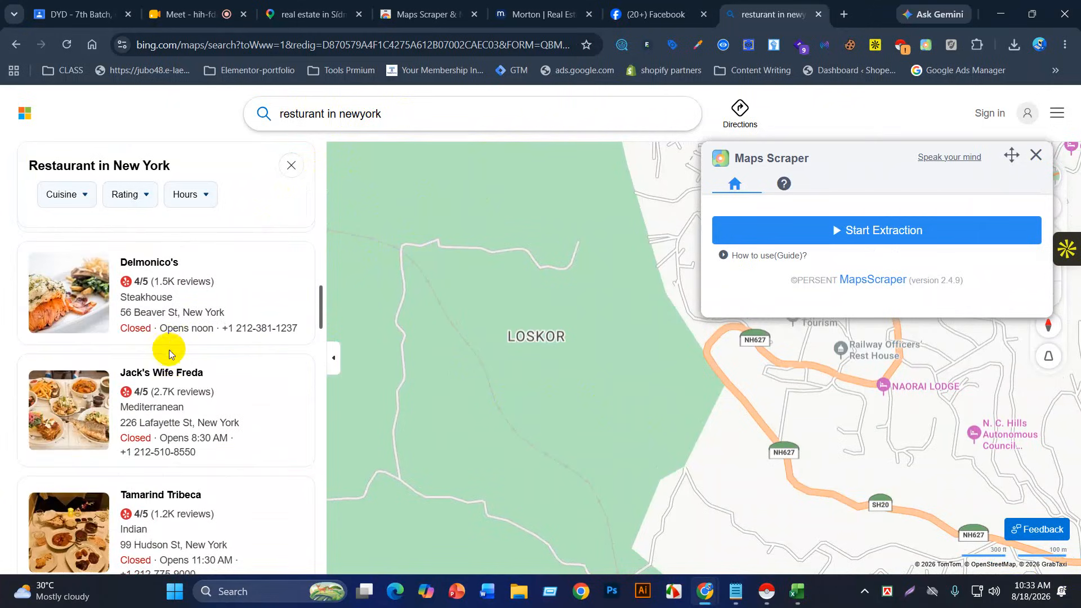
{"action": "scroll", "coordinate": [166, 358], "scroll_direction": "down", "scroll_amount": 15}
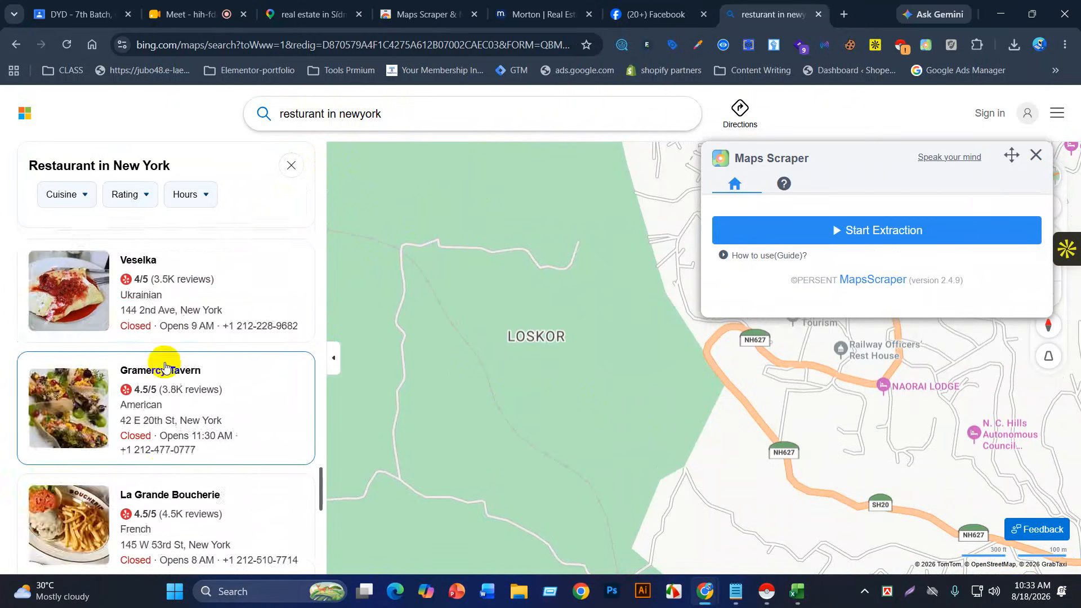
{"action": "scroll", "coordinate": [164, 366], "scroll_direction": "down", "scroll_amount": 5}
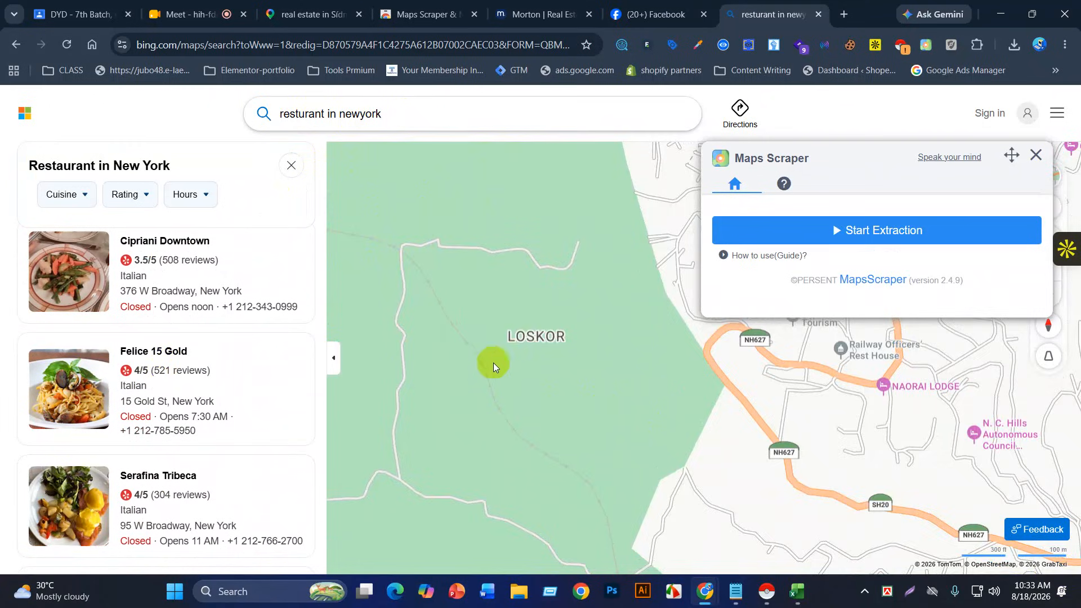
{"action": "scroll", "coordinate": [494, 365], "scroll_direction": "down", "scroll_amount": 2}
{"action": "scroll", "coordinate": [495, 365], "scroll_direction": "down", "scroll_amount": 5}
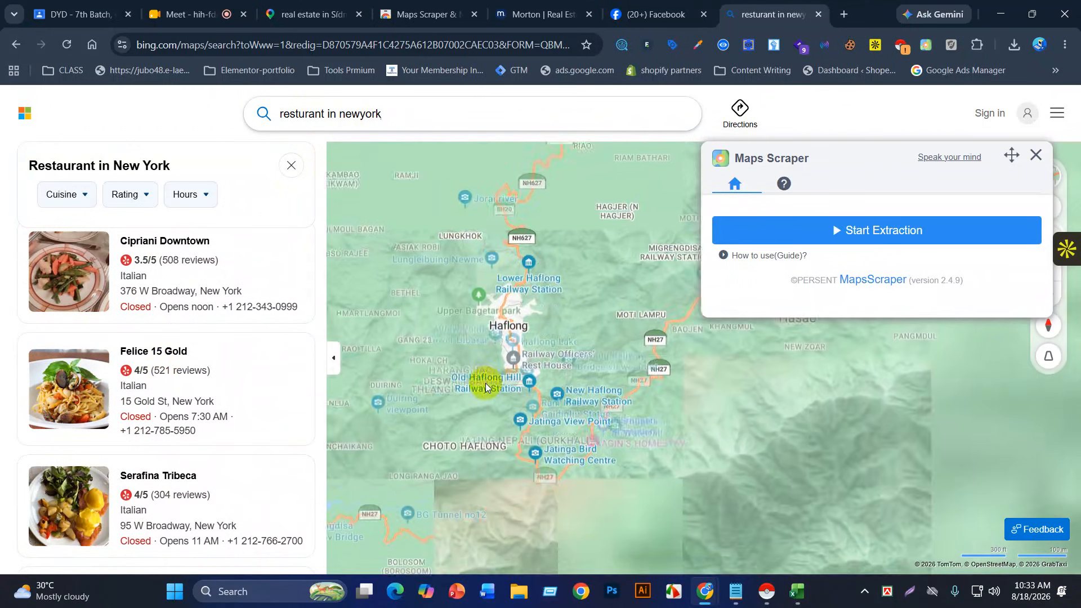
{"action": "scroll", "coordinate": [484, 380], "scroll_direction": "down", "scroll_amount": 5}
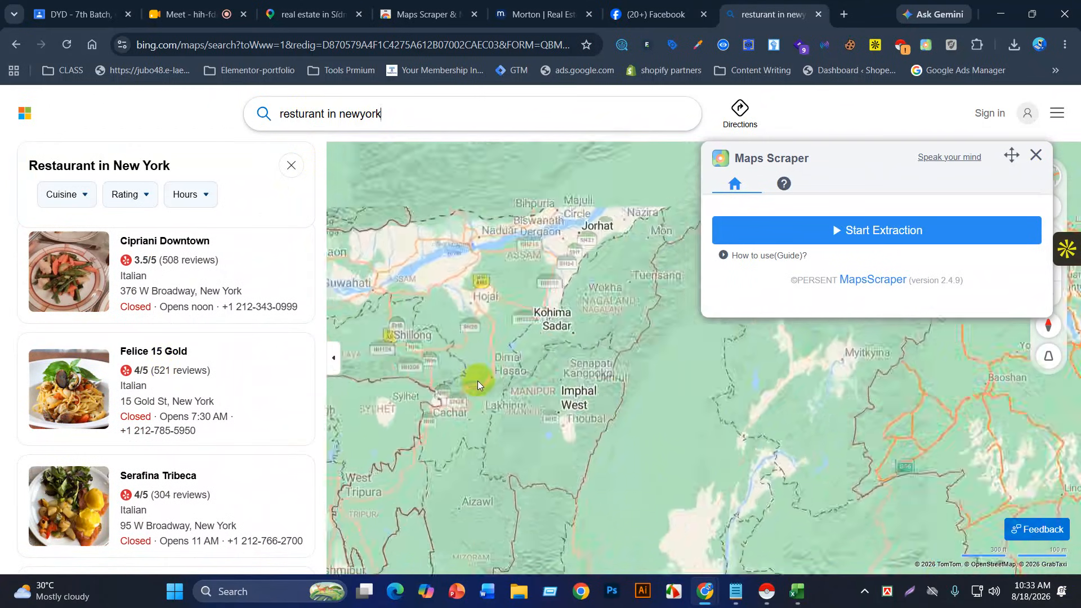
{"action": "scroll", "coordinate": [476, 380], "scroll_direction": "down", "scroll_amount": 5}
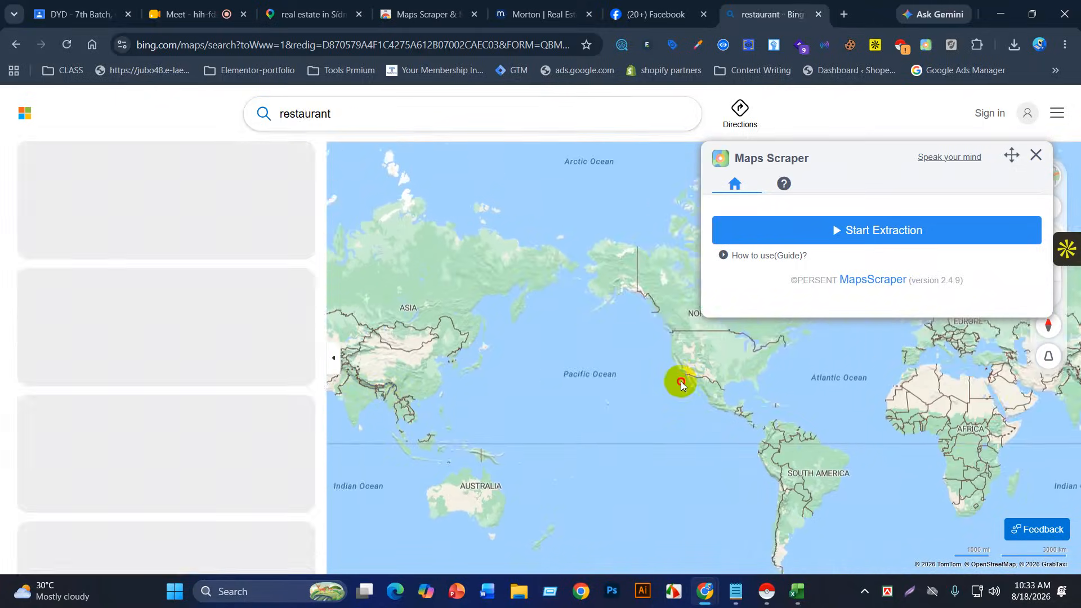
{"action": "left_click_drag", "start_coordinate": [576, 385], "coordinate": [490, 371]}
{"action": "left_click_drag", "start_coordinate": [658, 341], "coordinate": [518, 352]}
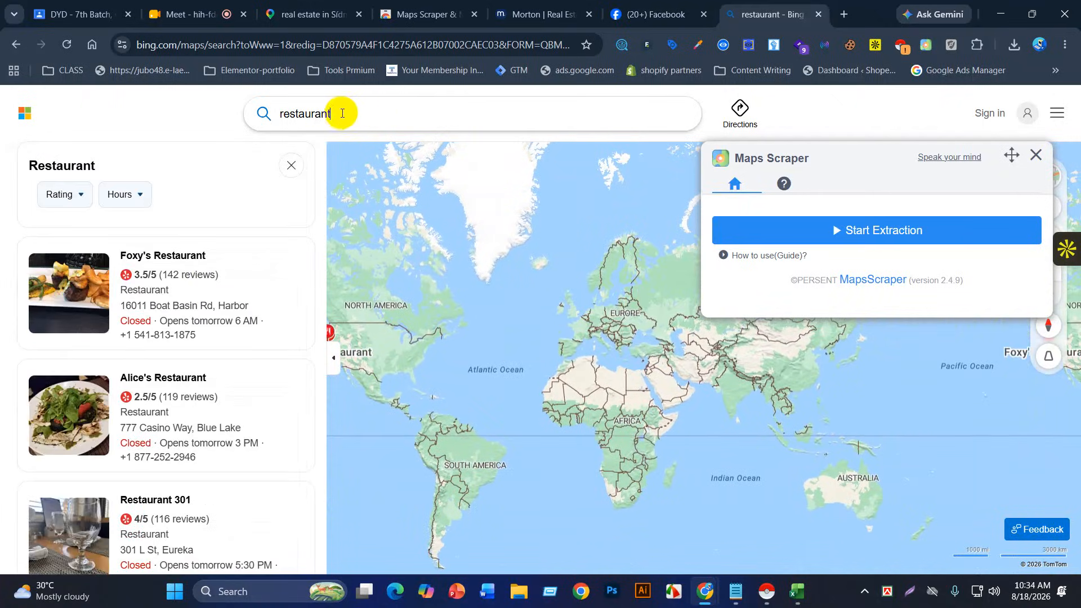
Step: Search Bing Maps for 'restaurant in newyork'
{"action": "left_click", "coordinate": [352, 113]}
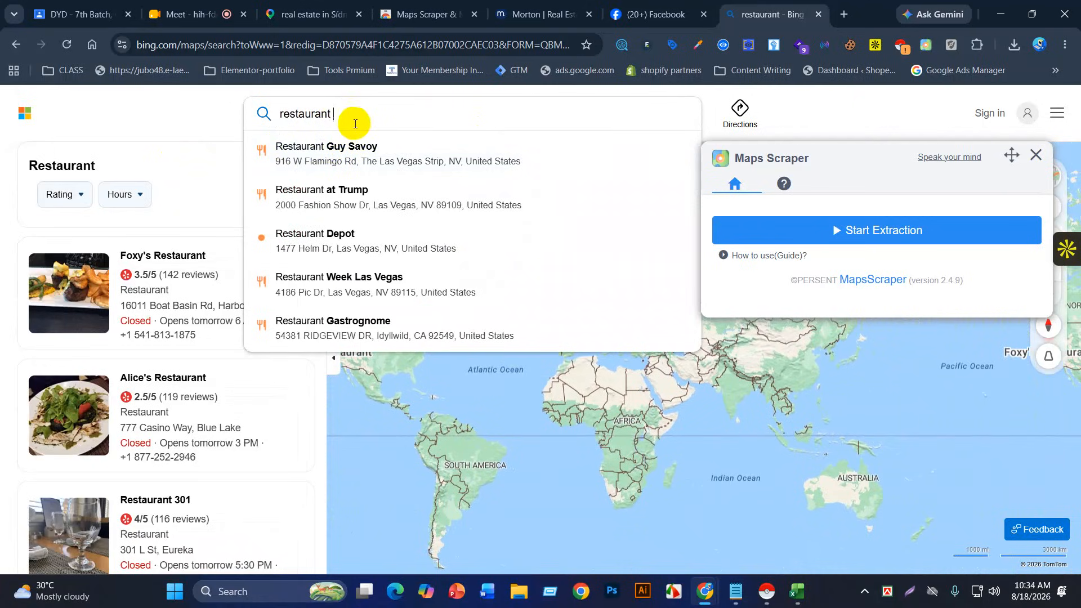
{"action": "type", "text": "in"}
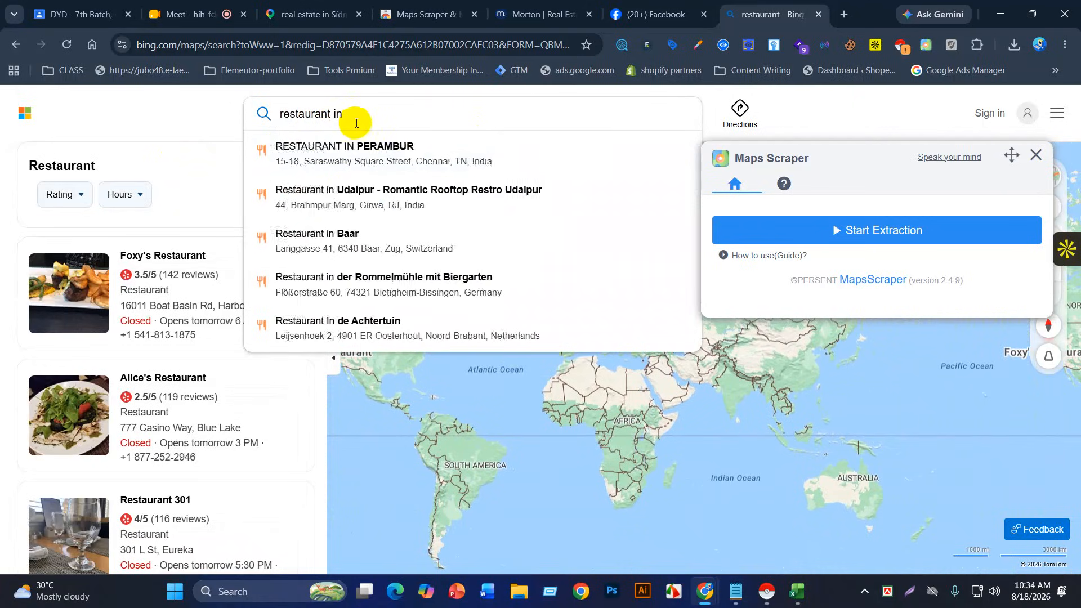
{"action": "type", "text": " newyork"}
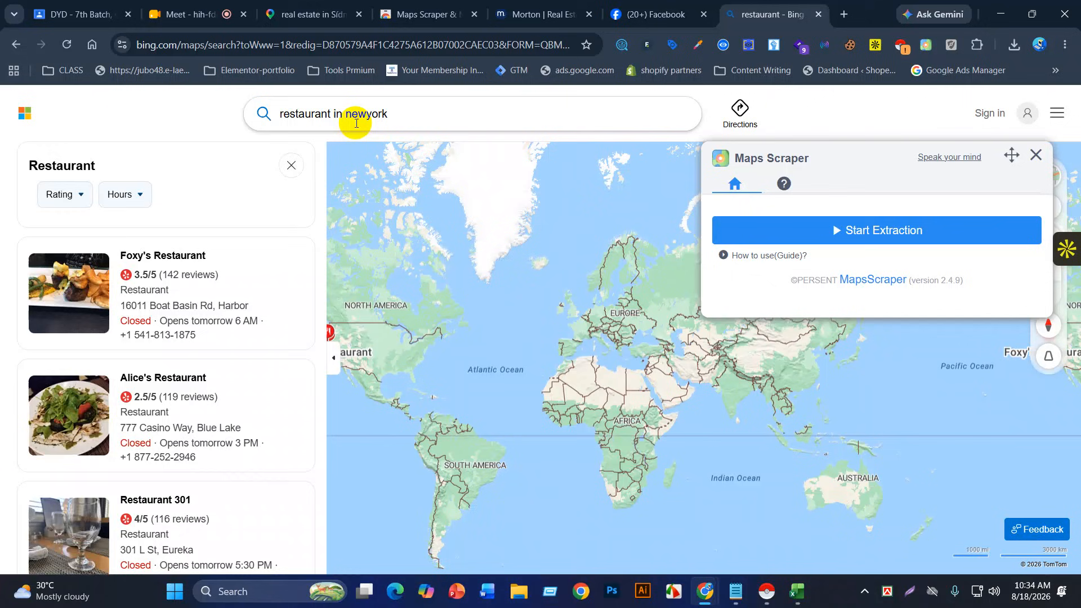
{"action": "key", "text": "Return"}
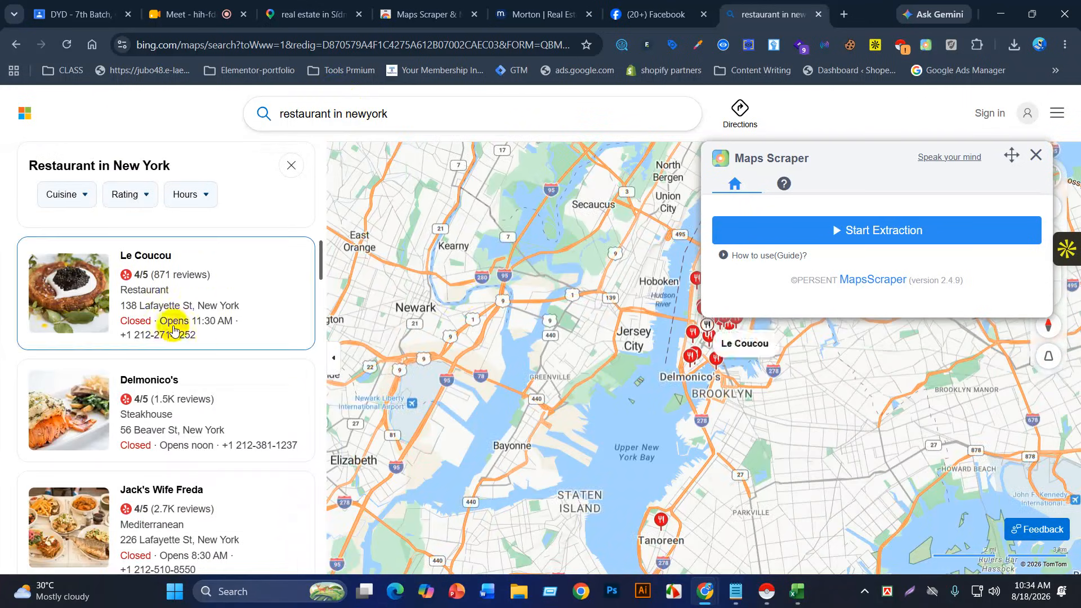
Step: Start Maps Scraper extraction of New York restaurants and check the Export Leads List formats
{"action": "left_click", "coordinate": [777, 231]}
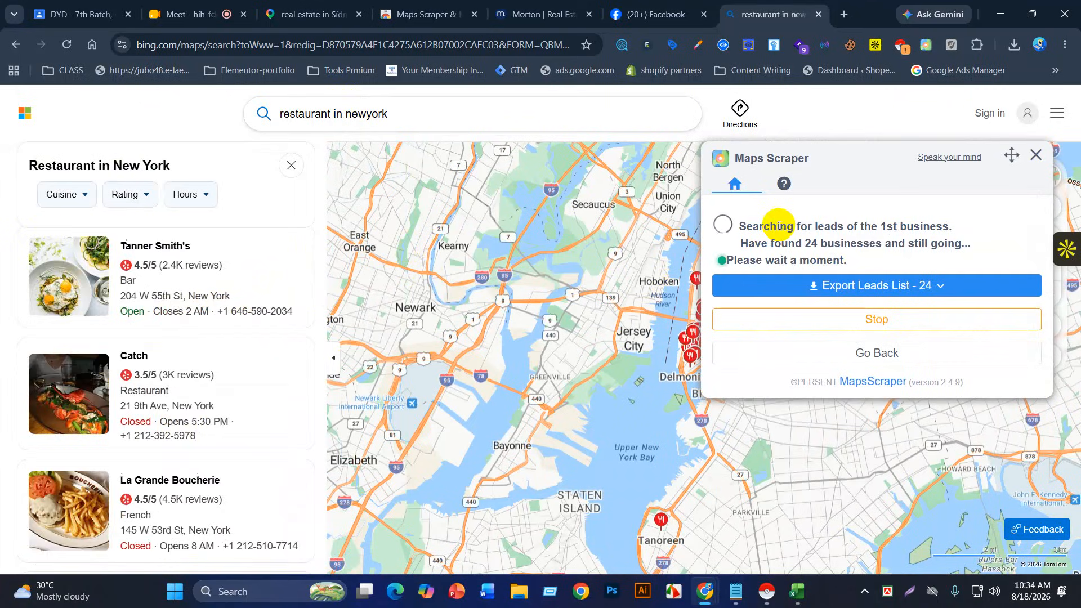
{"action": "left_click", "coordinate": [907, 289]}
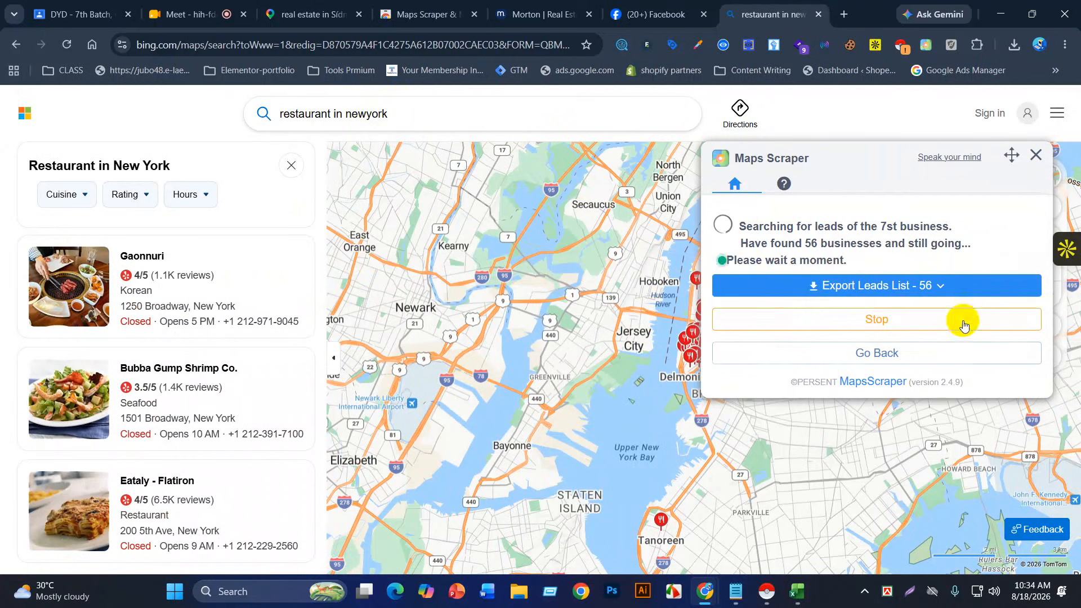
{"action": "left_click", "coordinate": [902, 289]}
{"action": "left_click", "coordinate": [850, 284]}
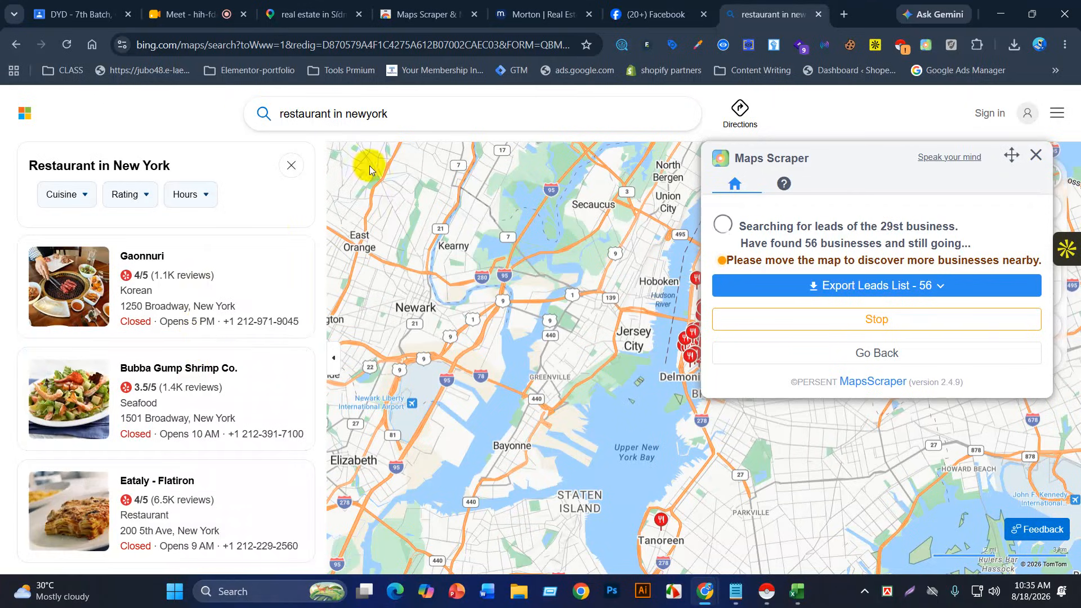
{"action": "left_click_drag", "start_coordinate": [365, 115], "coordinate": [389, 116]}
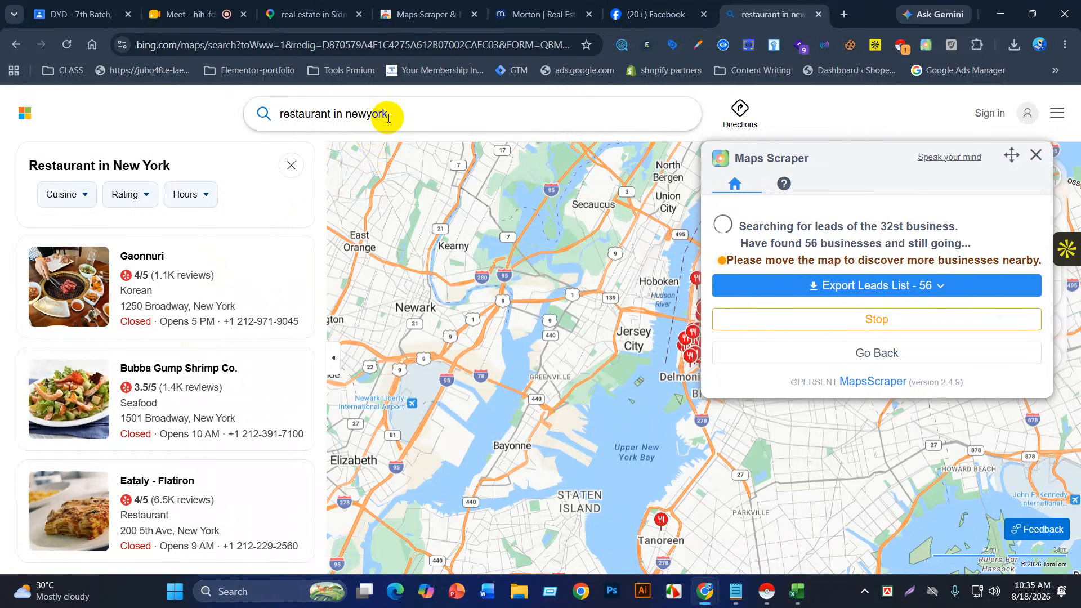
{"action": "left_click", "coordinate": [387, 131]}
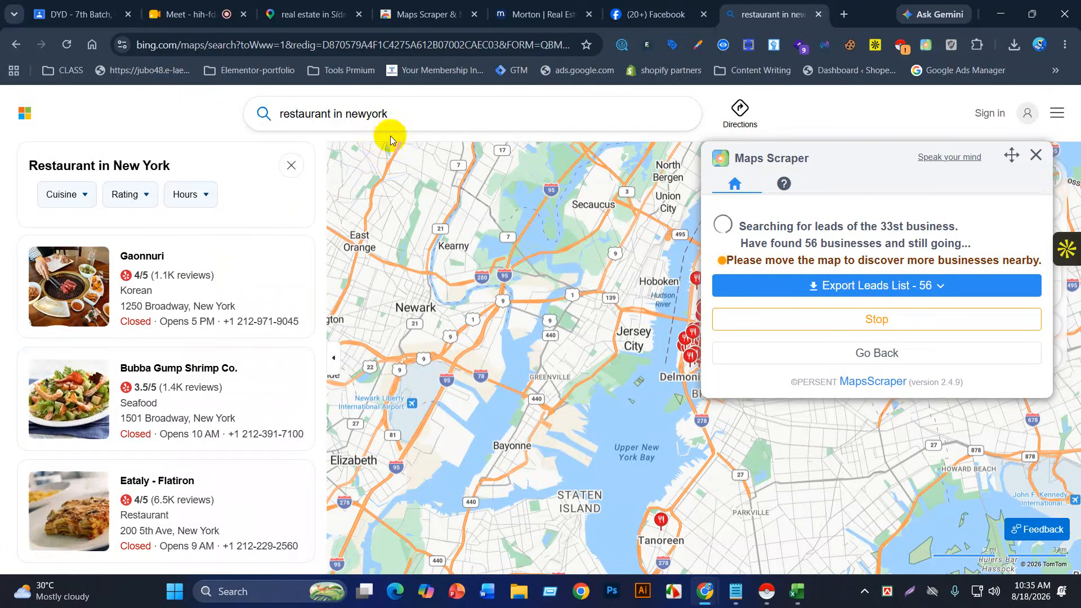
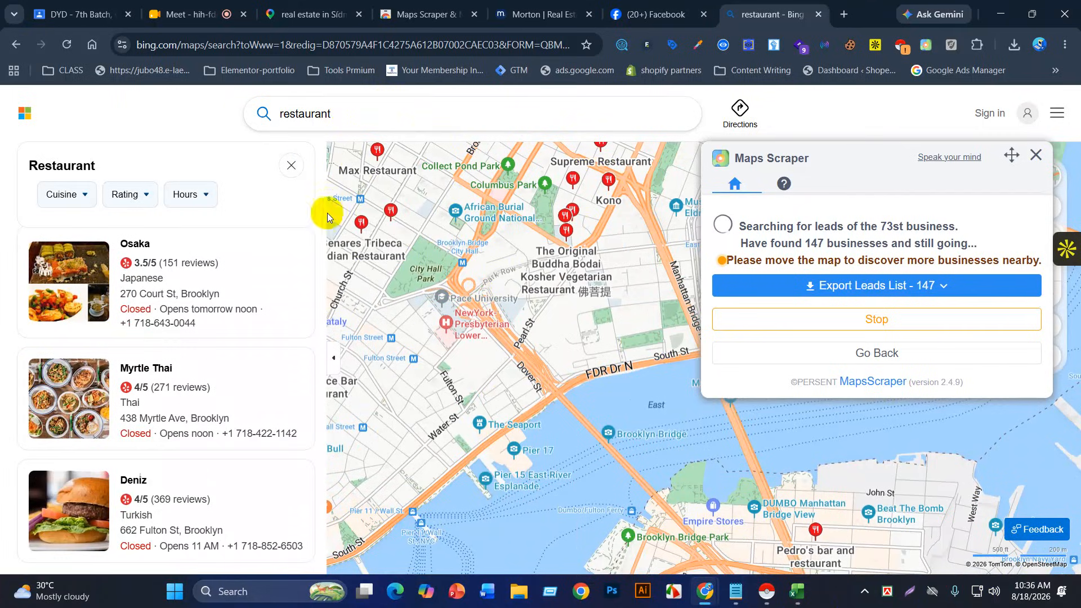
Step: Zoom and pan the Bing map to the blocks around Madison St
{"action": "scroll", "coordinate": [580, 422], "scroll_direction": "up", "scroll_amount": 1}
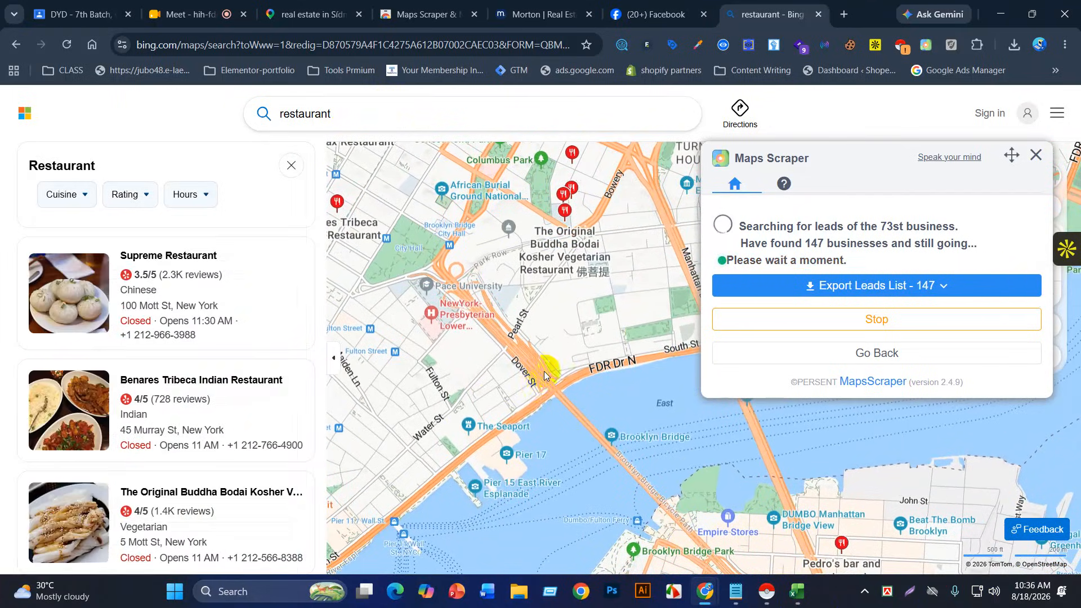
{"action": "scroll", "coordinate": [517, 373], "scroll_direction": "up", "scroll_amount": 3}
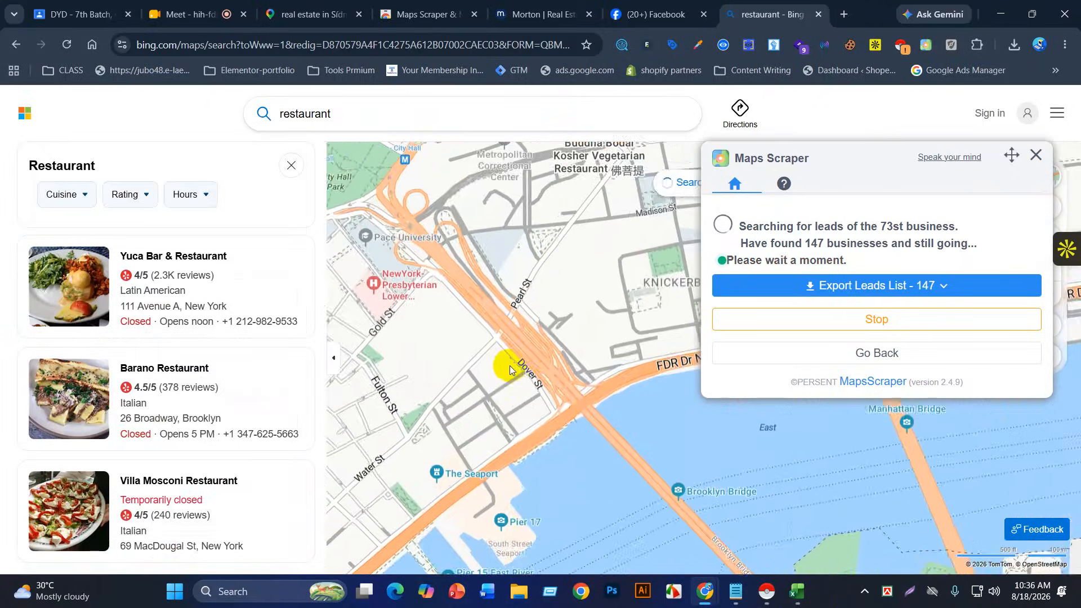
{"action": "left_click_drag", "start_coordinate": [555, 274], "coordinate": [438, 453]}
{"action": "scroll", "coordinate": [433, 456], "scroll_direction": "up", "scroll_amount": 3}
{"action": "scroll", "coordinate": [486, 421], "scroll_direction": "down", "scroll_amount": 3}
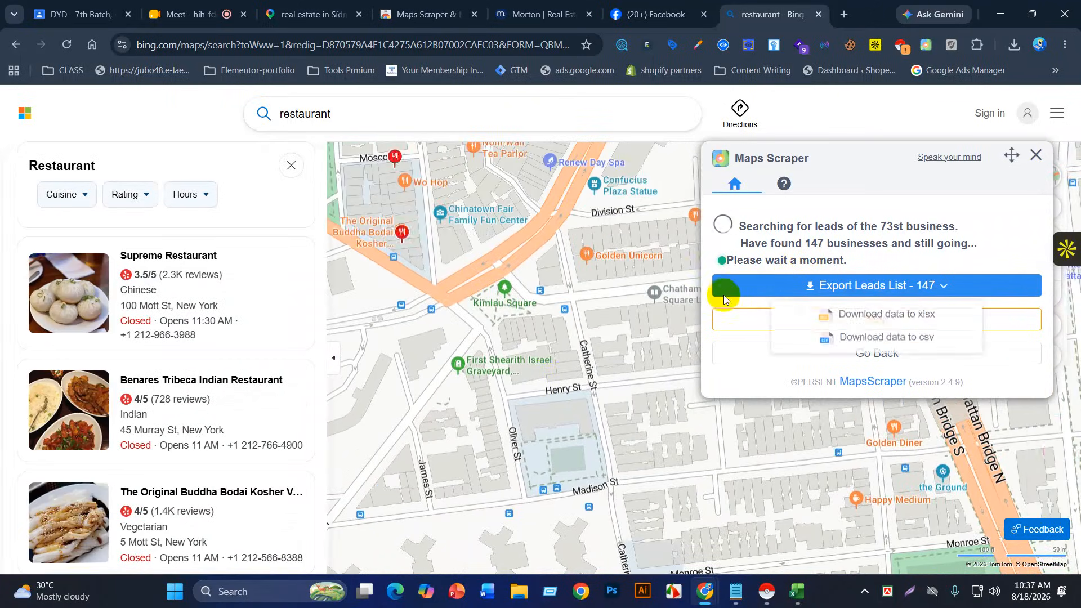
{"action": "scroll", "coordinate": [525, 388], "scroll_direction": "down", "scroll_amount": 2}
{"action": "scroll", "coordinate": [521, 391], "scroll_direction": "down", "scroll_amount": 3}
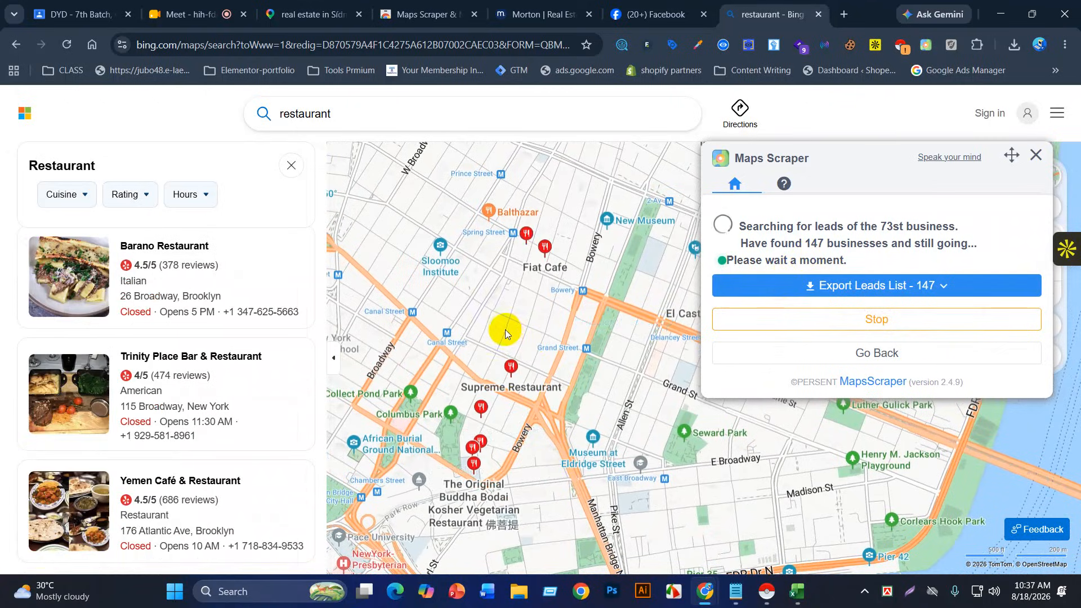
Step: Pan the map past Washington Square and the Bowery into NoHo until 162 leads are collected
{"action": "left_click_drag", "start_coordinate": [505, 327], "coordinate": [501, 452]}
{"action": "scroll", "coordinate": [546, 415], "scroll_direction": "up", "scroll_amount": 2}
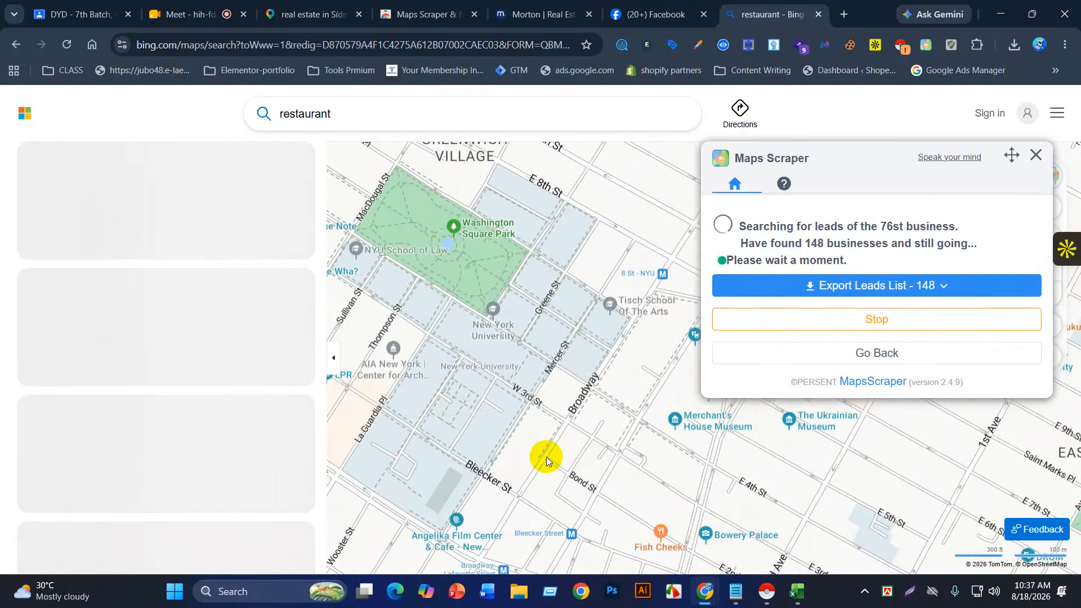
{"action": "scroll", "coordinate": [546, 457], "scroll_direction": "up", "scroll_amount": 1}
{"action": "left_click_drag", "start_coordinate": [571, 475], "coordinate": [471, 330]}
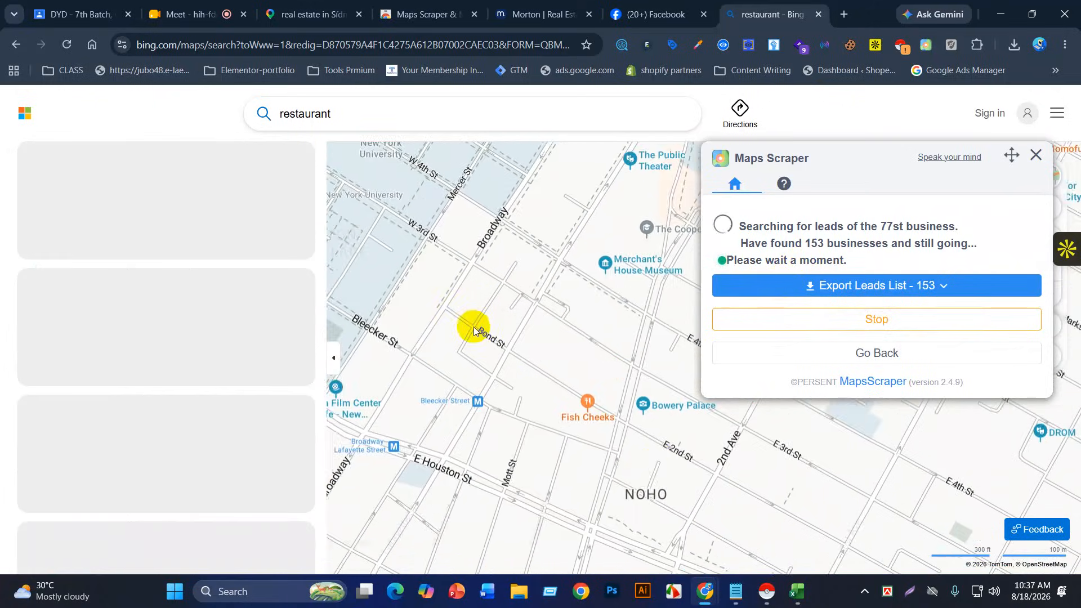
{"action": "left_click_drag", "start_coordinate": [644, 441], "coordinate": [573, 364]}
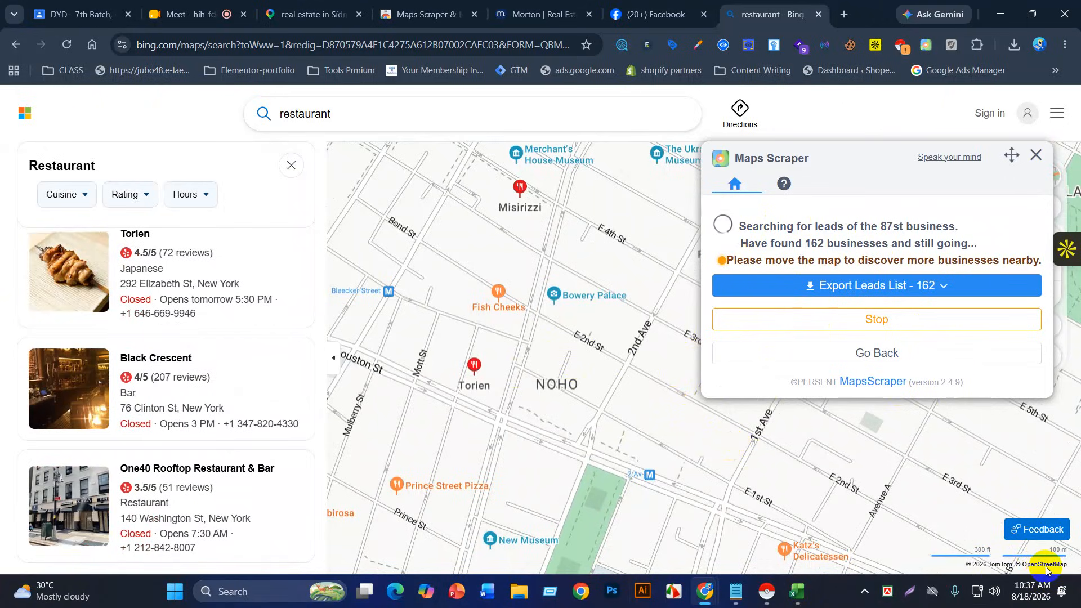
Step: Download the 162 leads as Bing_Maps_Scraper_162 xlsx and open it from Chrome's downloads
{"action": "left_click", "coordinate": [831, 287]}
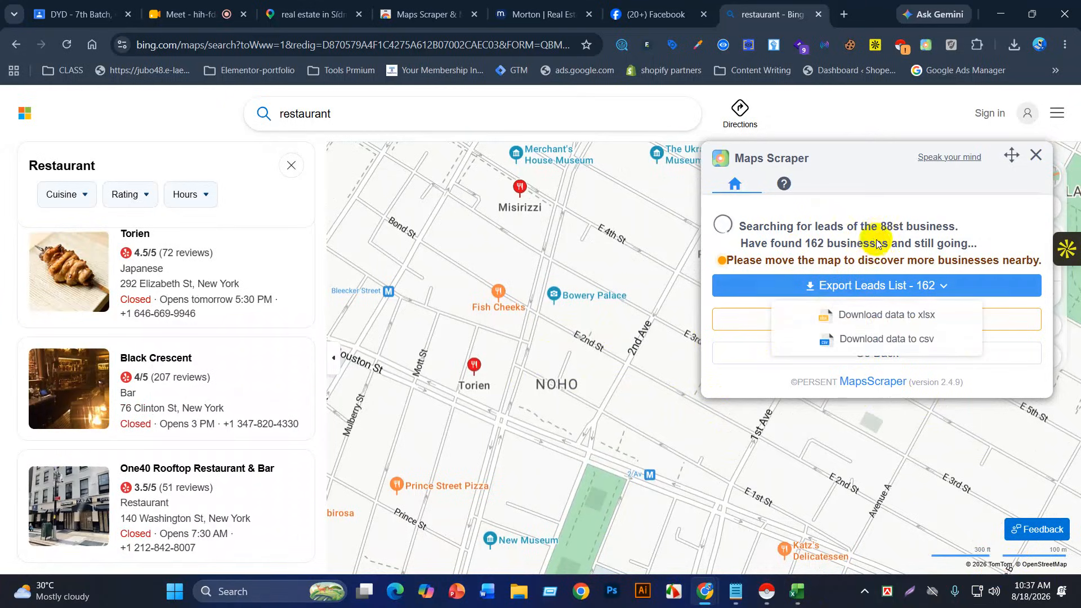
{"action": "left_click", "coordinate": [877, 244]}
{"action": "left_click", "coordinate": [835, 286]}
{"action": "left_click", "coordinate": [883, 222]}
{"action": "left_click", "coordinate": [848, 289]}
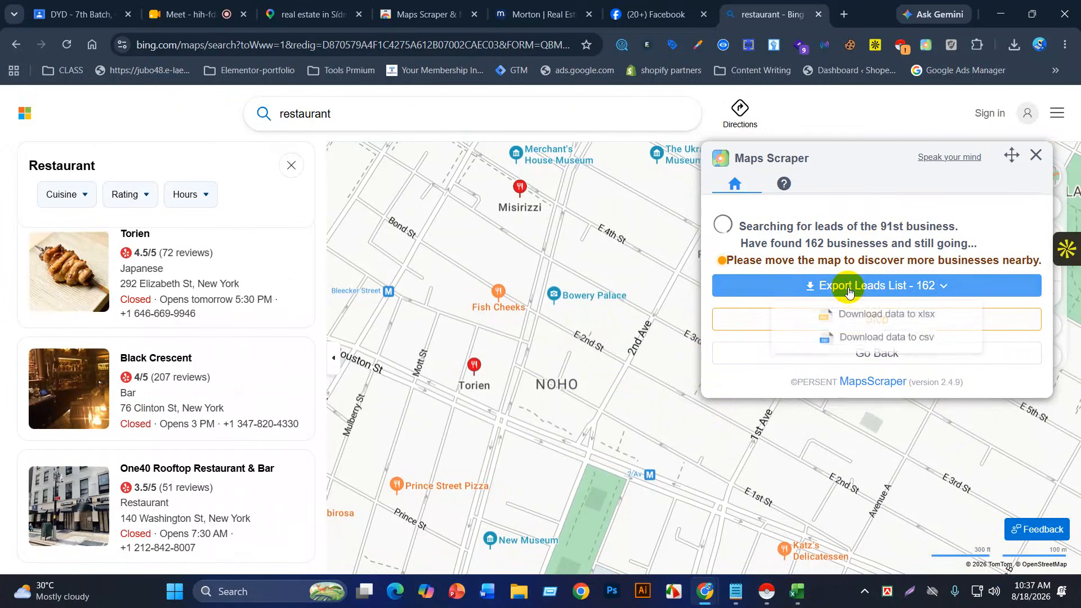
{"action": "left_click", "coordinate": [859, 318]}
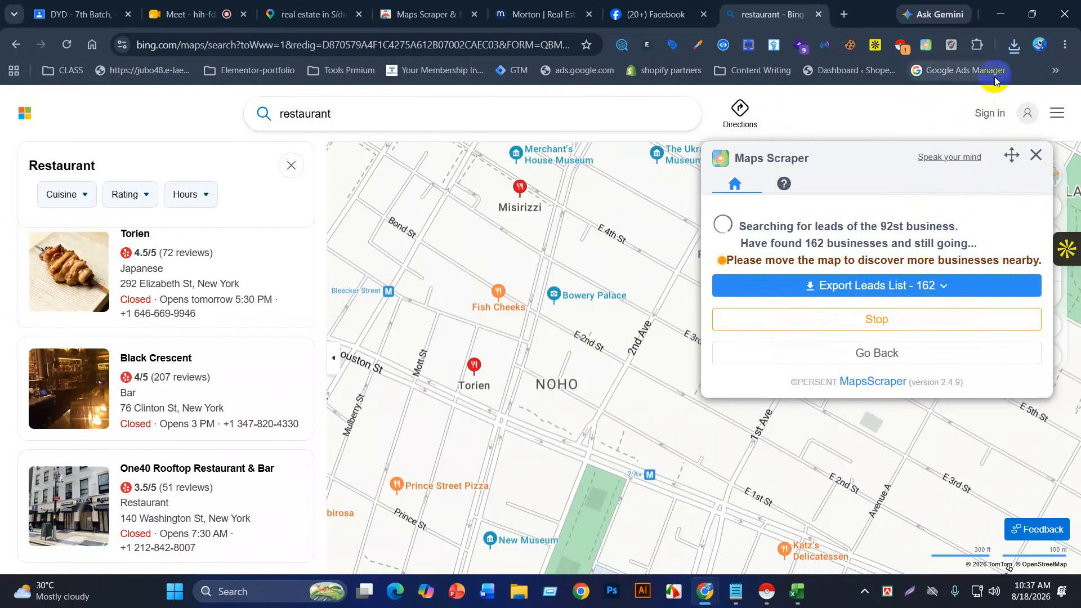
{"action": "left_click", "coordinate": [1015, 50]}
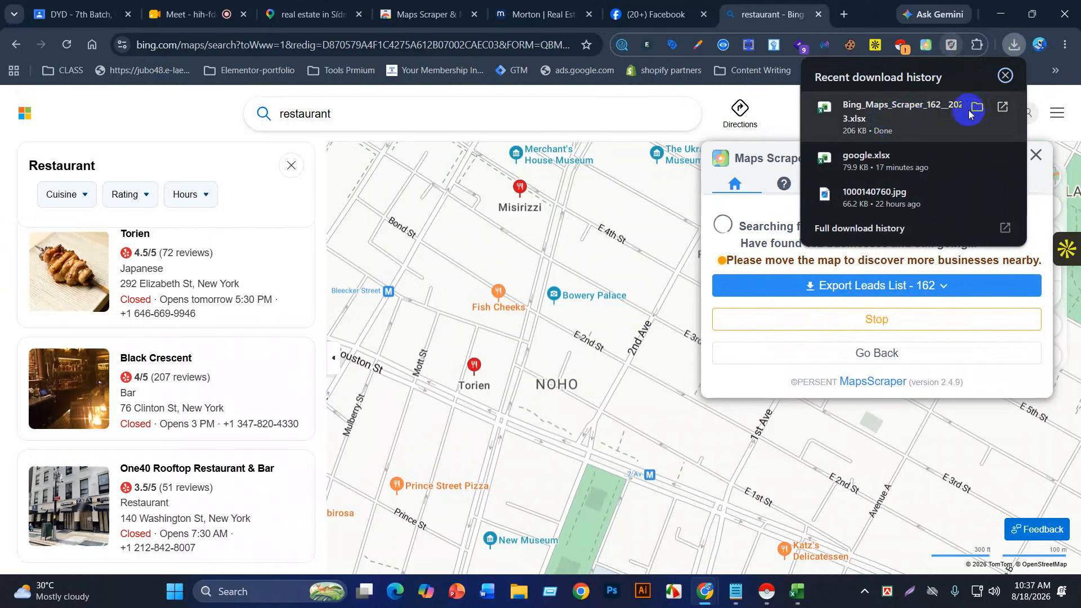
{"action": "left_click", "coordinate": [1005, 106]}
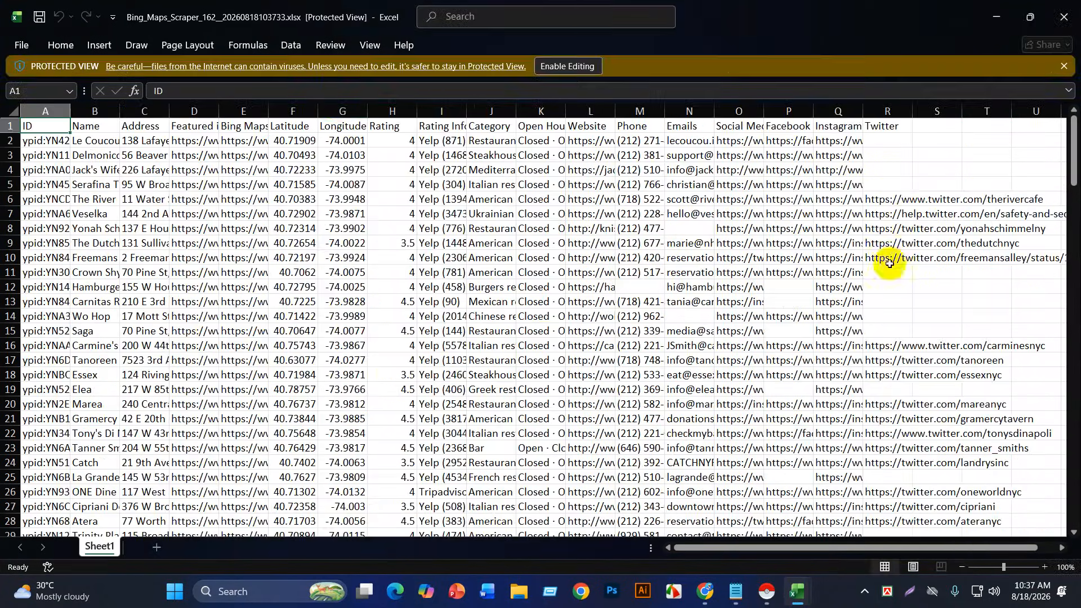
Step: Enable editing, autofit the Name and Address columns, and widen Featured image
{"action": "left_click", "coordinate": [565, 65]}
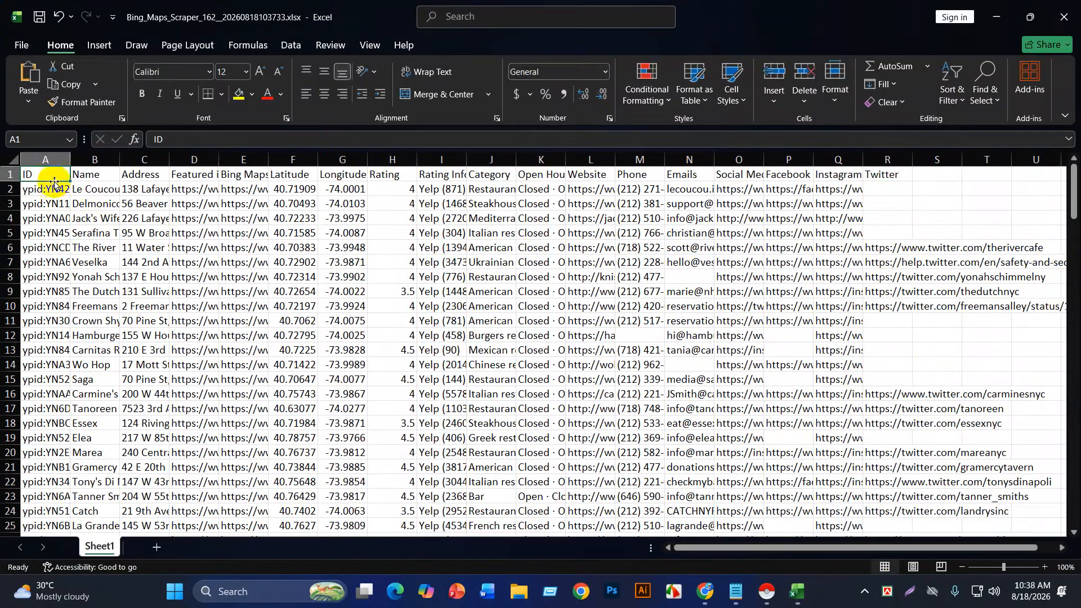
{"action": "left_click_drag", "start_coordinate": [124, 159], "coordinate": [124, 159]}
{"action": "double_click", "coordinate": [124, 158]}
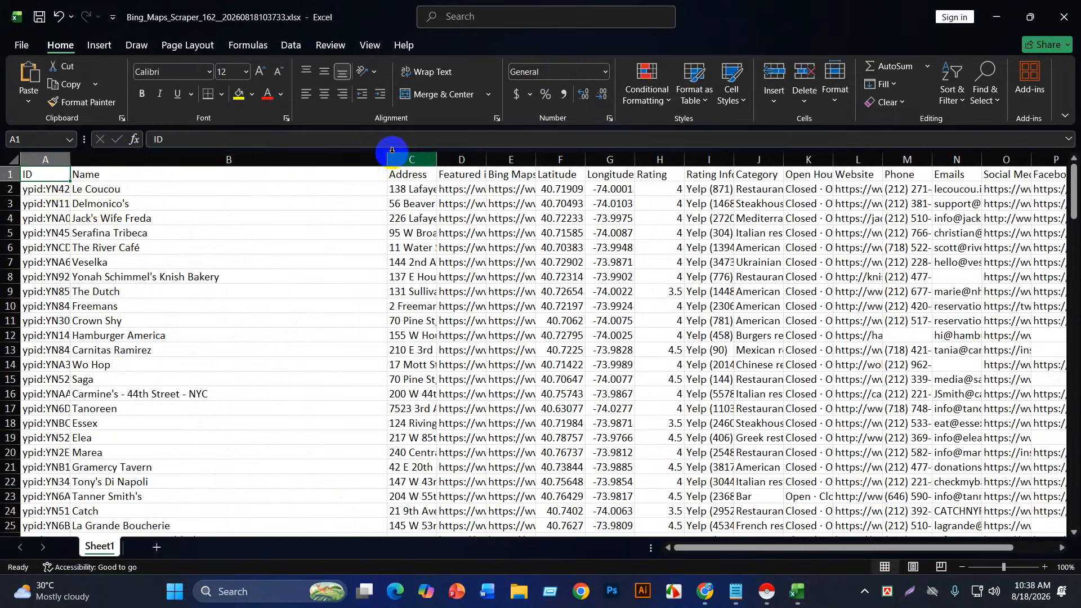
{"action": "double_click", "coordinate": [437, 158]}
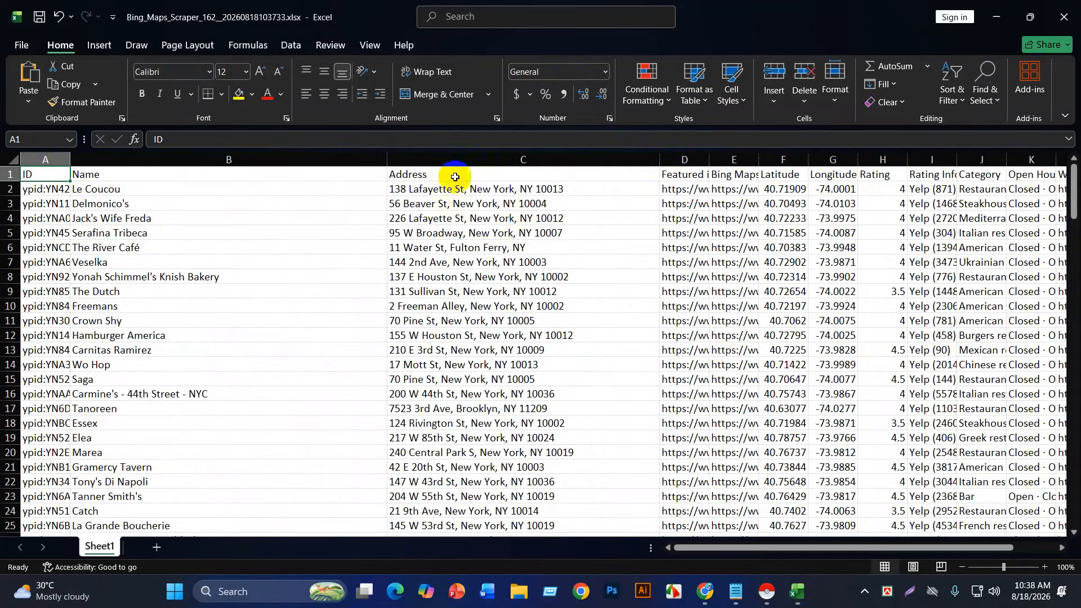
{"action": "left_click_drag", "start_coordinate": [710, 159], "coordinate": [791, 160]}
{"action": "left_click", "coordinate": [703, 154]}
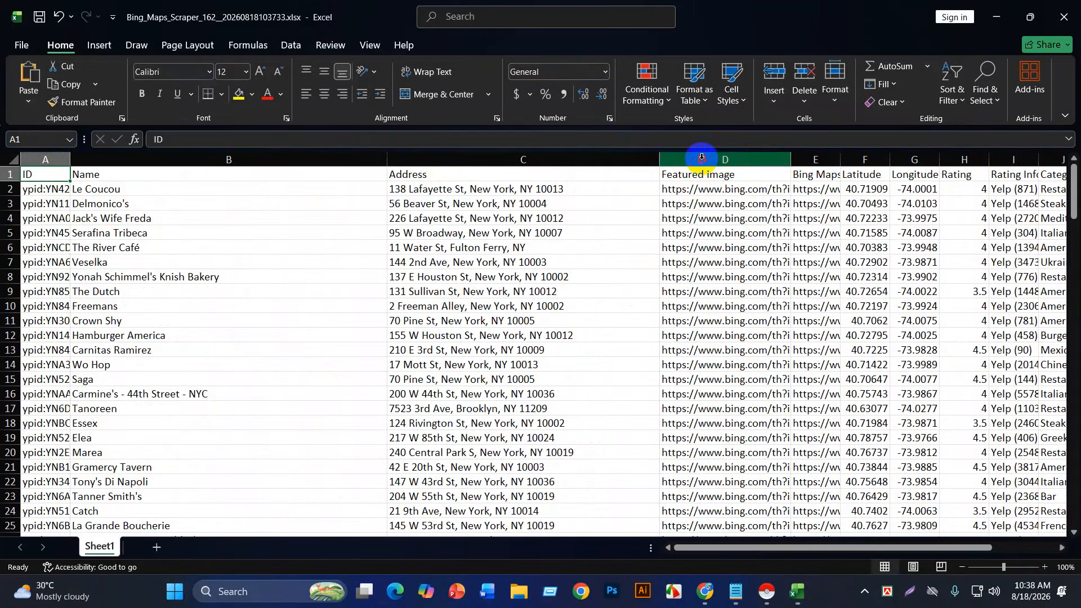
Step: Delete the ID column from the leads sheet
{"action": "left_click", "coordinate": [45, 176], "text": "ctrl"}
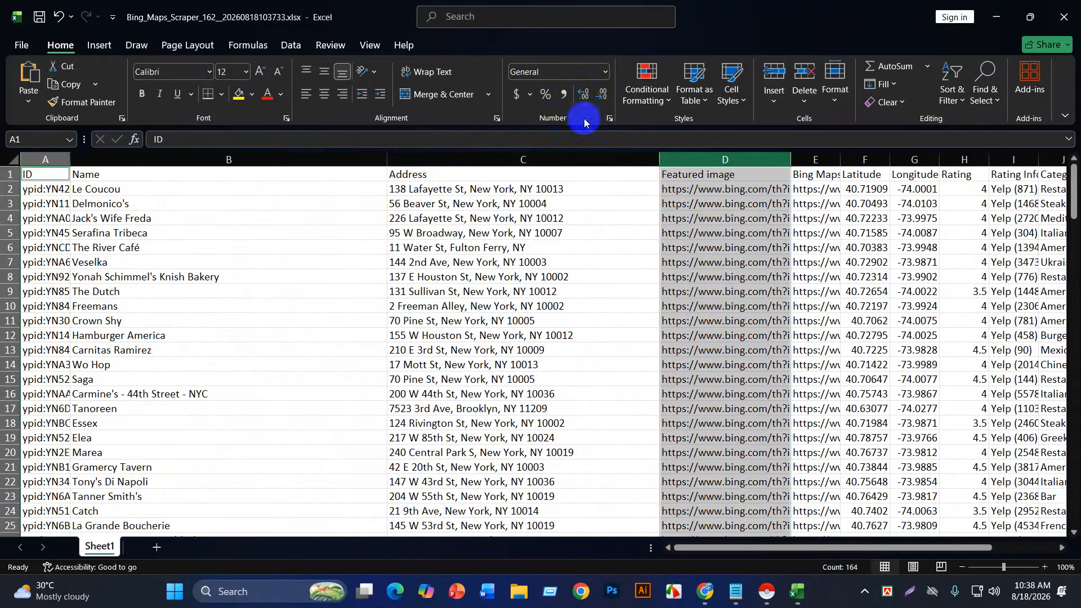
{"action": "left_click", "coordinate": [52, 160], "text": "ctrl"}
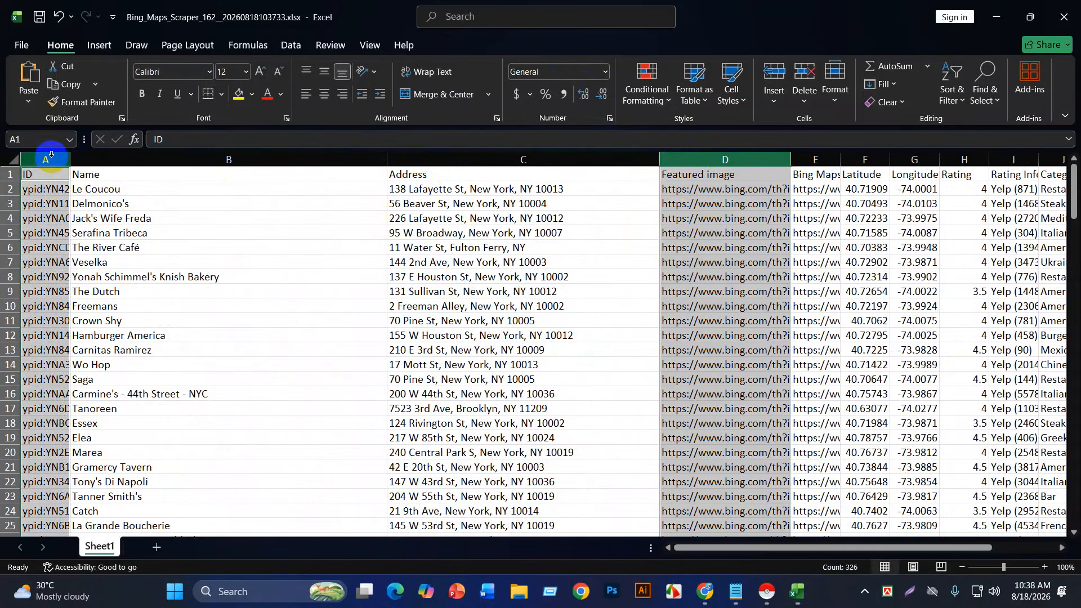
{"action": "left_click", "coordinate": [775, 85]}
{"action": "left_click", "coordinate": [626, 333]}
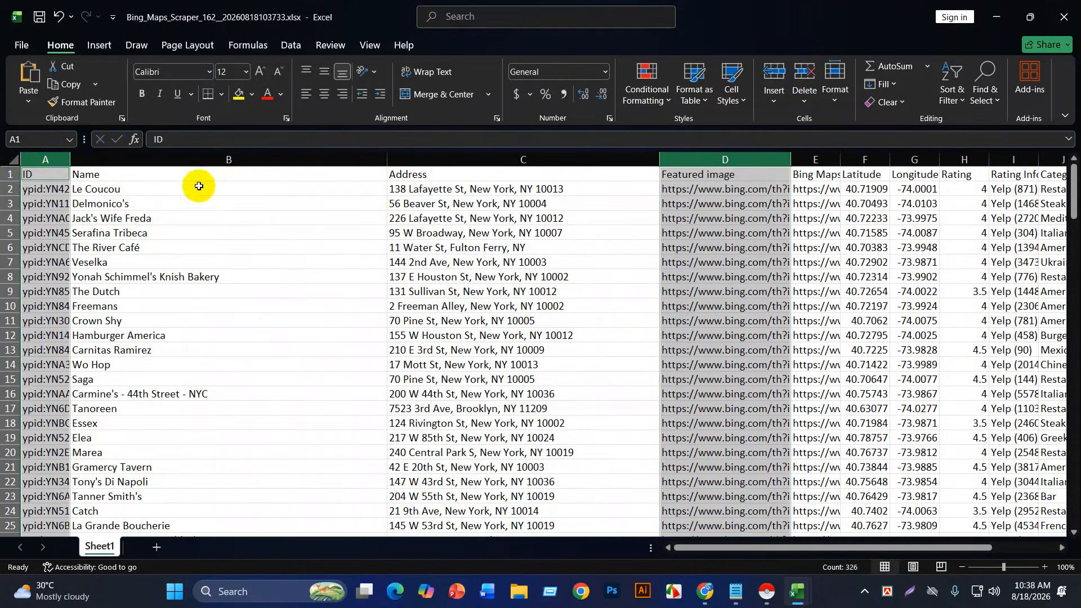
{"action": "left_click", "coordinate": [51, 160]}
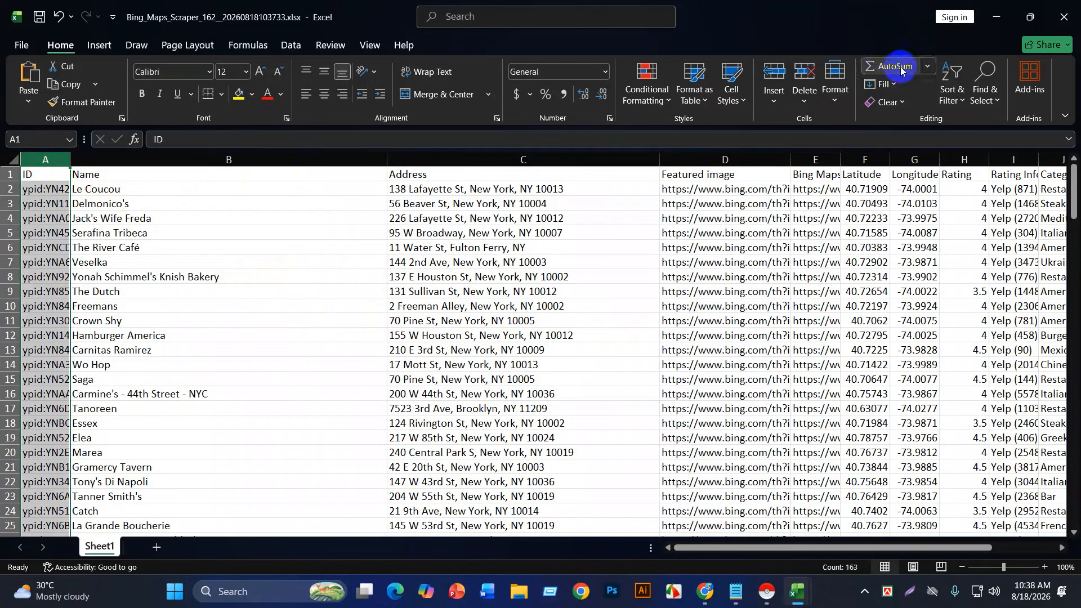
{"action": "left_click", "coordinate": [804, 74]}
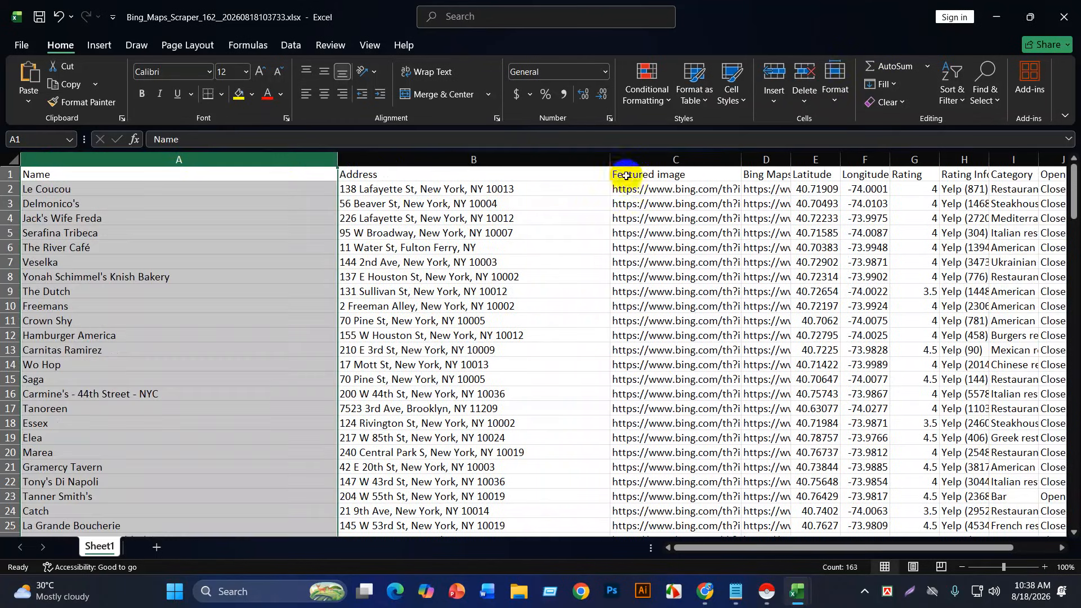
Step: Delete the Featured image, Bing Maps URL, Latitude and Longitude columns
{"action": "left_click", "coordinate": [629, 175]}
{"action": "left_click", "coordinate": [643, 160]}
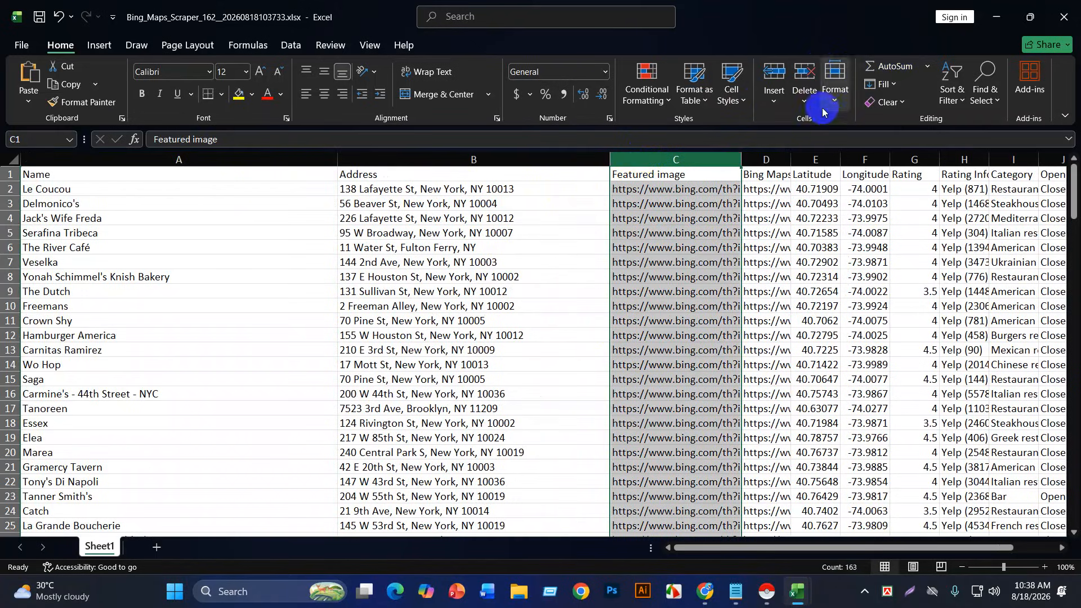
{"action": "left_click", "coordinate": [804, 75]}
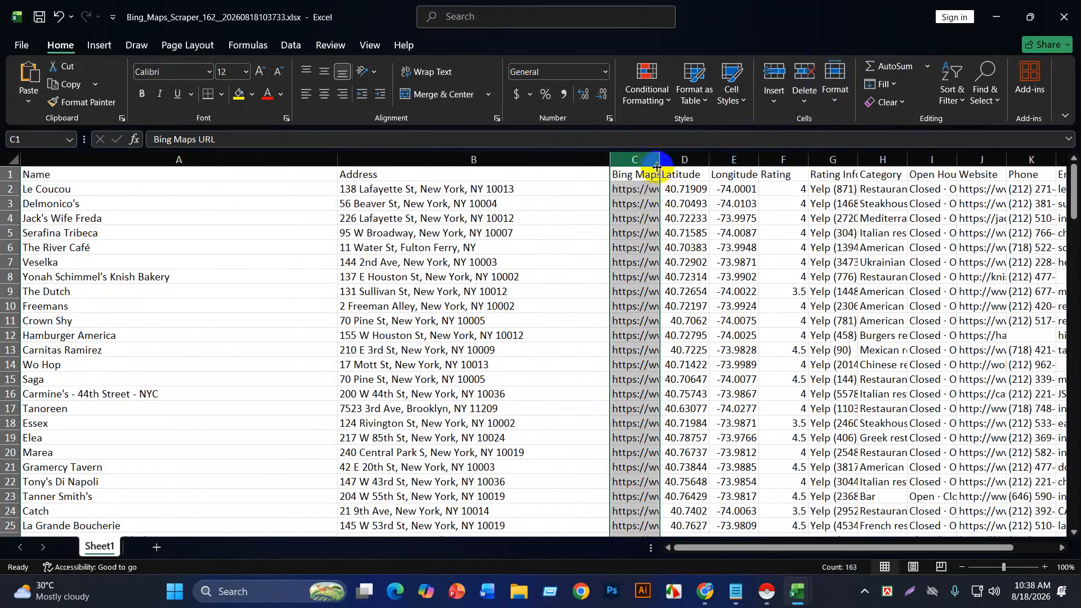
{"action": "left_click_drag", "start_coordinate": [662, 156], "coordinate": [740, 155]}
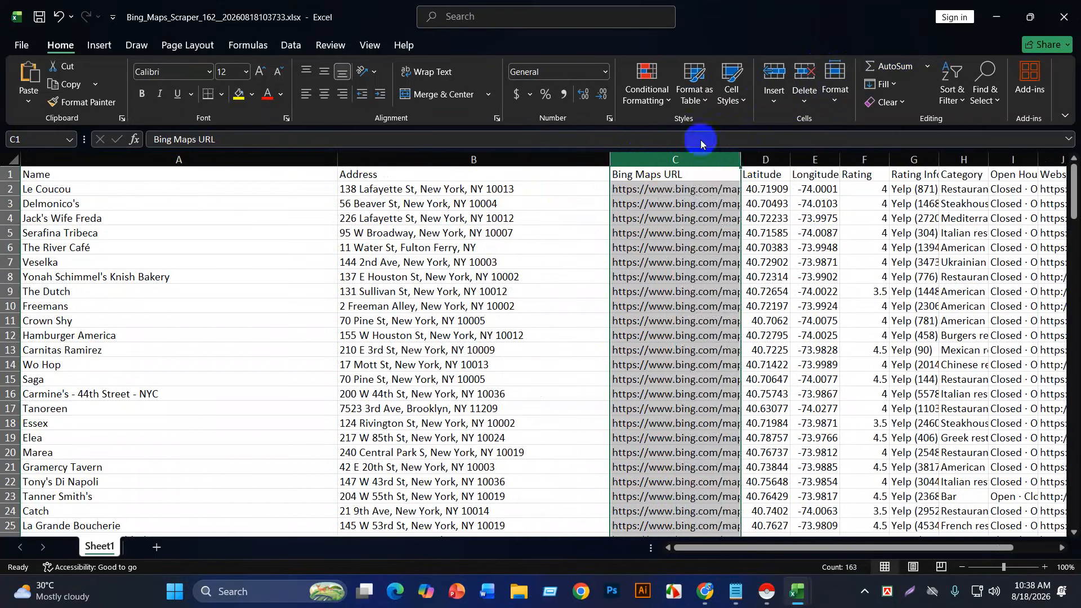
{"action": "left_click", "coordinate": [804, 73]}
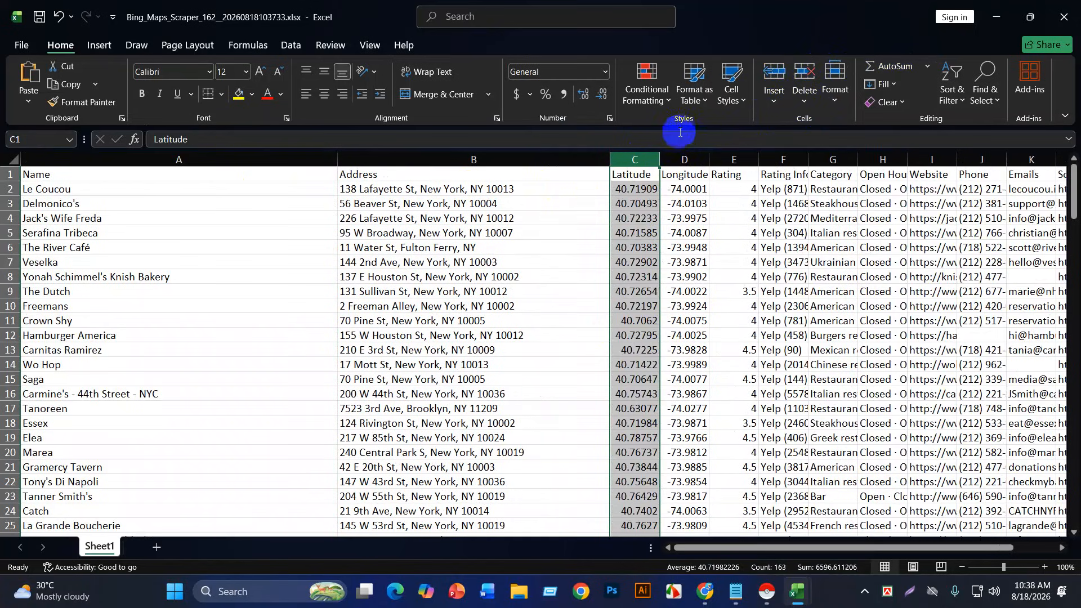
{"action": "left_click", "coordinate": [804, 74]}
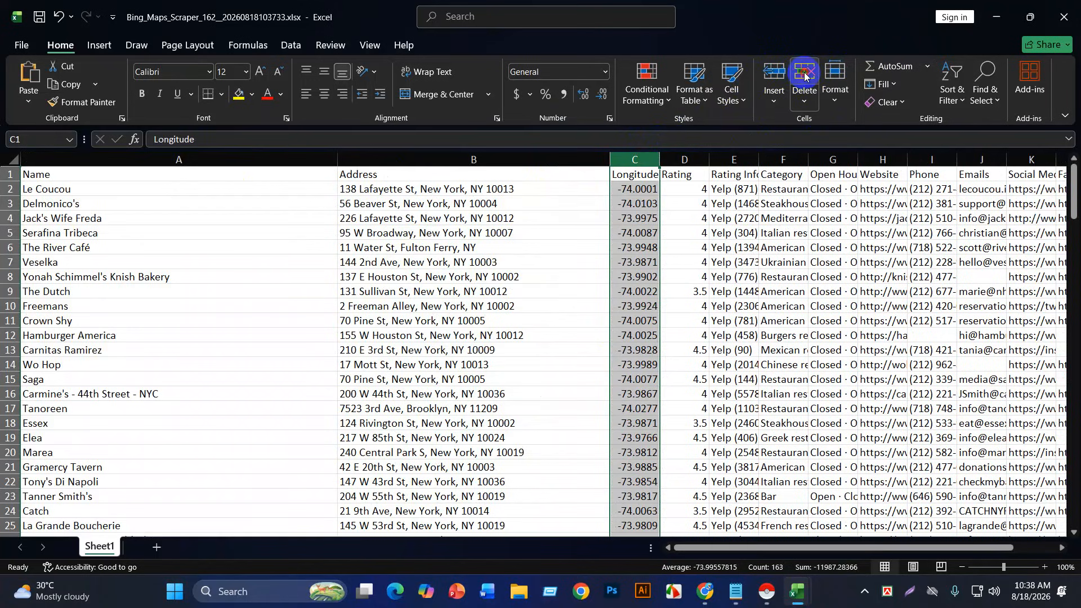
{"action": "left_click", "coordinate": [804, 74]}
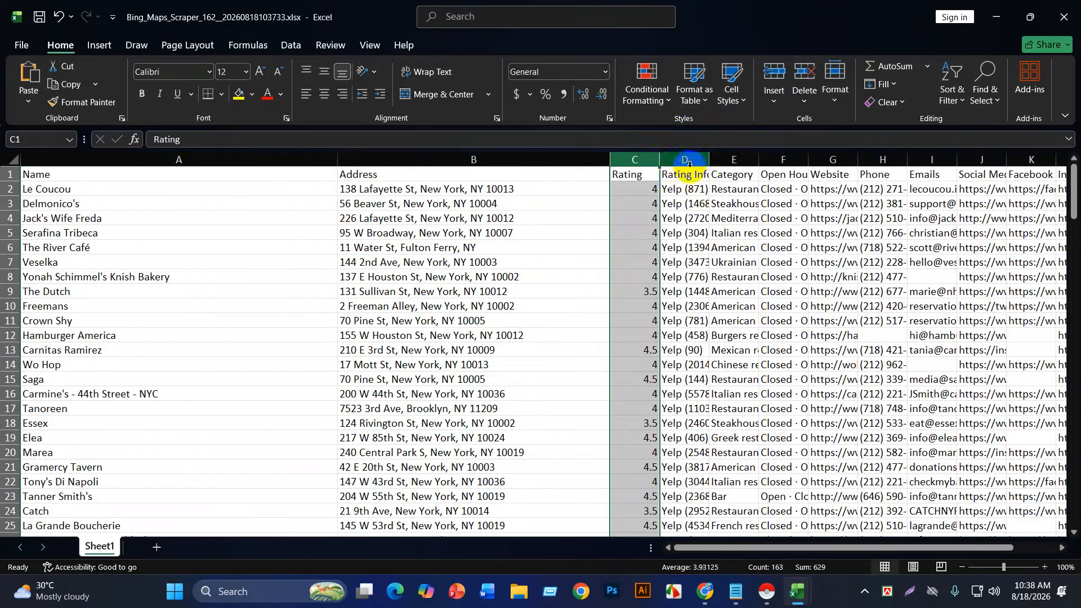
Step: Delete the Rating Info column
{"action": "left_click", "coordinate": [688, 158]}
{"action": "left_click_drag", "start_coordinate": [709, 160], "coordinate": [792, 153]}
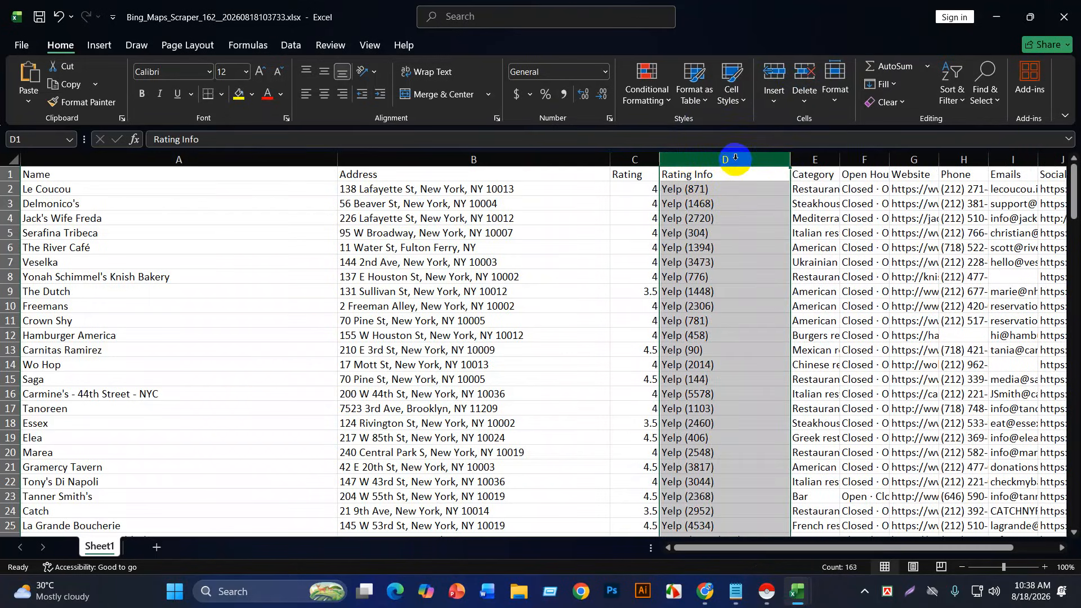
{"action": "scroll", "coordinate": [743, 200], "scroll_direction": "down", "scroll_amount": 7}
{"action": "scroll", "coordinate": [744, 204], "scroll_direction": "up", "scroll_amount": 5}
{"action": "scroll", "coordinate": [743, 204], "scroll_direction": "up", "scroll_amount": 2}
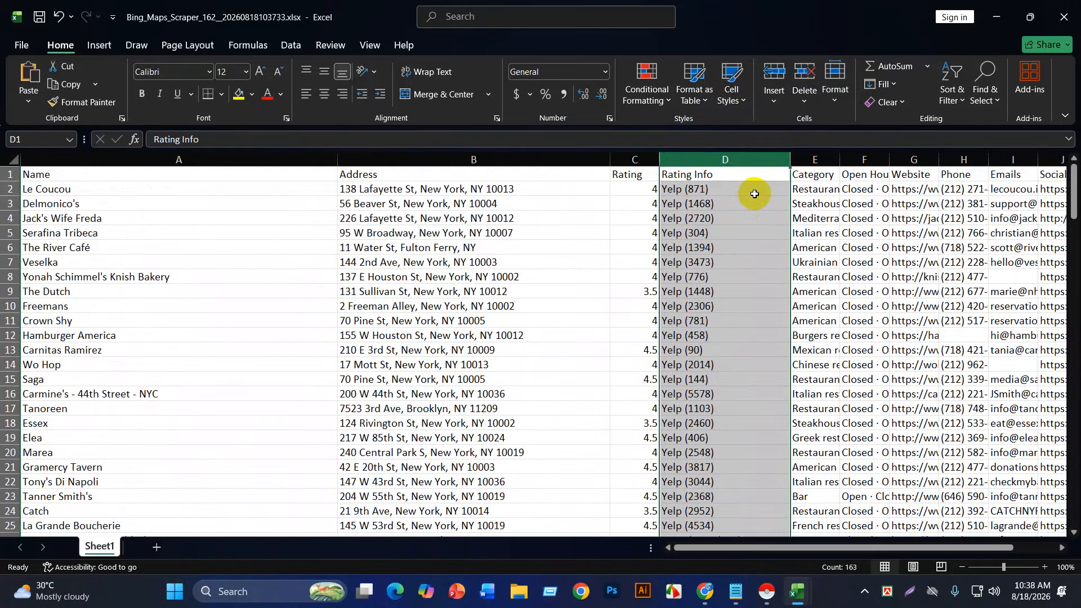
{"action": "left_click", "coordinate": [804, 75]}
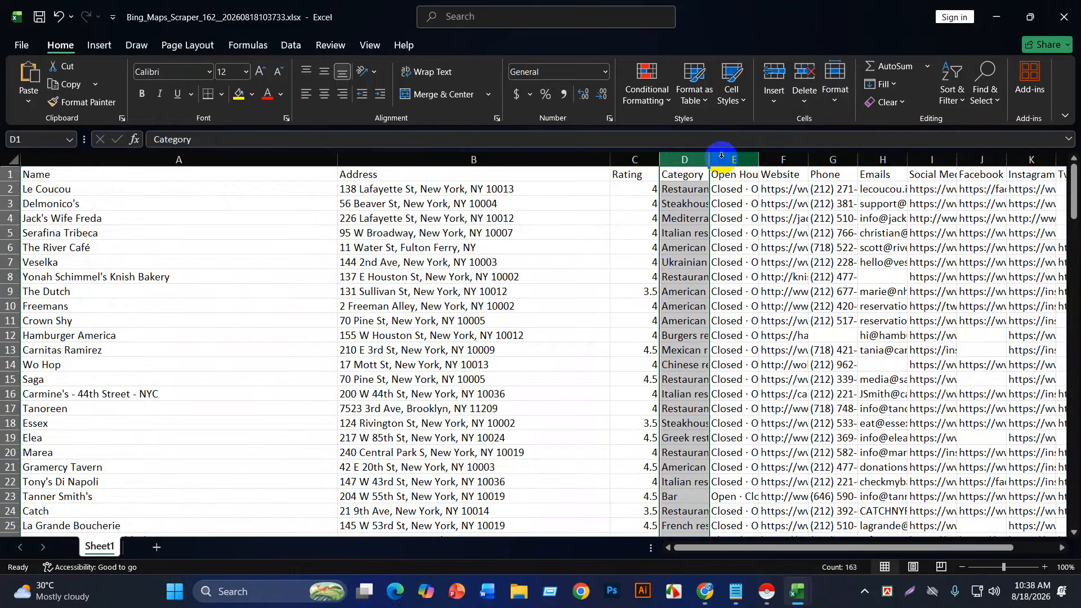
Step: Widen Category to show full names and delete the Open Hours column
{"action": "left_click_drag", "start_coordinate": [708, 160], "coordinate": [812, 159]}
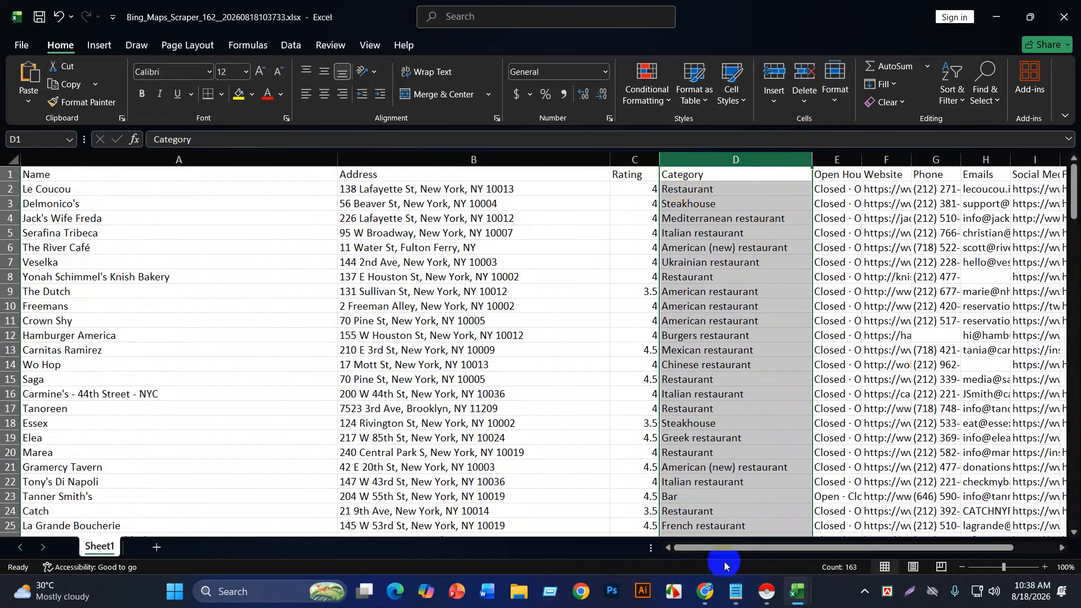
{"action": "left_click_drag", "start_coordinate": [724, 550], "coordinate": [769, 554]}
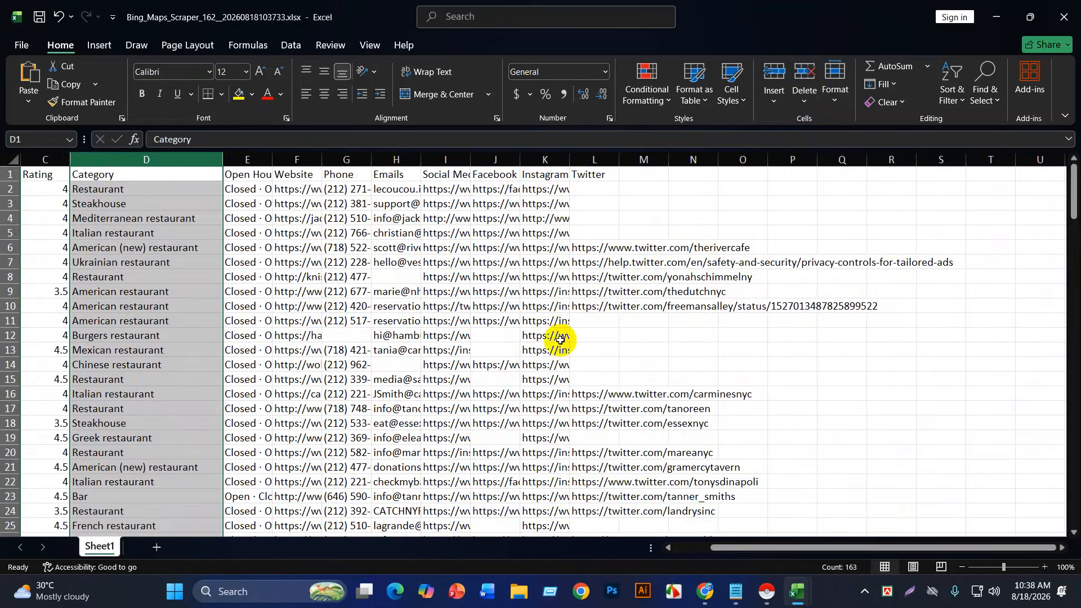
{"action": "left_click", "coordinate": [249, 162]}
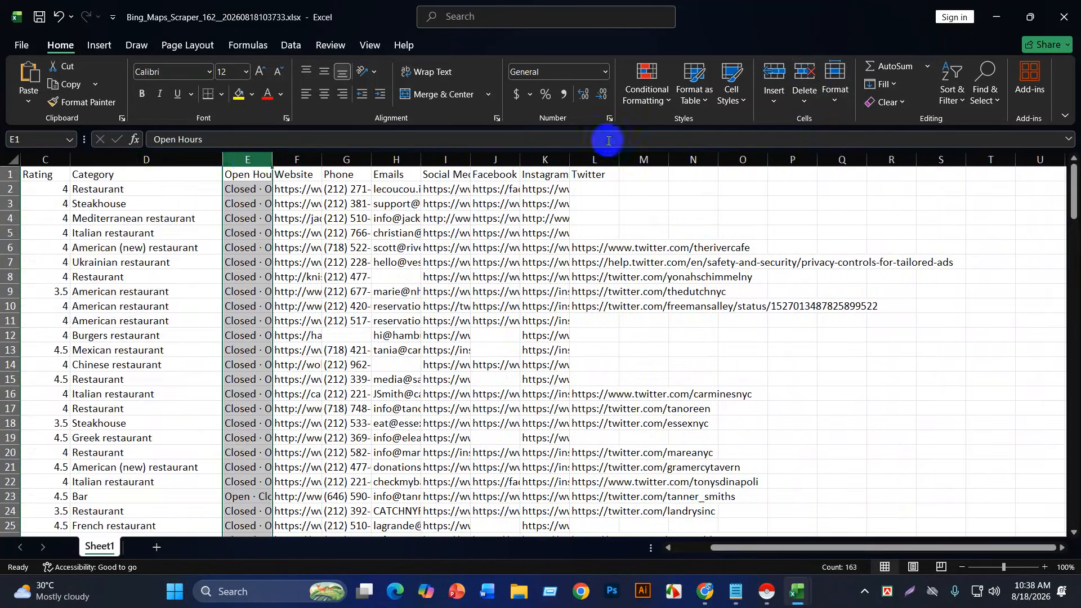
{"action": "left_click", "coordinate": [802, 73]}
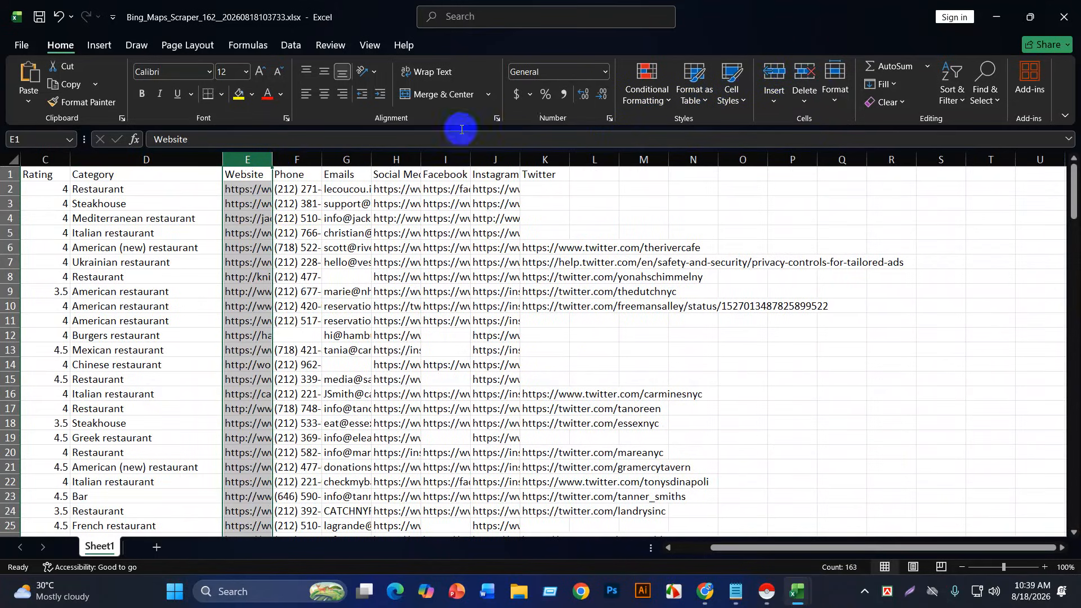
Step: Widen the Website, Phone and Social Medias columns so URLs and numbers show in full
{"action": "left_click_drag", "start_coordinate": [272, 163], "coordinate": [346, 163]}
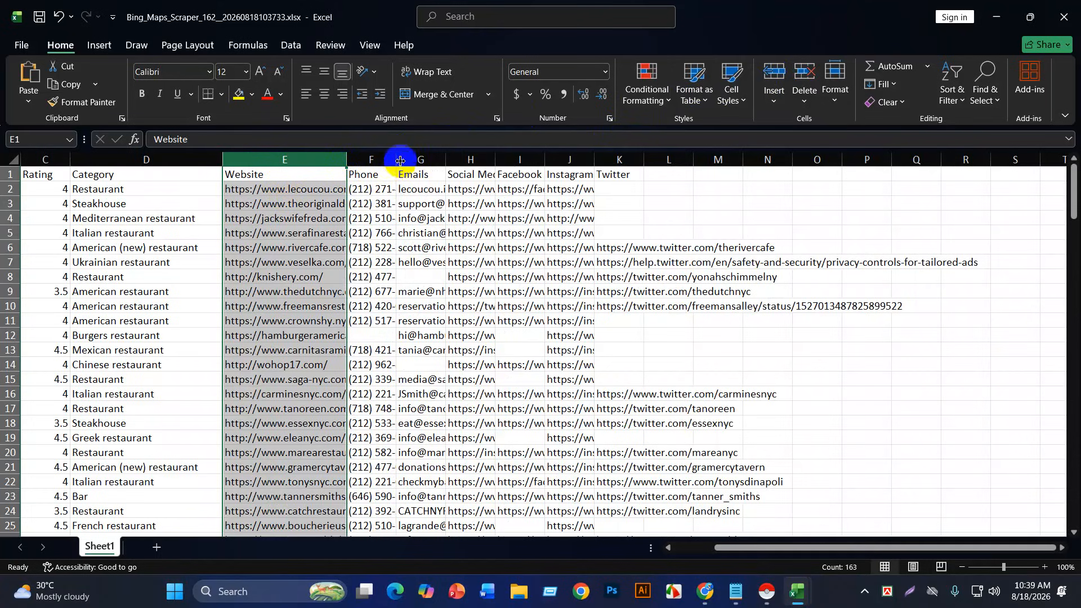
{"action": "left_click_drag", "start_coordinate": [399, 159], "coordinate": [581, 160]}
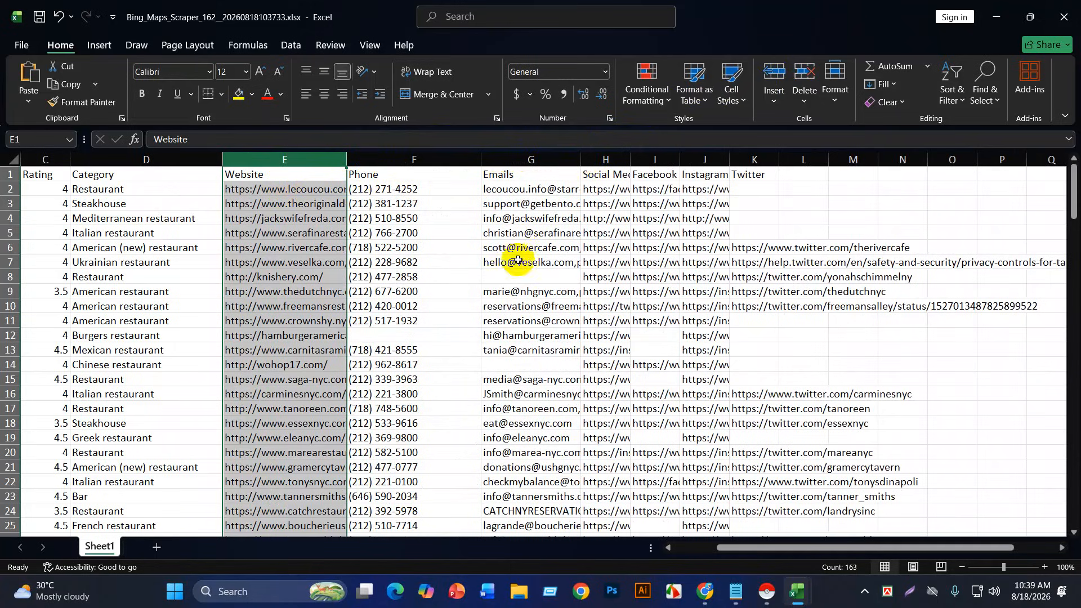
{"action": "left_click_drag", "start_coordinate": [630, 157], "coordinate": [984, 158]}
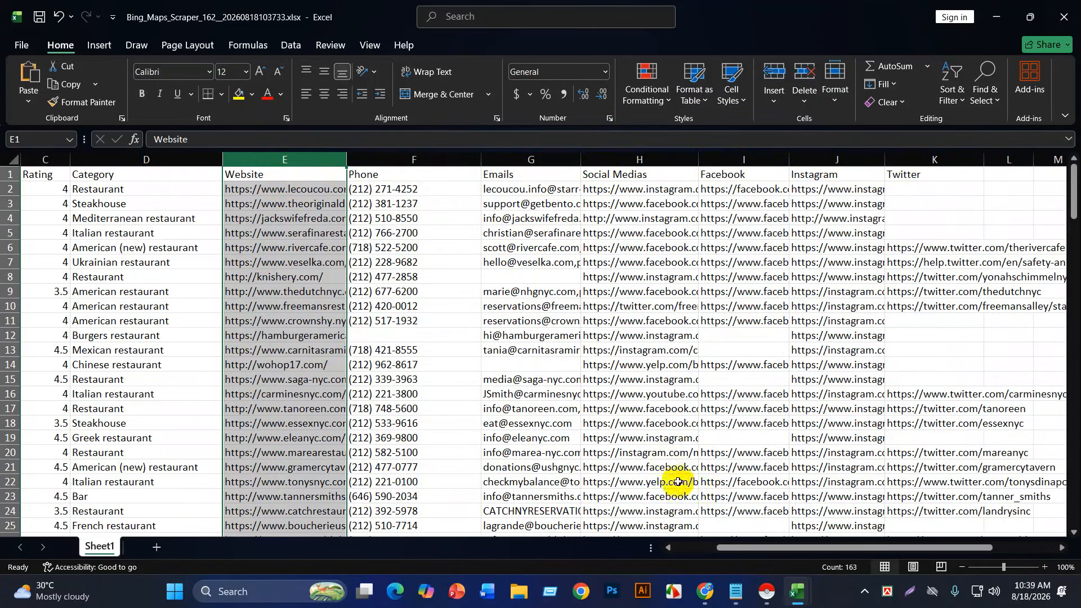
{"action": "left_click_drag", "start_coordinate": [784, 552], "coordinate": [628, 549]}
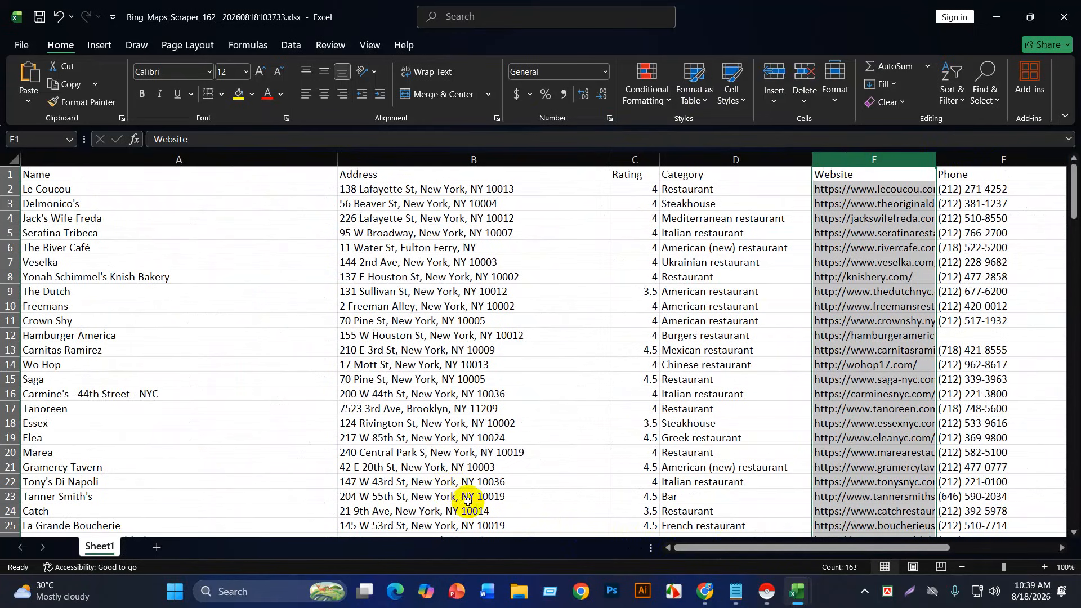
{"action": "scroll", "coordinate": [506, 444], "scroll_direction": "down", "scroll_amount": 18}
{"action": "scroll", "coordinate": [338, 448], "scroll_direction": "down", "scroll_amount": 4}
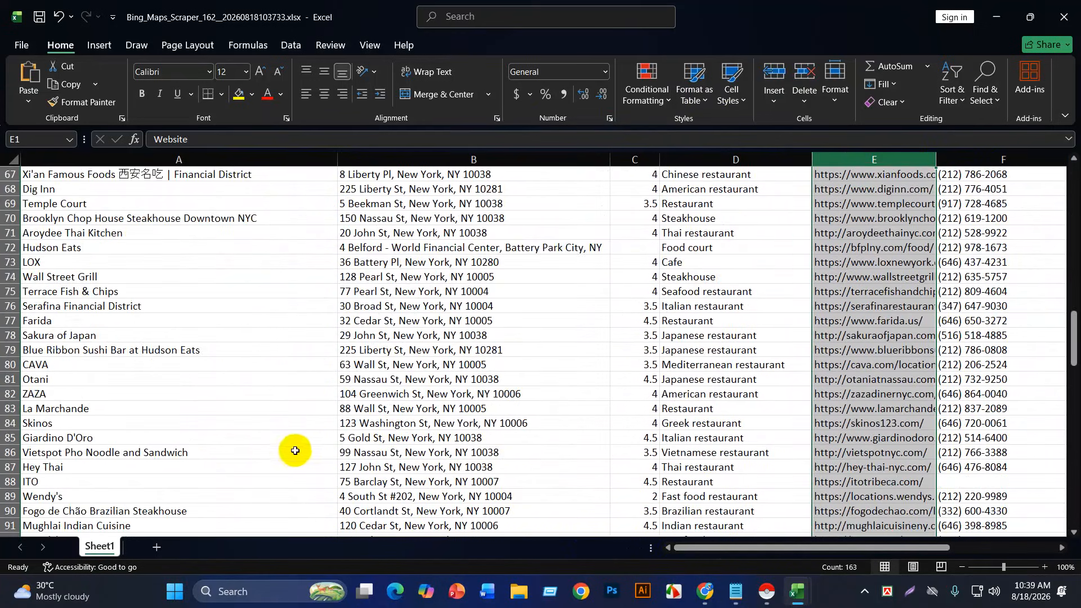
{"action": "scroll", "coordinate": [341, 434], "scroll_direction": "down", "scroll_amount": 3}
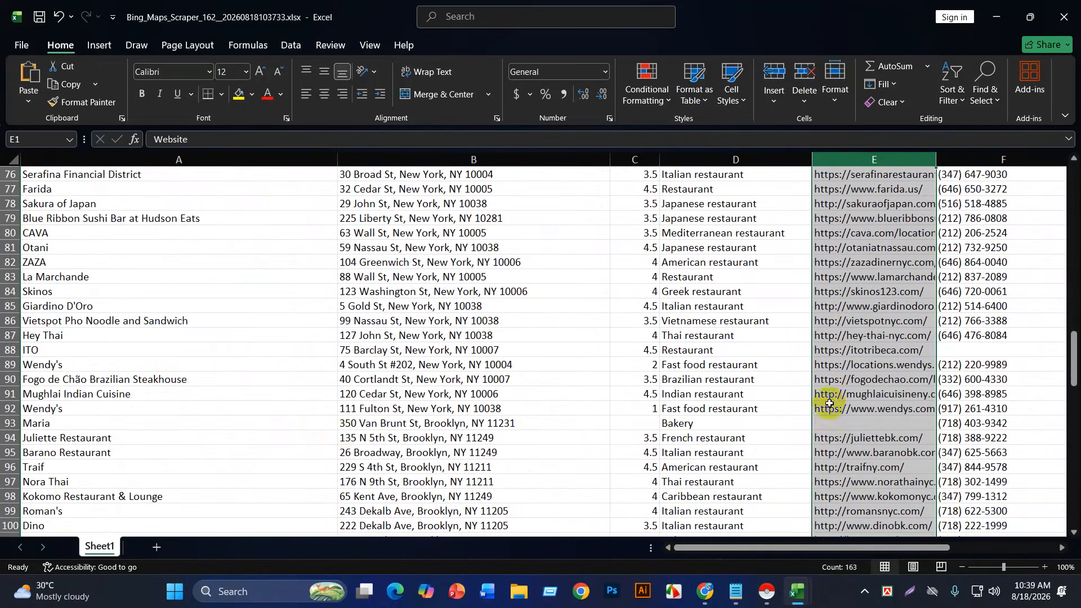
{"action": "scroll", "coordinate": [619, 428], "scroll_direction": "up", "scroll_amount": 8}
{"action": "scroll", "coordinate": [653, 439], "scroll_direction": "up", "scroll_amount": 17}
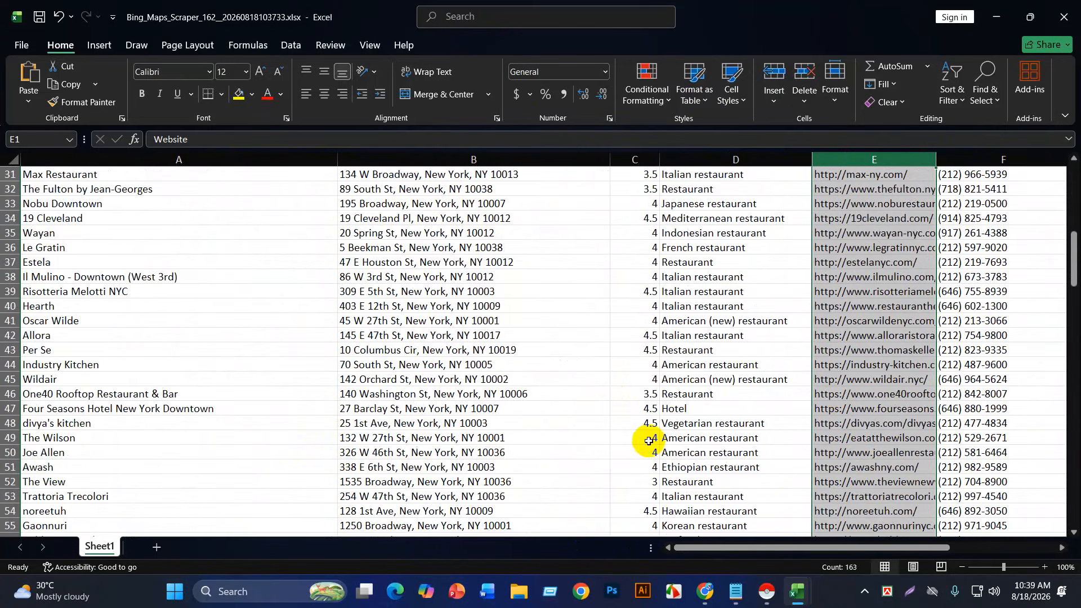
{"action": "left_click_drag", "start_coordinate": [735, 545], "coordinate": [760, 547]}
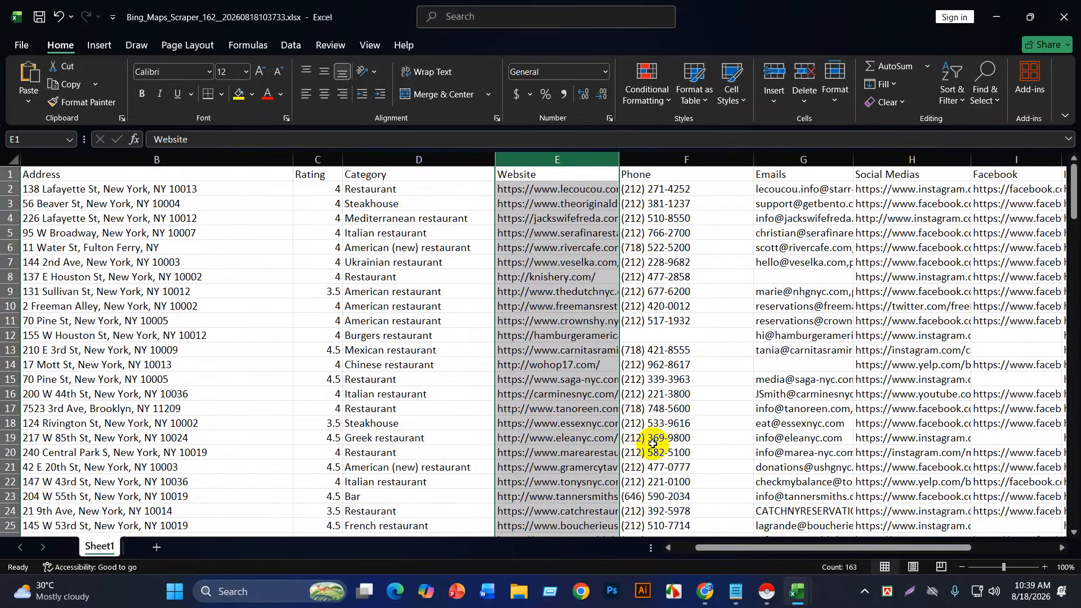
{"action": "scroll", "coordinate": [651, 439], "scroll_direction": "down", "scroll_amount": 20}
{"action": "scroll", "coordinate": [652, 433], "scroll_direction": "down", "scroll_amount": 9}
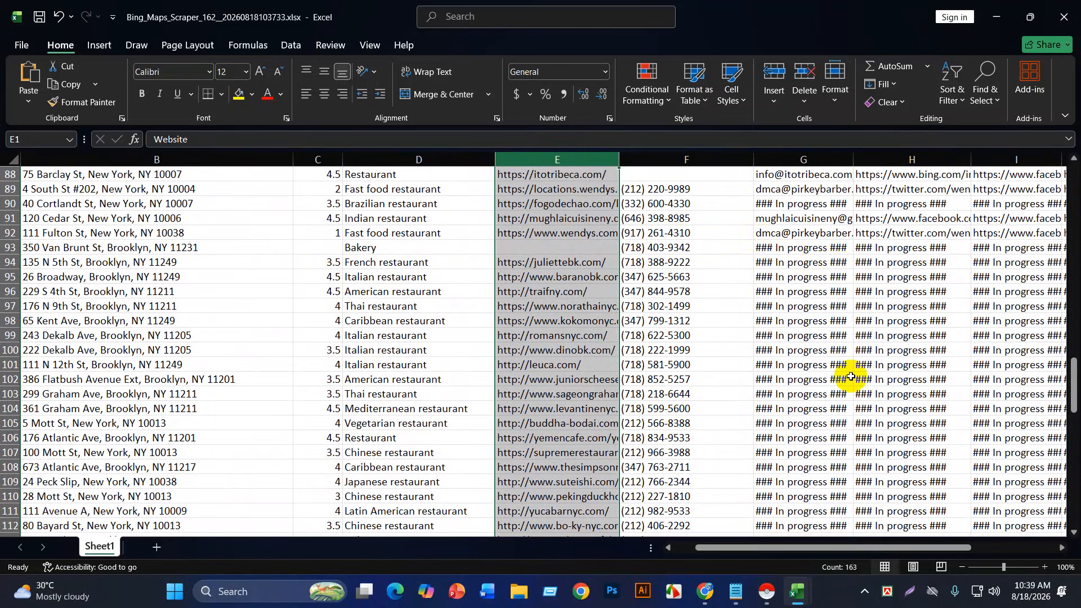
{"action": "scroll", "coordinate": [850, 376], "scroll_direction": "down", "scroll_amount": 20}
{"action": "scroll", "coordinate": [838, 392], "scroll_direction": "down", "scroll_amount": 4}
{"action": "scroll", "coordinate": [832, 393], "scroll_direction": "up", "scroll_amount": 4}
{"action": "left_click", "coordinate": [757, 466]}
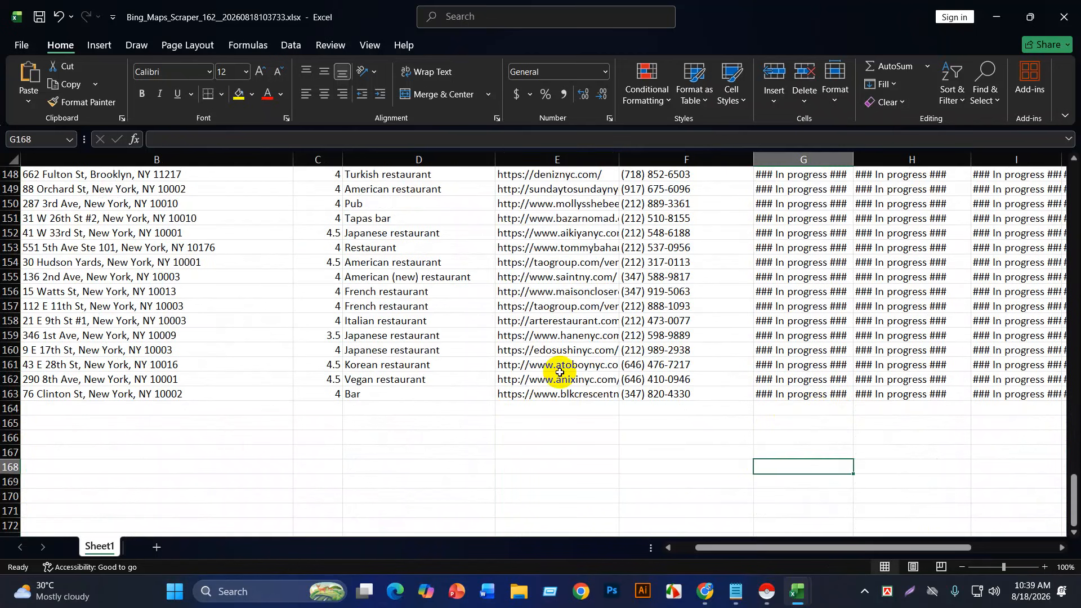
{"action": "scroll", "coordinate": [559, 371], "scroll_direction": "up", "scroll_amount": 20}
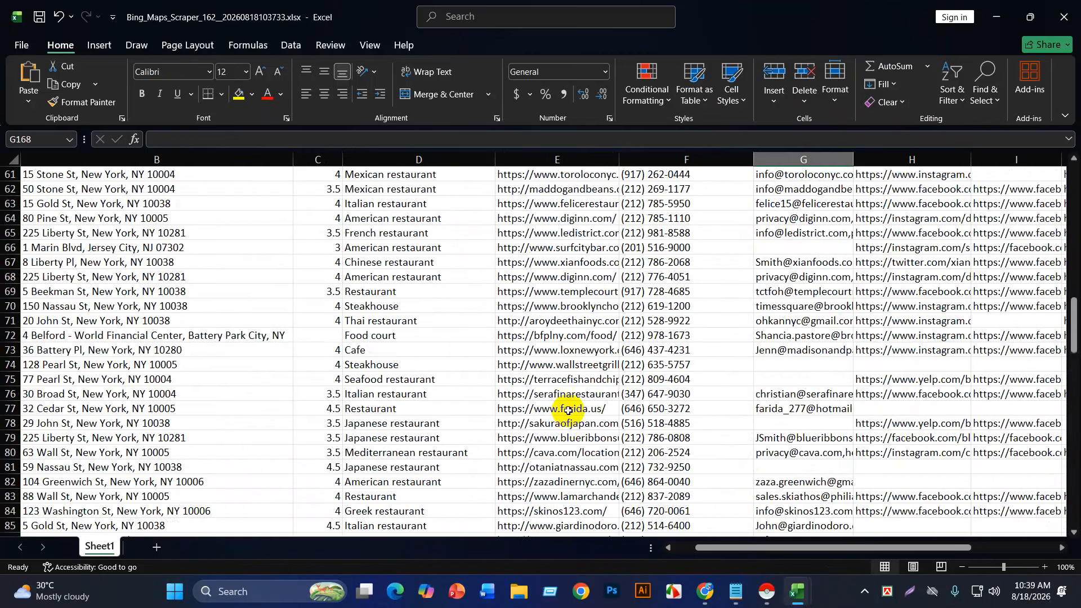
{"action": "scroll", "coordinate": [566, 405], "scroll_direction": "up", "scroll_amount": 13}
{"action": "scroll", "coordinate": [575, 380], "scroll_direction": "up", "scroll_amount": 2}
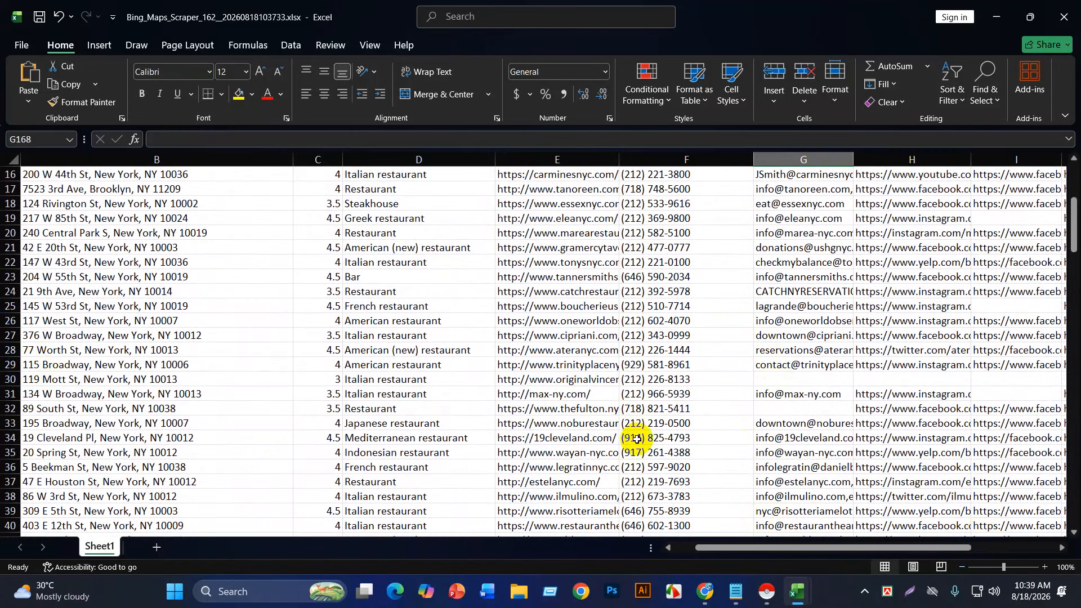
{"action": "scroll", "coordinate": [634, 444], "scroll_direction": "up", "scroll_amount": 5}
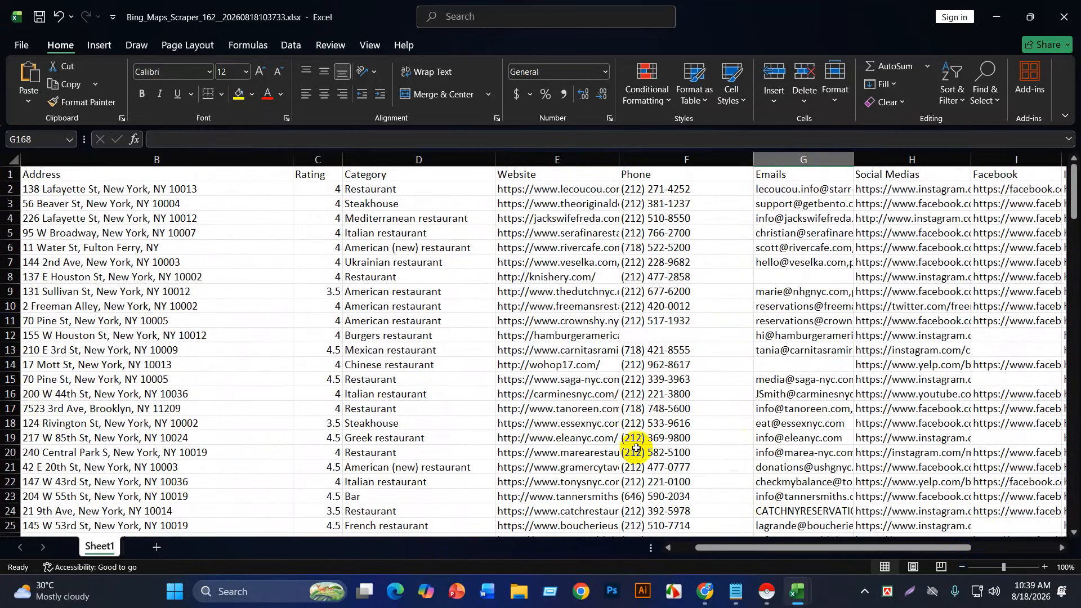
Step: Fill the header row blue and the Address and Category columns light blue
{"action": "left_click", "coordinate": [11, 176]}
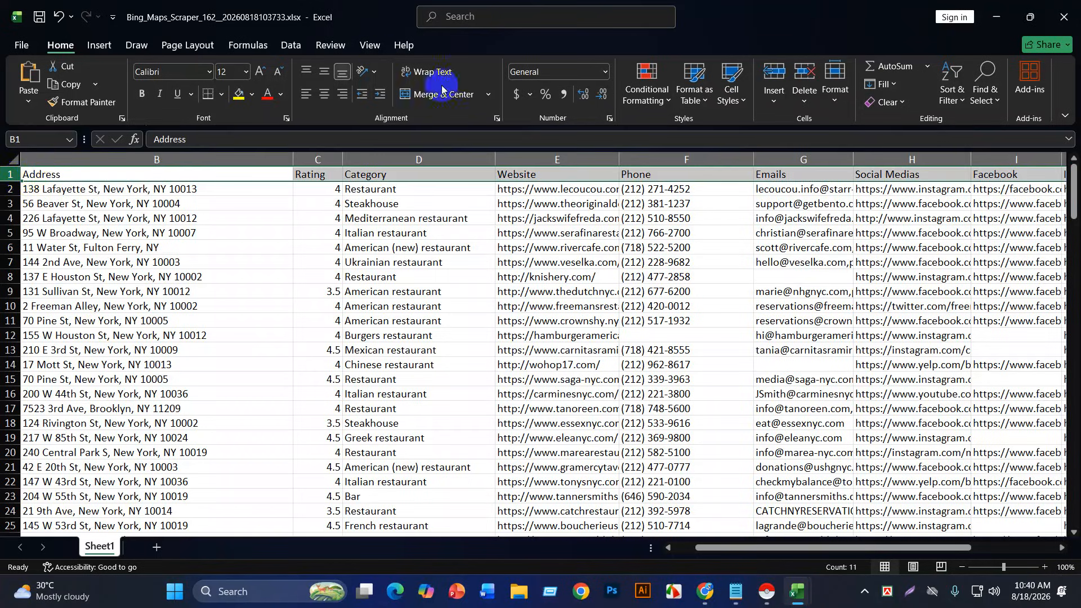
{"action": "left_click", "coordinate": [254, 97]}
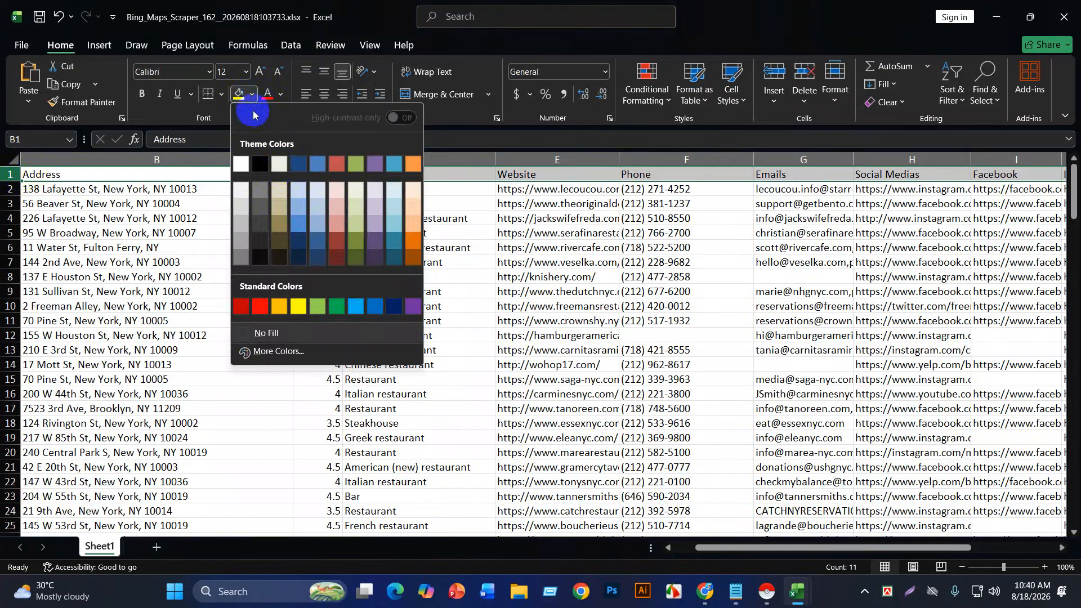
{"action": "left_click", "coordinate": [302, 215]}
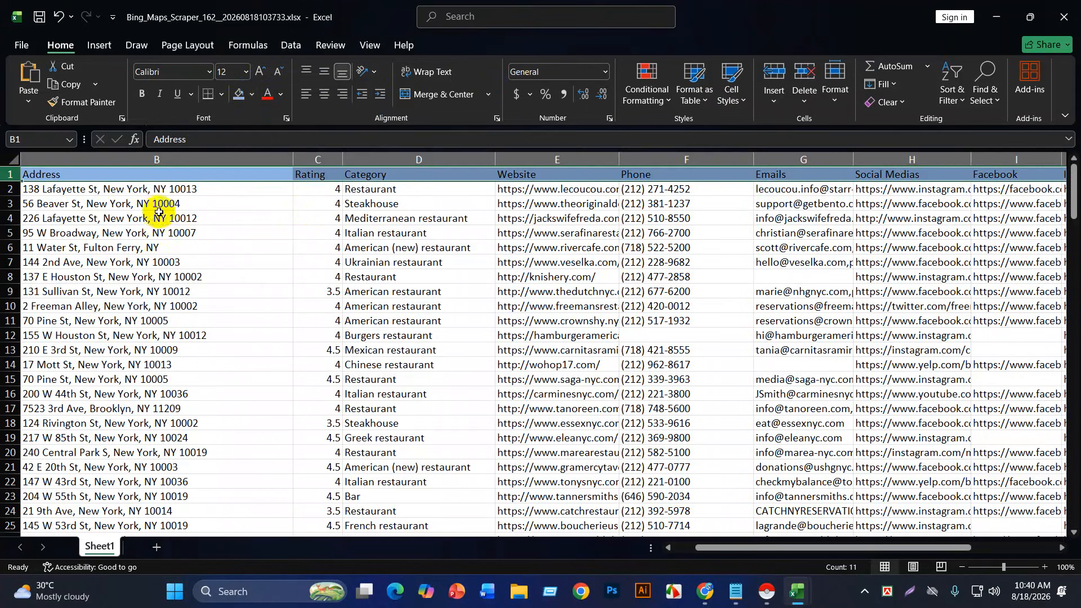
{"action": "left_click", "coordinate": [148, 164]}
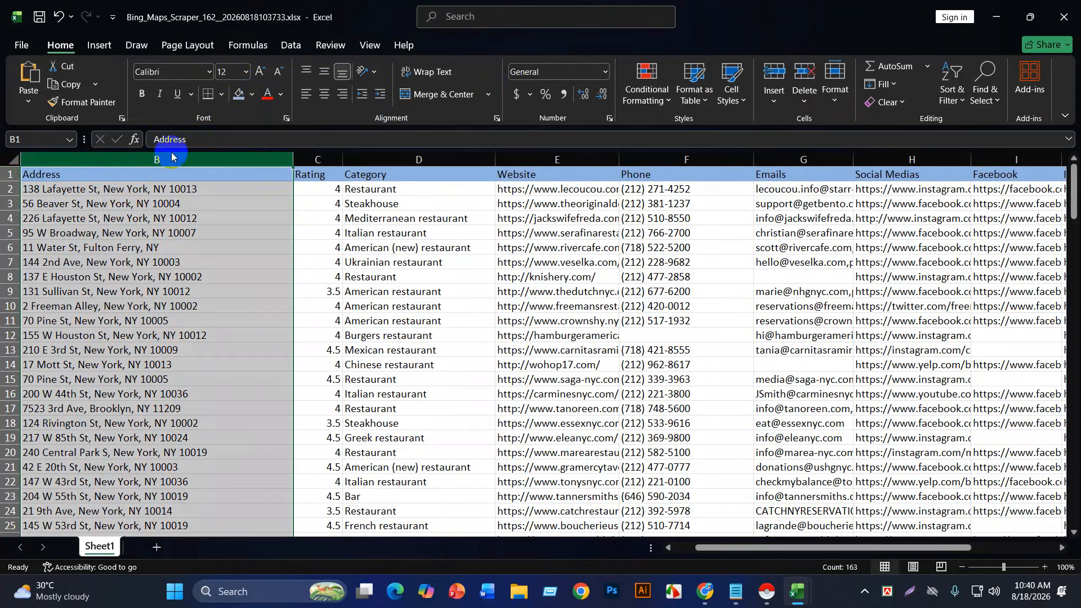
{"action": "left_click", "coordinate": [252, 92]}
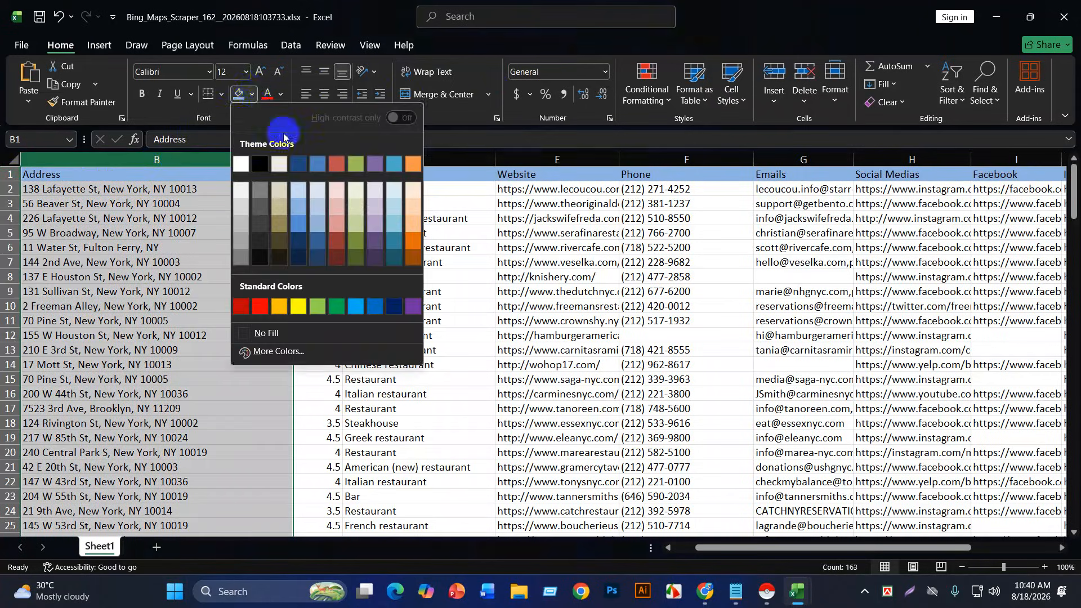
{"action": "left_click", "coordinate": [298, 195]}
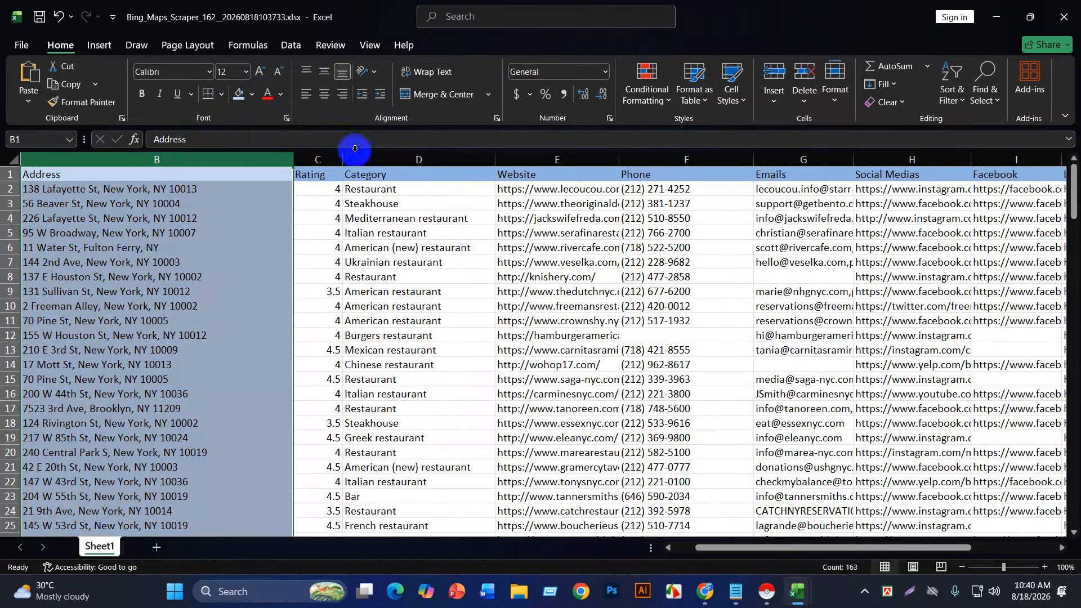
{"action": "left_click", "coordinate": [353, 158]}
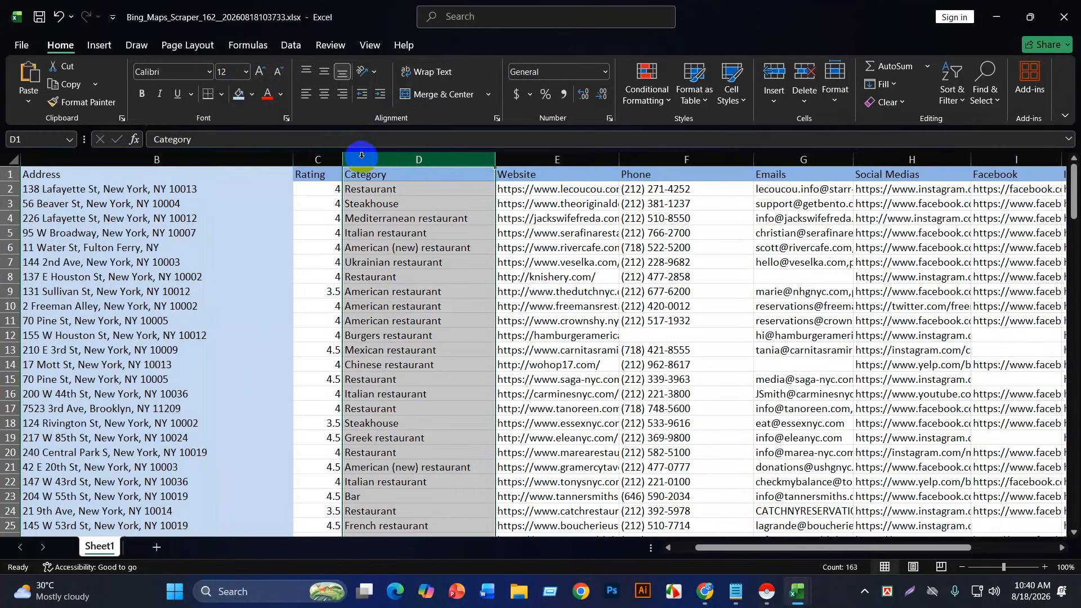
{"action": "left_click", "coordinate": [257, 100]}
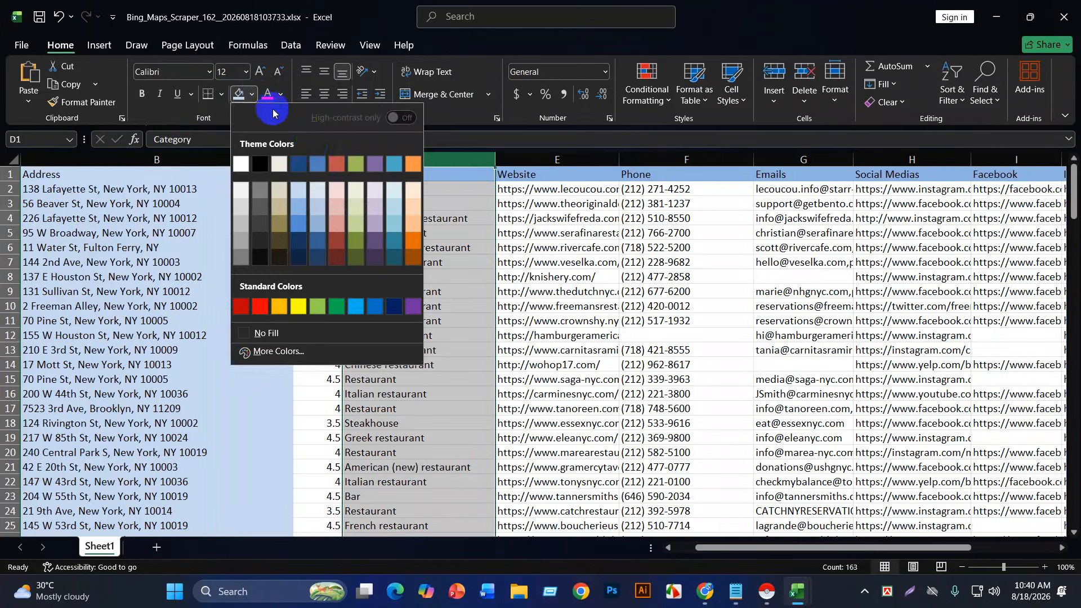
{"action": "left_click", "coordinate": [316, 193]}
Step: Shade the Website column E grey
{"action": "left_click", "coordinate": [556, 160]}
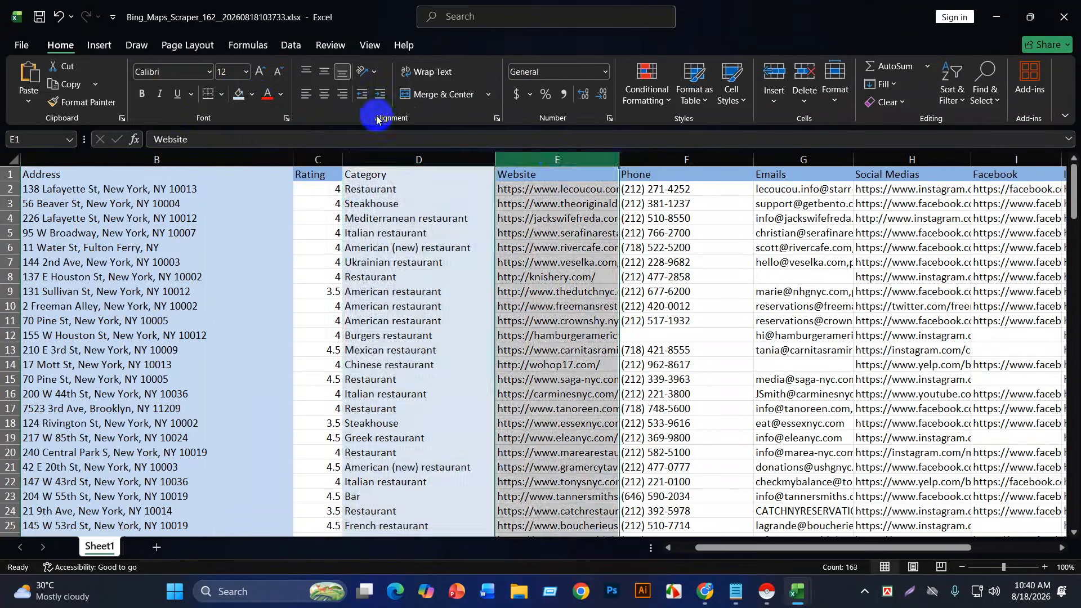
{"action": "left_click", "coordinate": [244, 98]}
{"action": "left_click", "coordinate": [251, 101]}
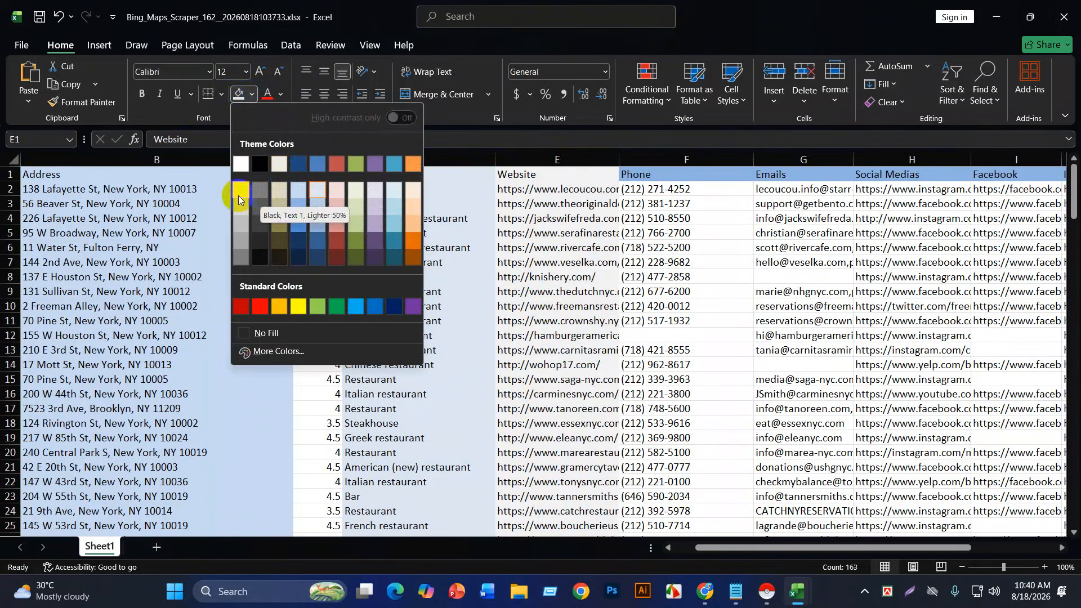
{"action": "left_click", "coordinate": [259, 194]}
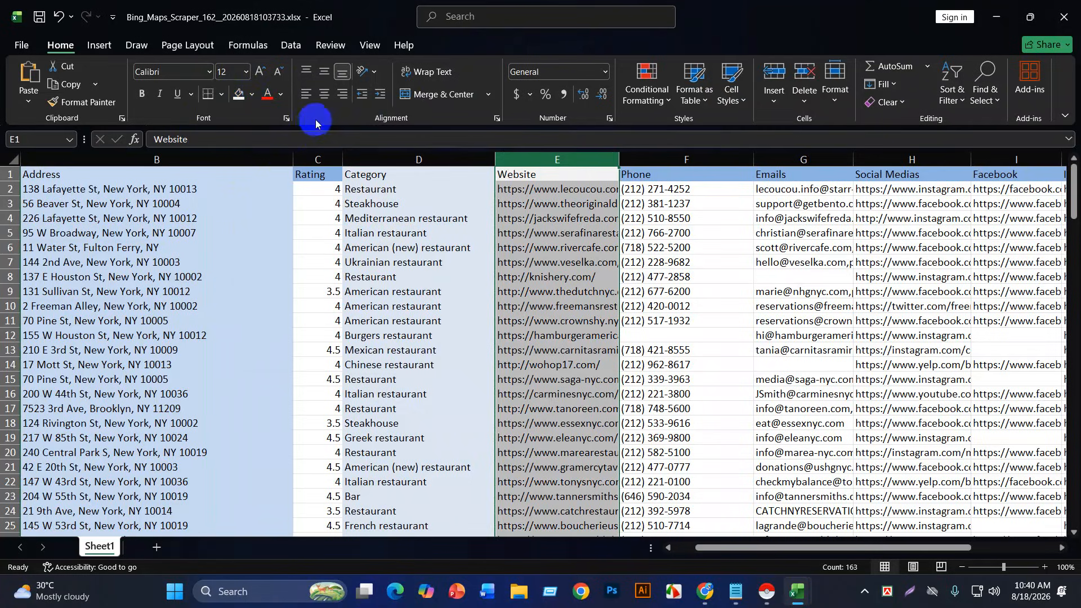
{"action": "left_click", "coordinate": [252, 95]}
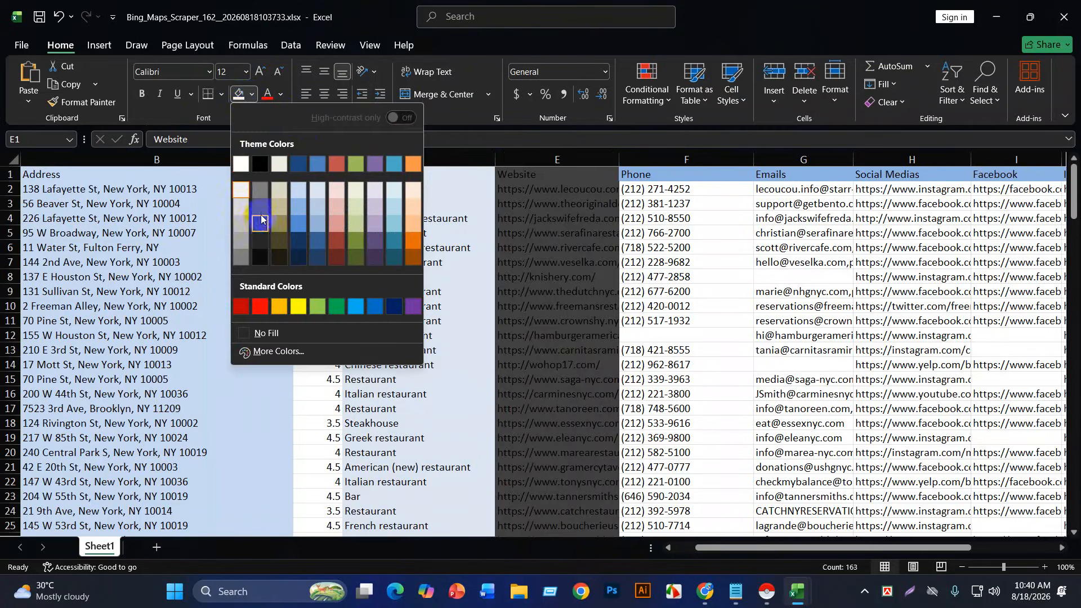
{"action": "left_click", "coordinate": [259, 197]}
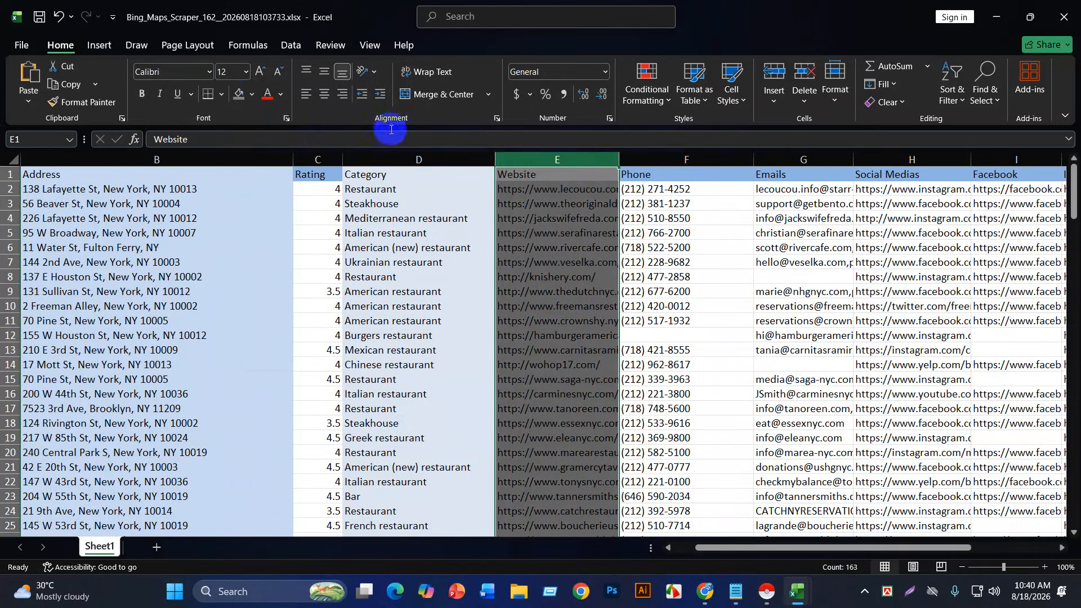
Step: Recolour the header row dark blue and select the whole lead table
{"action": "left_click", "coordinate": [639, 160]}
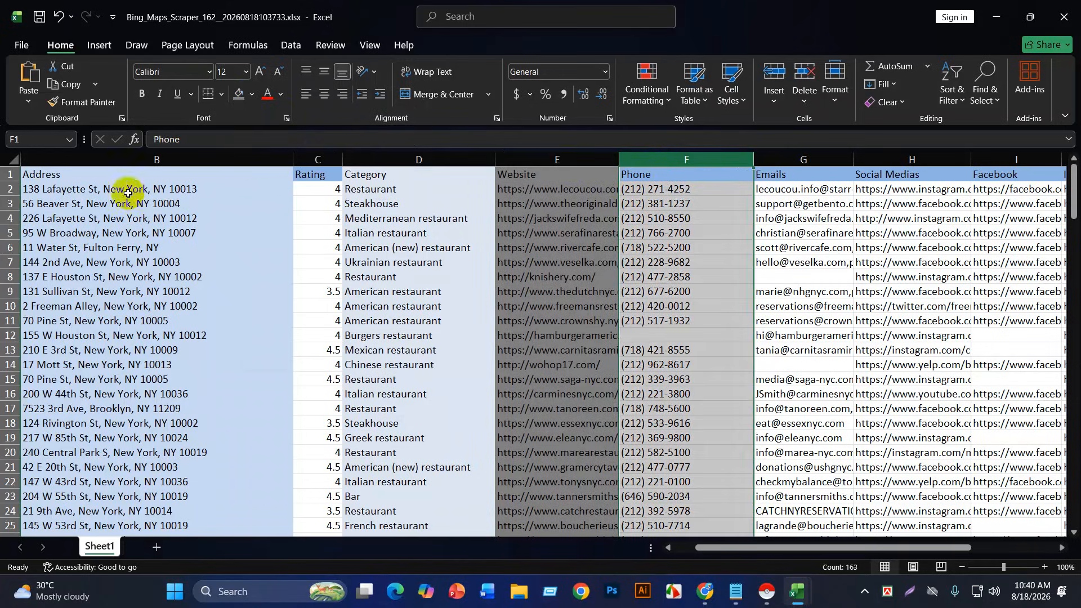
{"action": "left_click", "coordinate": [4, 174]}
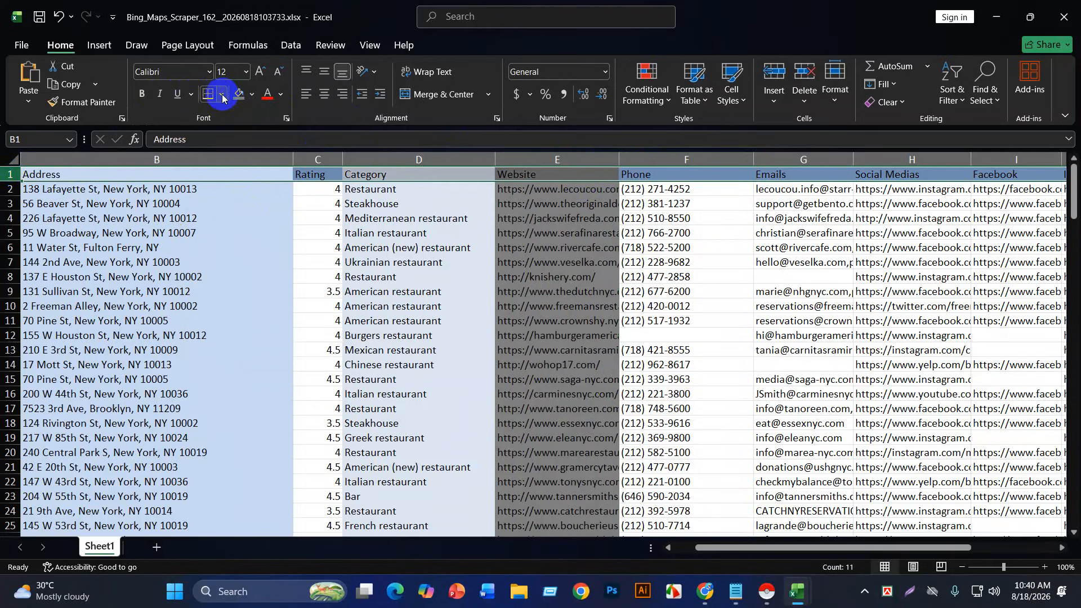
{"action": "left_click", "coordinate": [252, 94]}
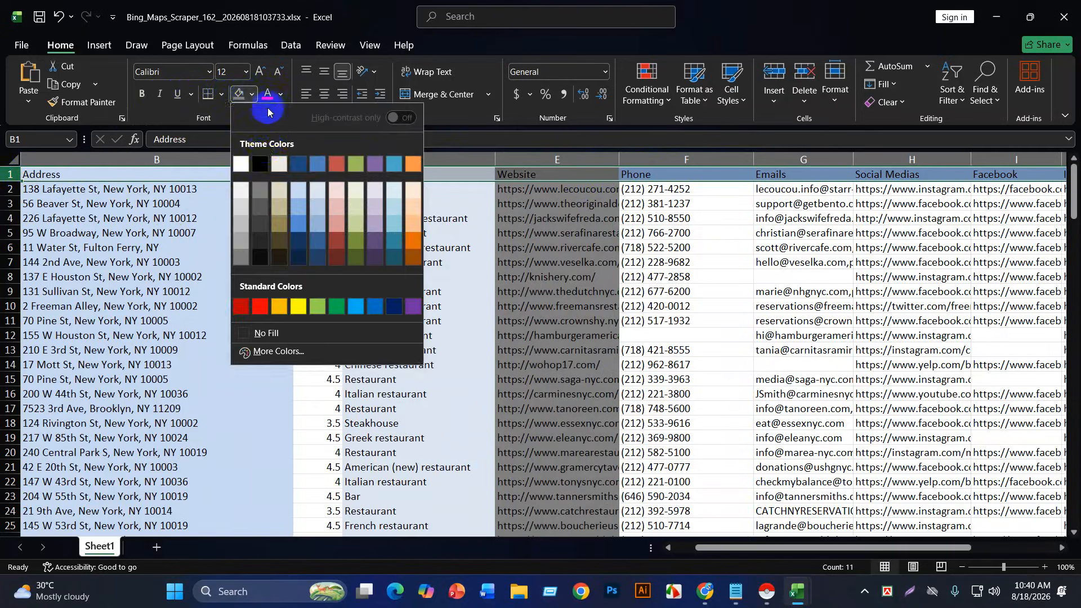
{"action": "left_click", "coordinate": [297, 164]}
{"action": "left_click", "coordinate": [445, 291]}
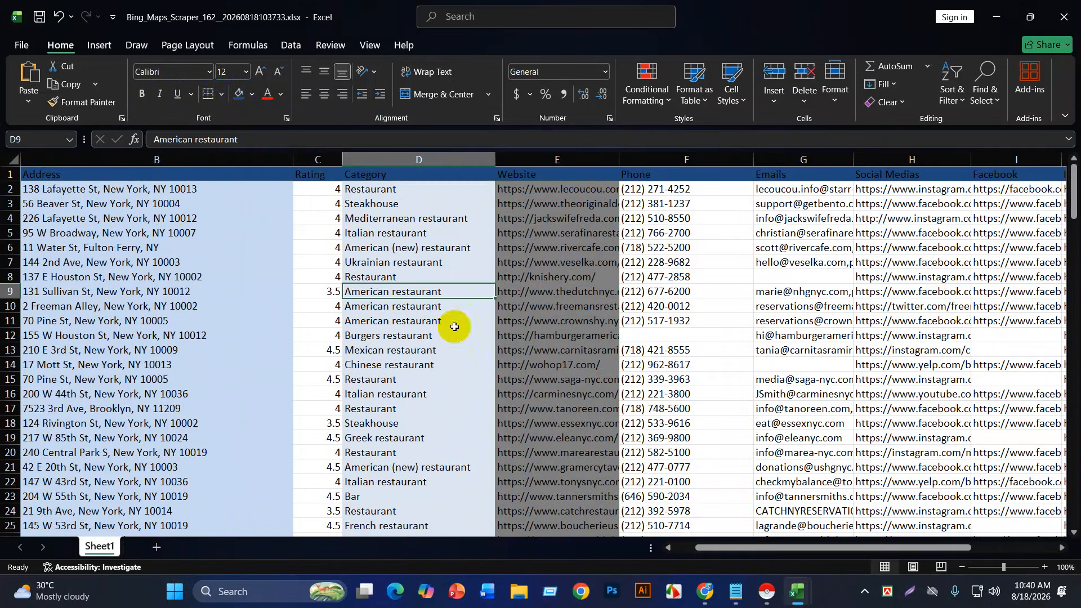
{"action": "left_click", "coordinate": [757, 465]}
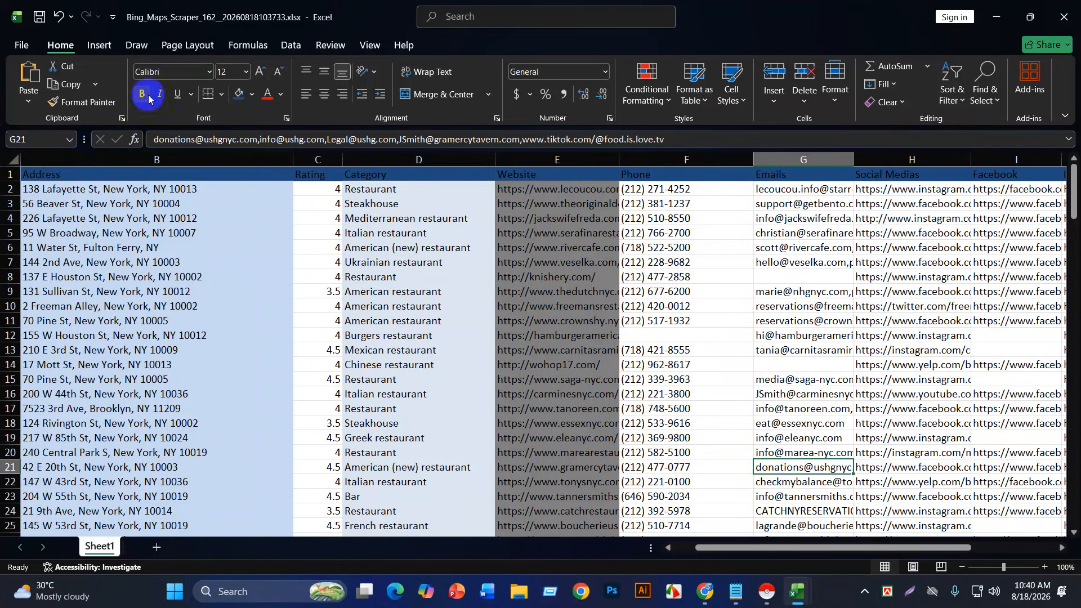
{"action": "key", "text": "ctrl+a"}
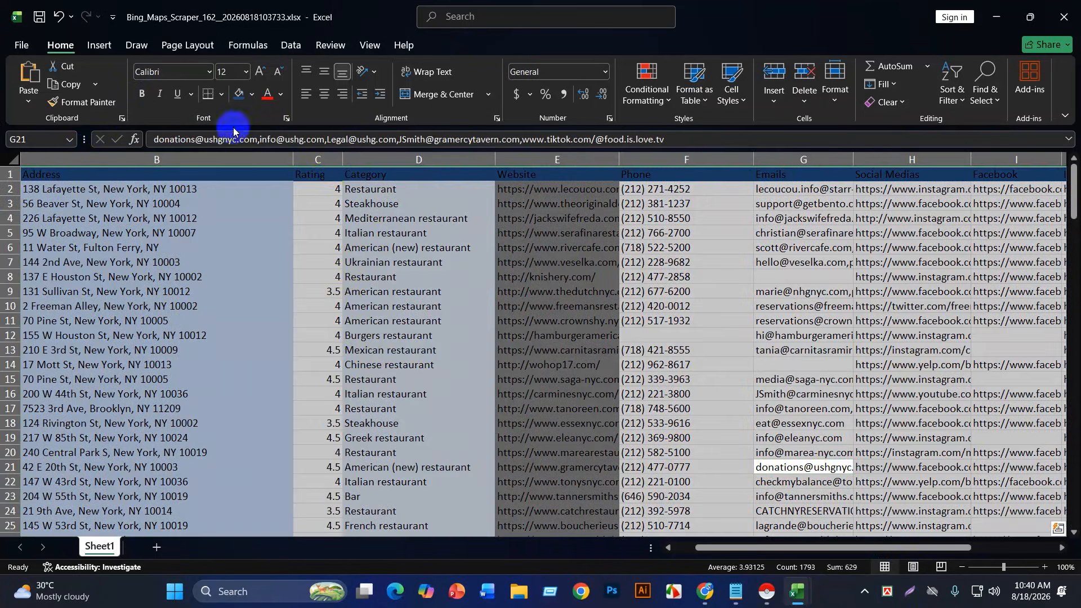
Step: Apply All Borders to every cell of the selected lead table
{"action": "left_click", "coordinate": [219, 96]}
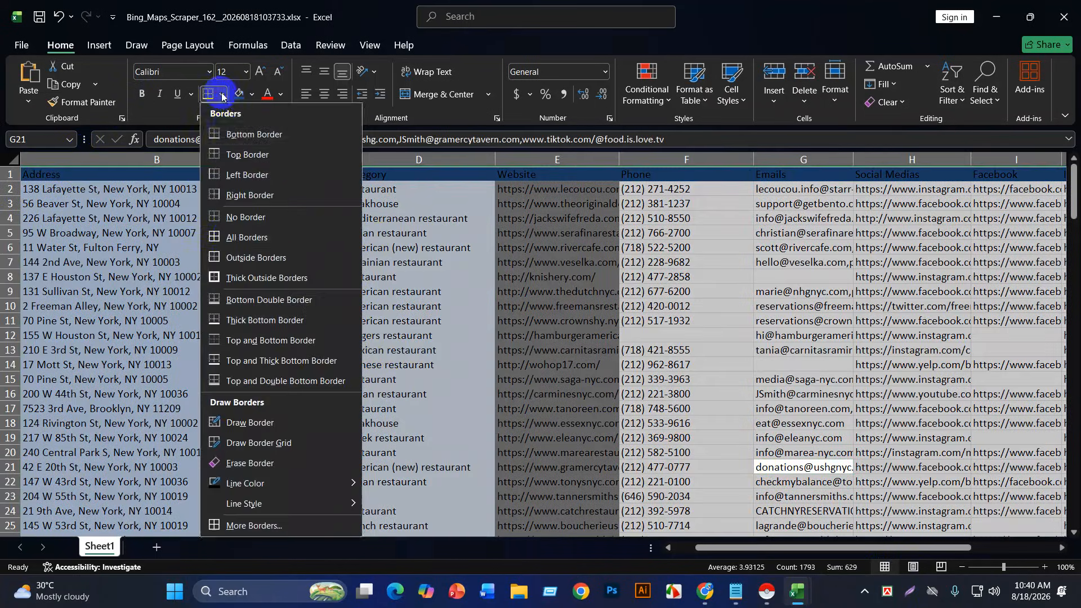
{"action": "left_click", "coordinate": [237, 237]}
{"action": "left_click", "coordinate": [386, 306]}
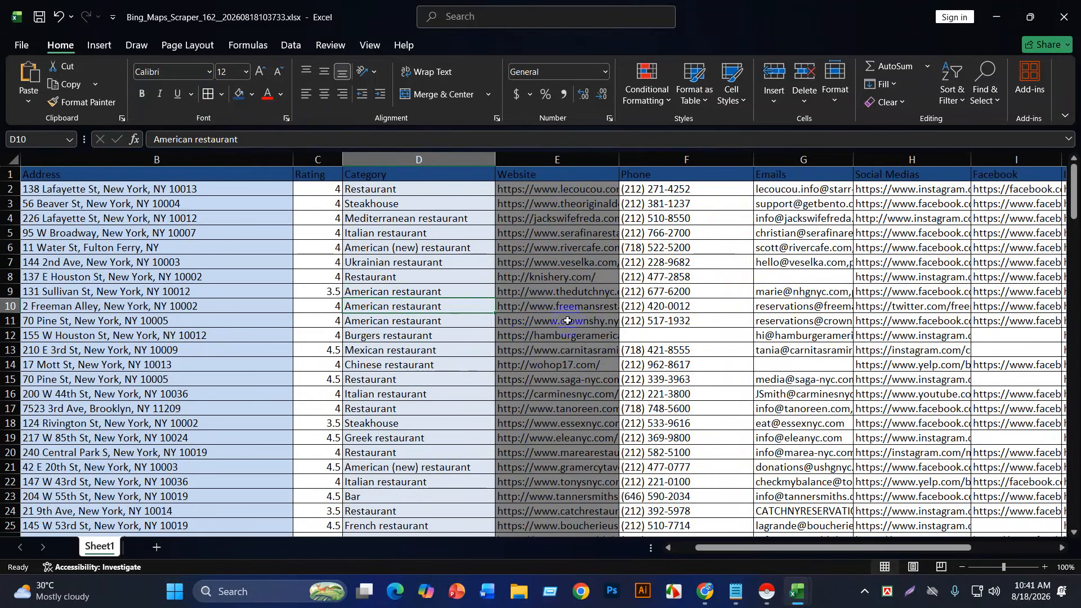
Step: Delete rows 8, 11 and 12 (137 E Houston St, 155 W Houston St, 17 Mott St)
{"action": "left_click", "coordinate": [8, 279]}
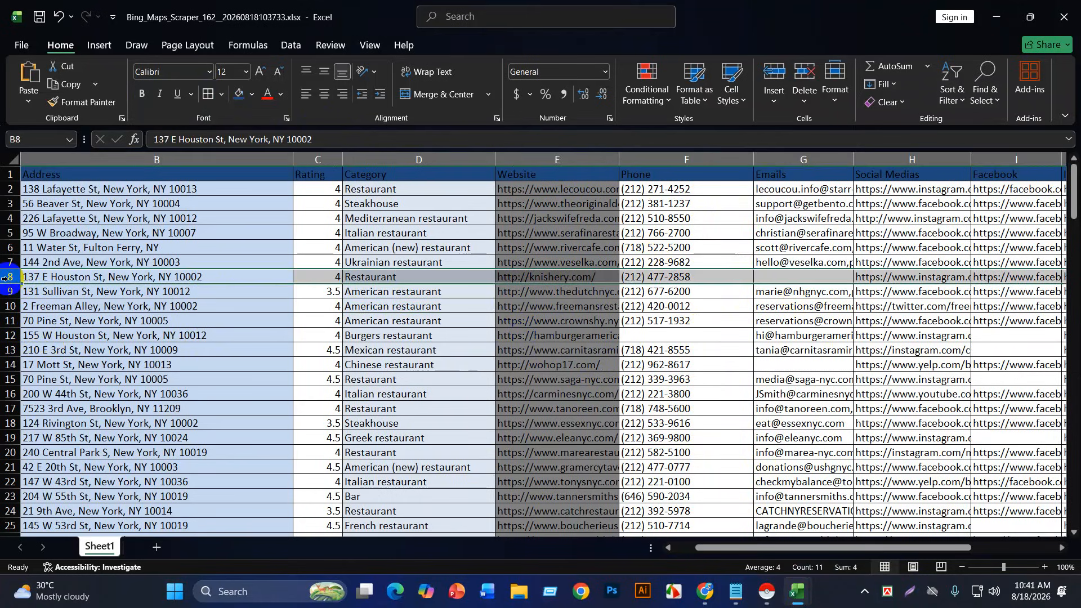
{"action": "left_click", "coordinate": [816, 81]}
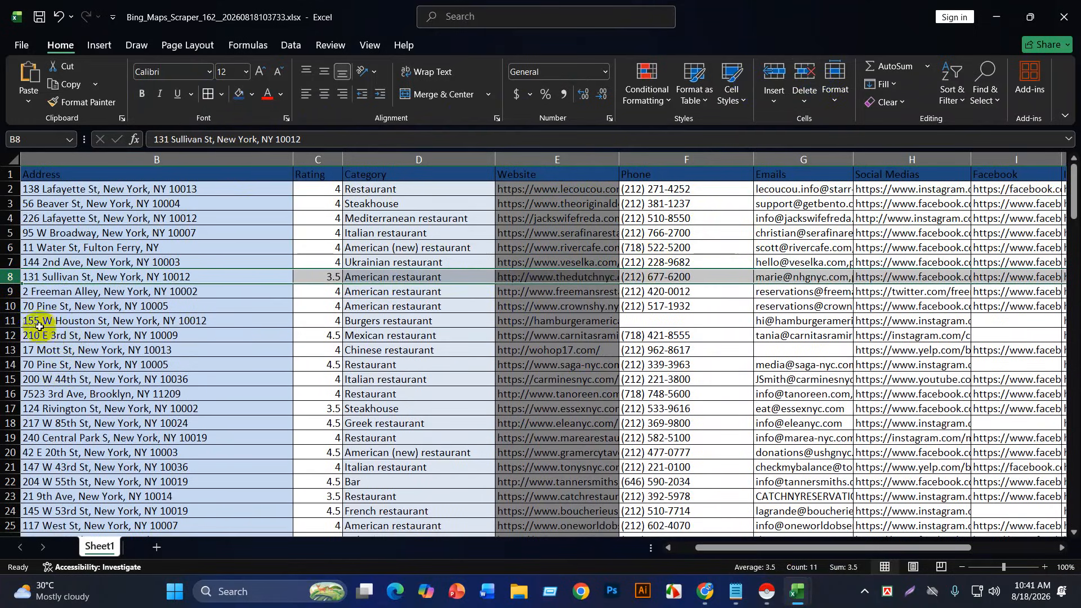
{"action": "left_click", "coordinate": [5, 321]}
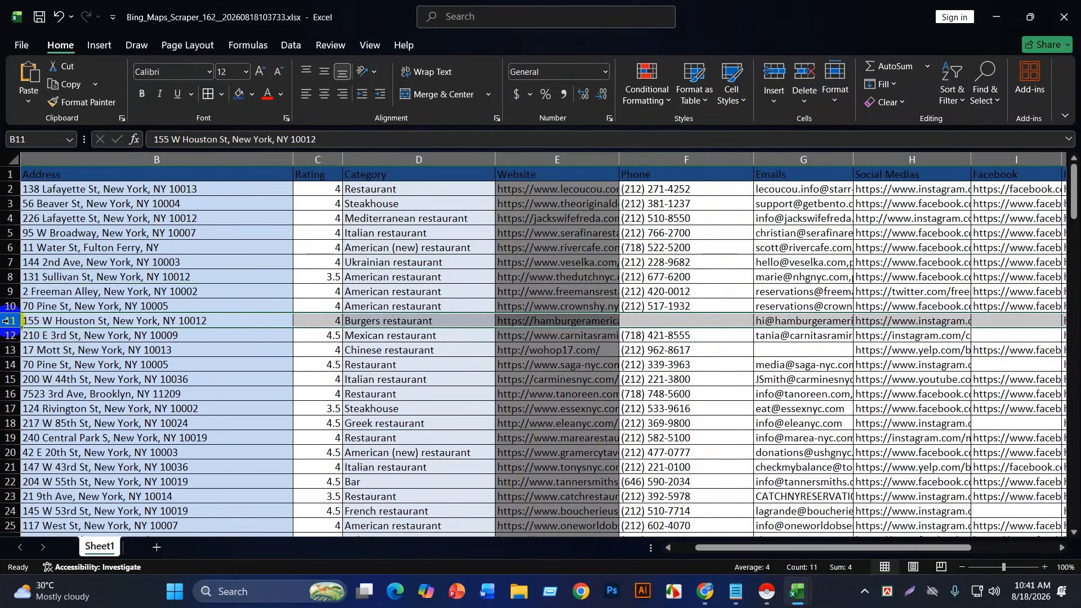
{"action": "left_click", "coordinate": [804, 78]}
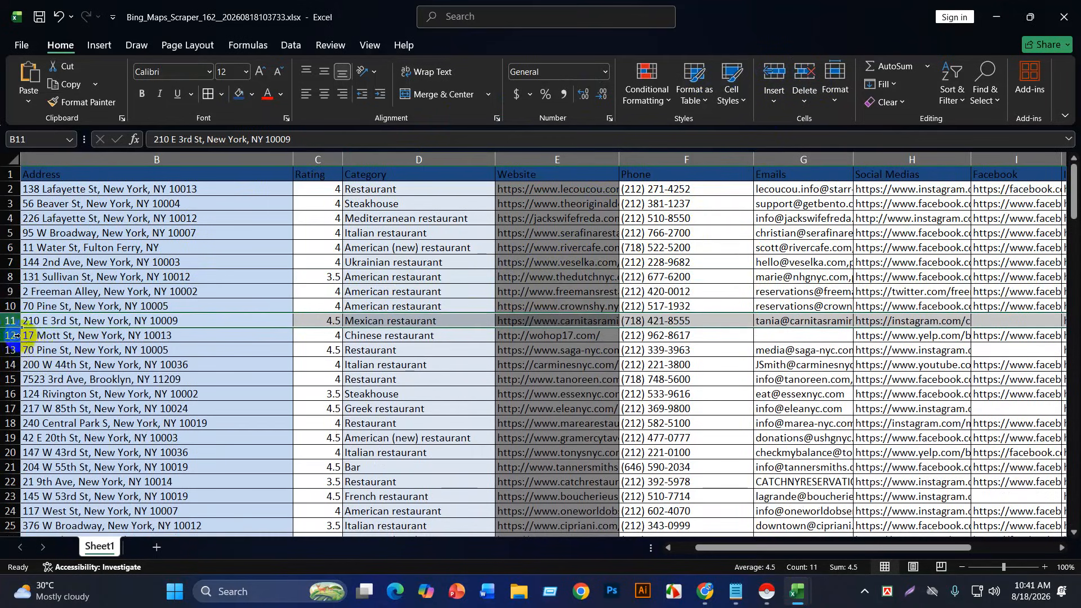
{"action": "left_click", "coordinate": [17, 336]}
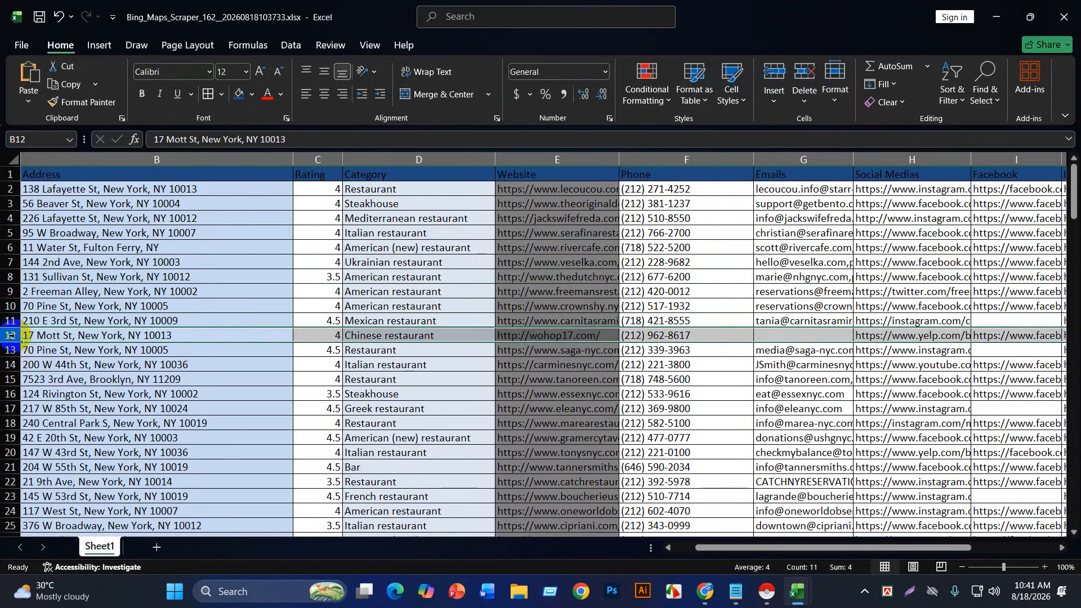
{"action": "left_click", "coordinate": [799, 77]}
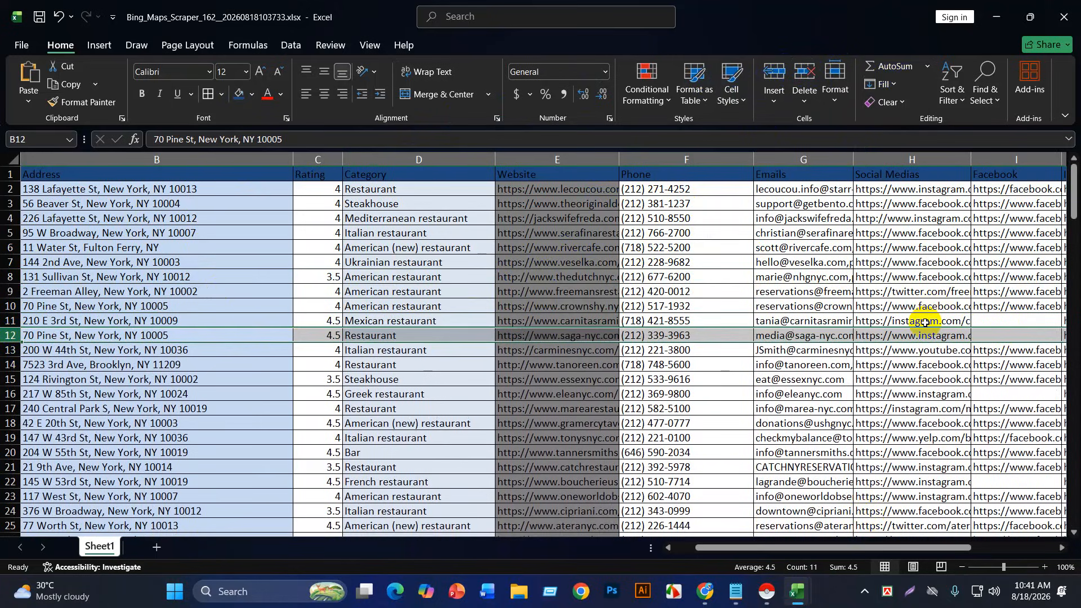
Step: Scroll through the cleaned lead sheet to review all the entries
{"action": "left_click_drag", "start_coordinate": [825, 544], "coordinate": [853, 546]}
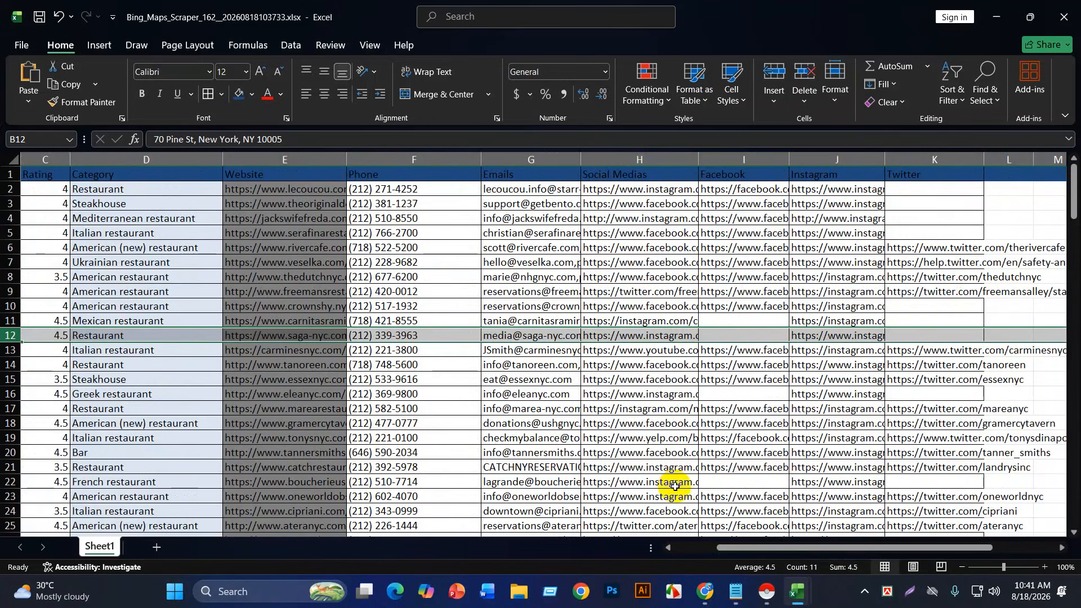
{"action": "left_click_drag", "start_coordinate": [772, 548], "coordinate": [699, 545]}
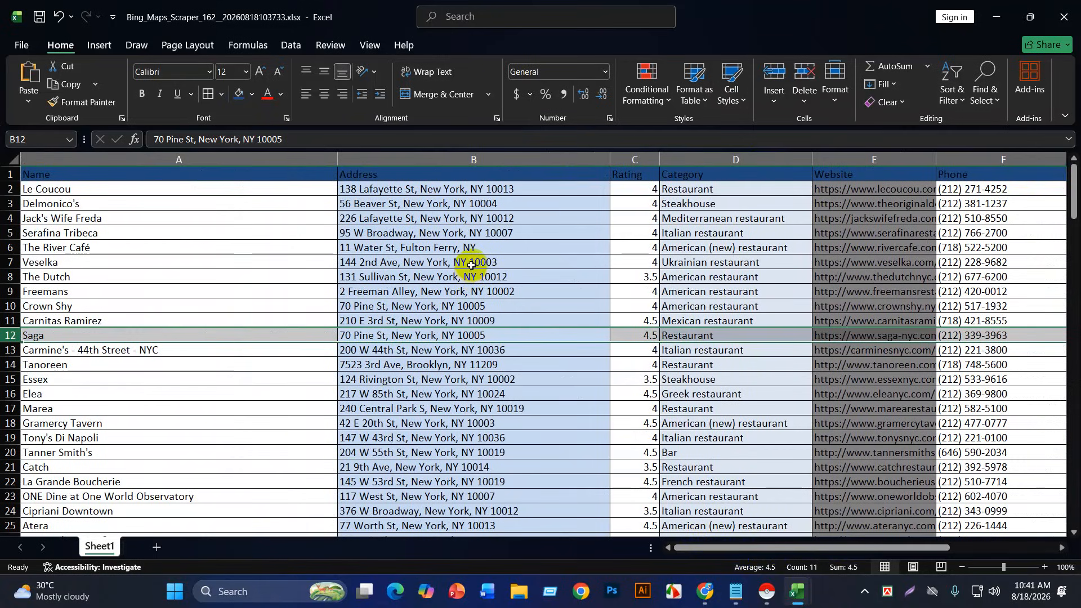
{"action": "scroll", "coordinate": [371, 264], "scroll_direction": "down", "scroll_amount": 20}
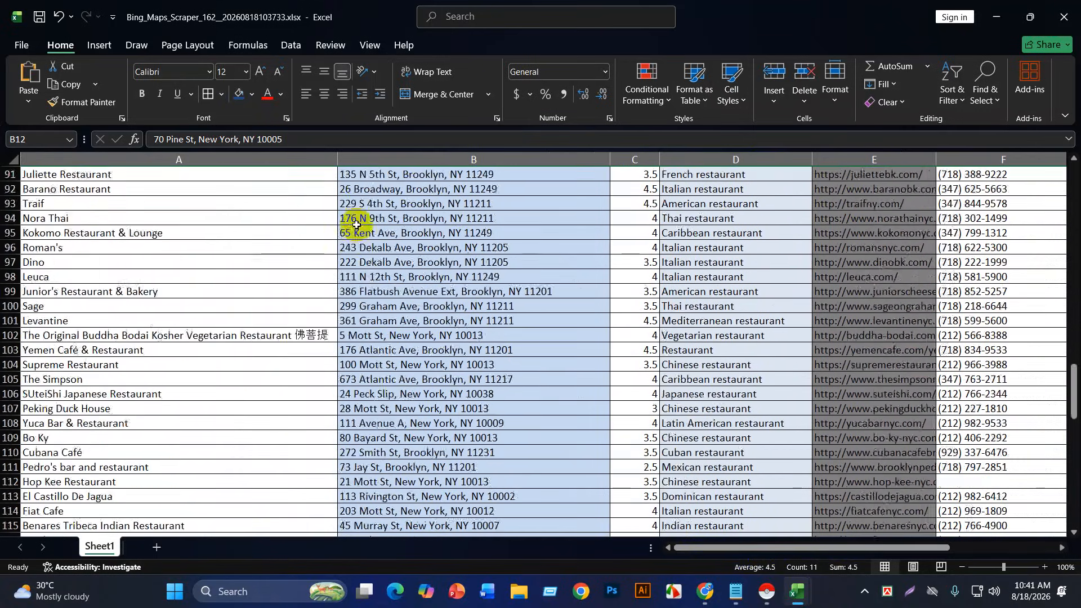
{"action": "scroll", "coordinate": [357, 241], "scroll_direction": "down", "scroll_amount": 14}
{"action": "scroll", "coordinate": [358, 241], "scroll_direction": "up", "scroll_amount": 6}
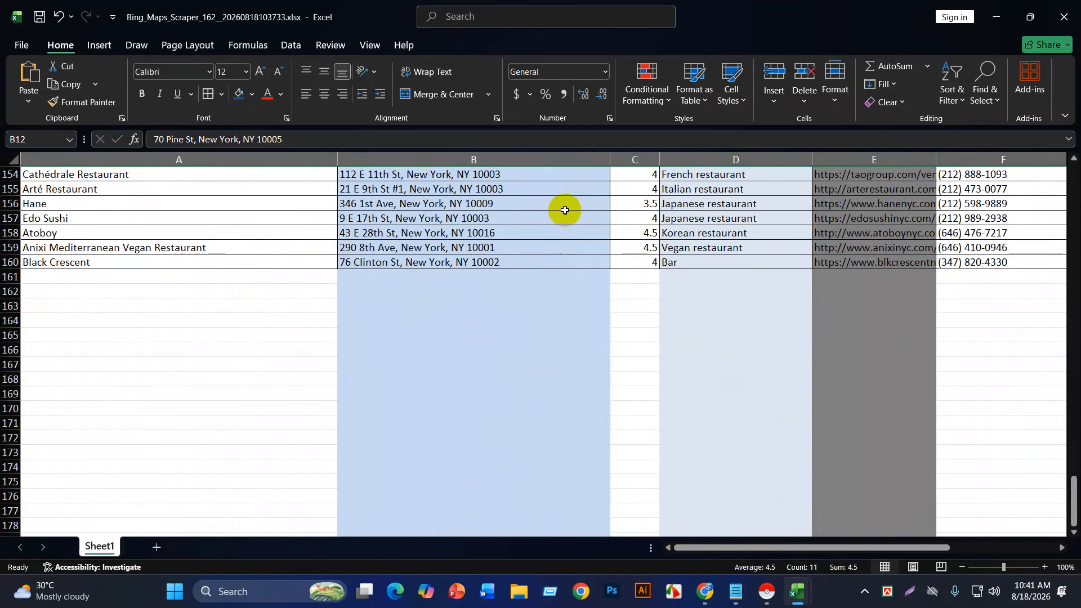
{"action": "scroll", "coordinate": [637, 367], "scroll_direction": "up", "scroll_amount": 20}
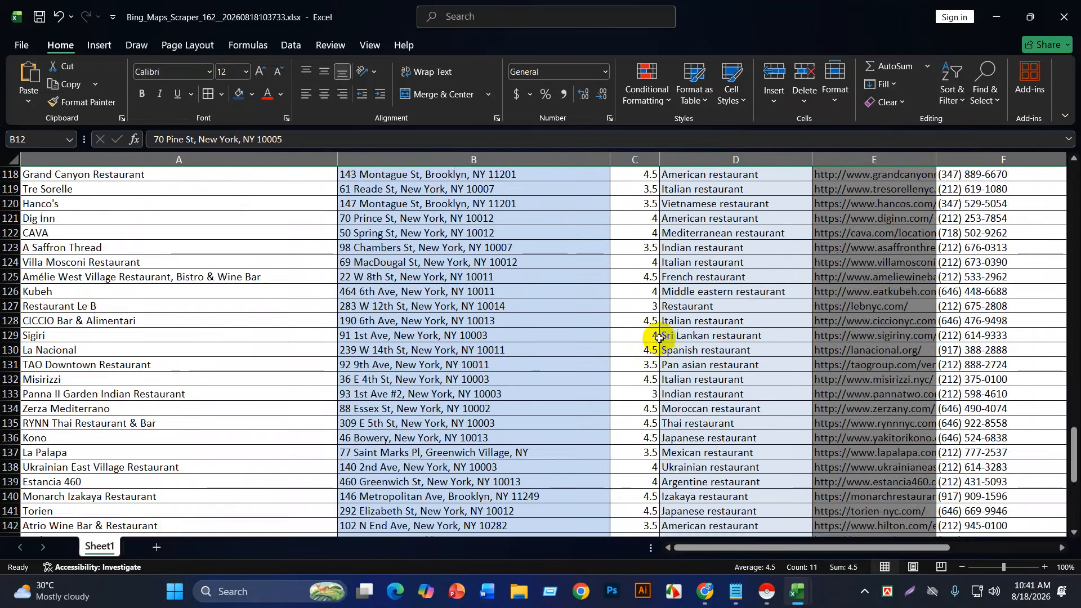
{"action": "scroll", "coordinate": [658, 336], "scroll_direction": "up", "scroll_amount": 20}
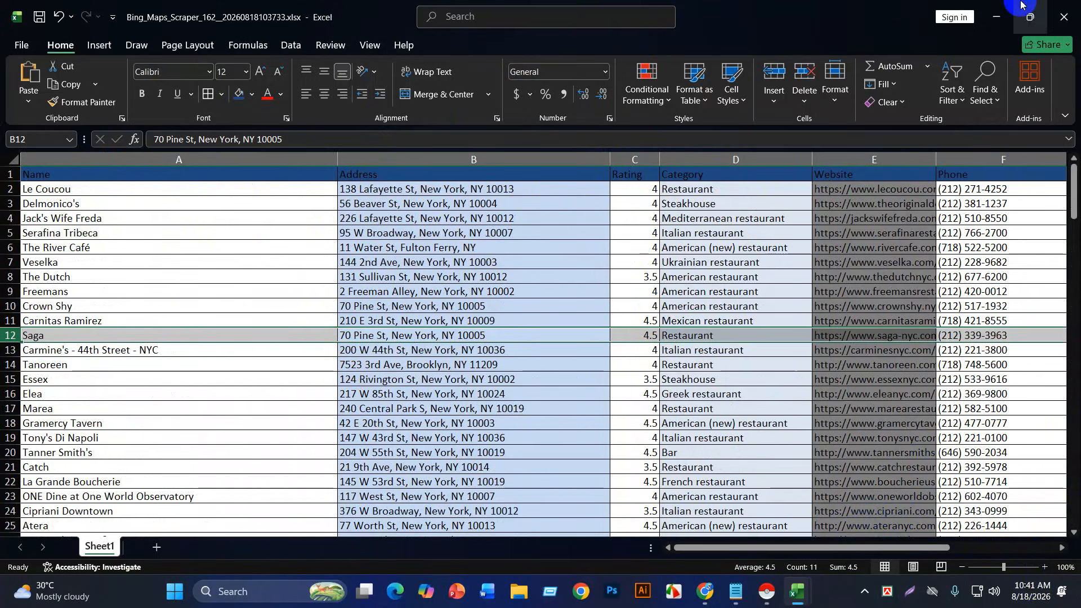
Step: Restore down both workbooks and minimise google.xlsx to reveal Bing Maps
{"action": "left_click", "coordinate": [1030, 17]}
{"action": "left_click", "coordinate": [590, 11]}
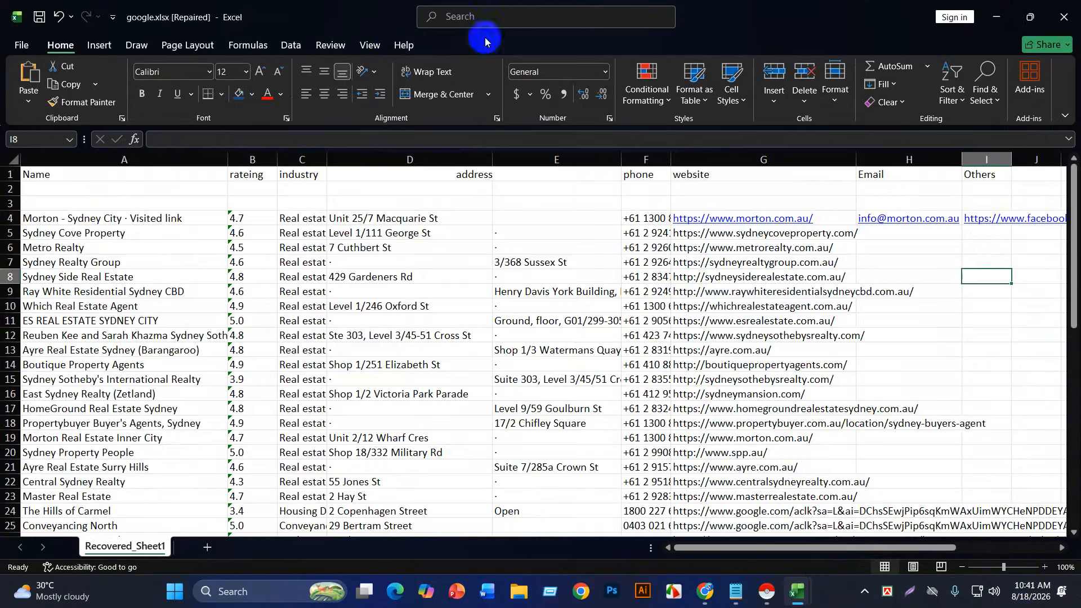
{"action": "left_click", "coordinate": [1030, 17]}
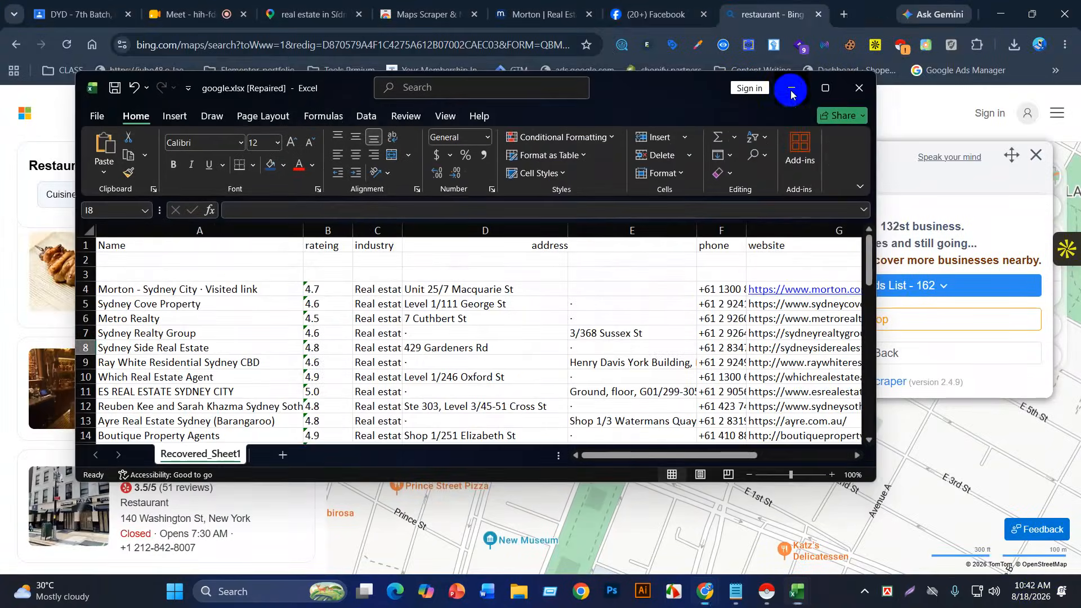
{"action": "left_click", "coordinate": [791, 89]}
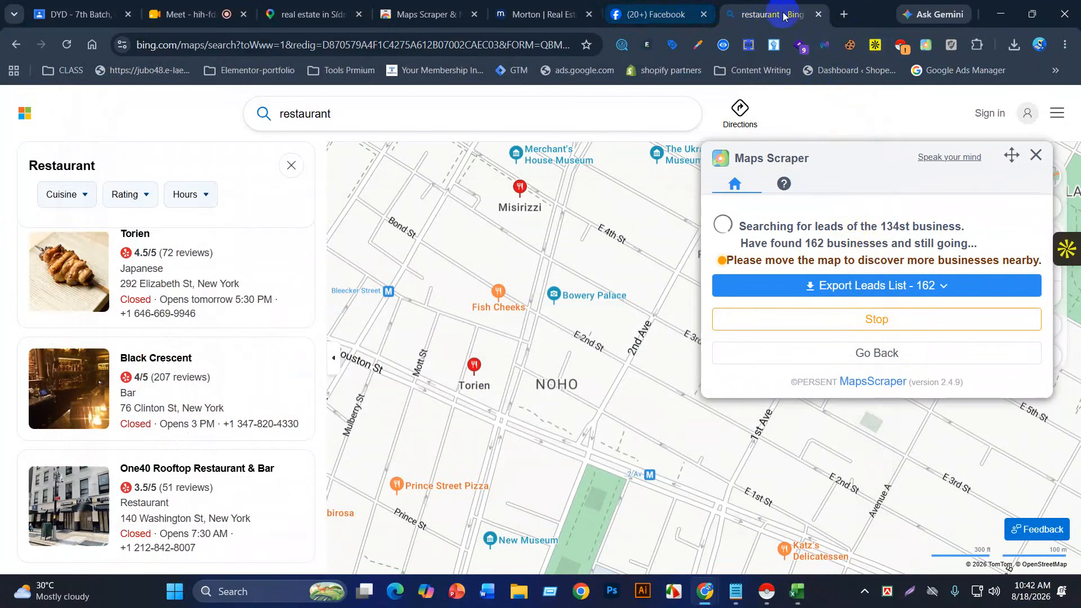
Step: Open Fiverr in a new tab and search for 'b2b lead generation'
{"action": "left_click", "coordinate": [843, 14]}
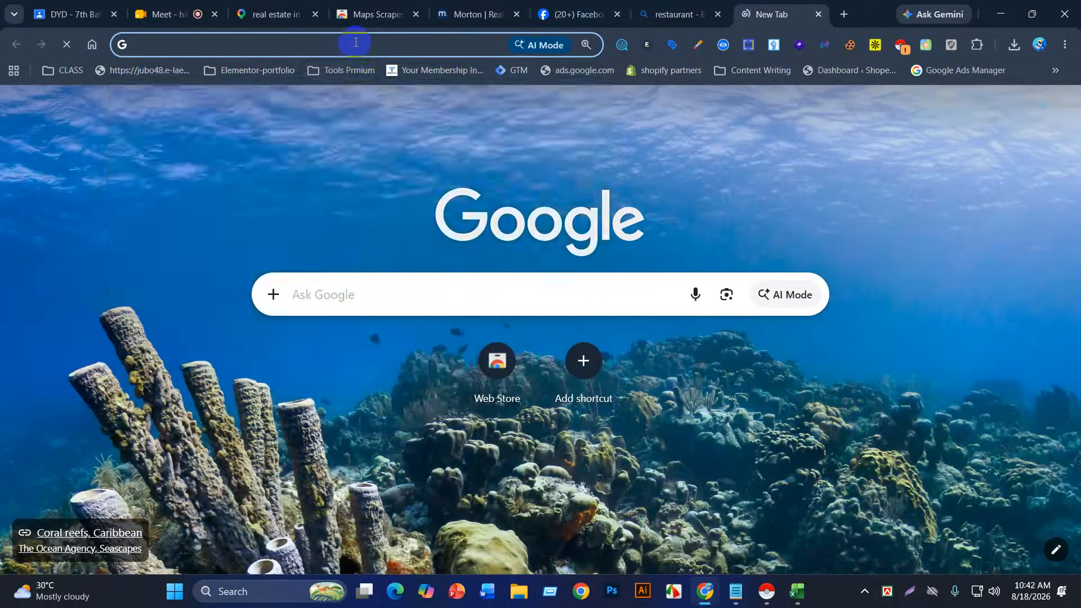
{"action": "left_click", "coordinate": [358, 42]}
{"action": "type", "text": "fiverr.com"}
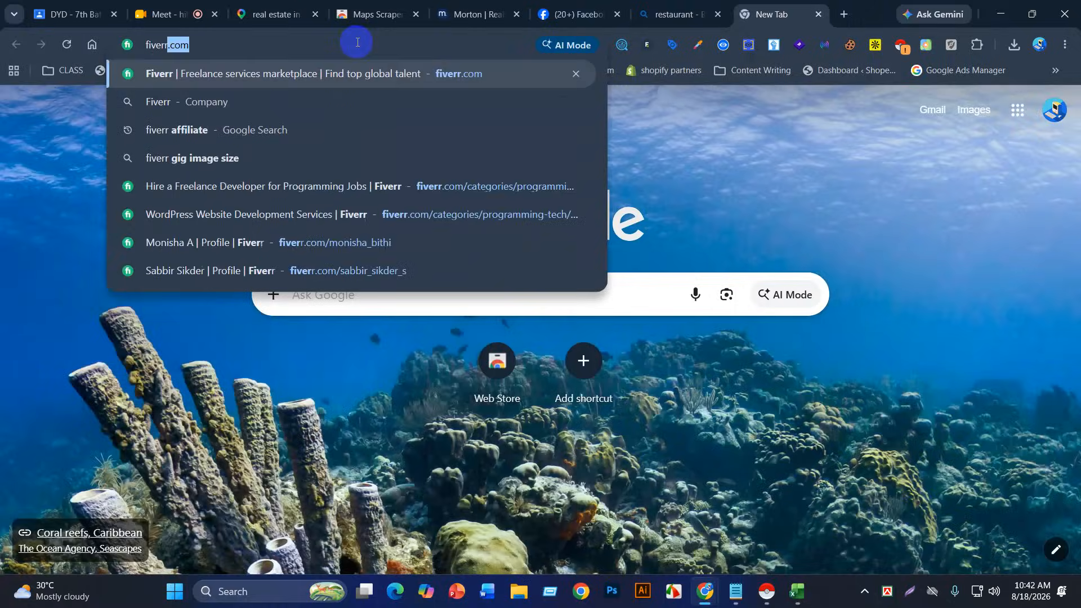
{"action": "key", "text": "Return"}
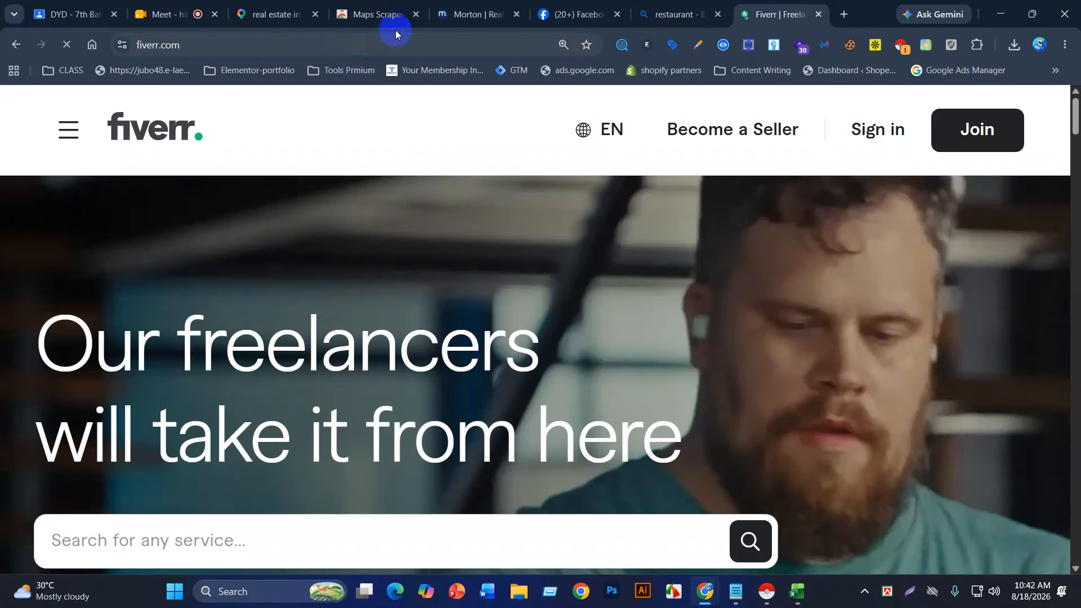
{"action": "left_click", "coordinate": [198, 502]}
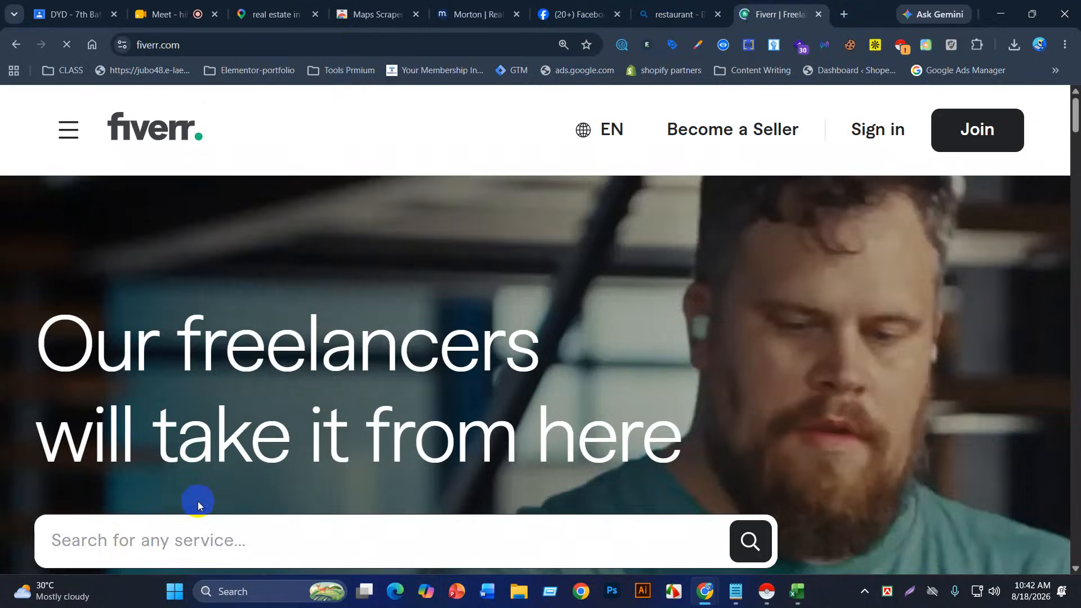
{"action": "type", "text": "b2b"}
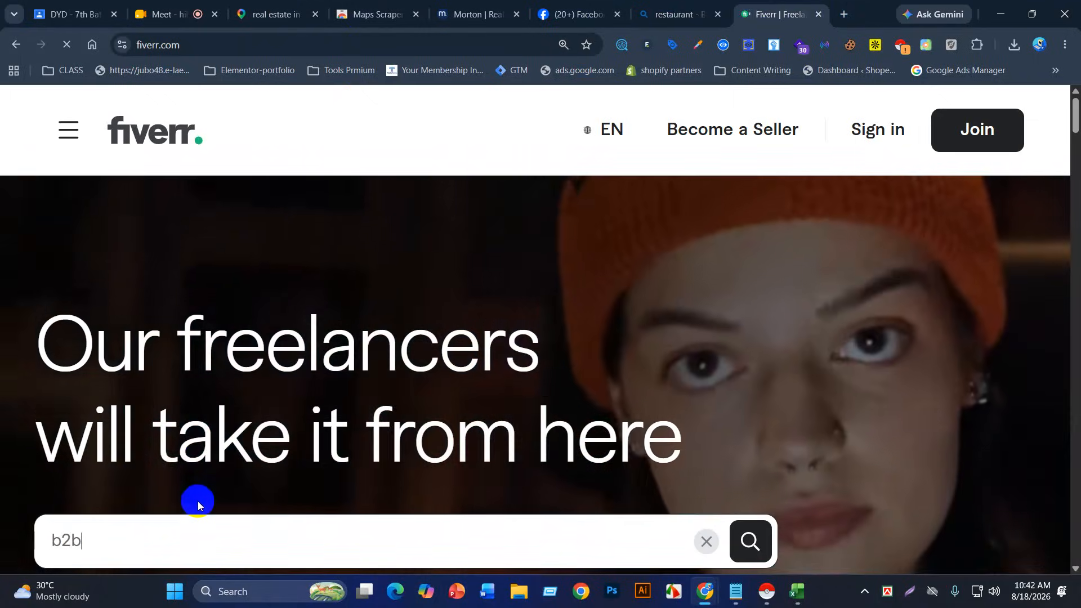
{"action": "type", "text": " lead "}
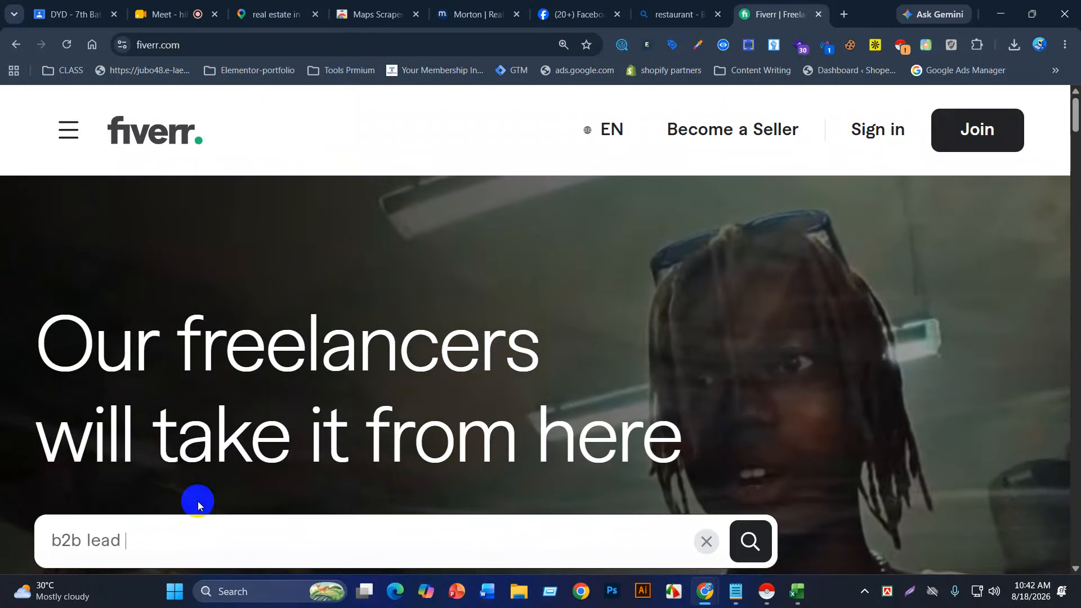
{"action": "type", "text": "gen"}
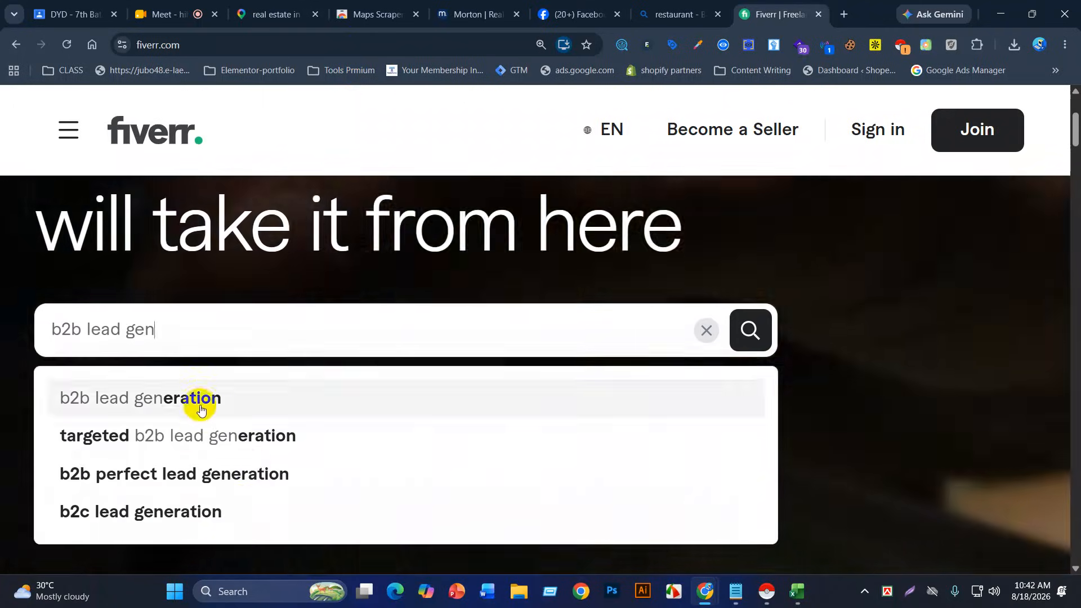
{"action": "left_click", "coordinate": [229, 385]}
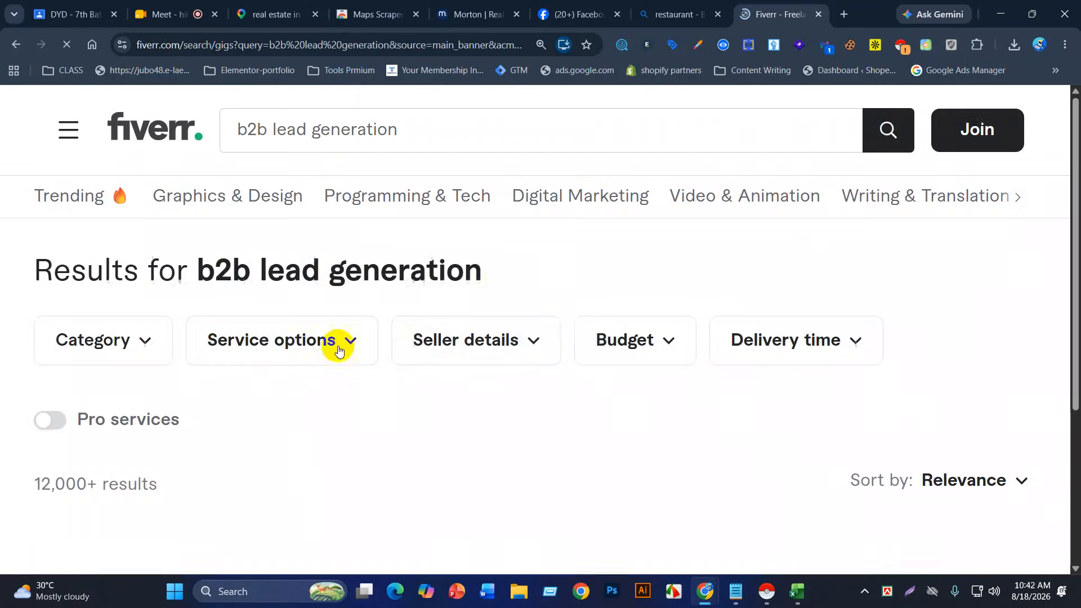
Step: Browse the zoomed-out gig listings and prices, down to the $20 Google Map scraping gig
{"action": "scroll", "coordinate": [180, 379], "scroll_direction": "down", "scroll_amount": 6}
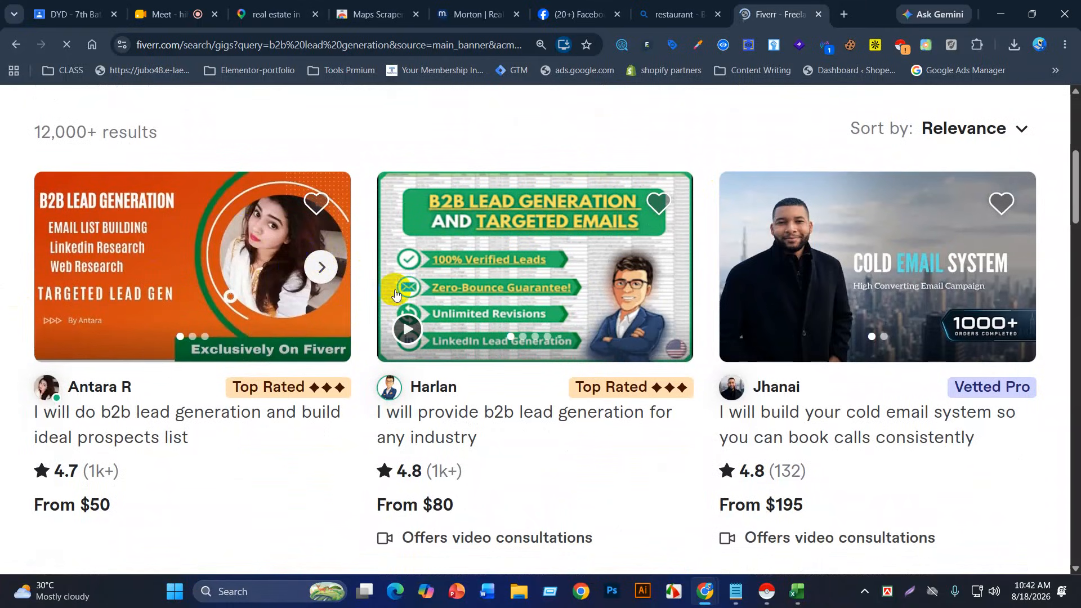
{"action": "scroll", "coordinate": [395, 293], "scroll_direction": "down", "scroll_amount": 1}
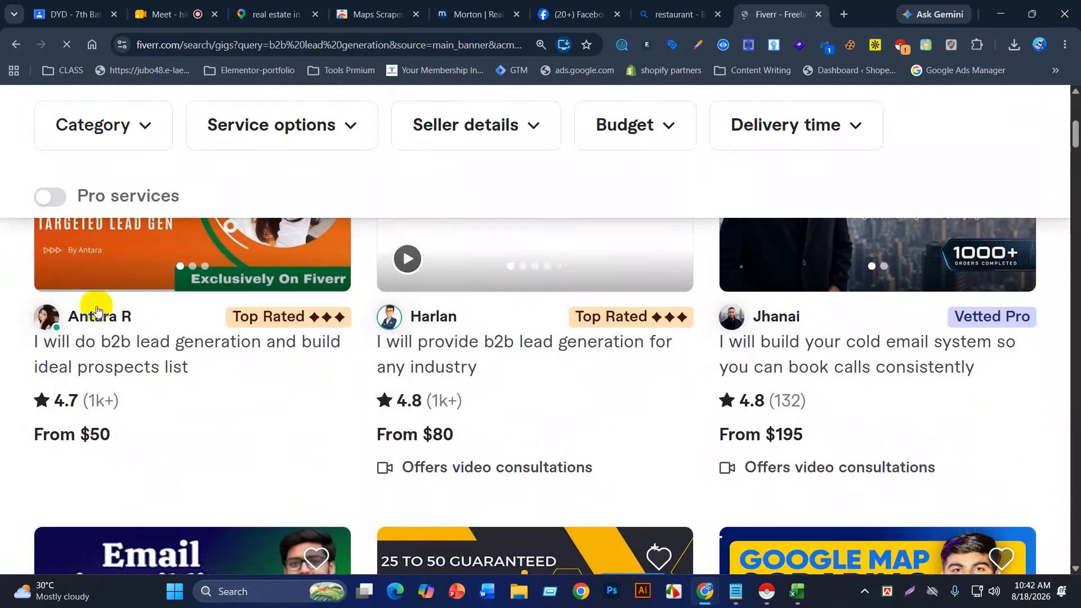
{"action": "scroll", "coordinate": [521, 344], "scroll_direction": "down", "scroll_amount": 2}
{"action": "scroll", "coordinate": [557, 361], "scroll_direction": "down", "scroll_amount": 1}
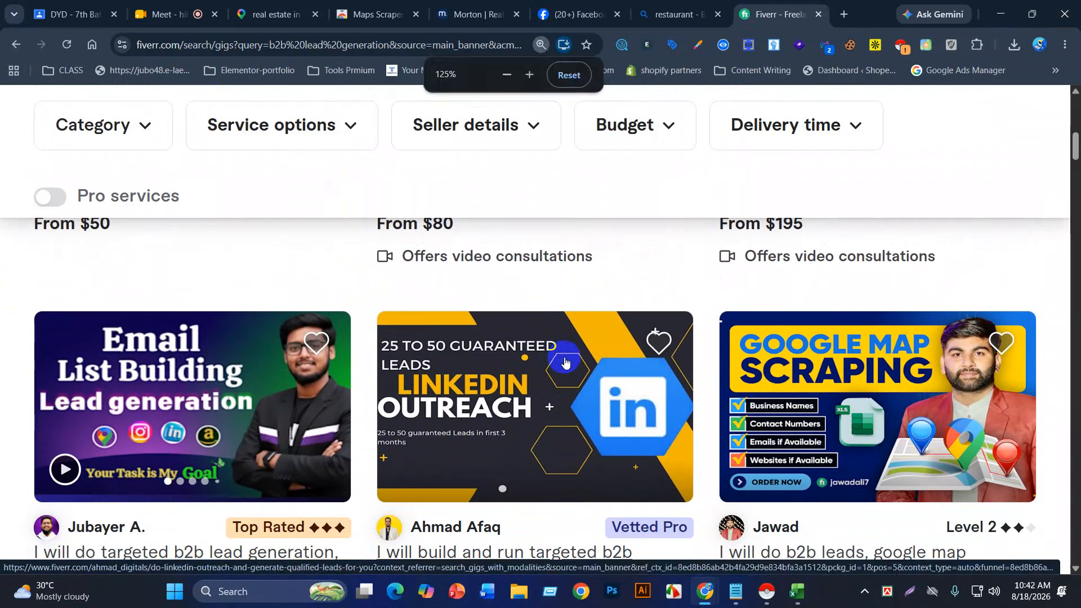
{"action": "key", "text": "ctrl+minus"}
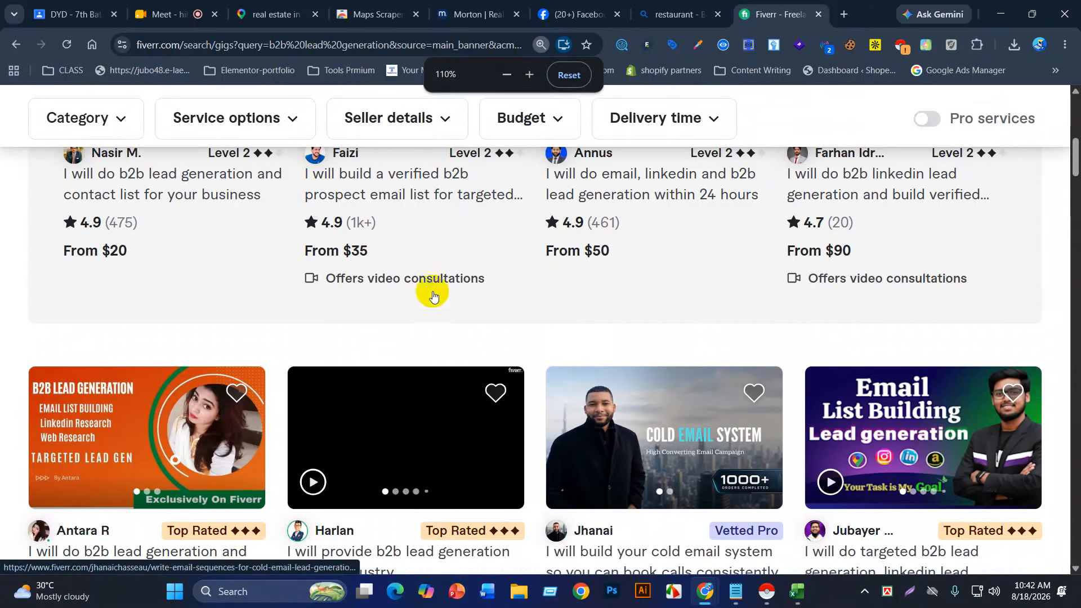
{"action": "scroll", "coordinate": [549, 339], "scroll_direction": "up", "scroll_amount": 3}
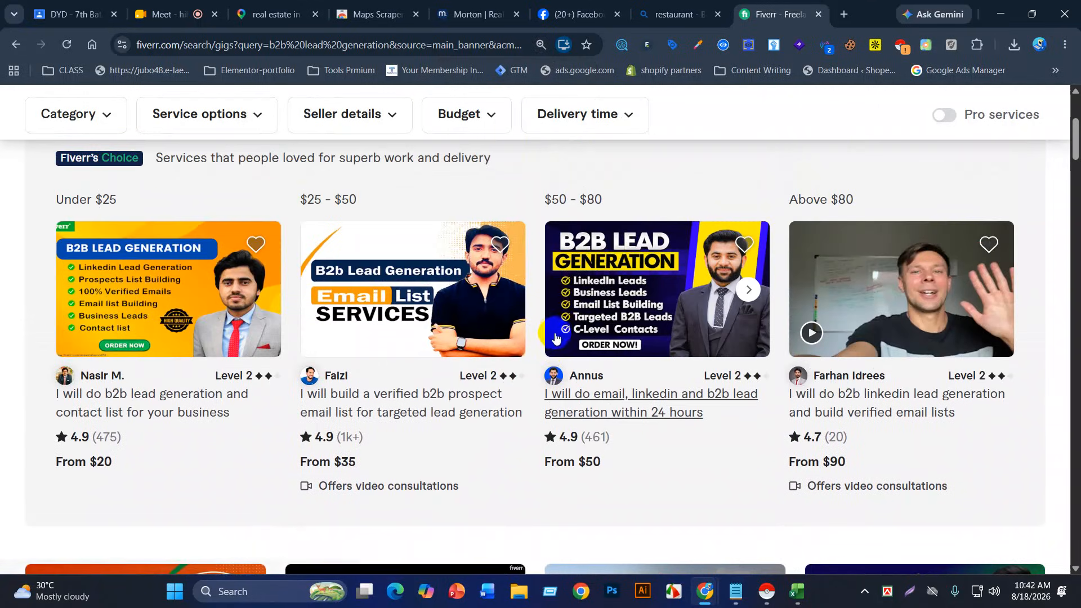
{"action": "scroll", "coordinate": [559, 338], "scroll_direction": "up", "scroll_amount": 4}
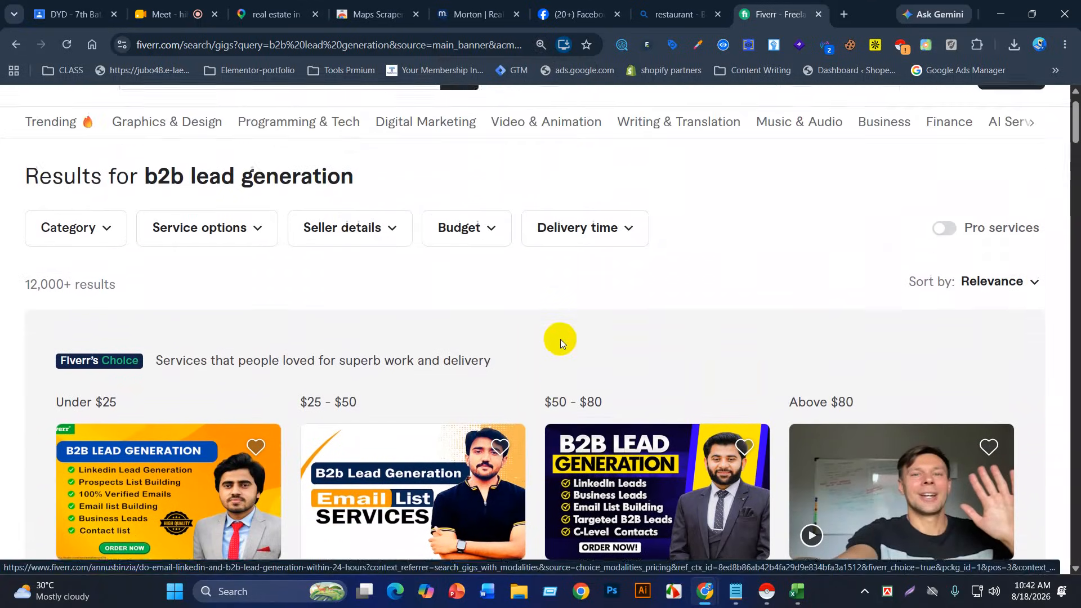
{"action": "scroll", "coordinate": [559, 341], "scroll_direction": "down", "scroll_amount": 5}
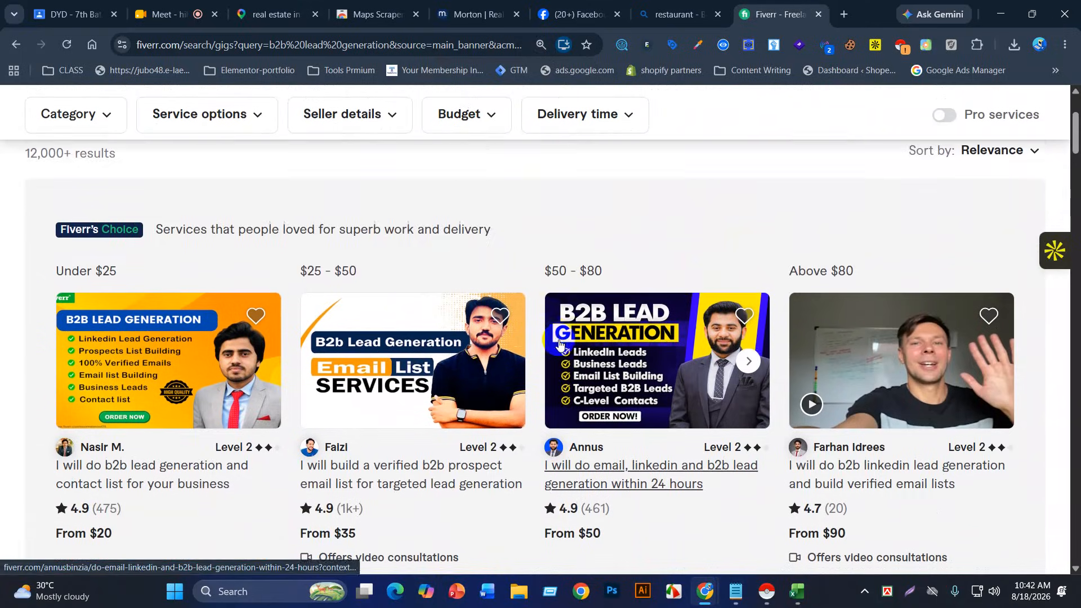
{"action": "scroll", "coordinate": [559, 341], "scroll_direction": "down", "scroll_amount": 3}
{"action": "scroll", "coordinate": [559, 340], "scroll_direction": "up", "scroll_amount": 3}
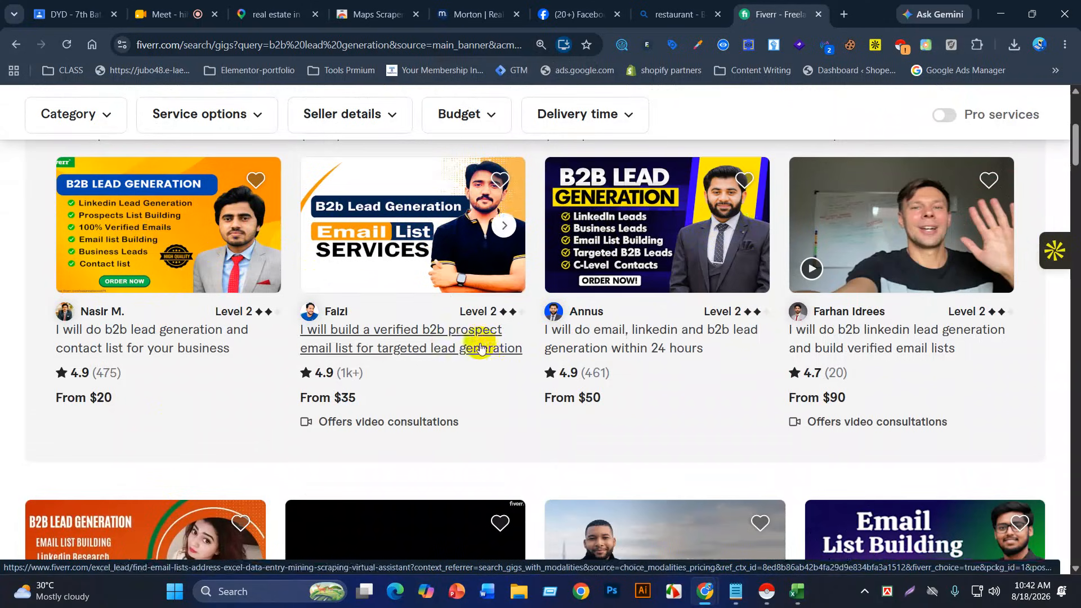
{"action": "scroll", "coordinate": [445, 346], "scroll_direction": "down", "scroll_amount": 1}
{"action": "scroll", "coordinate": [446, 346], "scroll_direction": "down", "scroll_amount": 9}
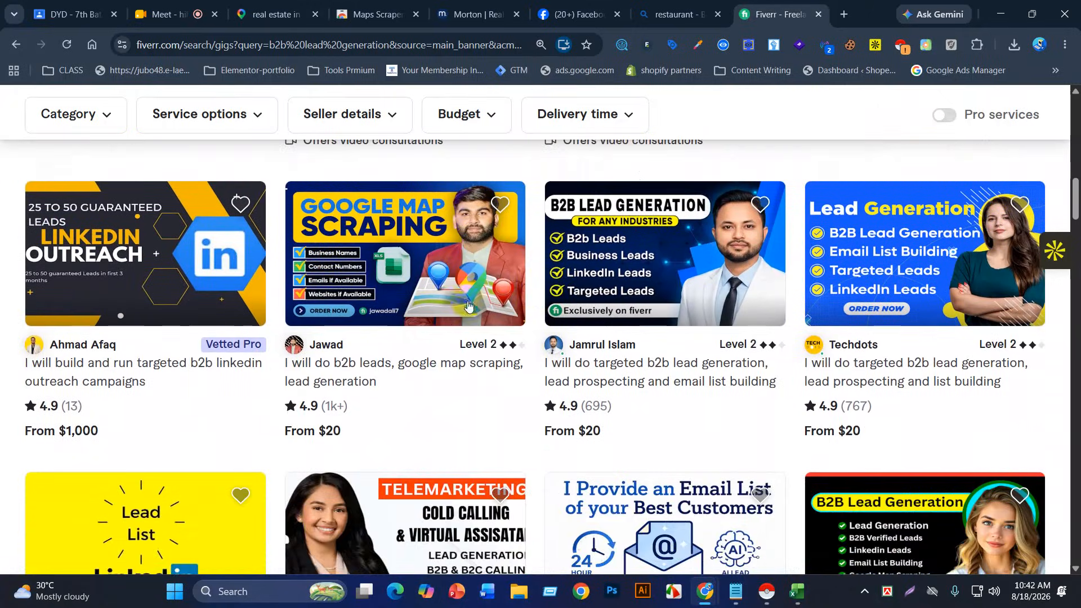
{"action": "right_click", "coordinate": [360, 243]}
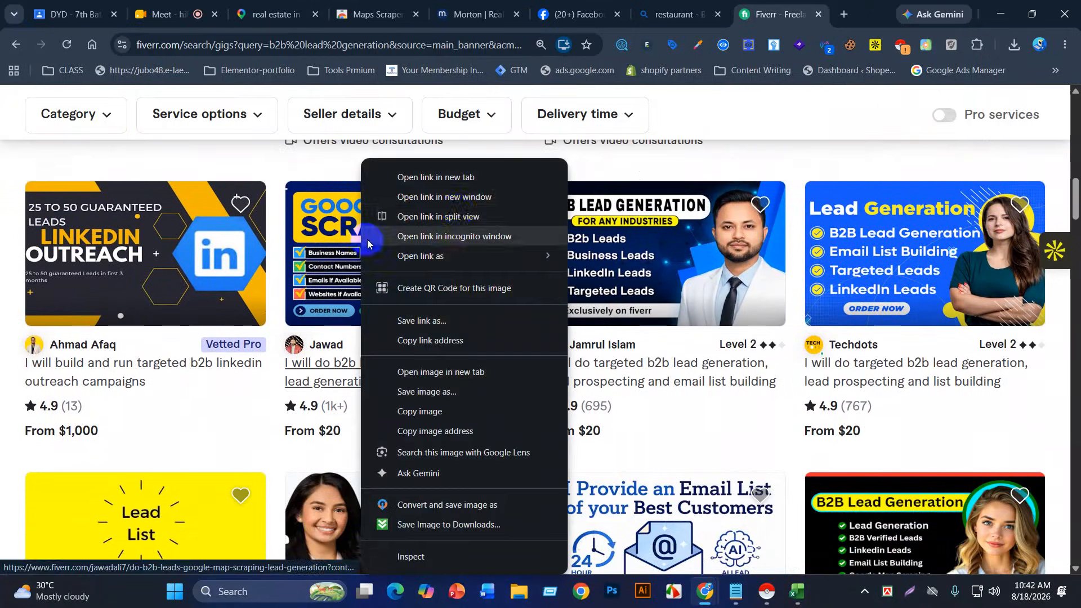
Step: Open the Google Map scraping gig page and note its order queue and 2000-lead upper limit
{"action": "left_click", "coordinate": [461, 174]}
{"action": "left_click", "coordinate": [782, 14]}
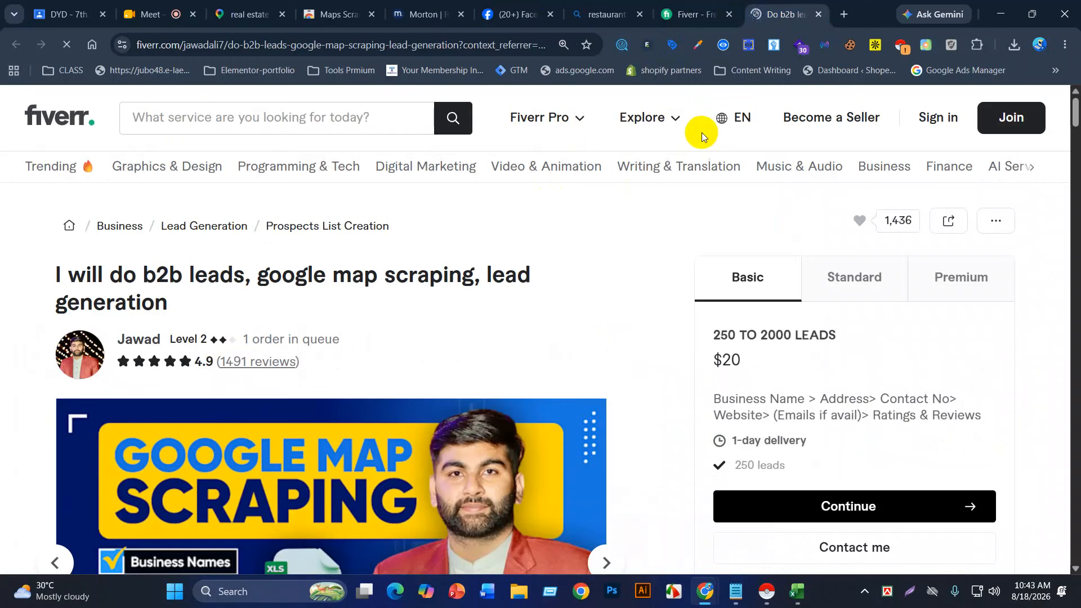
{"action": "left_click_drag", "start_coordinate": [244, 337], "coordinate": [400, 347]}
{"action": "left_click", "coordinate": [364, 340]}
{"action": "scroll", "coordinate": [365, 341], "scroll_direction": "down", "scroll_amount": 1}
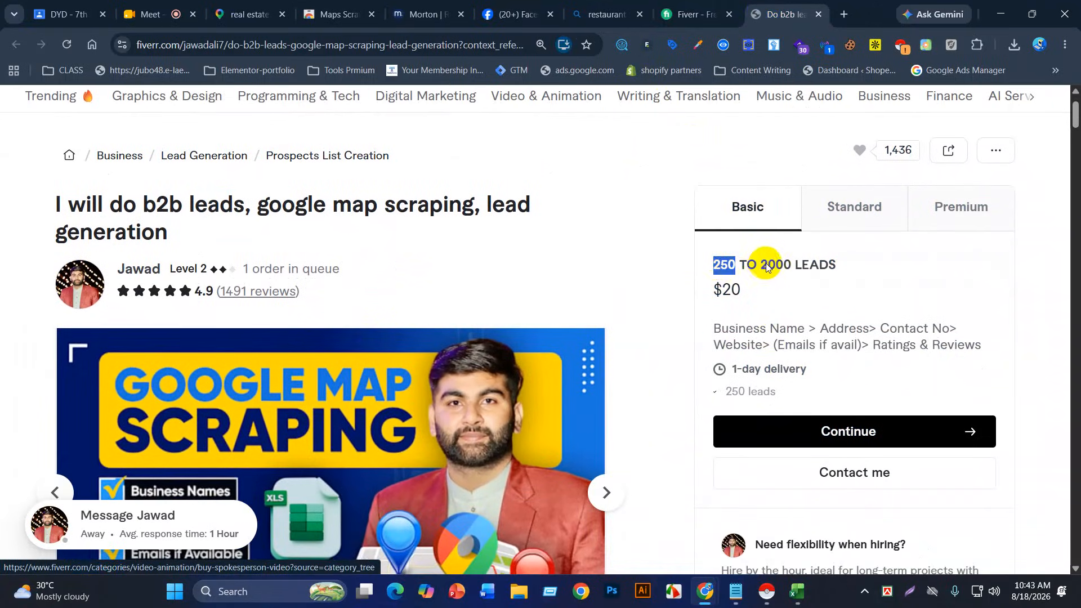
{"action": "left_click_drag", "start_coordinate": [763, 264], "coordinate": [784, 265]}
{"action": "scroll", "coordinate": [772, 313], "scroll_direction": "down", "scroll_amount": 2}
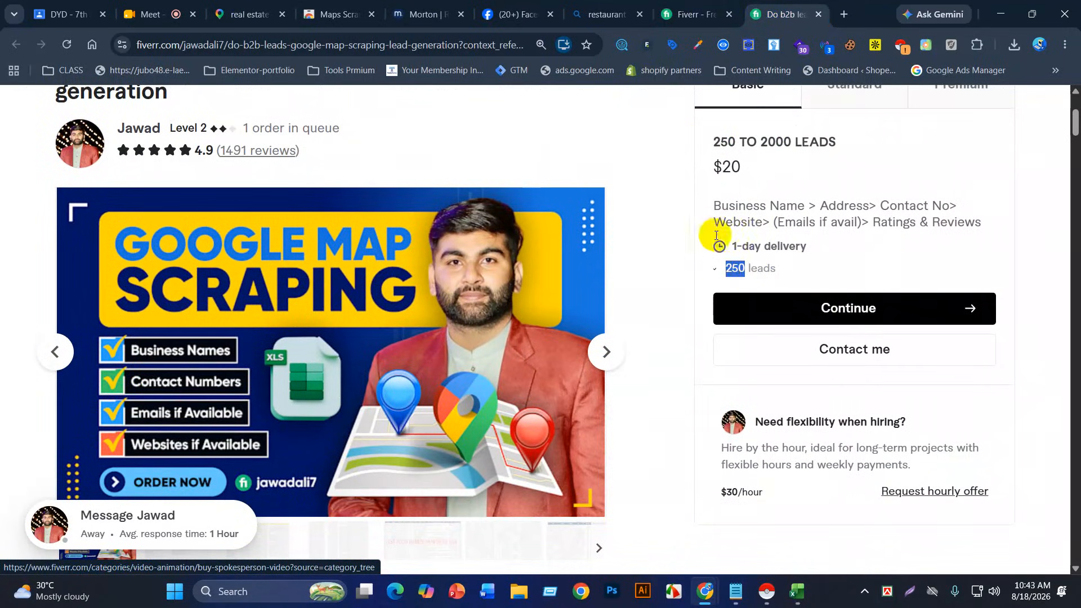
{"action": "left_click_drag", "start_coordinate": [767, 142], "coordinate": [837, 143]}
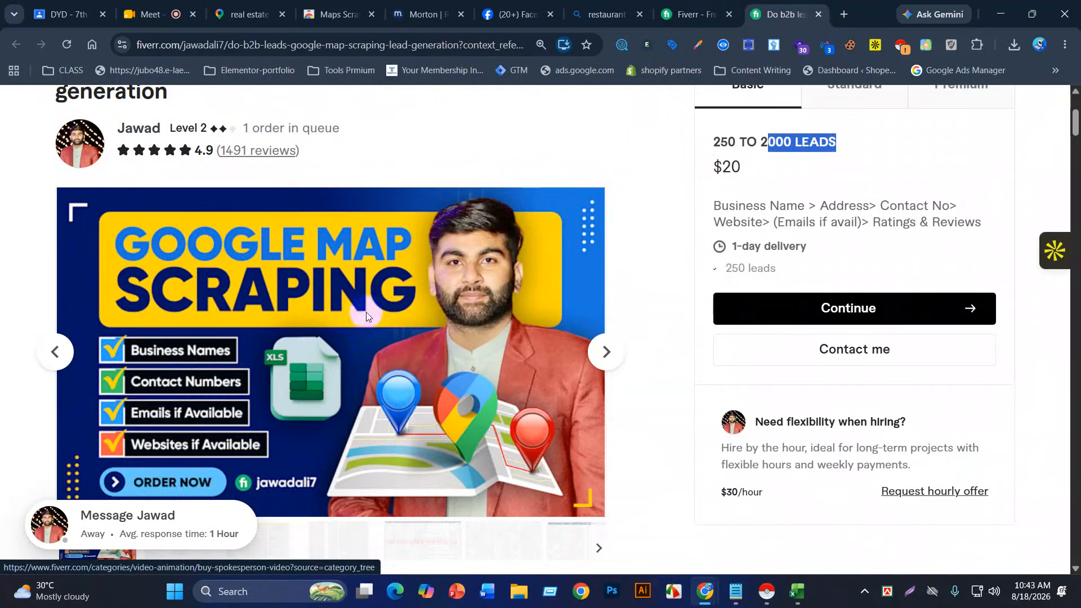
{"action": "scroll", "coordinate": [218, 447], "scroll_direction": "up", "scroll_amount": 3}
{"action": "key", "text": "super+w"}
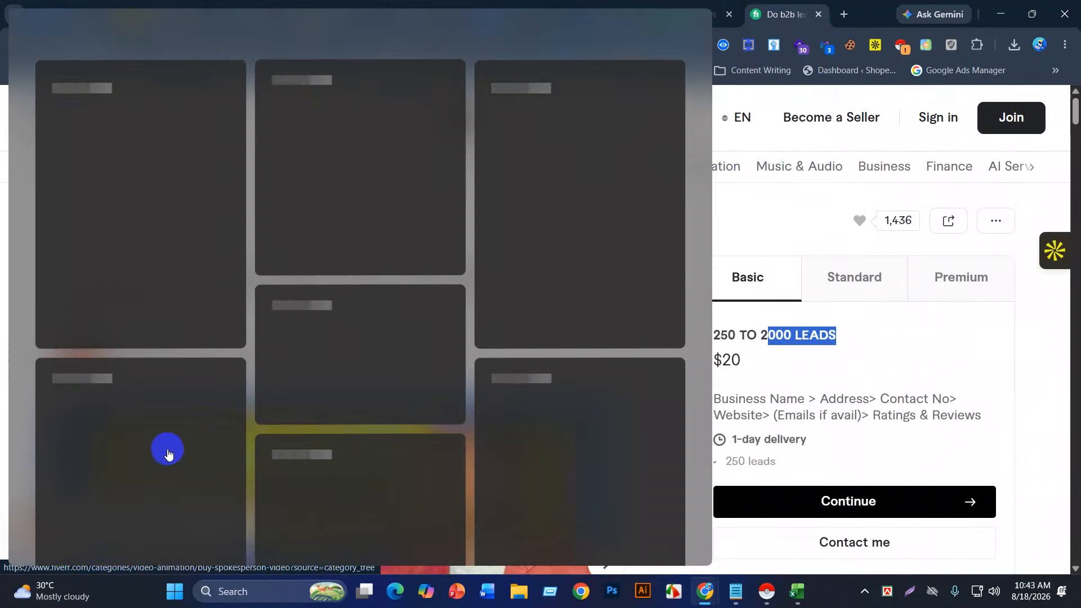
{"action": "key", "text": "Escape"}
Step: Show the sample spreadsheet image in the gig's gallery
{"action": "scroll", "coordinate": [453, 390], "scroll_direction": "down", "scroll_amount": 8}
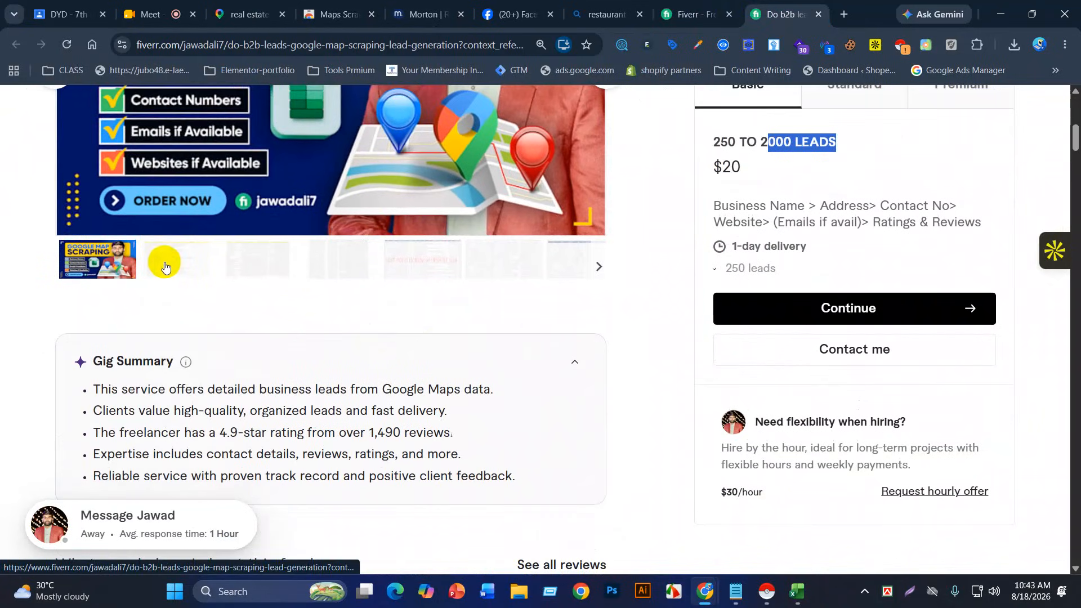
{"action": "left_click", "coordinate": [161, 266]}
{"action": "scroll", "coordinate": [375, 303], "scroll_direction": "up", "scroll_amount": 5}
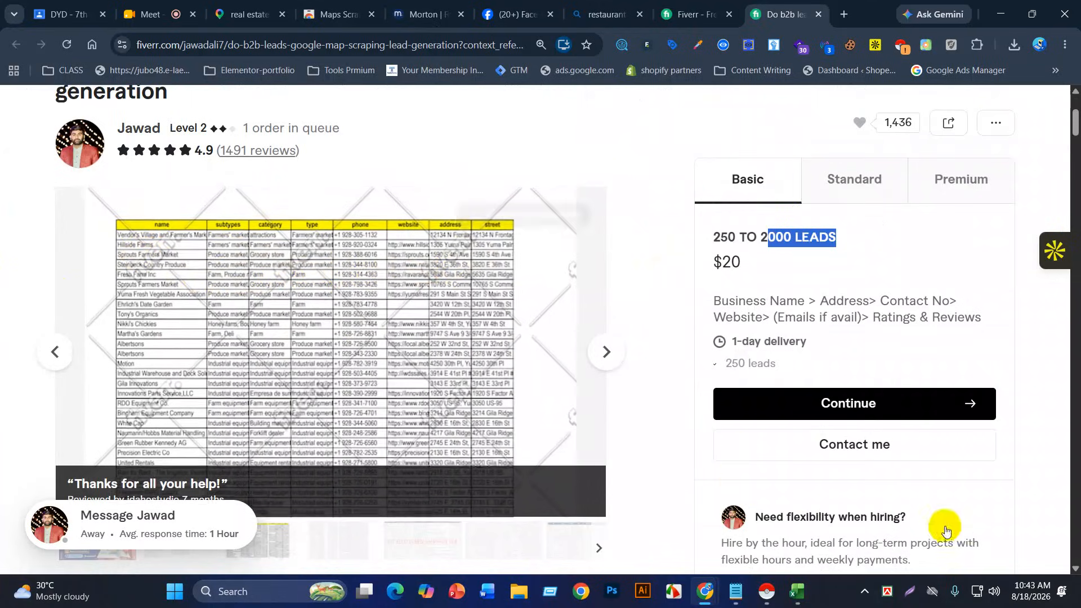
Step: Scroll through the gig's reviews and description down to the 'About this gig' data fields
{"action": "scroll", "coordinate": [615, 437], "scroll_direction": "down", "scroll_amount": 8}
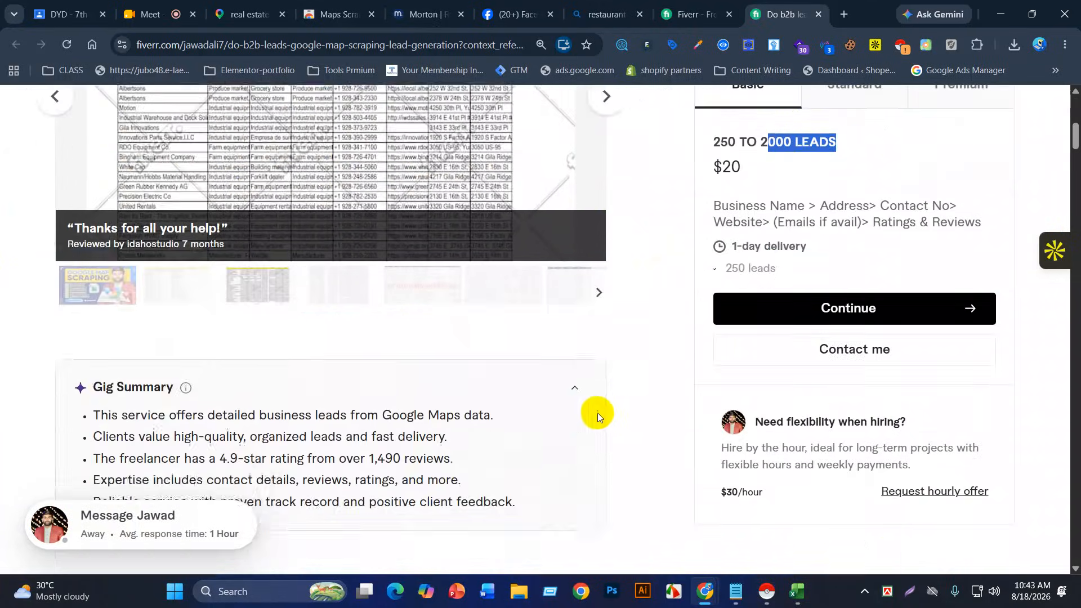
{"action": "scroll", "coordinate": [417, 380], "scroll_direction": "down", "scroll_amount": 11}
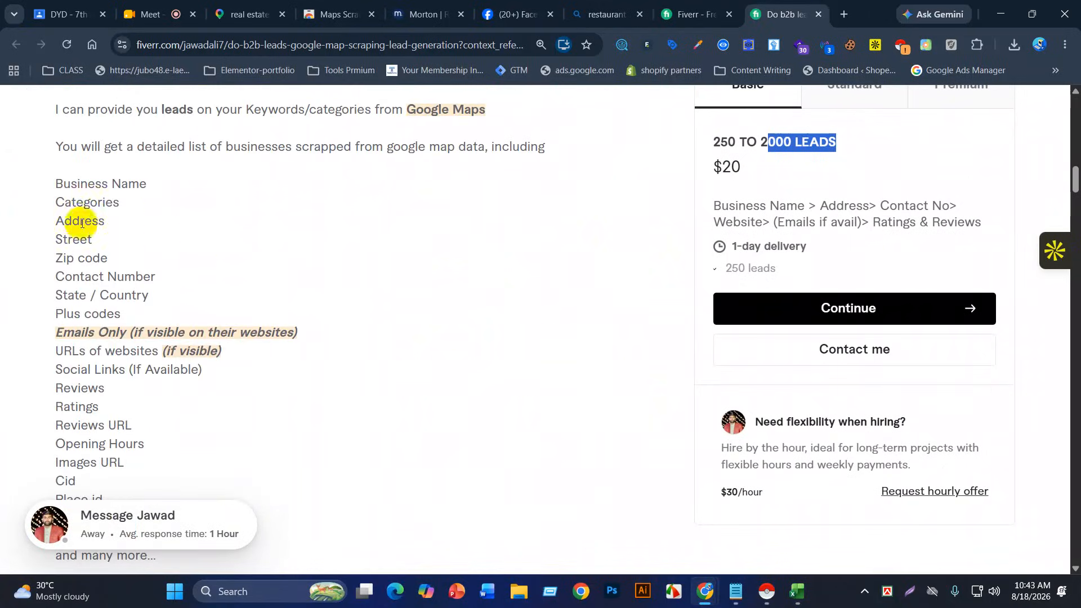
{"action": "scroll", "coordinate": [120, 332], "scroll_direction": "down", "scroll_amount": 3}
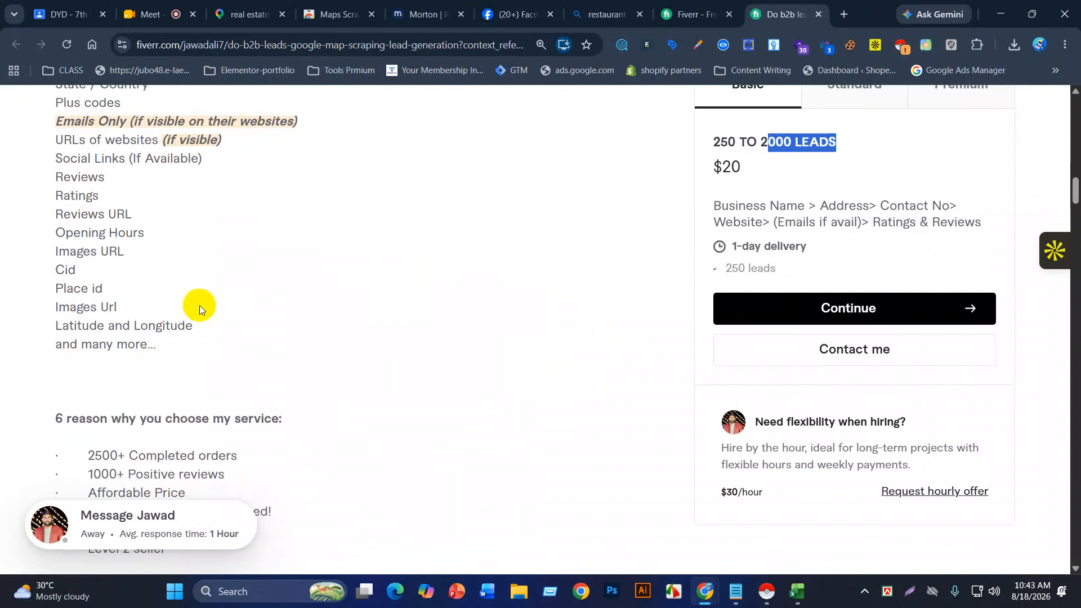
{"action": "scroll", "coordinate": [196, 311], "scroll_direction": "down", "scroll_amount": 2}
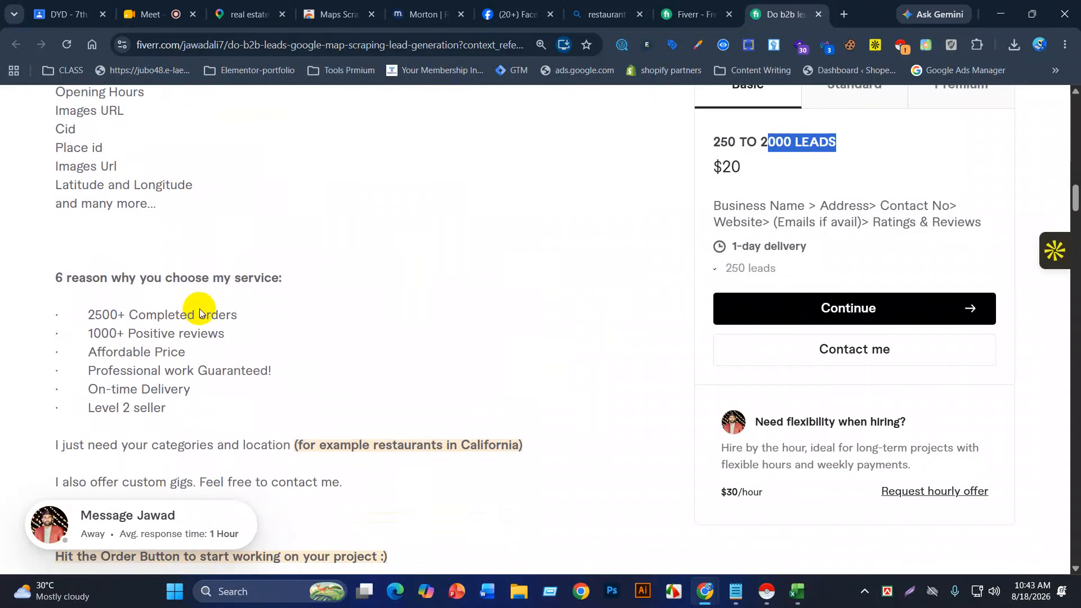
{"action": "scroll", "coordinate": [200, 313], "scroll_direction": "down", "scroll_amount": 2}
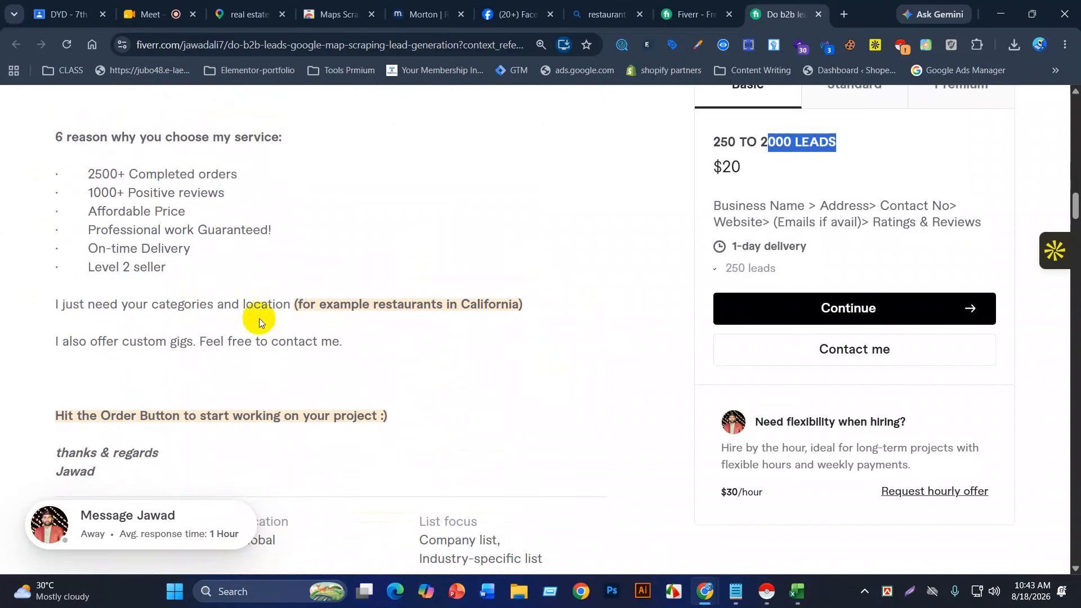
{"action": "scroll", "coordinate": [315, 326], "scroll_direction": "down", "scroll_amount": 1}
{"action": "scroll", "coordinate": [375, 333], "scroll_direction": "up", "scroll_amount": 20}
{"action": "scroll", "coordinate": [377, 332], "scroll_direction": "up", "scroll_amount": 10}
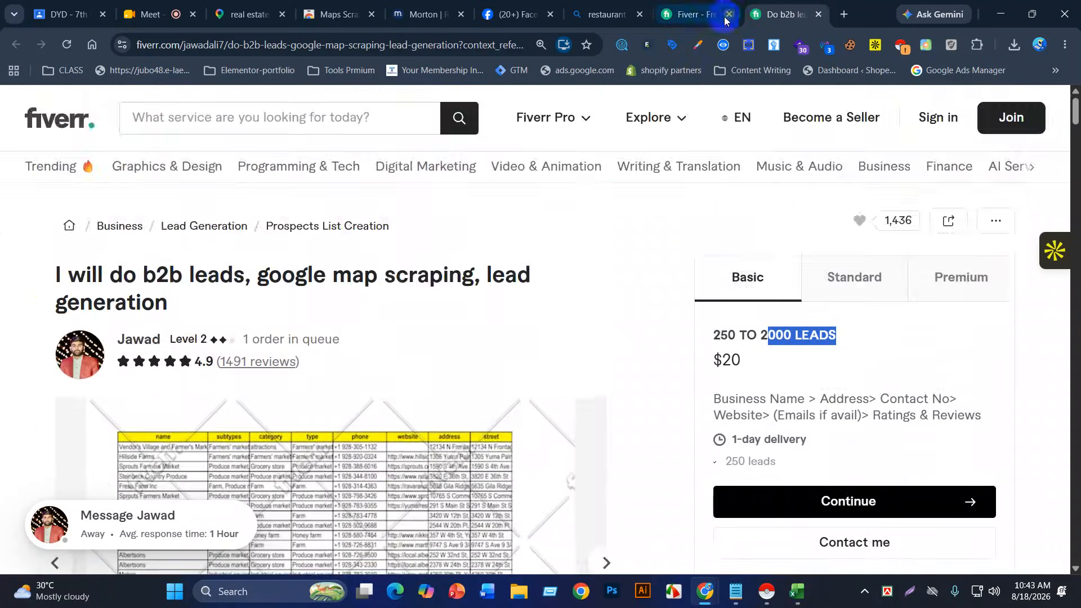
{"action": "mouse_move", "coordinate": [381, 430]}
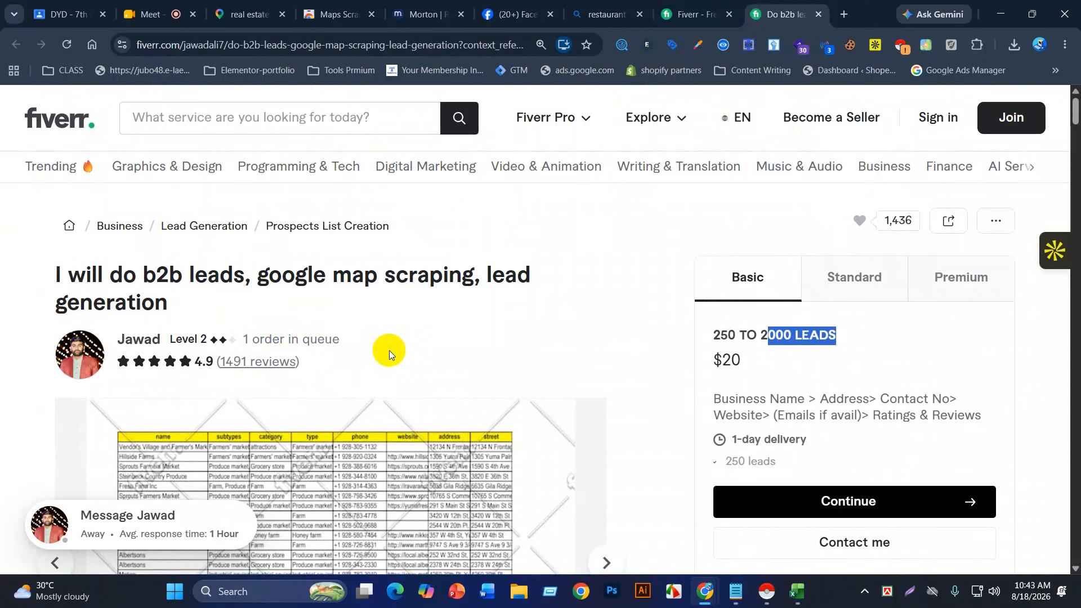
{"action": "scroll", "coordinate": [450, 287], "scroll_direction": "down", "scroll_amount": 3}
{"action": "scroll", "coordinate": [469, 297], "scroll_direction": "down", "scroll_amount": 10}
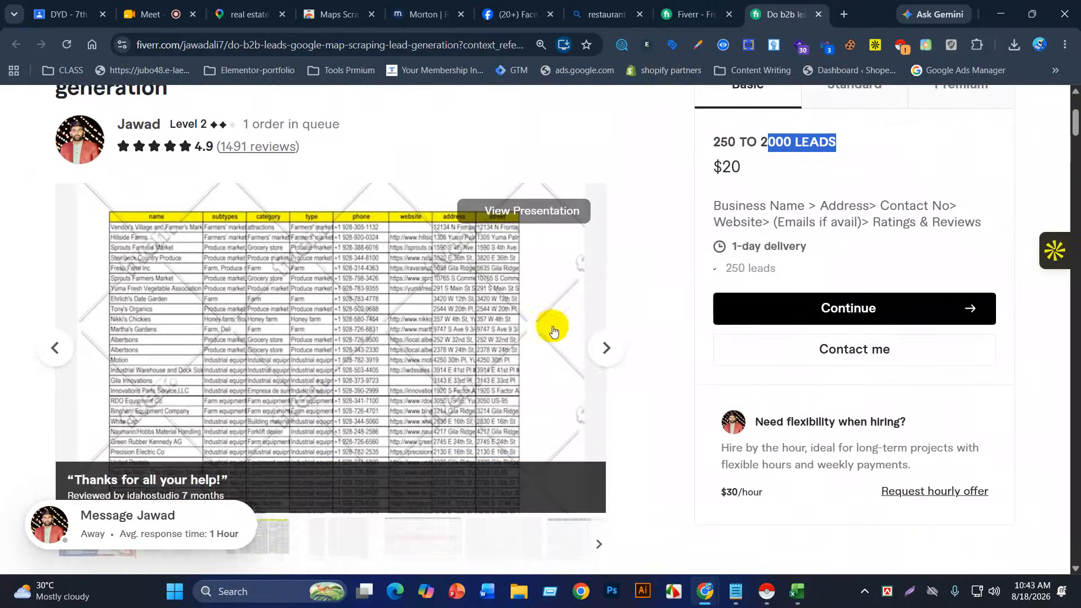
{"action": "scroll", "coordinate": [467, 353], "scroll_direction": "down", "scroll_amount": 1}
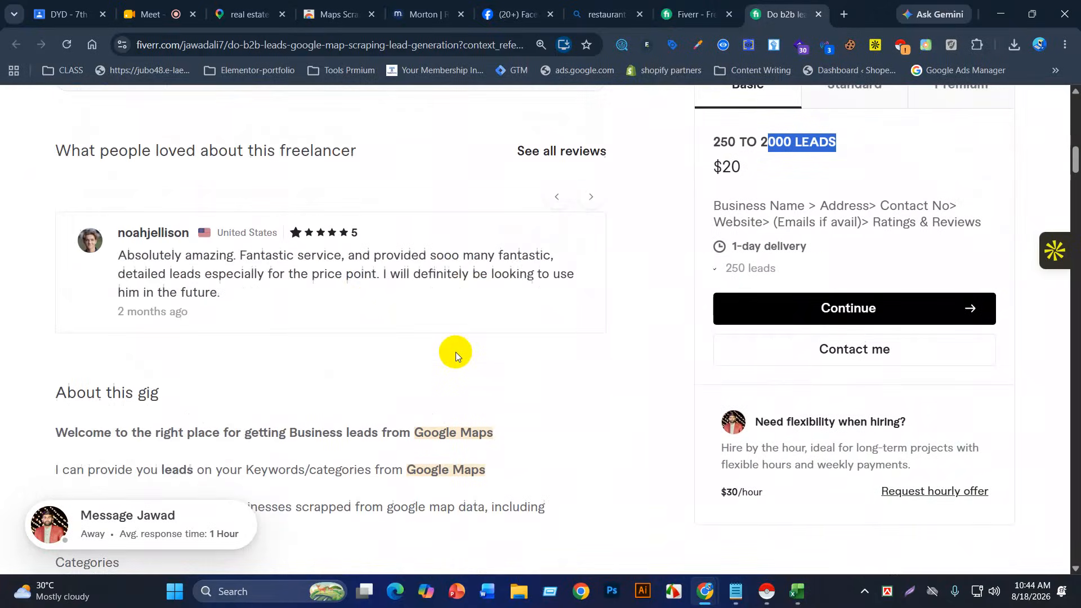
{"action": "scroll", "coordinate": [470, 406], "scroll_direction": "down", "scroll_amount": 8}
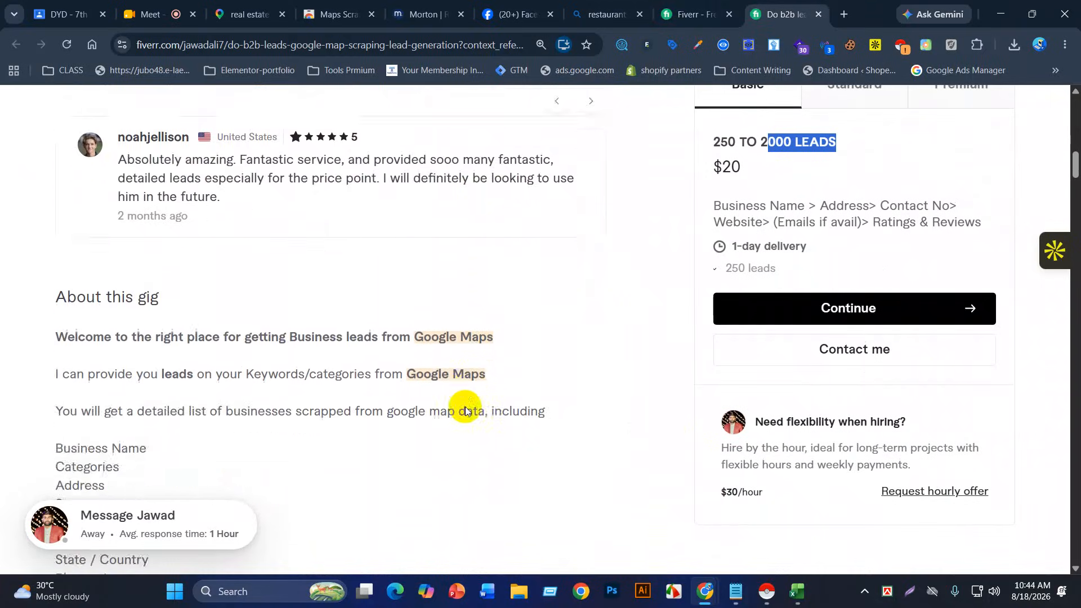
Step: Return to the Fiverr B2B lead generation gig listings tab
{"action": "left_click", "coordinate": [664, 14]}
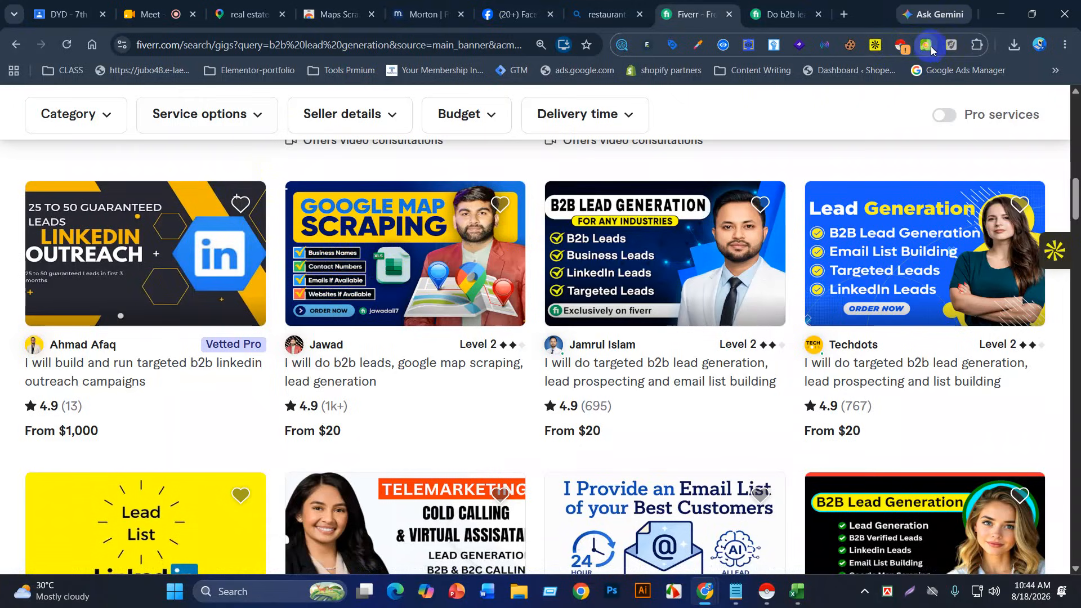
{"action": "left_click", "coordinate": [51, 375]}
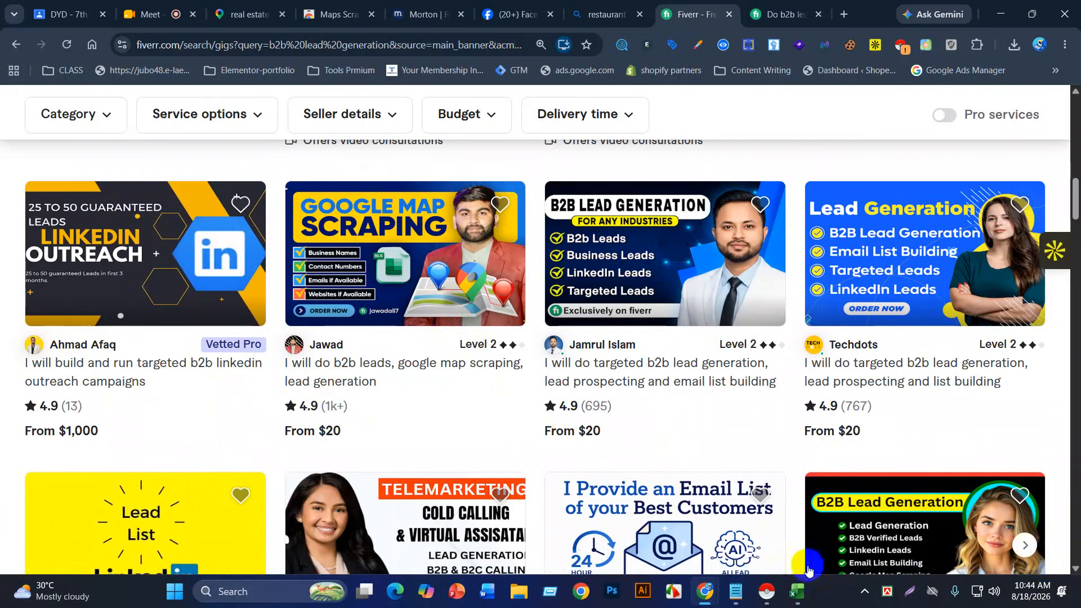
Step: Bring the Bing_Maps_Scraper leads workbook forward and scroll to the social link columns
{"action": "left_click", "coordinate": [797, 591]}
{"action": "left_click", "coordinate": [827, 511]}
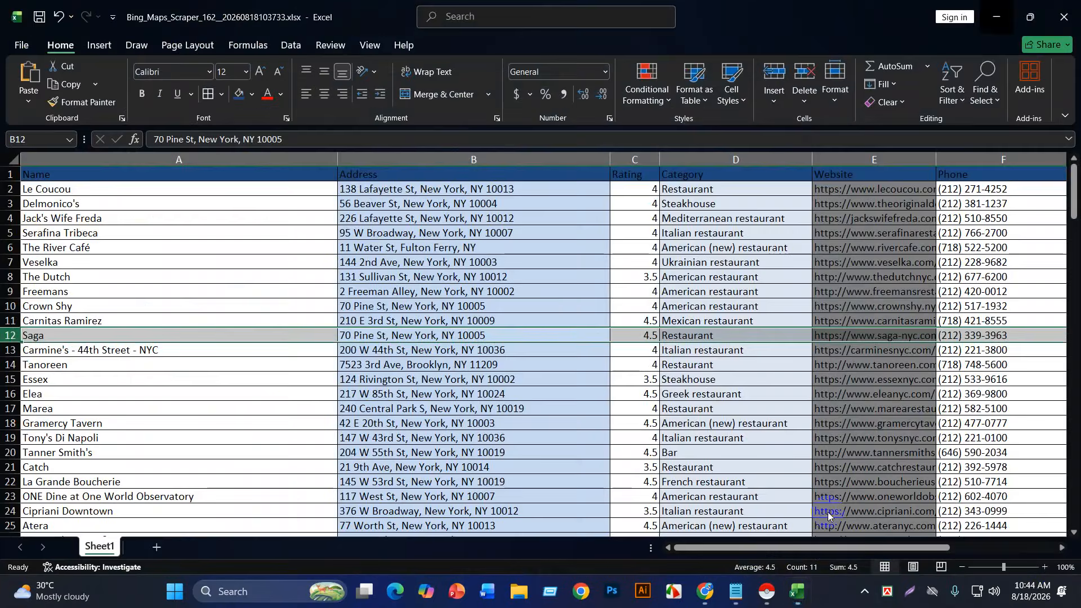
{"action": "left_click_drag", "start_coordinate": [701, 547], "coordinate": [878, 520]}
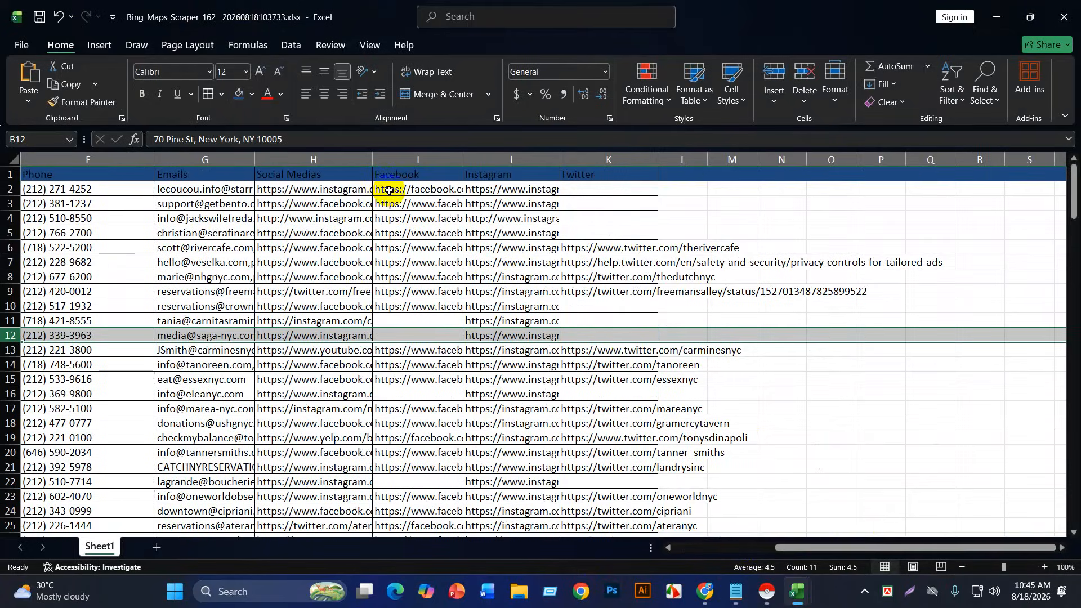
Step: Review the first restaurants' Facebook and Instagram links, then select the Instagram address in J2
{"action": "left_click", "coordinate": [329, 190]}
{"action": "left_click", "coordinate": [423, 193]}
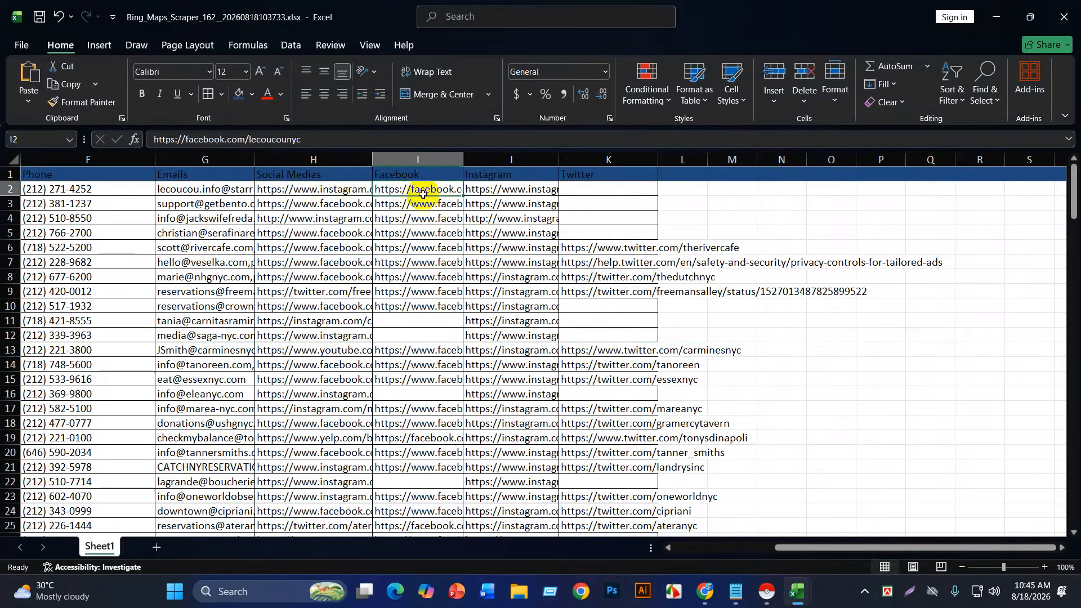
{"action": "left_click", "coordinate": [492, 189]}
{"action": "left_click", "coordinate": [303, 204]}
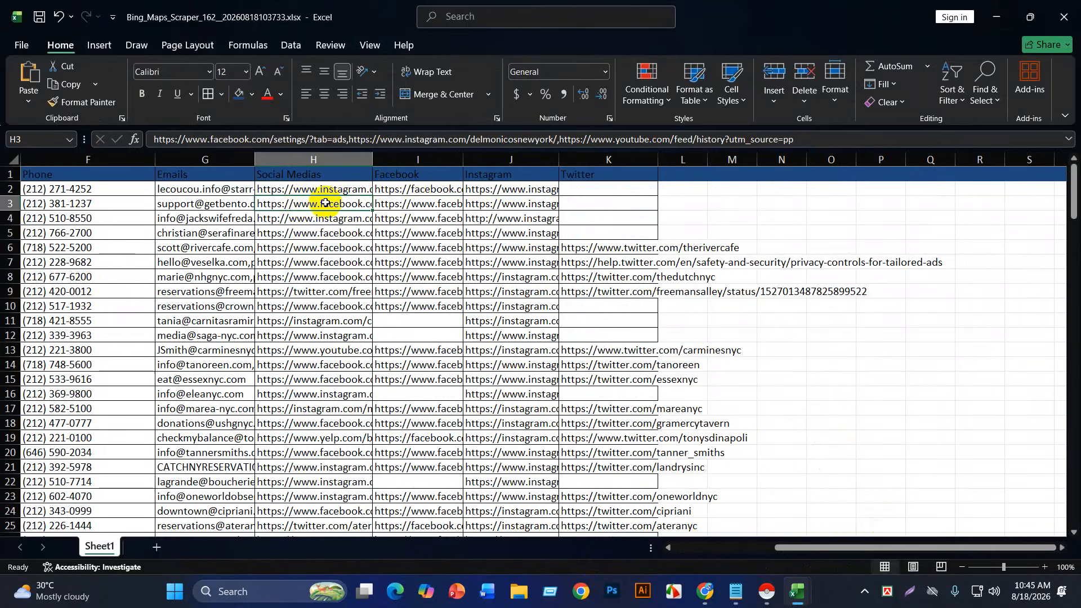
{"action": "left_click", "coordinate": [424, 206]}
{"action": "left_click", "coordinate": [478, 206]}
{"action": "left_click", "coordinate": [451, 222]}
{"action": "left_click", "coordinate": [511, 222]}
{"action": "double_click", "coordinate": [530, 190]}
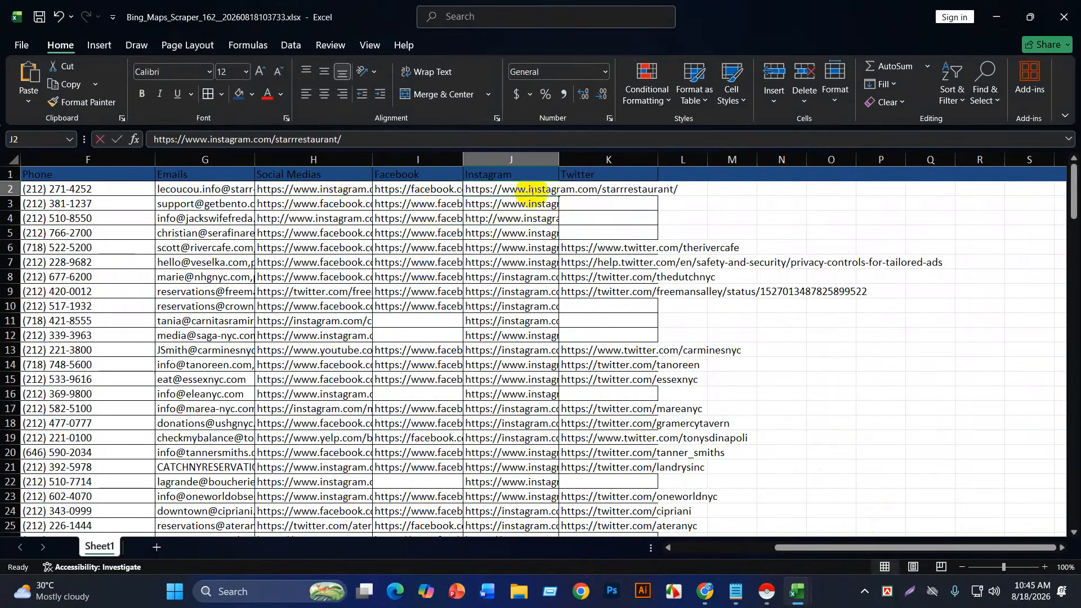
{"action": "key", "text": "ctrl+a"}
{"action": "key", "text": "ctrl+c"}
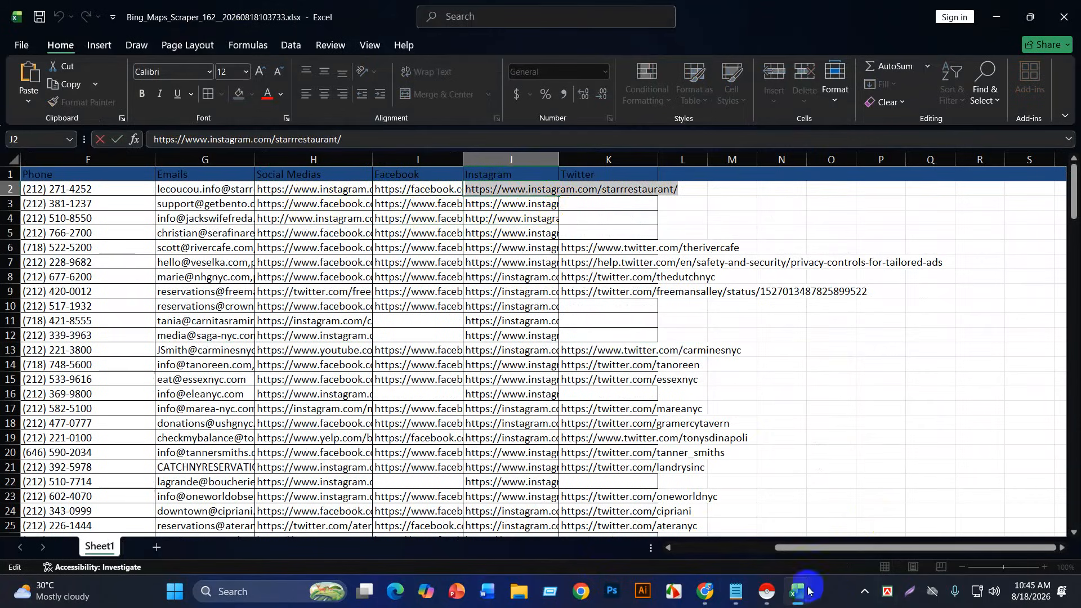
Step: Load the copied starrrestaurant Instagram link in a new Chrome tab
{"action": "mouse_move", "coordinate": [710, 597]}
{"action": "left_click", "coordinate": [627, 540]}
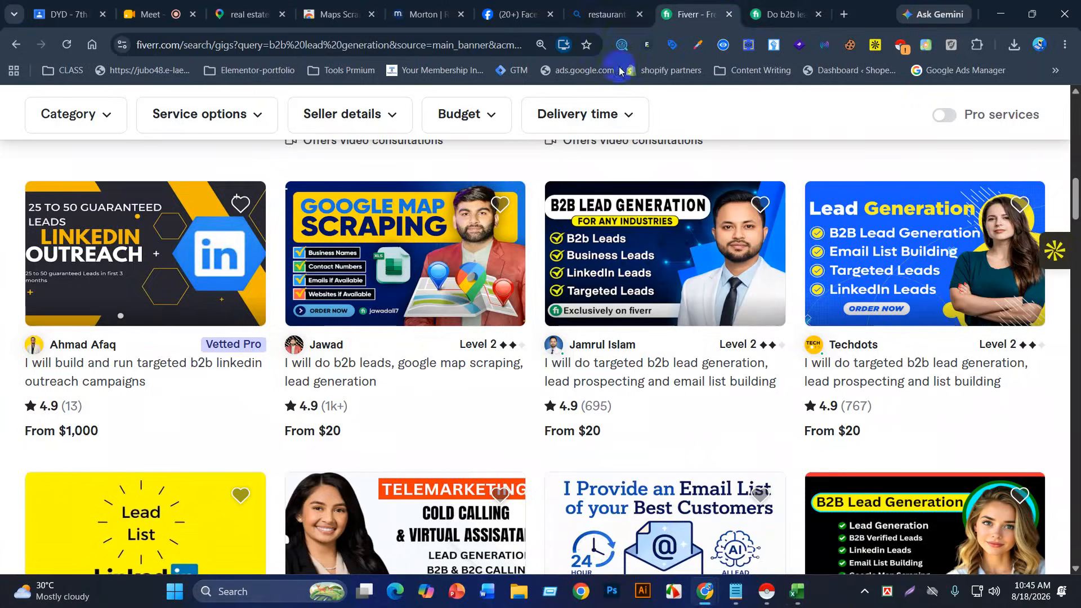
{"action": "left_click", "coordinate": [842, 15]}
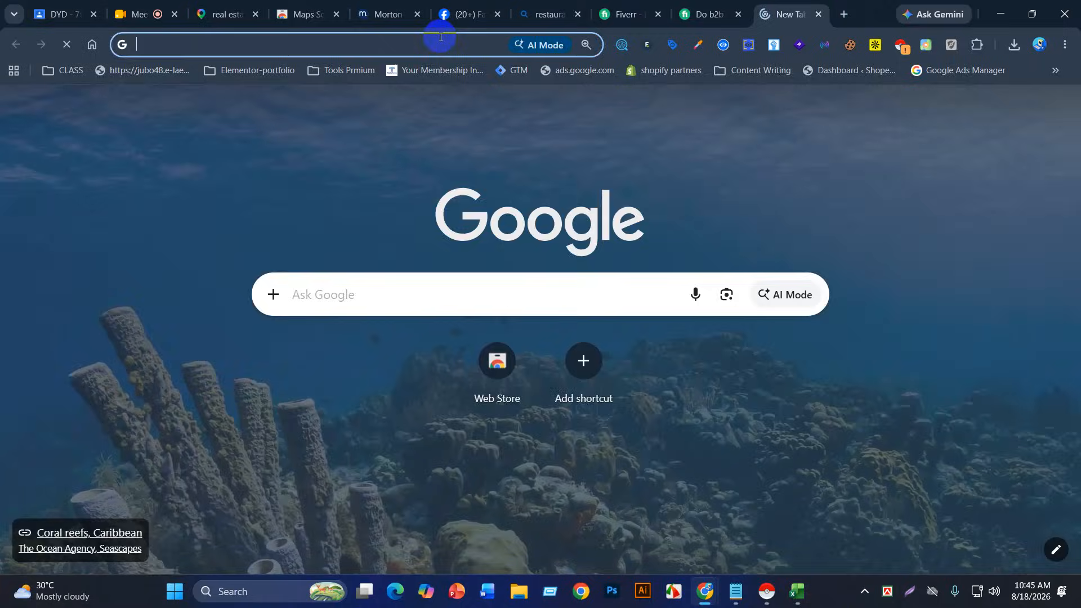
{"action": "left_click", "coordinate": [435, 42]}
{"action": "key", "text": "ctrl+v"}
{"action": "key", "text": "Return"}
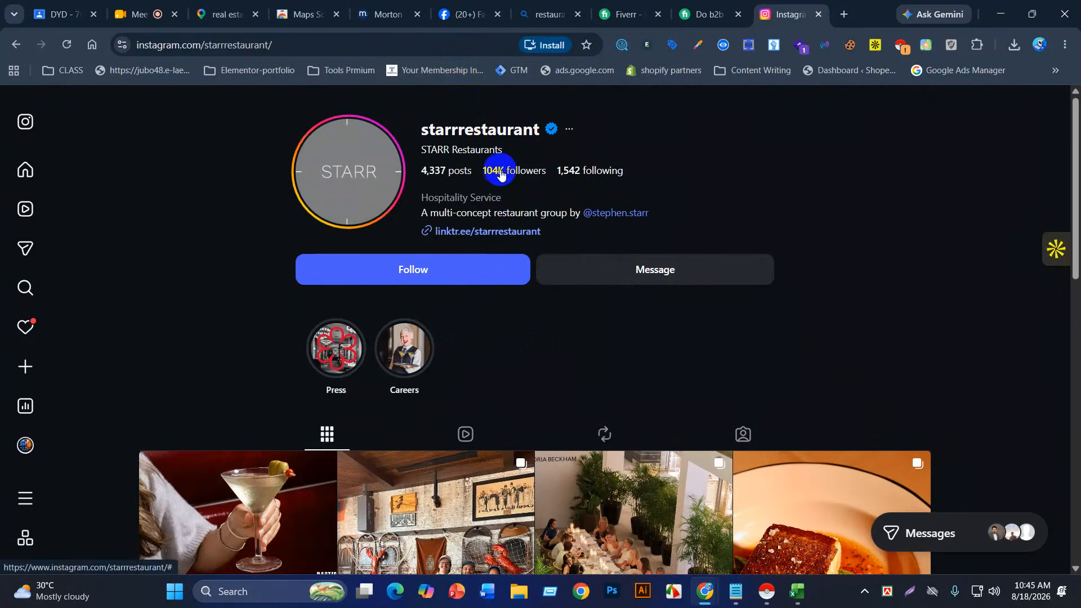
Step: Scroll through the starrrestaurant profile's post grid
{"action": "scroll", "coordinate": [493, 181], "scroll_direction": "down", "scroll_amount": 3}
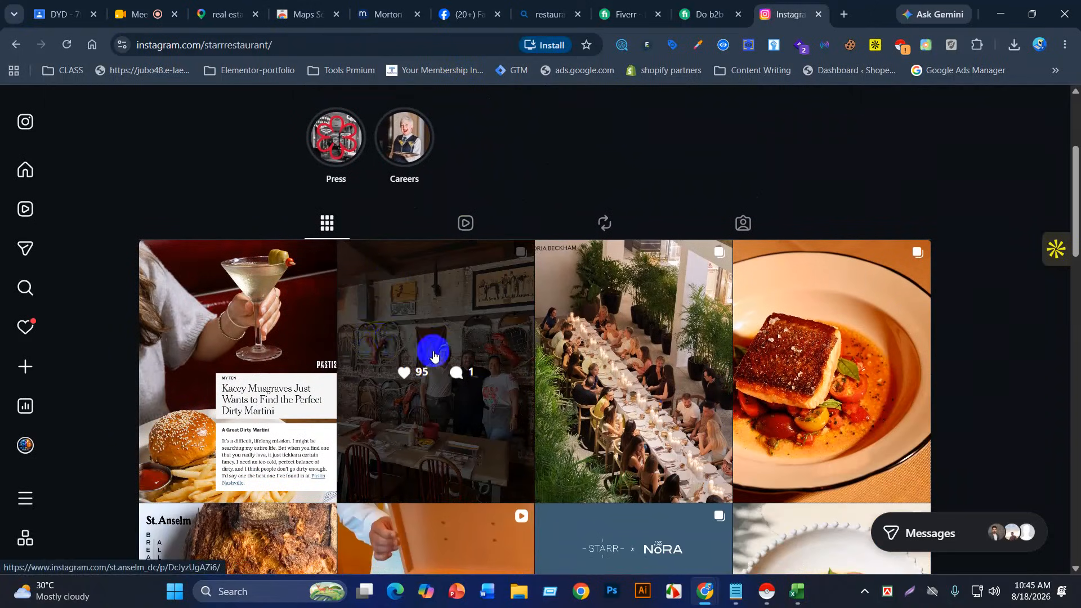
{"action": "scroll", "coordinate": [622, 411], "scroll_direction": "down", "scroll_amount": 2}
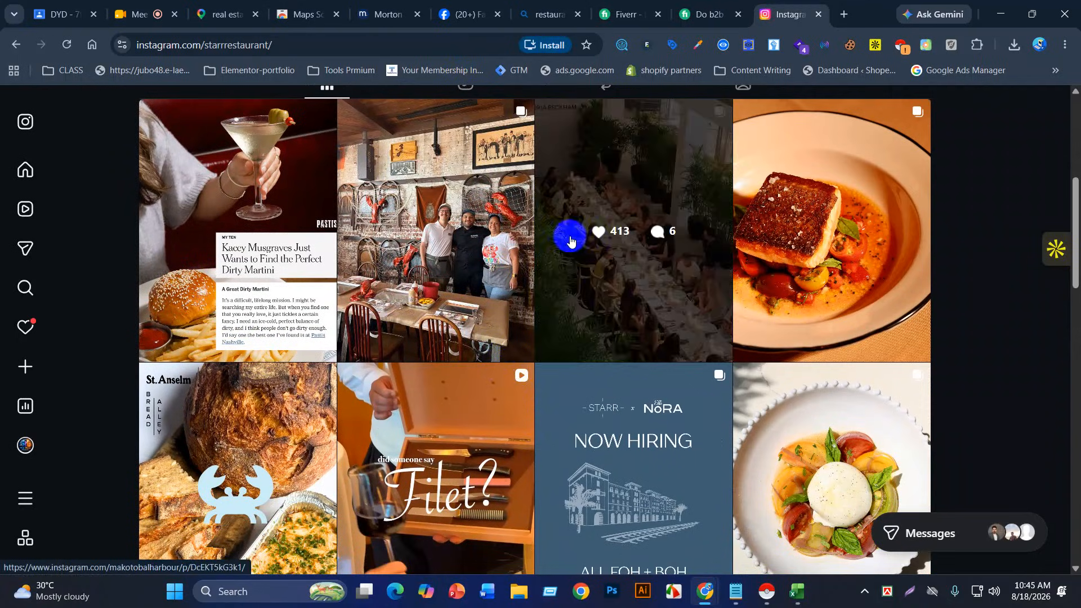
{"action": "scroll", "coordinate": [490, 443], "scroll_direction": "down", "scroll_amount": 1}
{"action": "scroll", "coordinate": [490, 443], "scroll_direction": "down", "scroll_amount": 3}
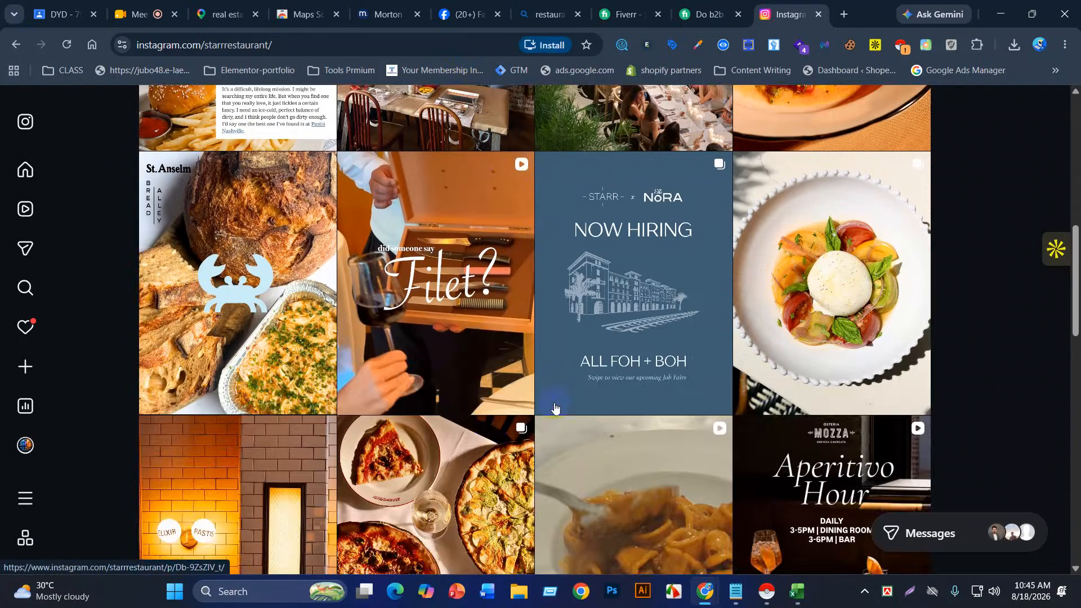
{"action": "scroll", "coordinate": [270, 309], "scroll_direction": "down", "scroll_amount": 3}
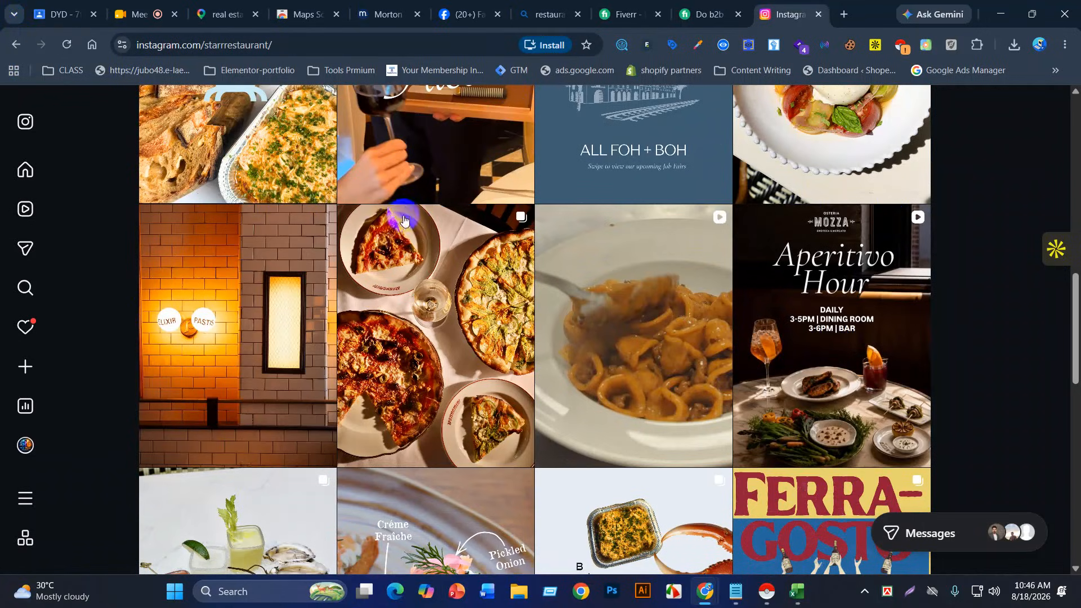
{"action": "scroll", "coordinate": [415, 207], "scroll_direction": "down", "scroll_amount": 1}
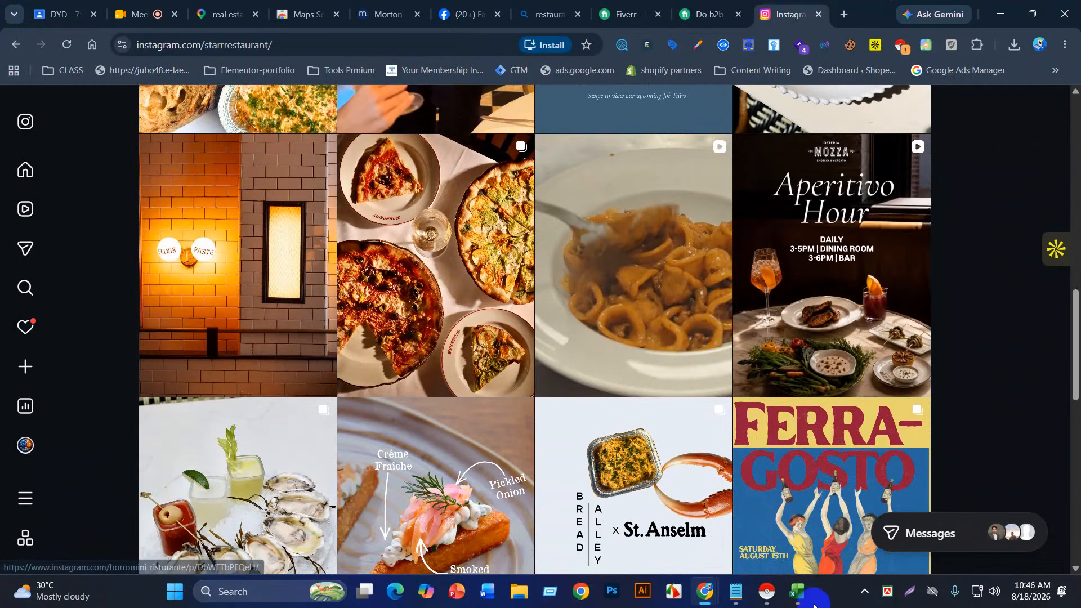
Step: Back in the leads workbook, commit the J2 edit so the Instagram address becomes a hyperlink
{"action": "mouse_move", "coordinate": [798, 591]}
{"action": "left_click", "coordinate": [828, 520]}
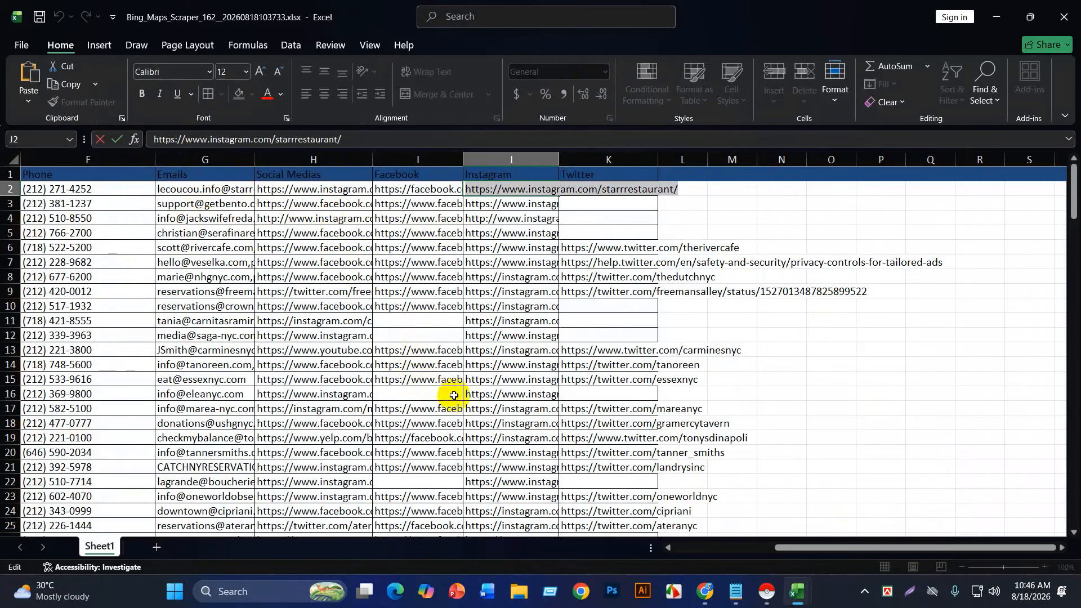
{"action": "left_click_drag", "start_coordinate": [837, 551], "coordinate": [729, 554]}
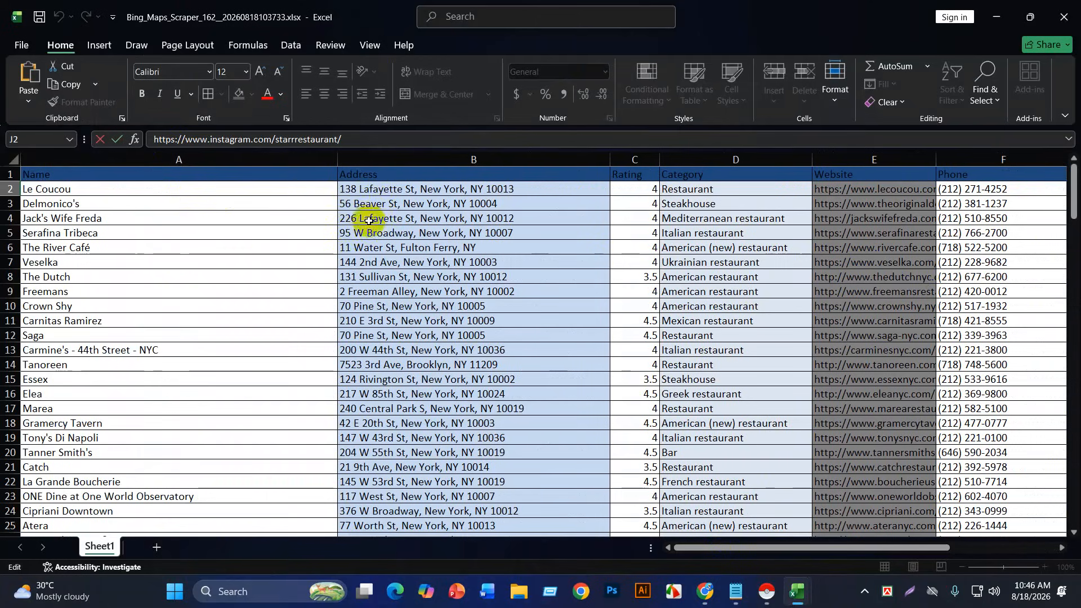
{"action": "left_click_drag", "start_coordinate": [711, 550], "coordinate": [764, 545]}
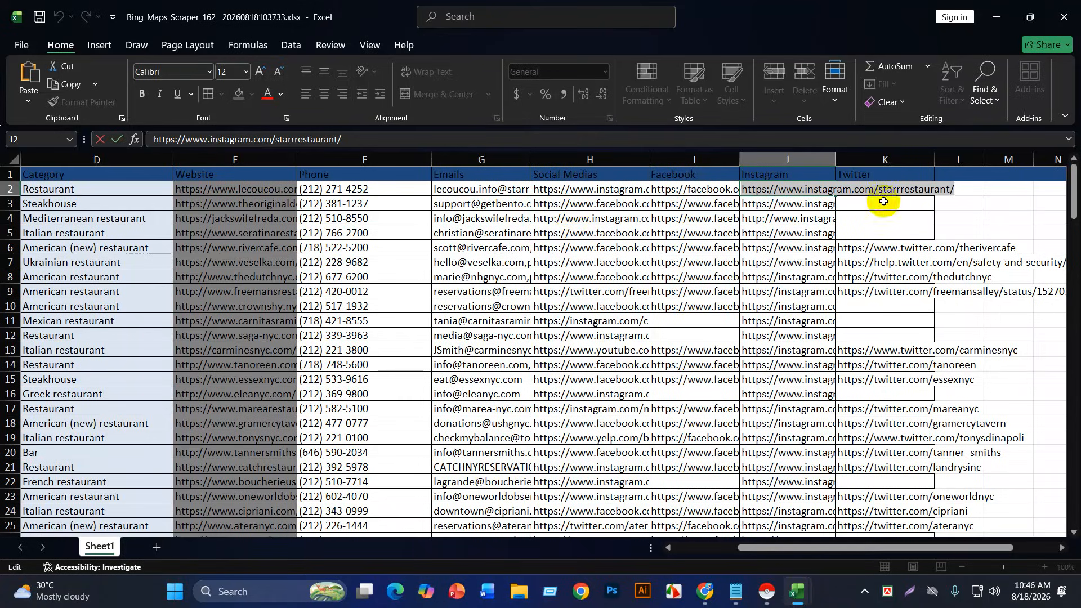
{"action": "left_click", "coordinate": [786, 205]}
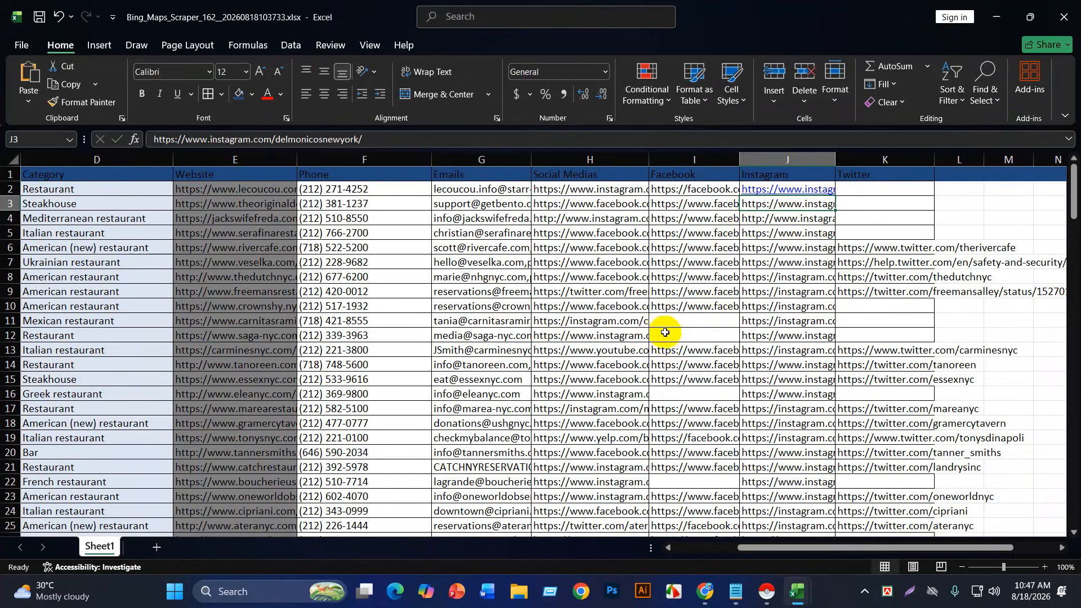
Step: Inspect the empty Facebook entry in row 11 and the blank Twitter cells, ending on K10
{"action": "left_click", "coordinate": [692, 327]}
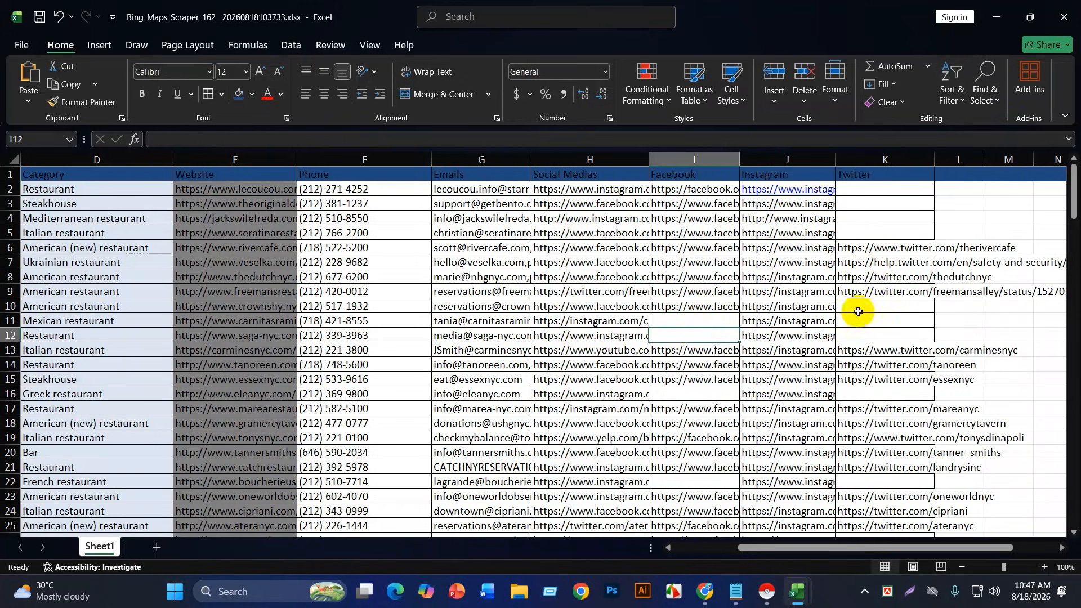
{"action": "left_click", "coordinate": [864, 332]}
{"action": "left_click", "coordinate": [869, 309]}
{"action": "left_click", "coordinate": [870, 334]}
{"action": "left_click", "coordinate": [873, 309]}
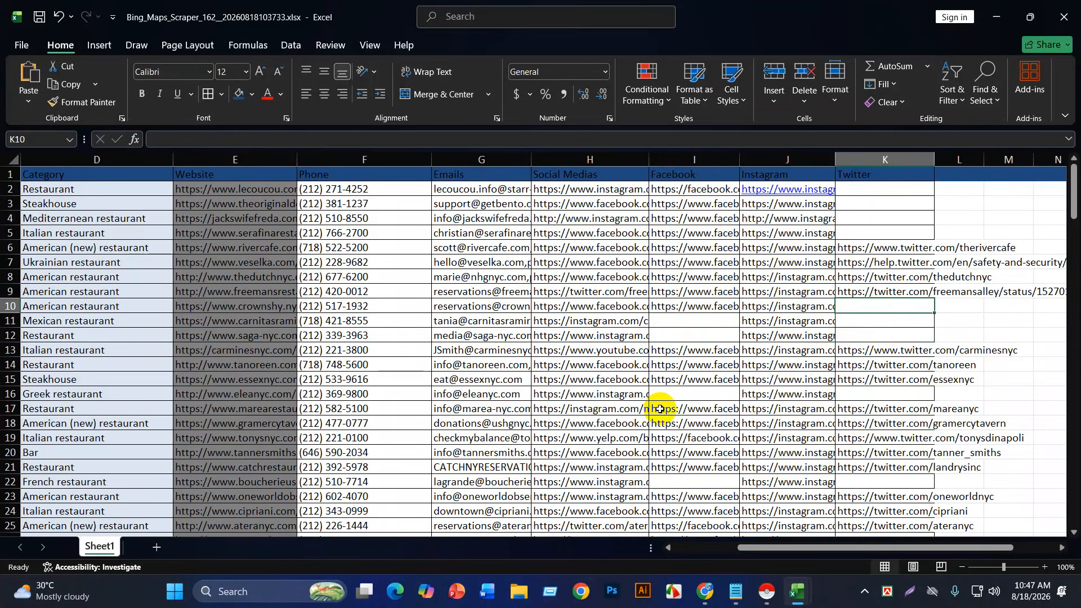